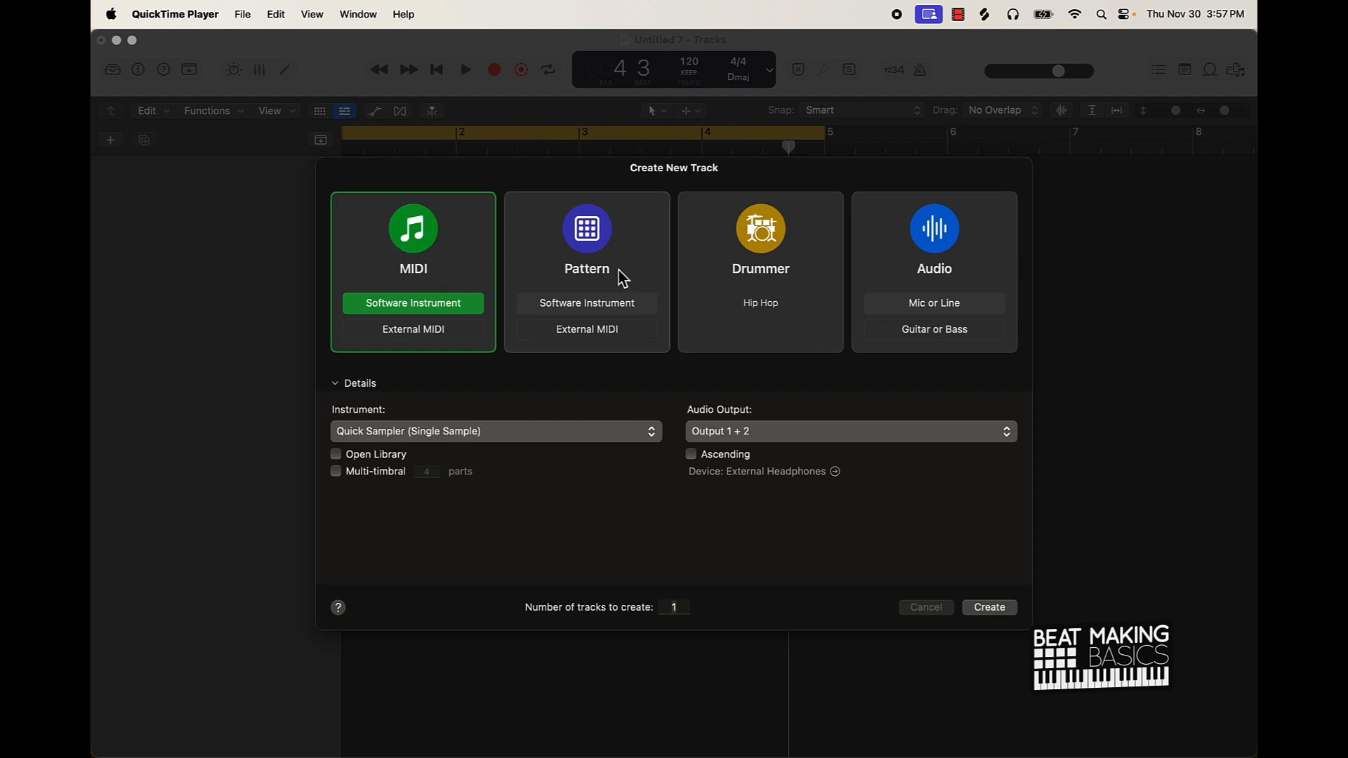
click(618, 271)
click(593, 307)
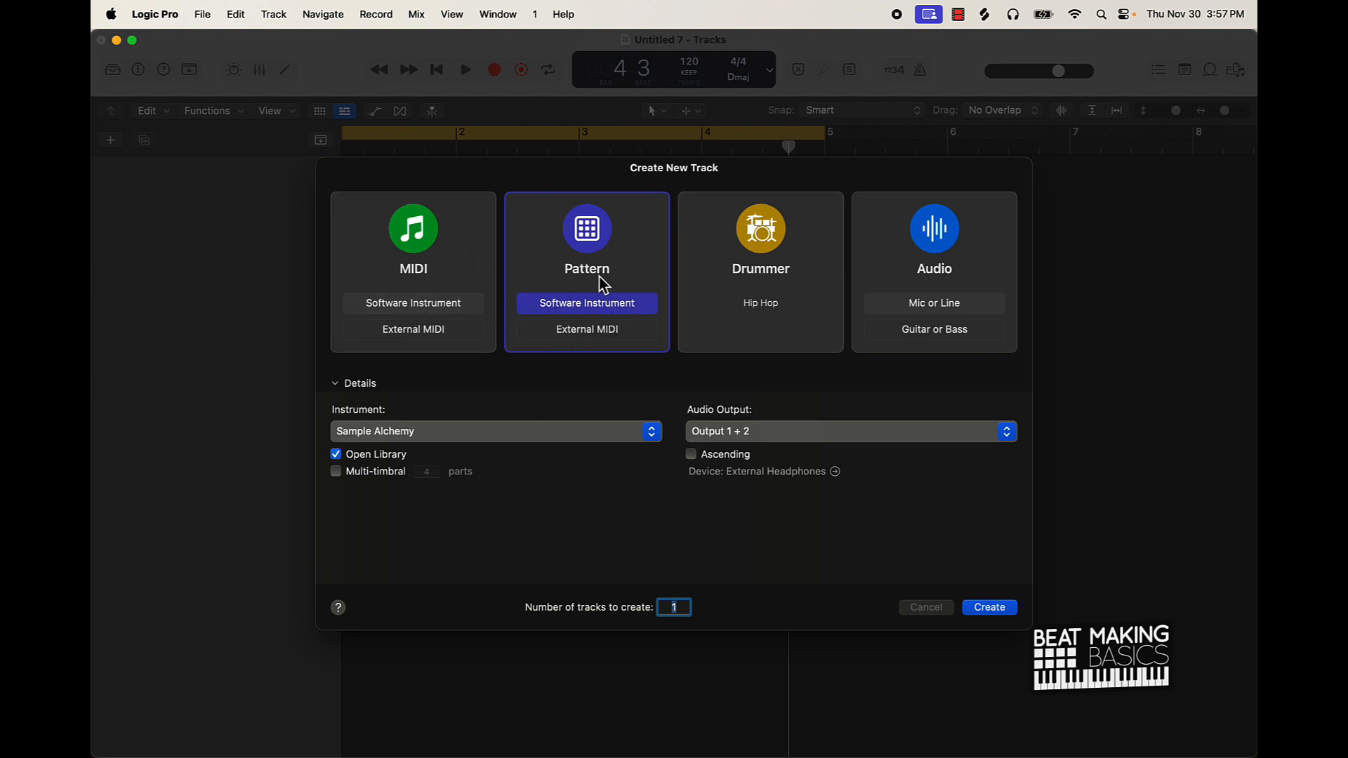
click(456, 254)
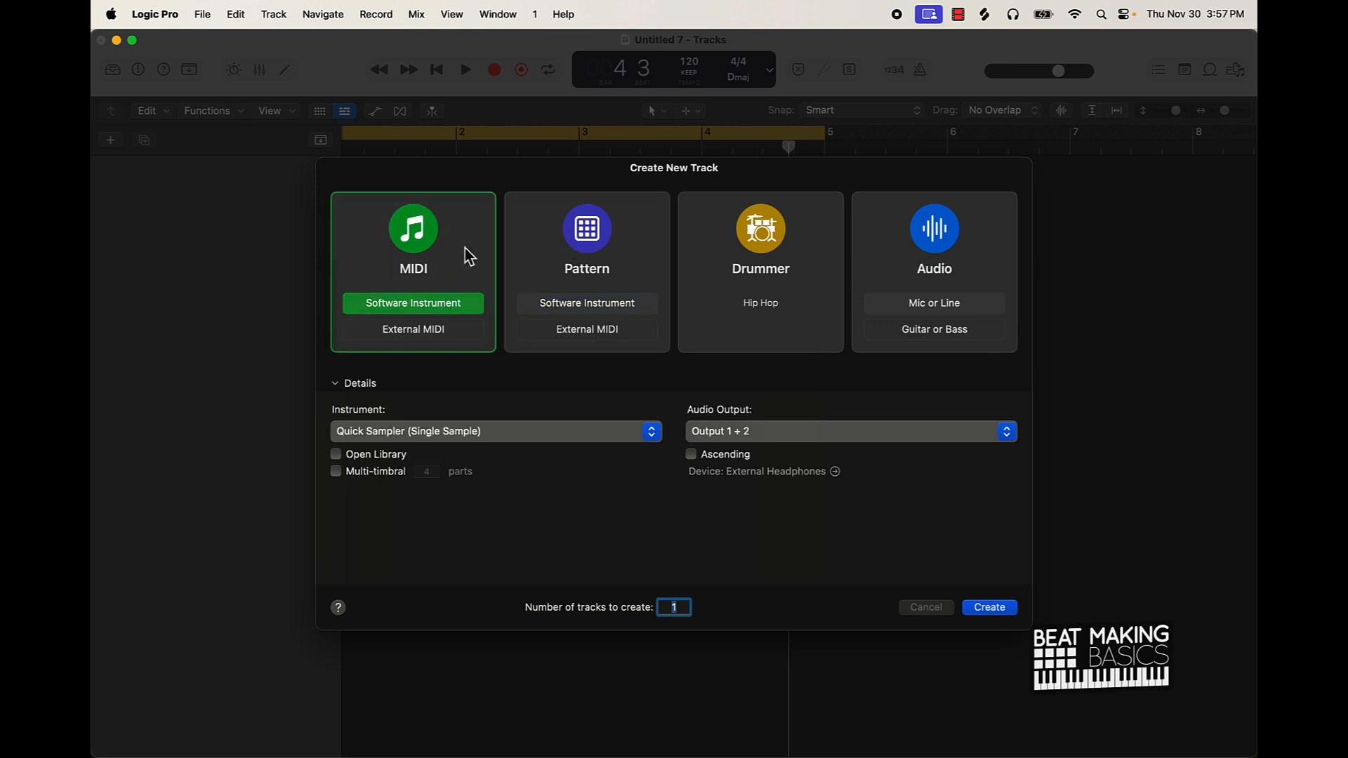
click(531, 250)
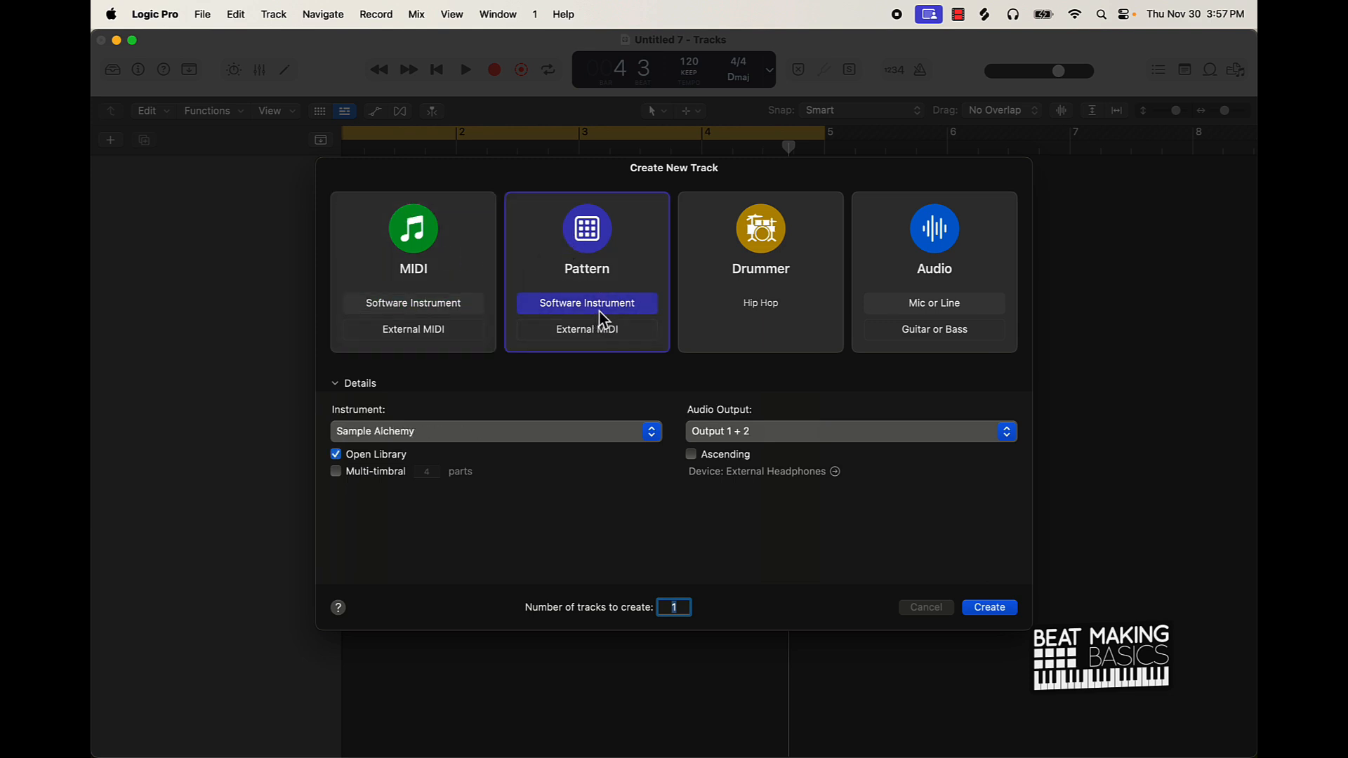
click(488, 431)
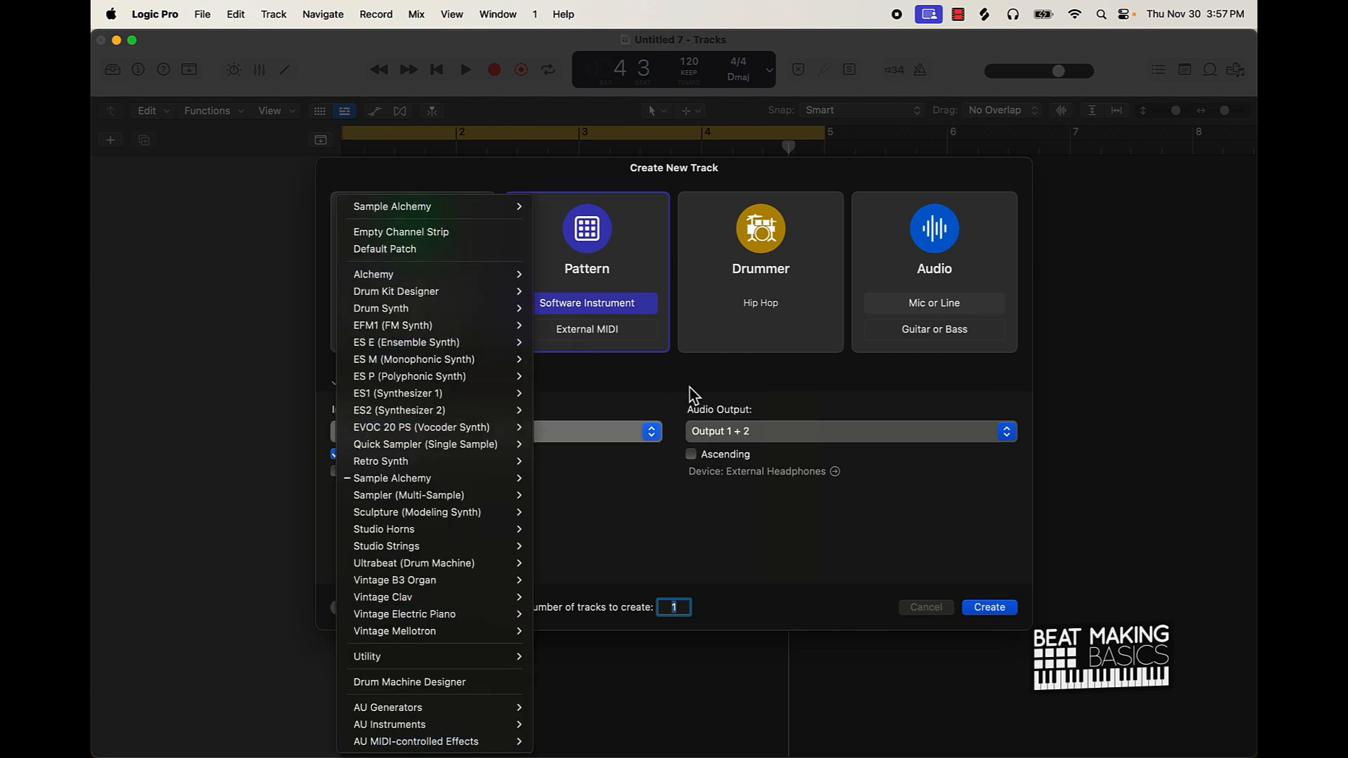
click(591, 408)
click(453, 436)
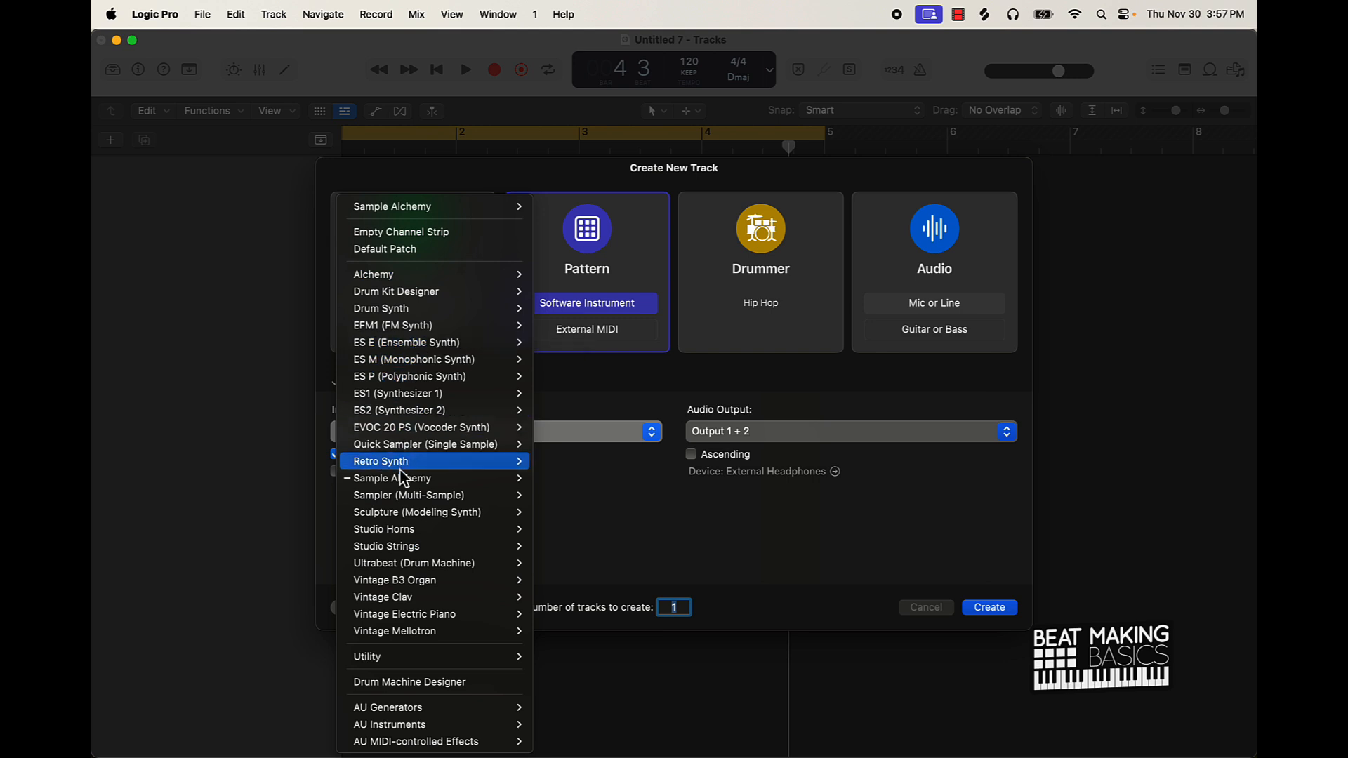
mouse_move(406, 485)
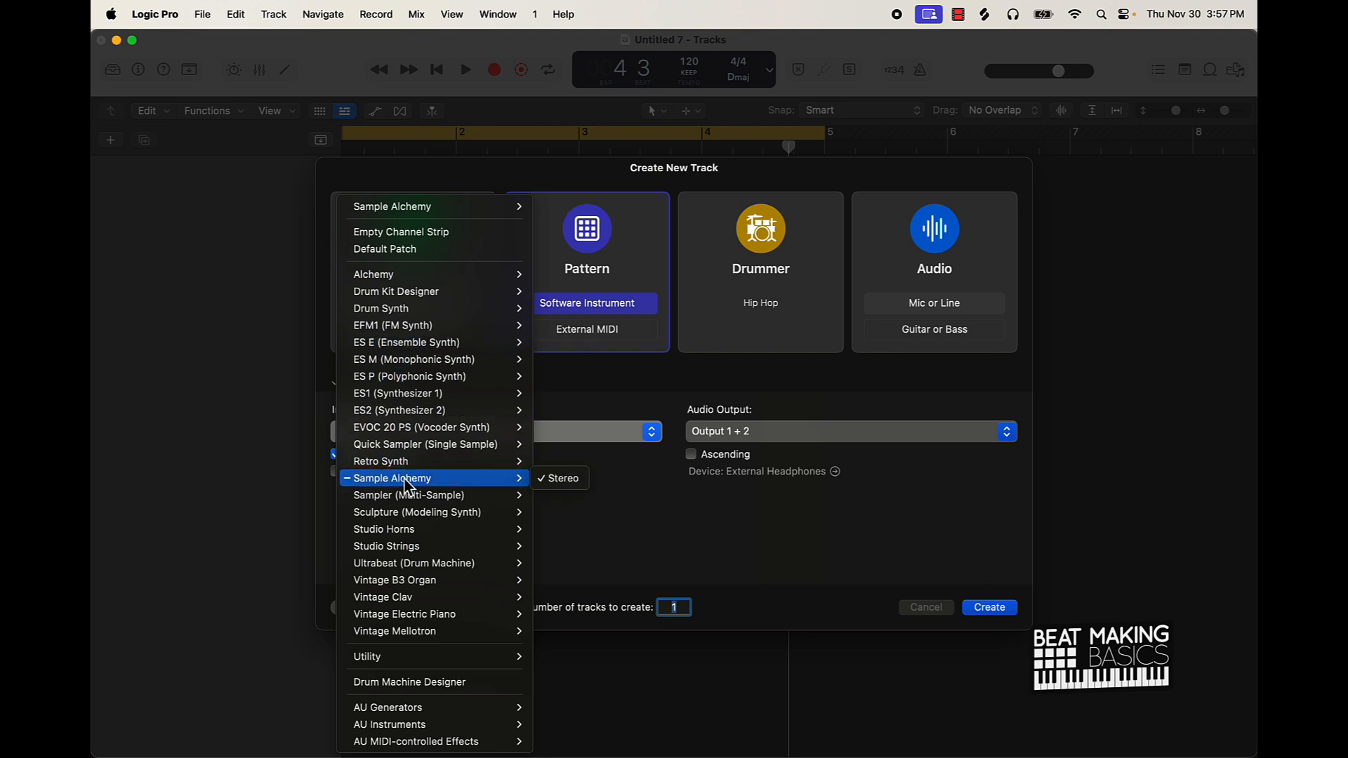
click(551, 482)
Create one MIDI software instrument track with Sample Alchemy (Stereo) as its instrument
click(415, 307)
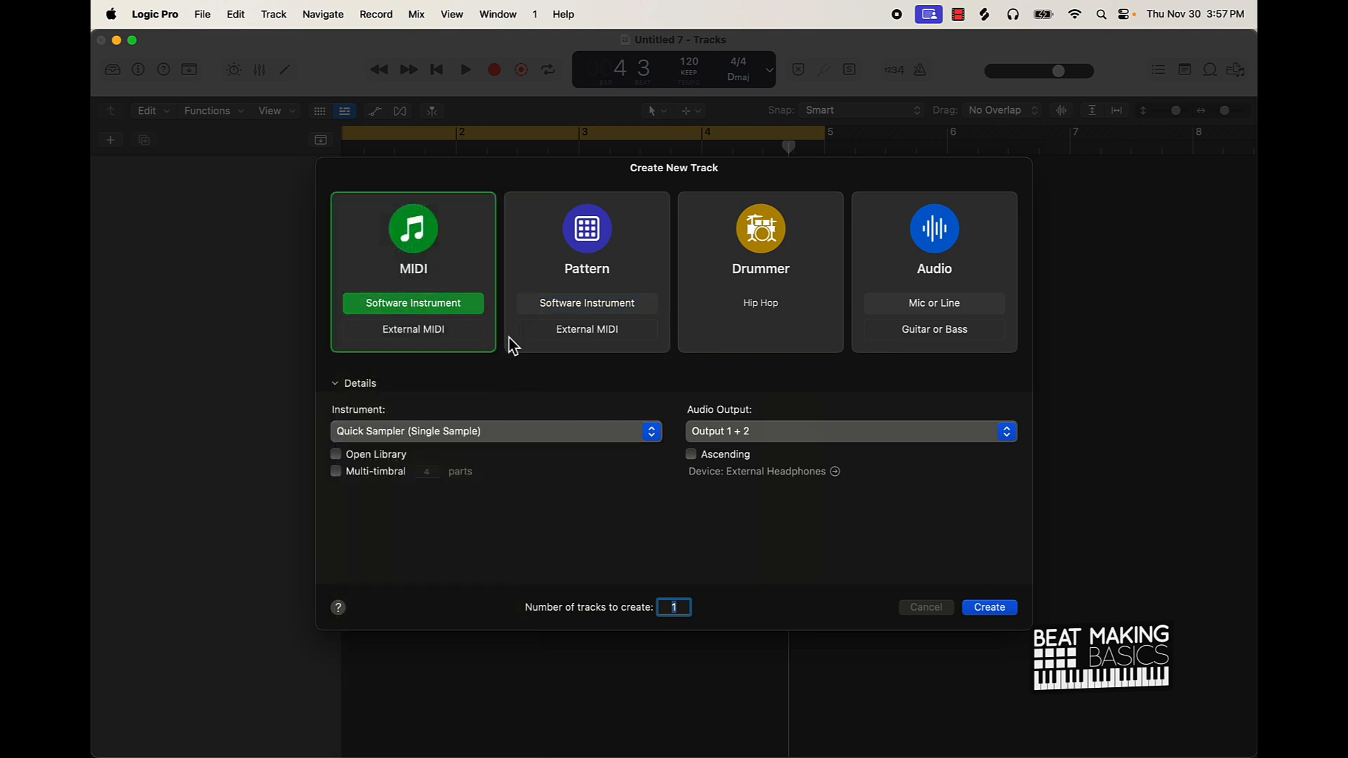
click(503, 430)
mouse_move(438, 479)
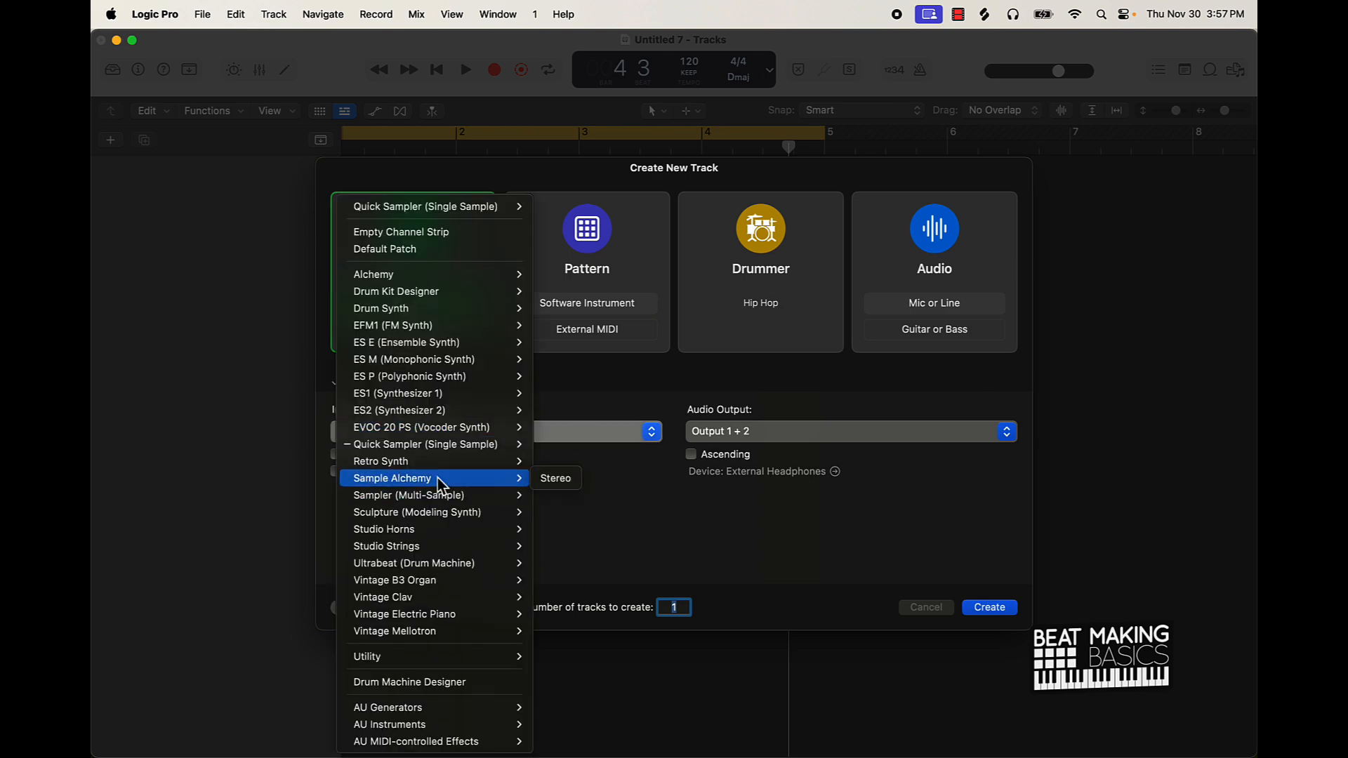
click(561, 482)
click(999, 607)
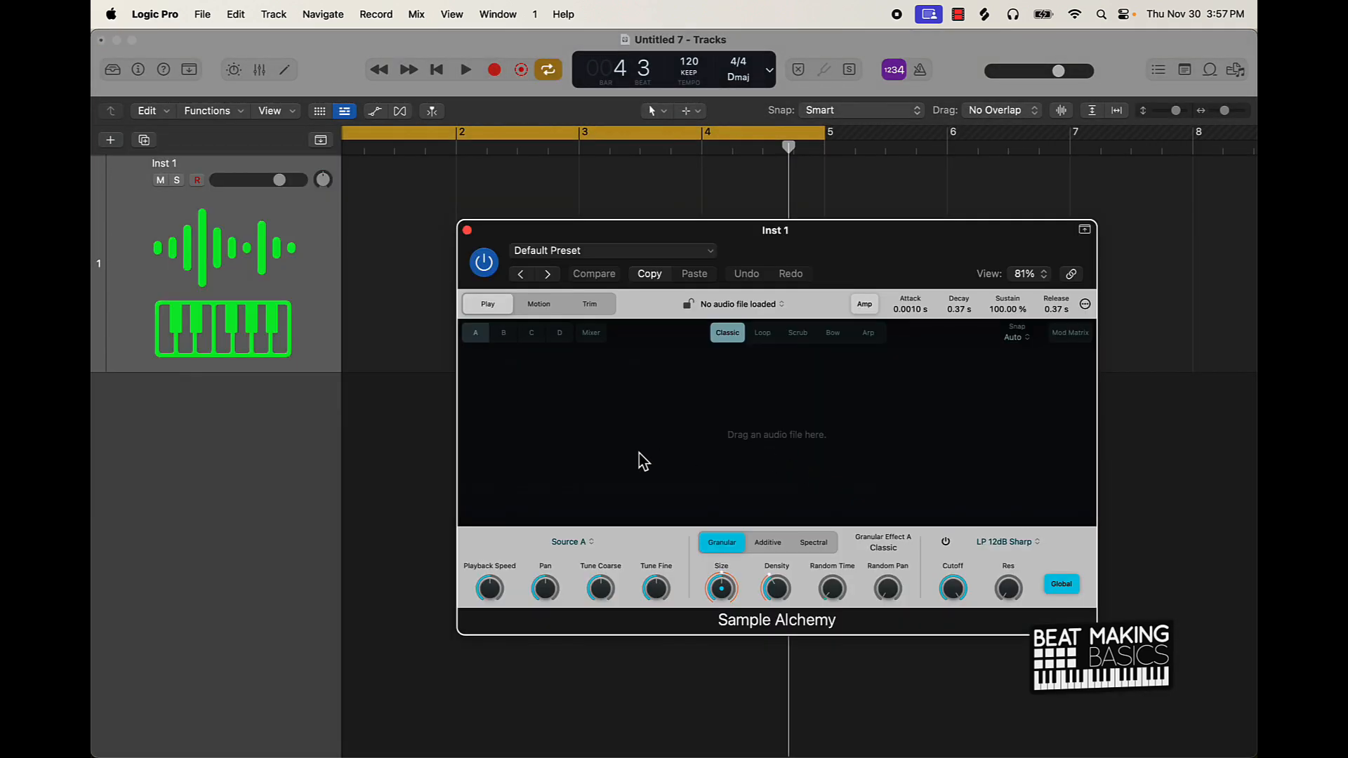
Enlarge the Sample Alchemy window to 92% and show the Loop Browser, keeping the plug-in window clear of it
drag(937, 233, 681, 170)
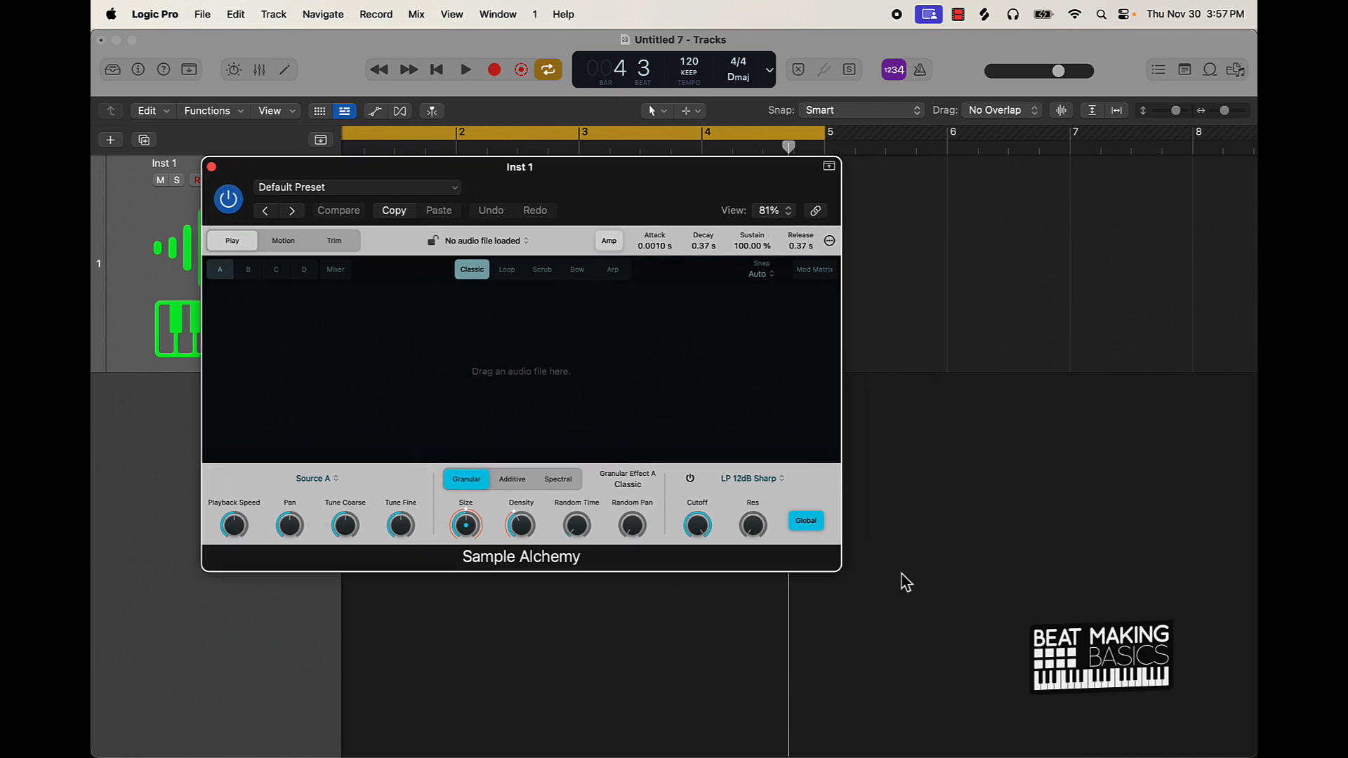
drag(845, 569, 933, 693)
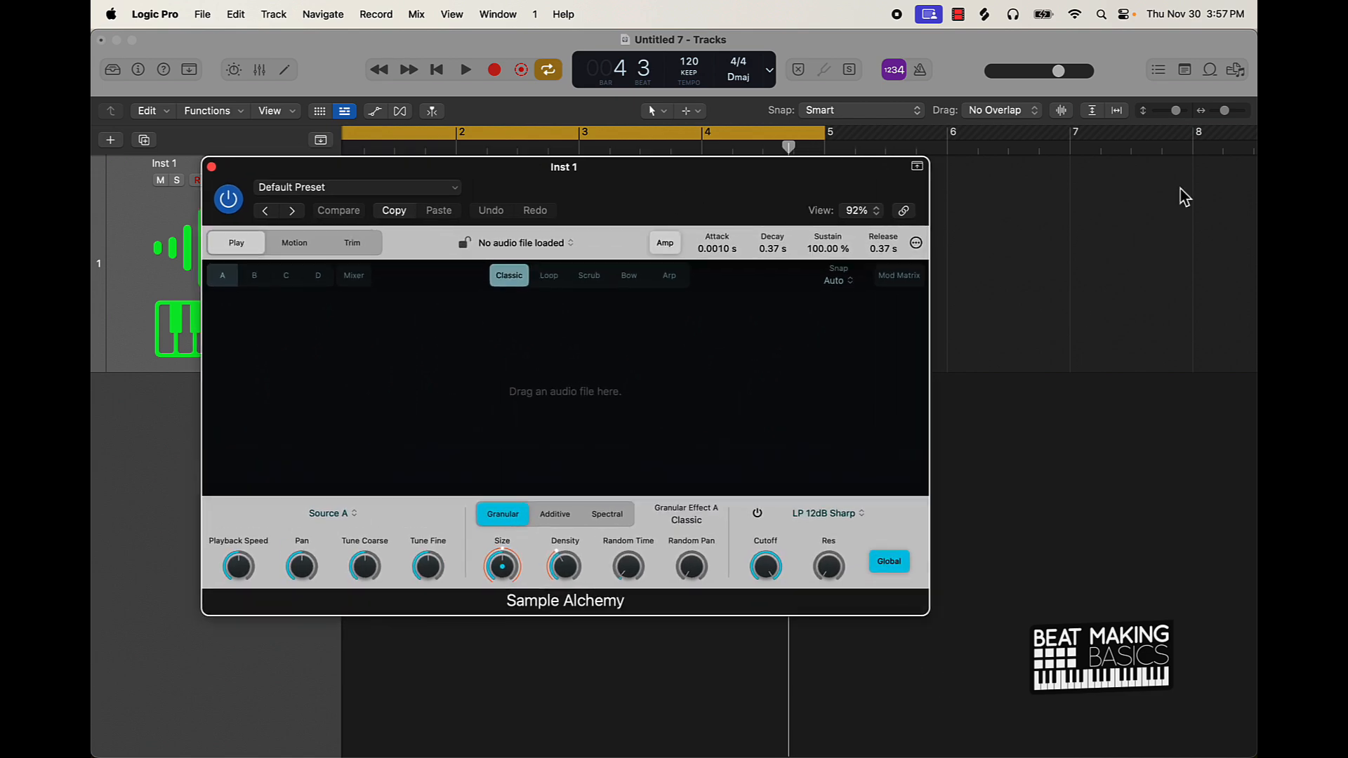
click(1208, 70)
drag(860, 195, 815, 184)
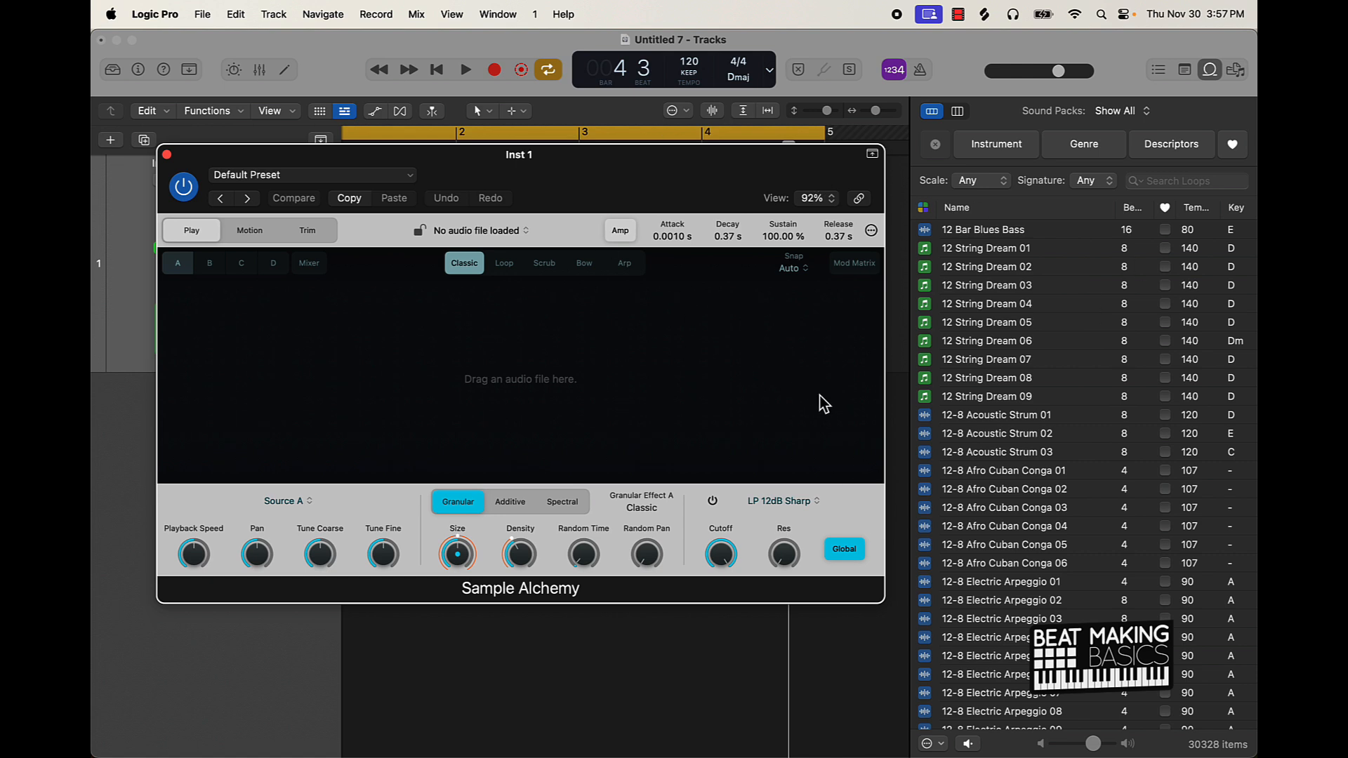
Filter the Apple Loops to the Hybrid Textures sound pack
click(1119, 116)
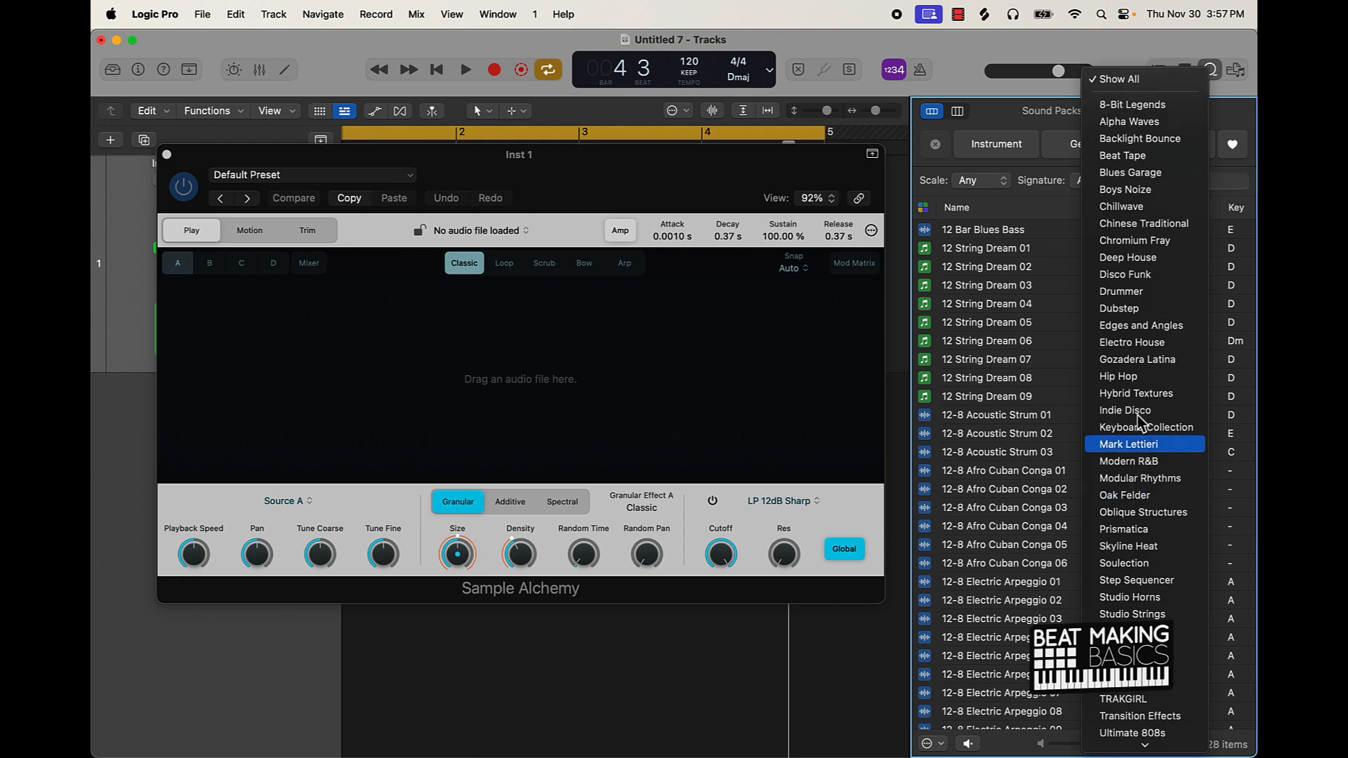
click(1138, 91)
click(1211, 71)
click(1211, 72)
click(1119, 114)
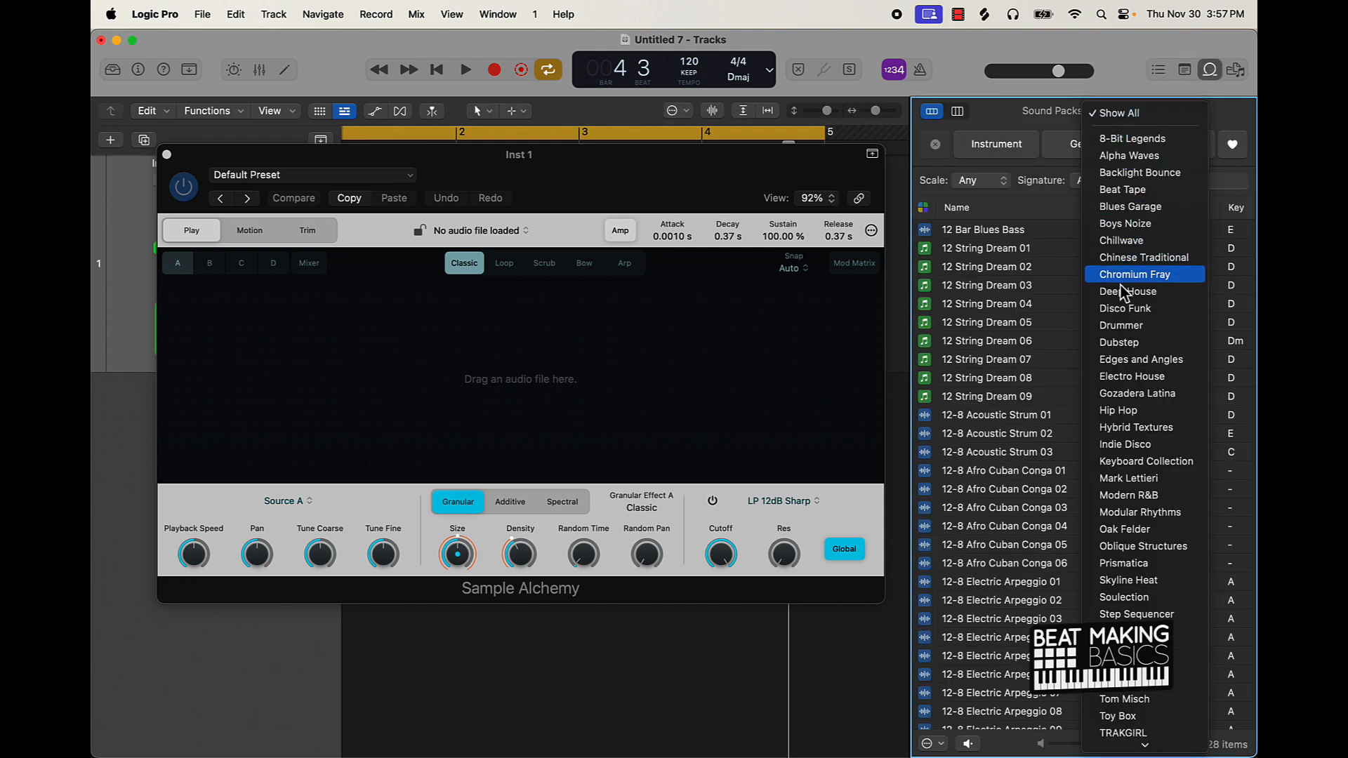
scroll(1125, 337, down, 3)
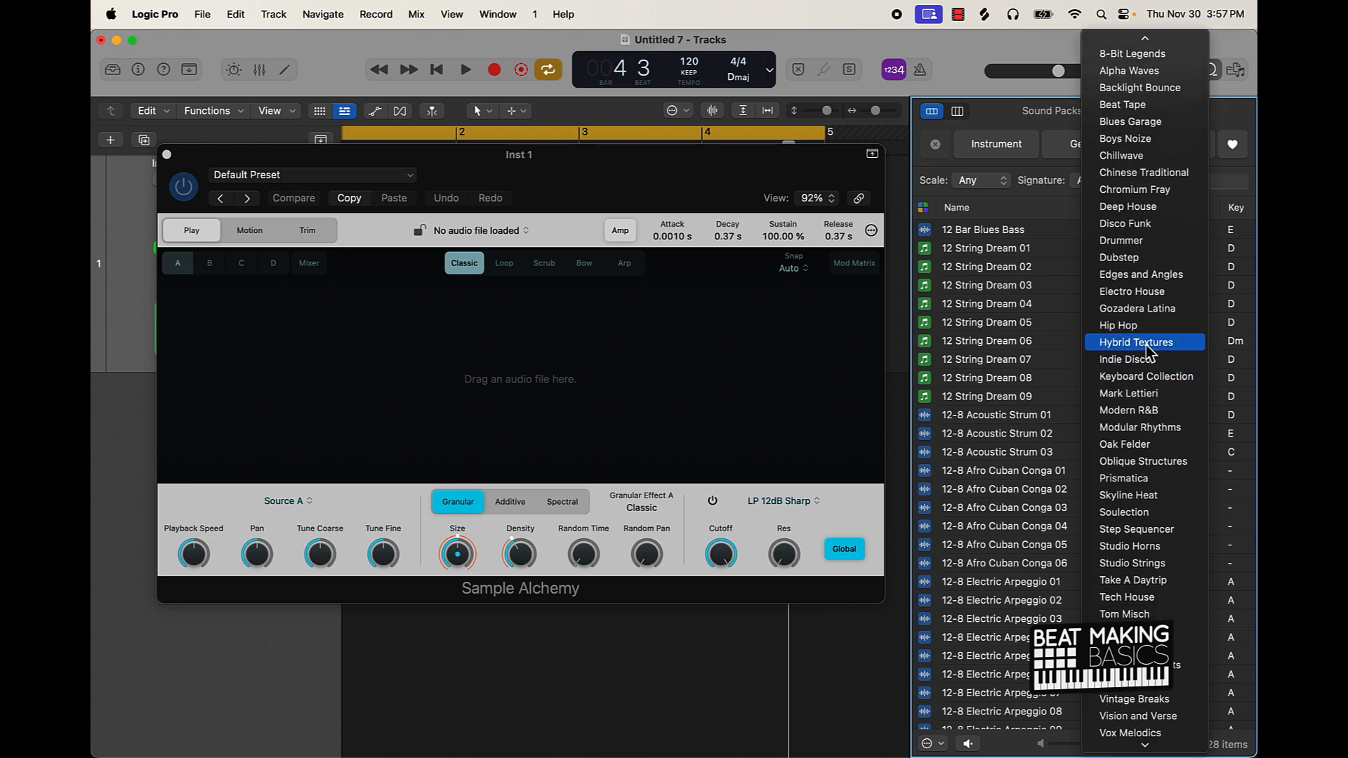
click(1138, 343)
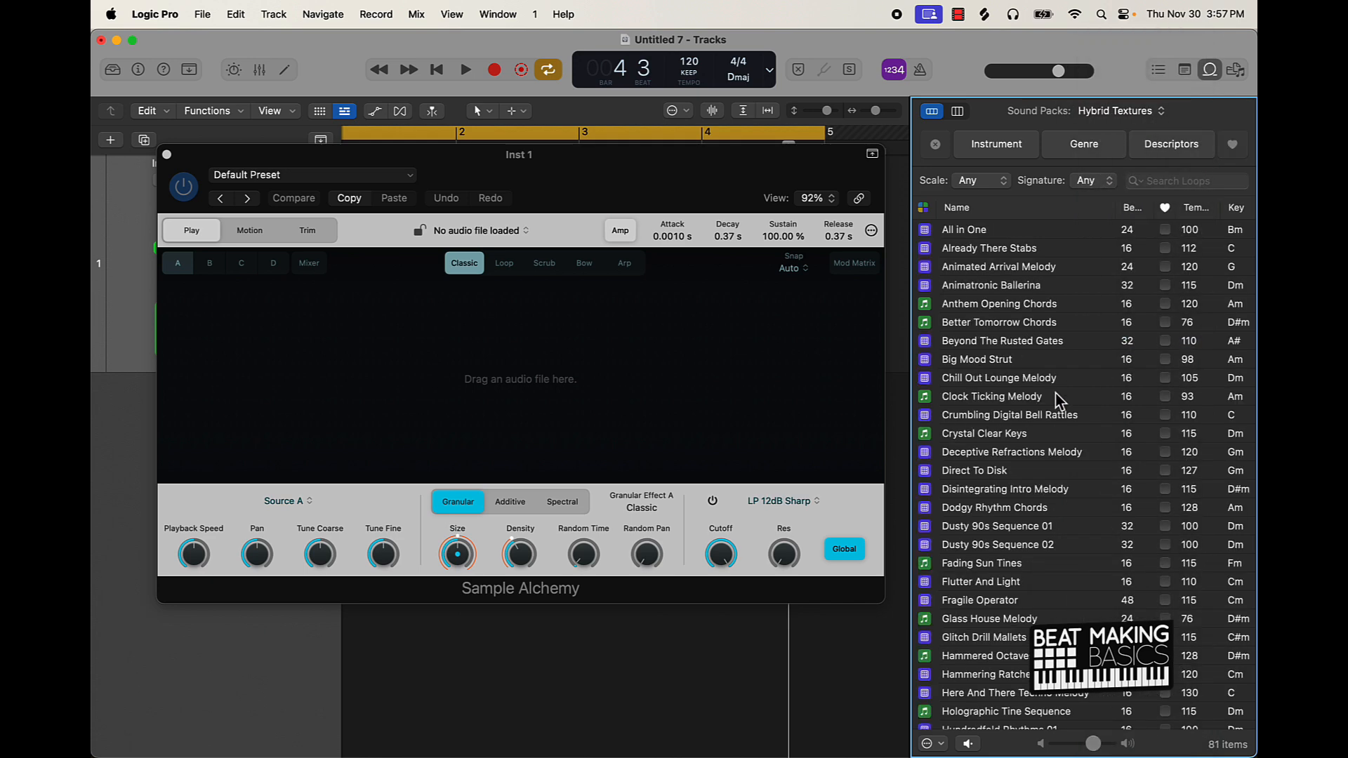
Audition the Playa Stand Off, Plodding Timelapse Melody and Private Elevator Strut loops
scroll(996, 406, down, 10)
click(995, 406)
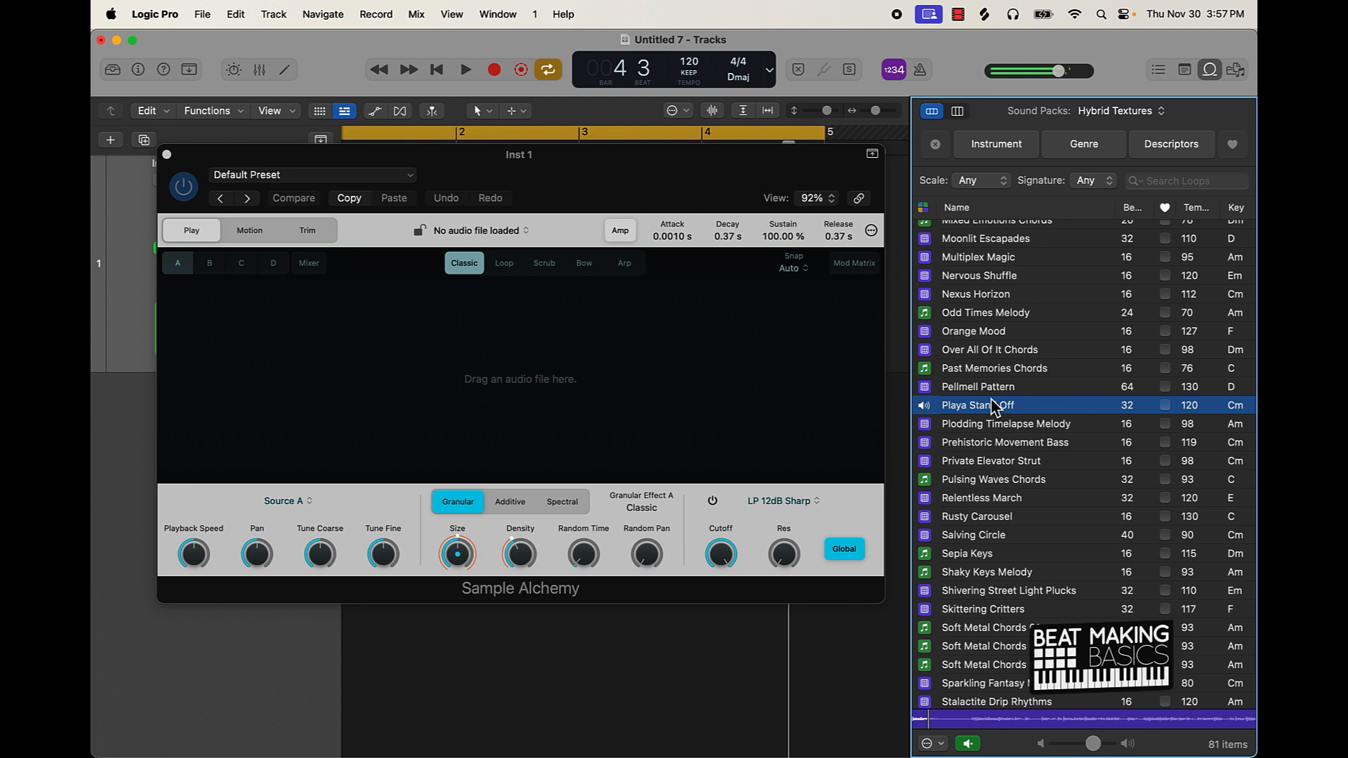
click(983, 406)
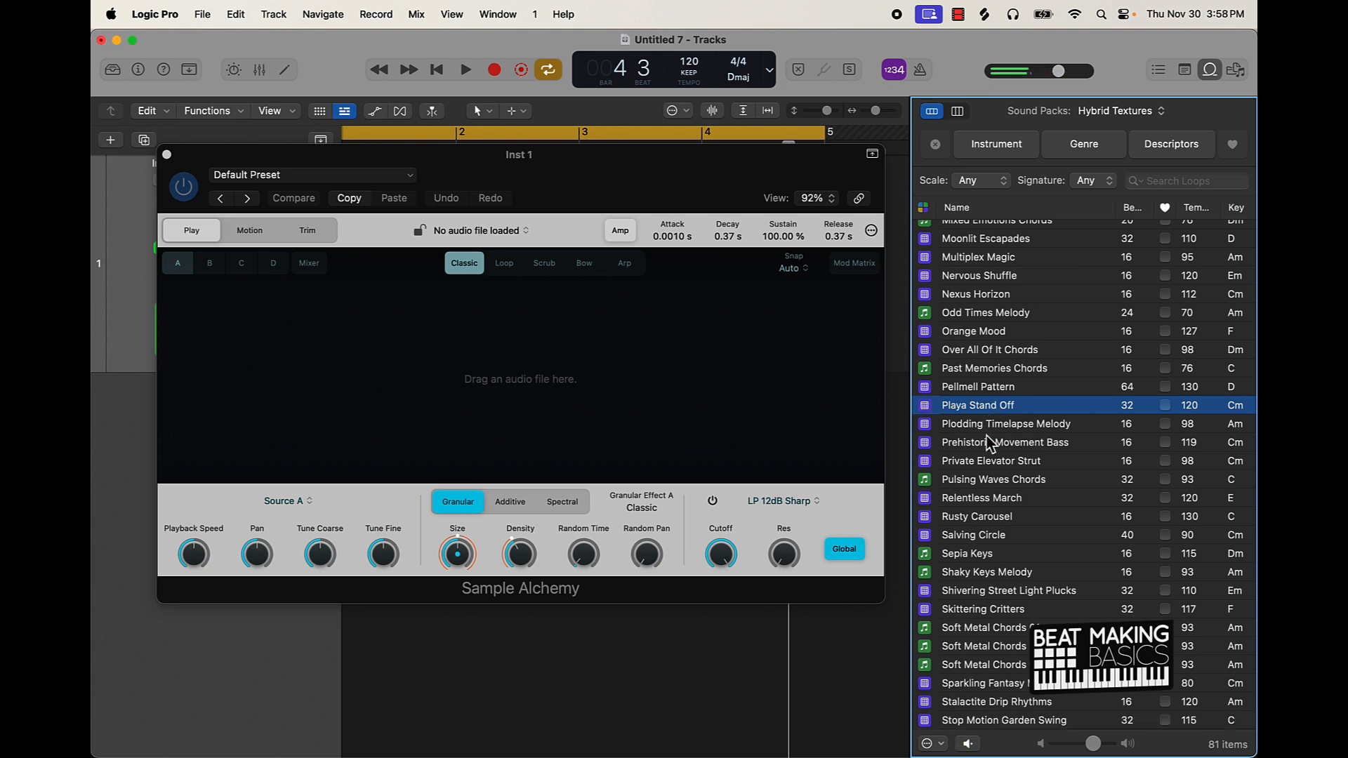
click(992, 425)
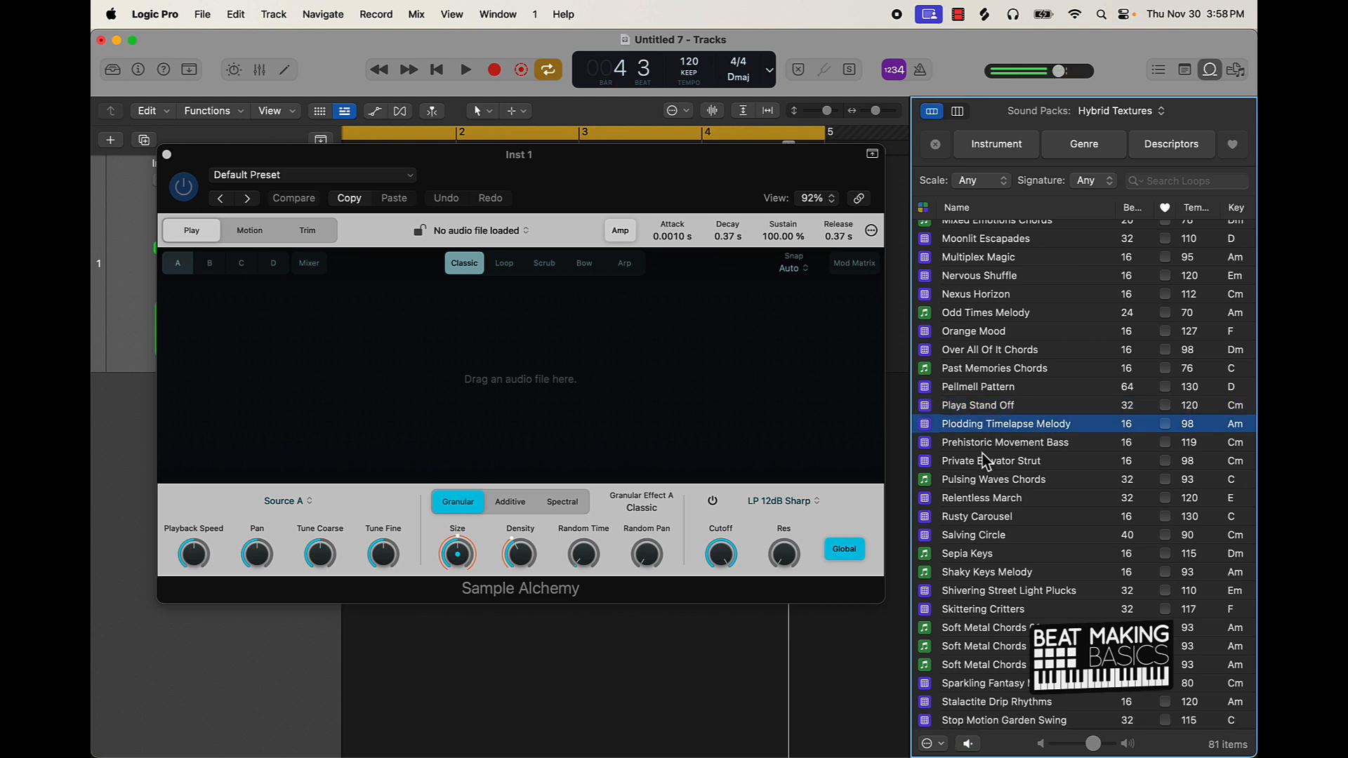
click(980, 462)
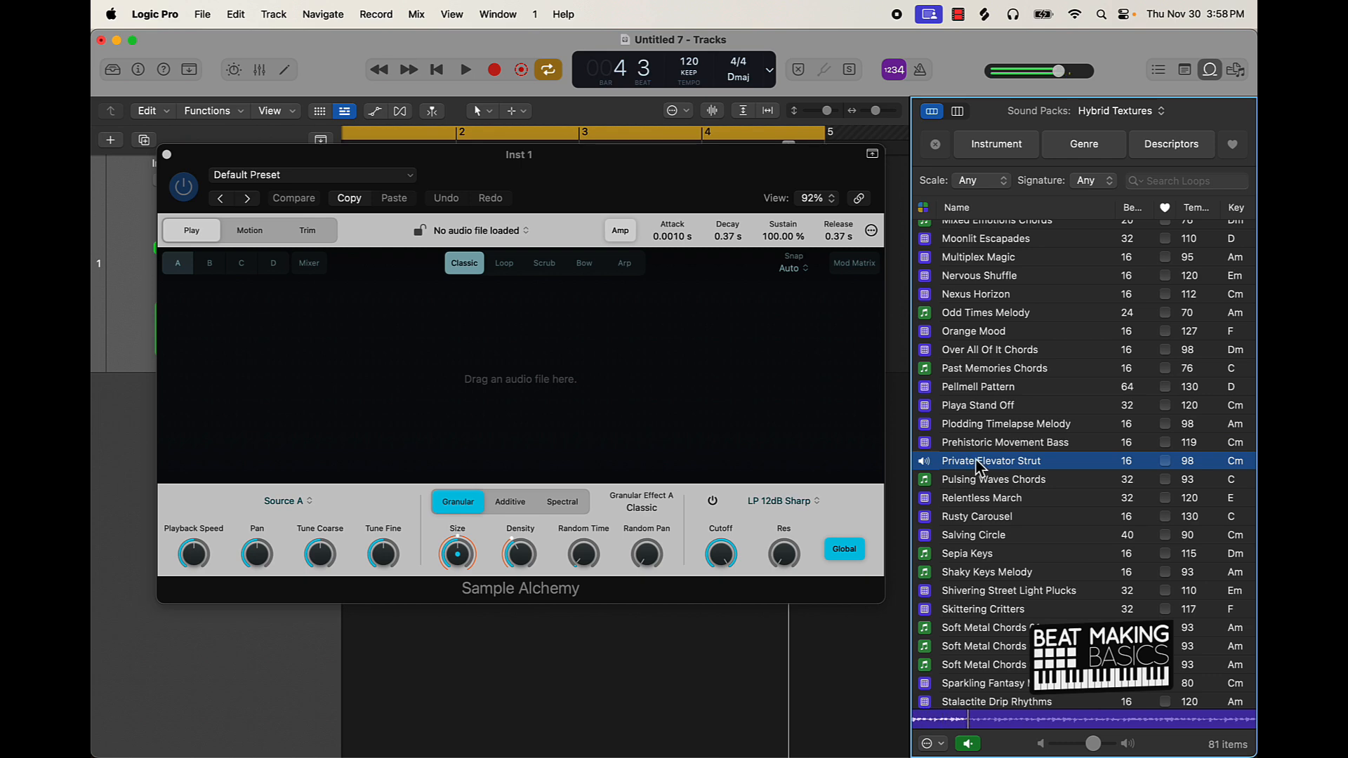
click(975, 461)
scroll(982, 554, down, 5)
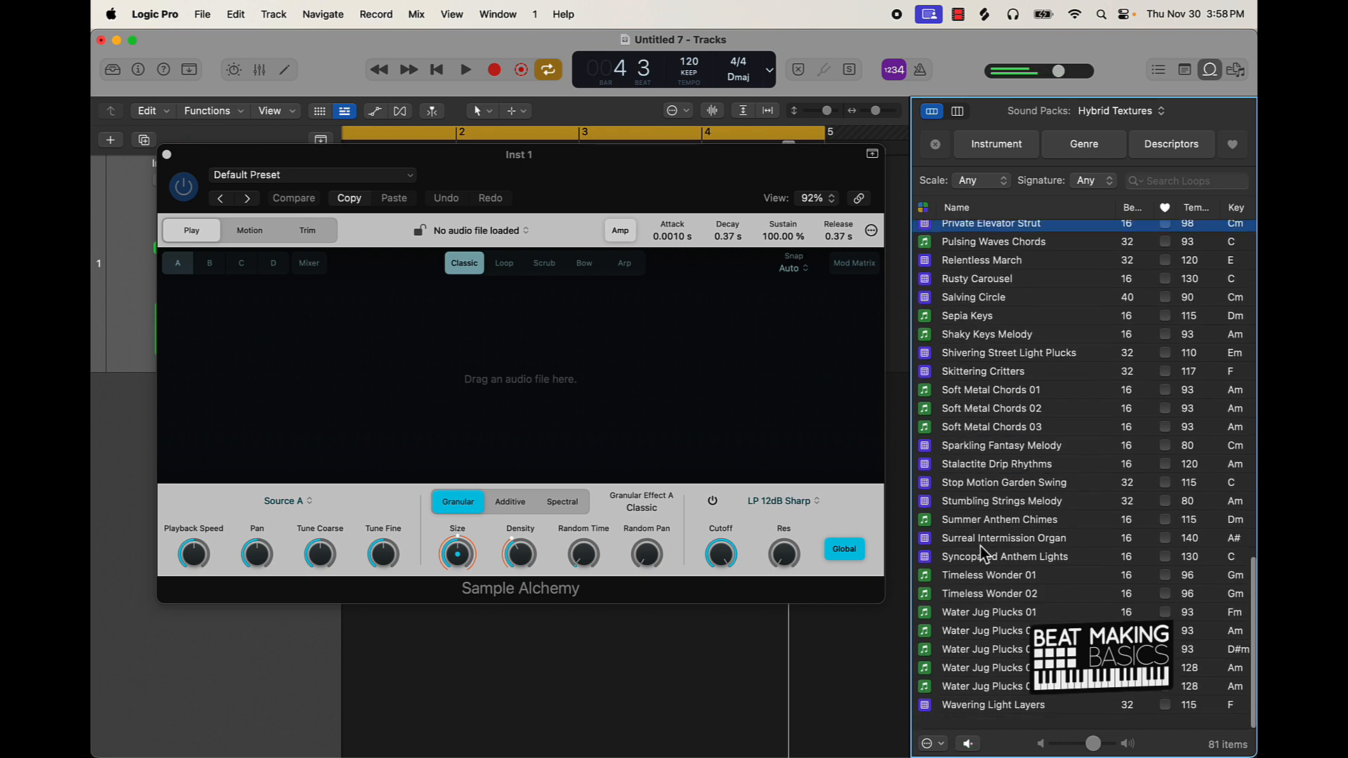
Switch the sound pack to Vox Melodics and audition Cole Dollars One Shot 04, Ava Heatwave Hook 02 and Ava Heatwave Ad Lib
click(1121, 112)
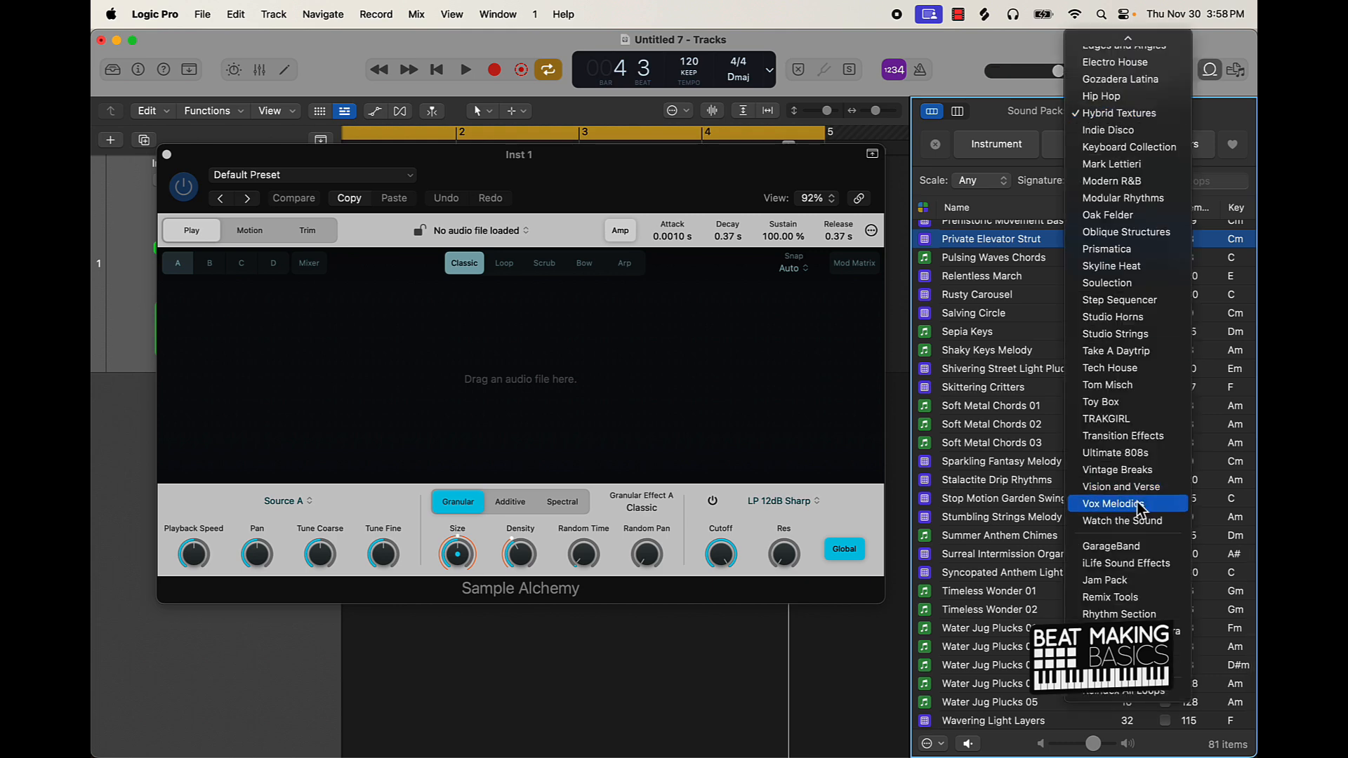
click(1139, 504)
click(998, 457)
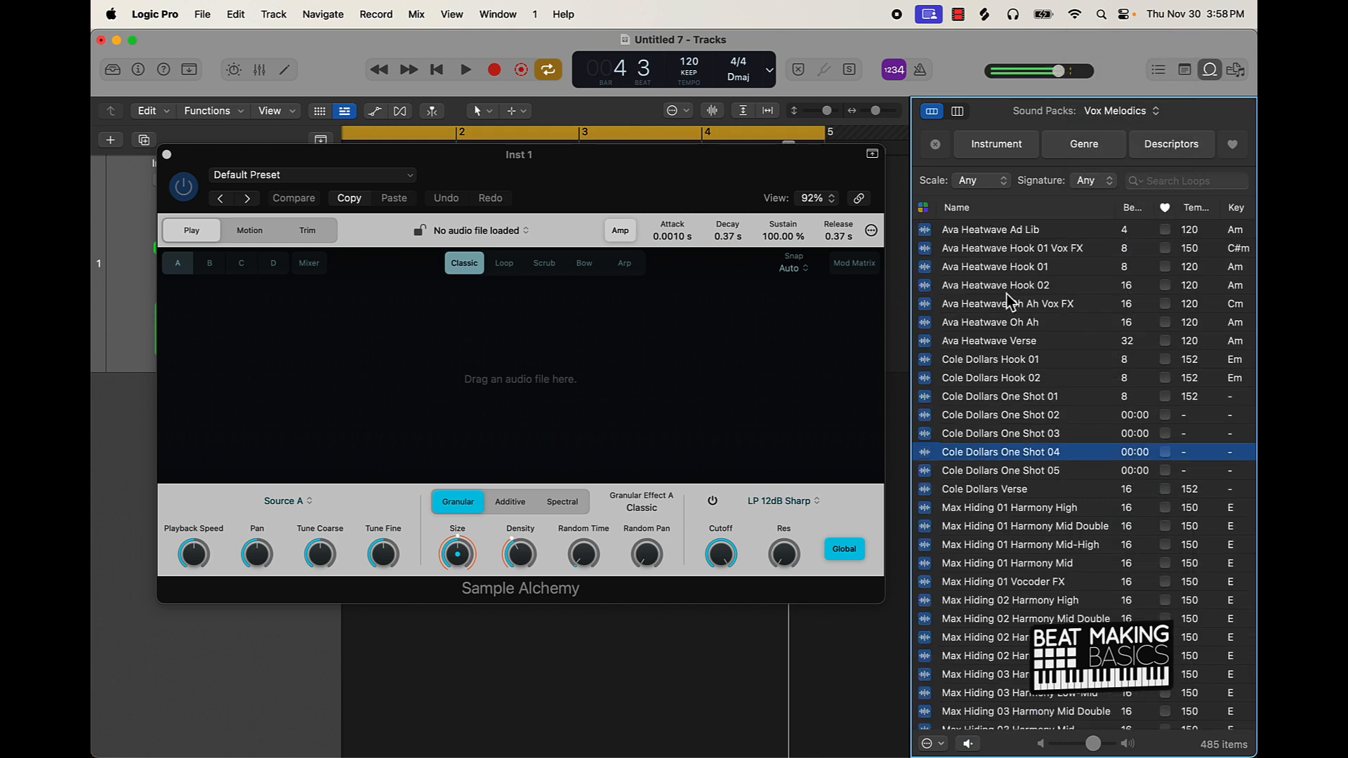
click(1007, 291)
click(1008, 231)
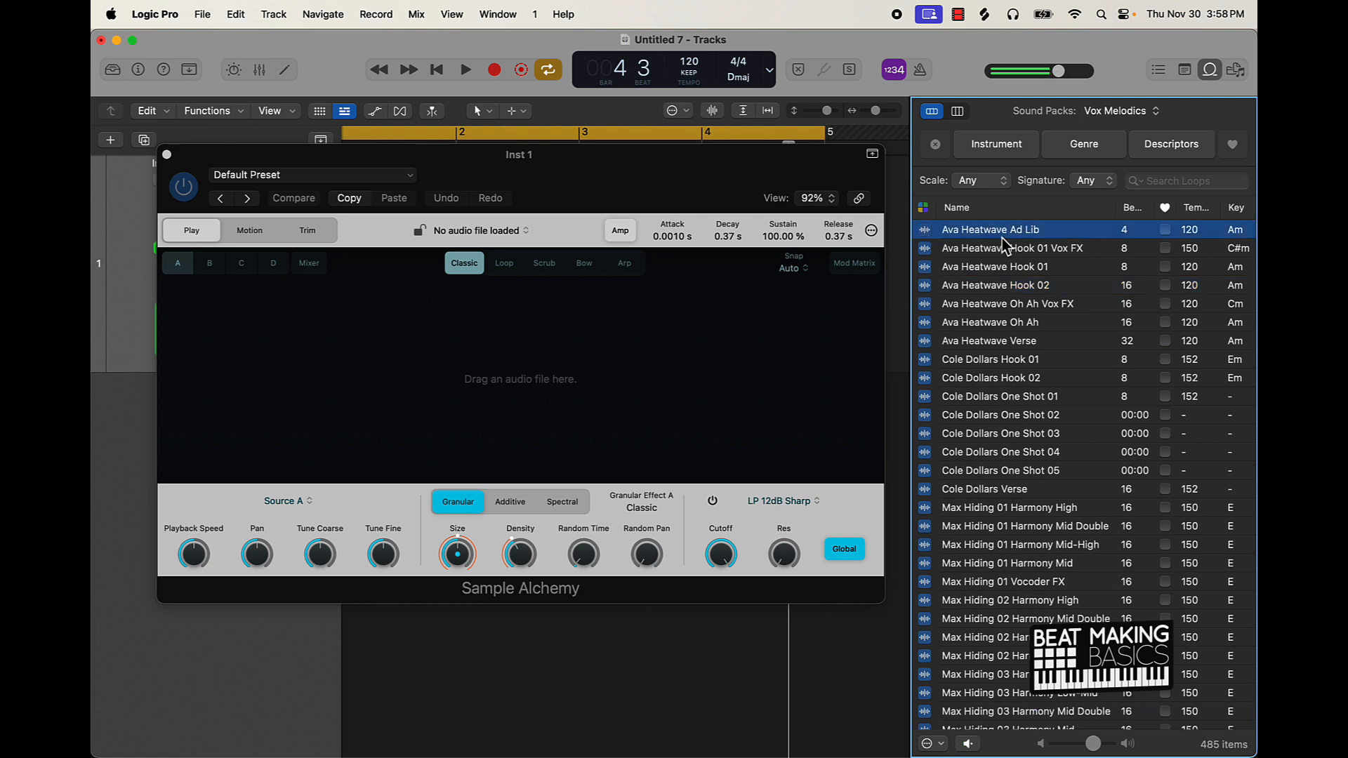
Set the sound pack back to Hybrid Textures and audition the Animated Arrival Melody loop
click(1105, 118)
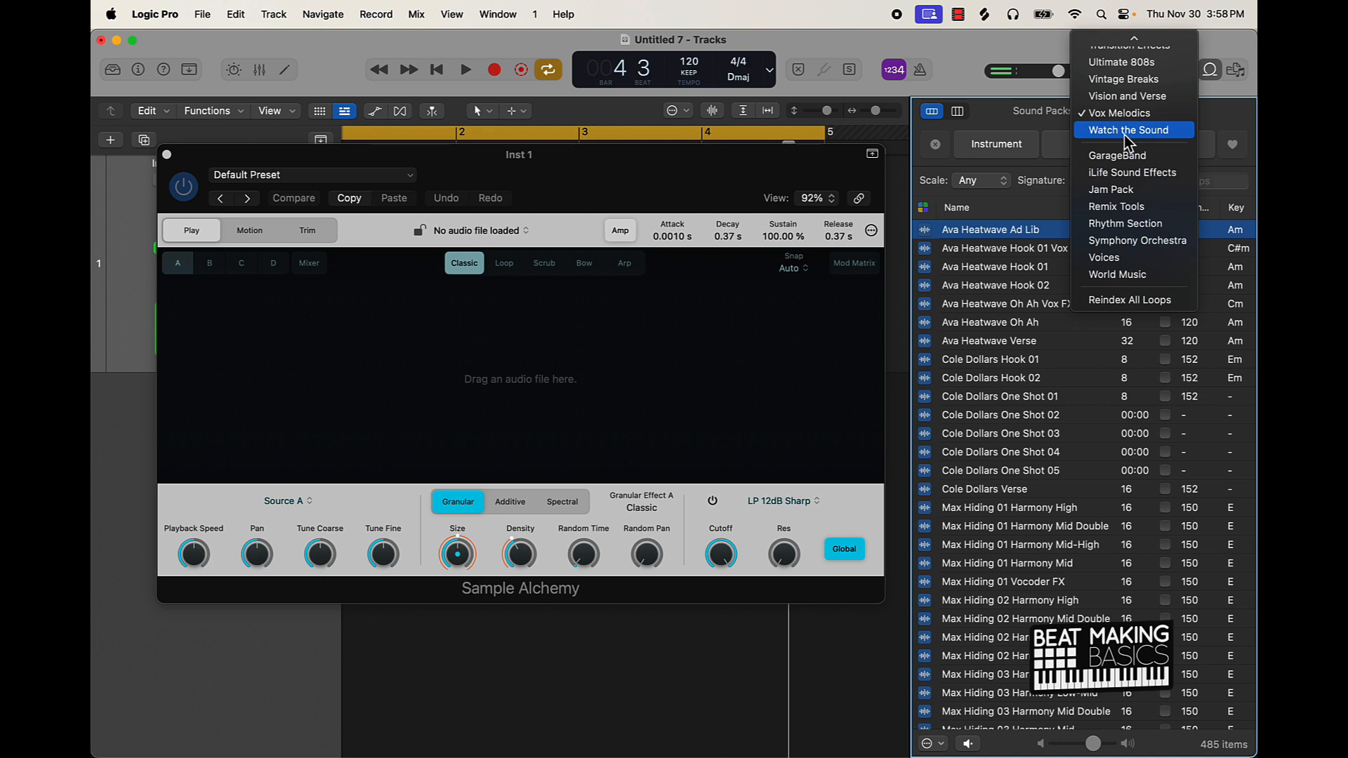
scroll(1187, 211, up, 10)
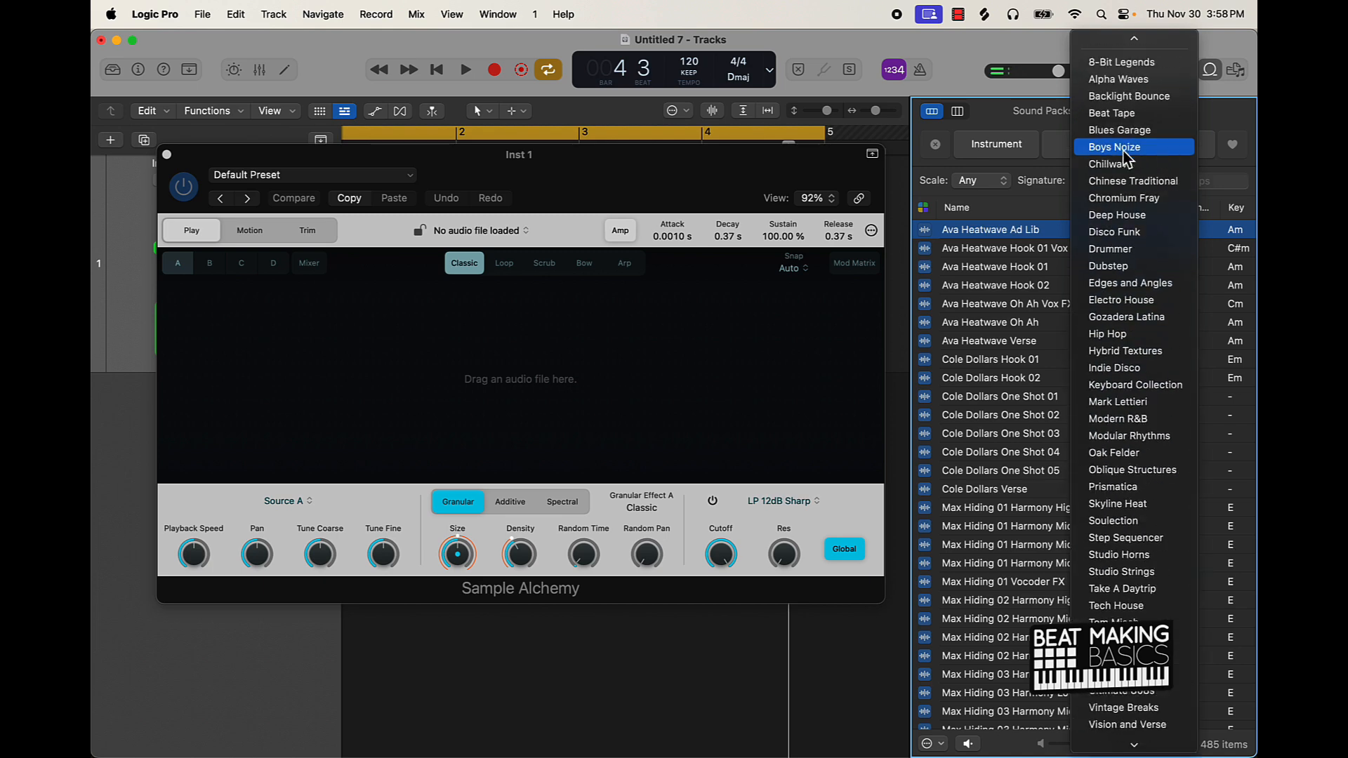
click(1158, 356)
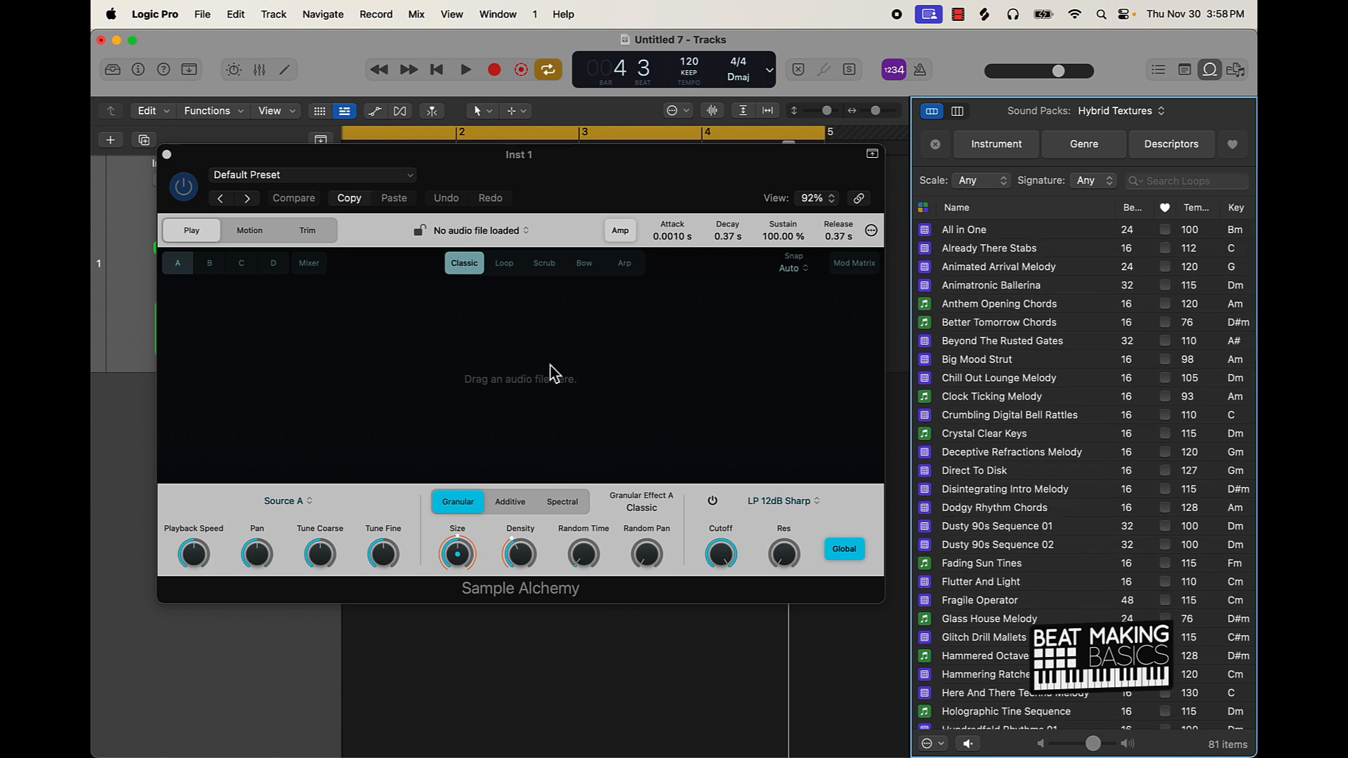
click(1000, 272)
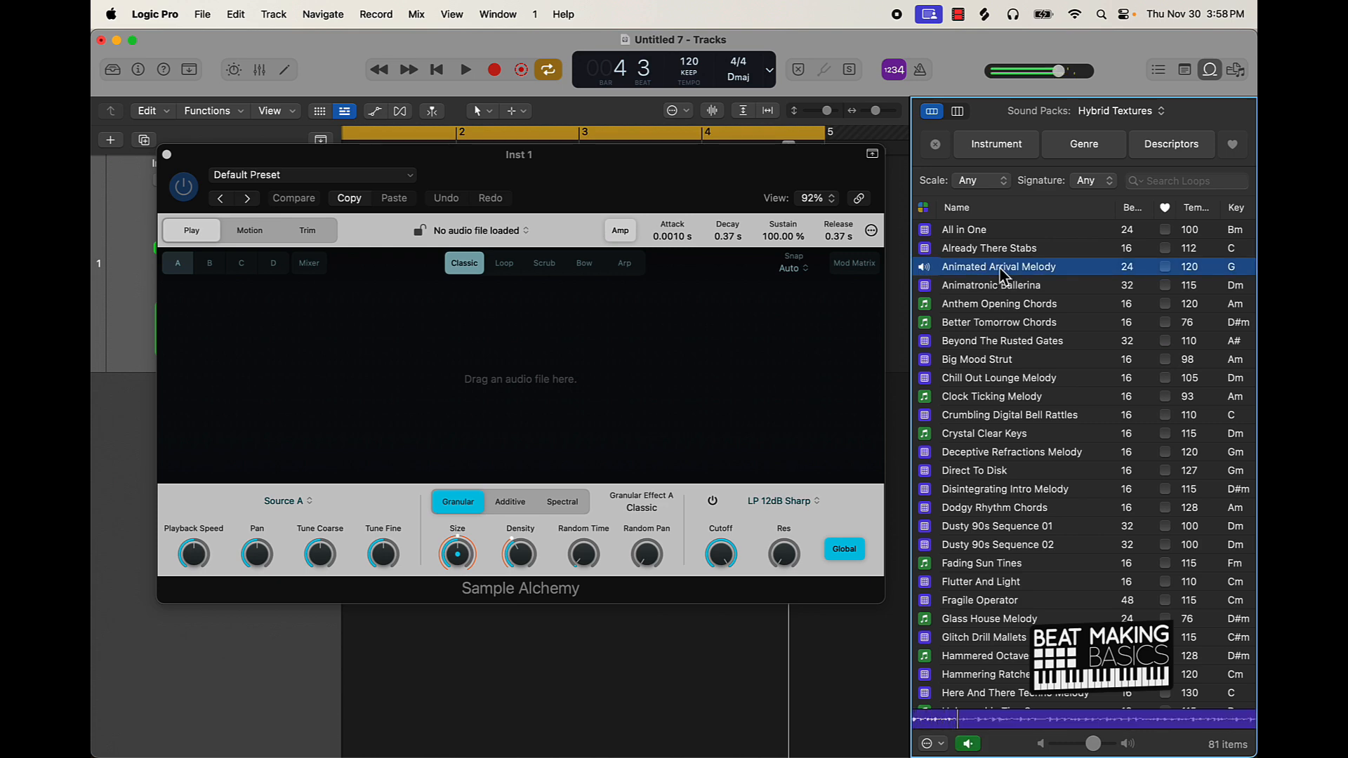
click(999, 269)
scroll(1002, 507, down, 9)
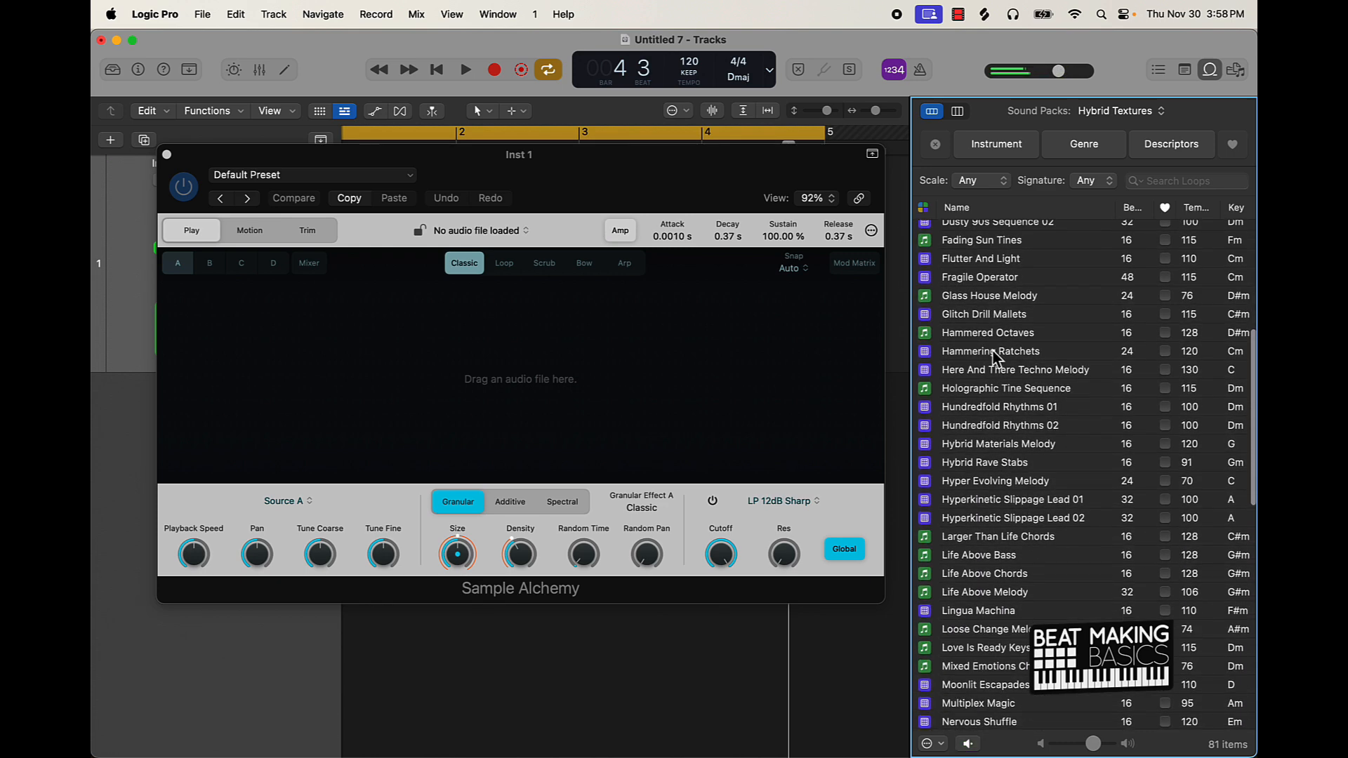
Audition the Glitch Drill Mallets loop and load it into Sample Alchemy as the source audio
click(990, 317)
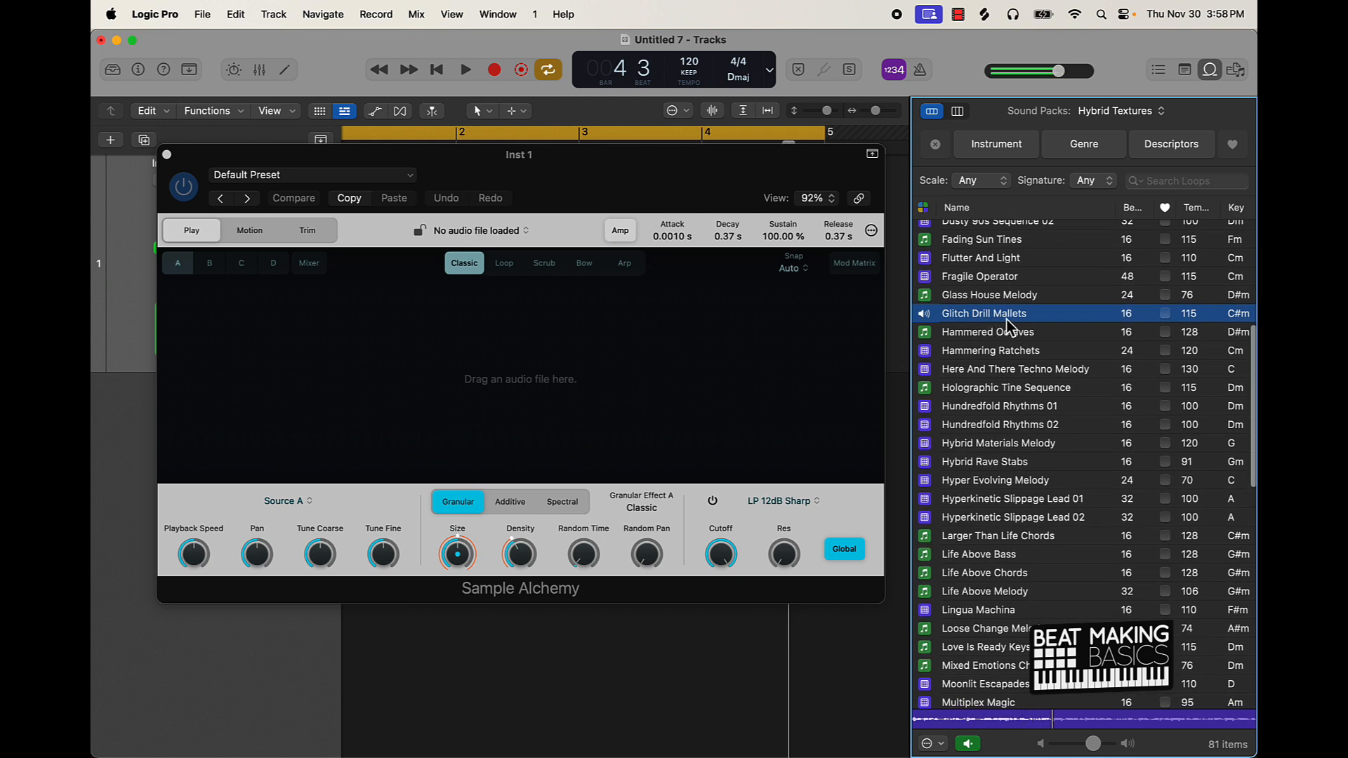
click(1006, 319)
drag(1014, 326, 580, 436)
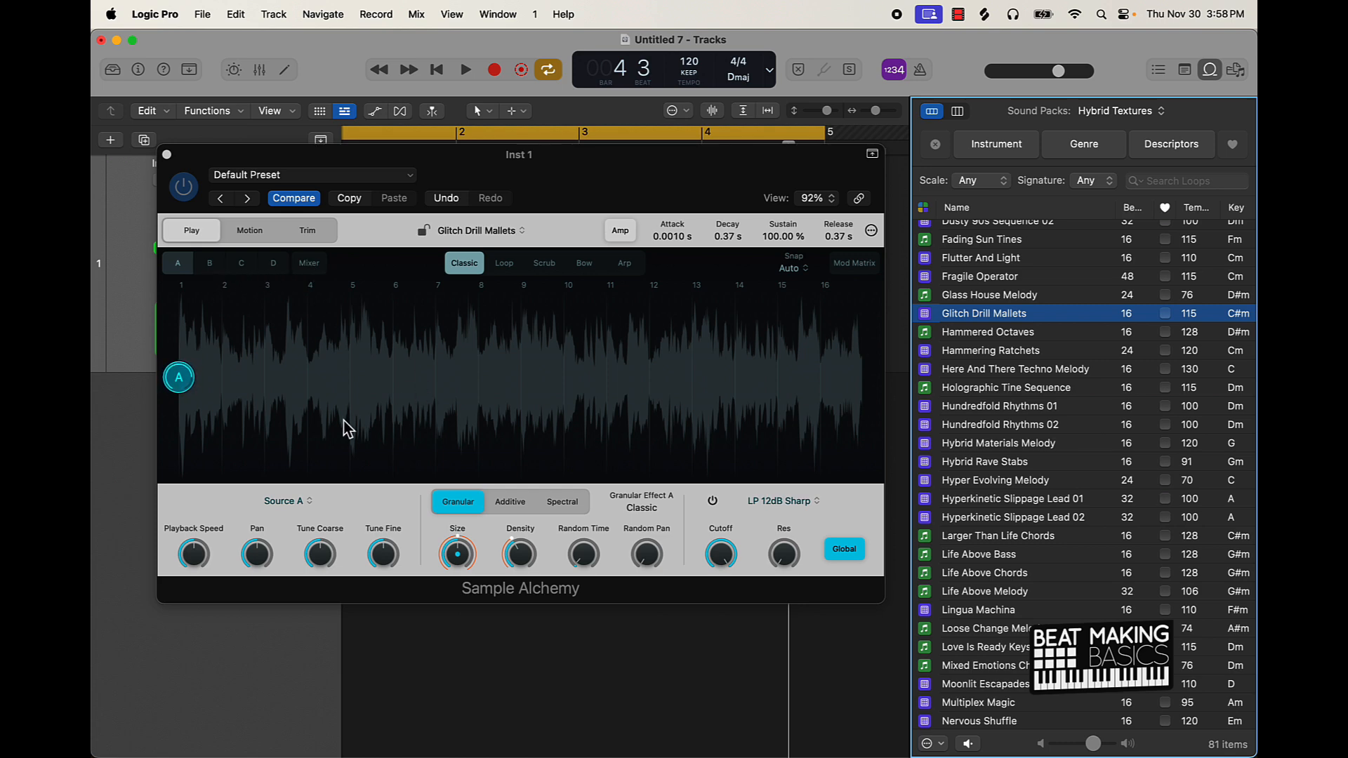
Open the Musical Typing keyboard below the Sample Alchemy window and play the loaded sample with the octave lowered to C2
key(super+k)
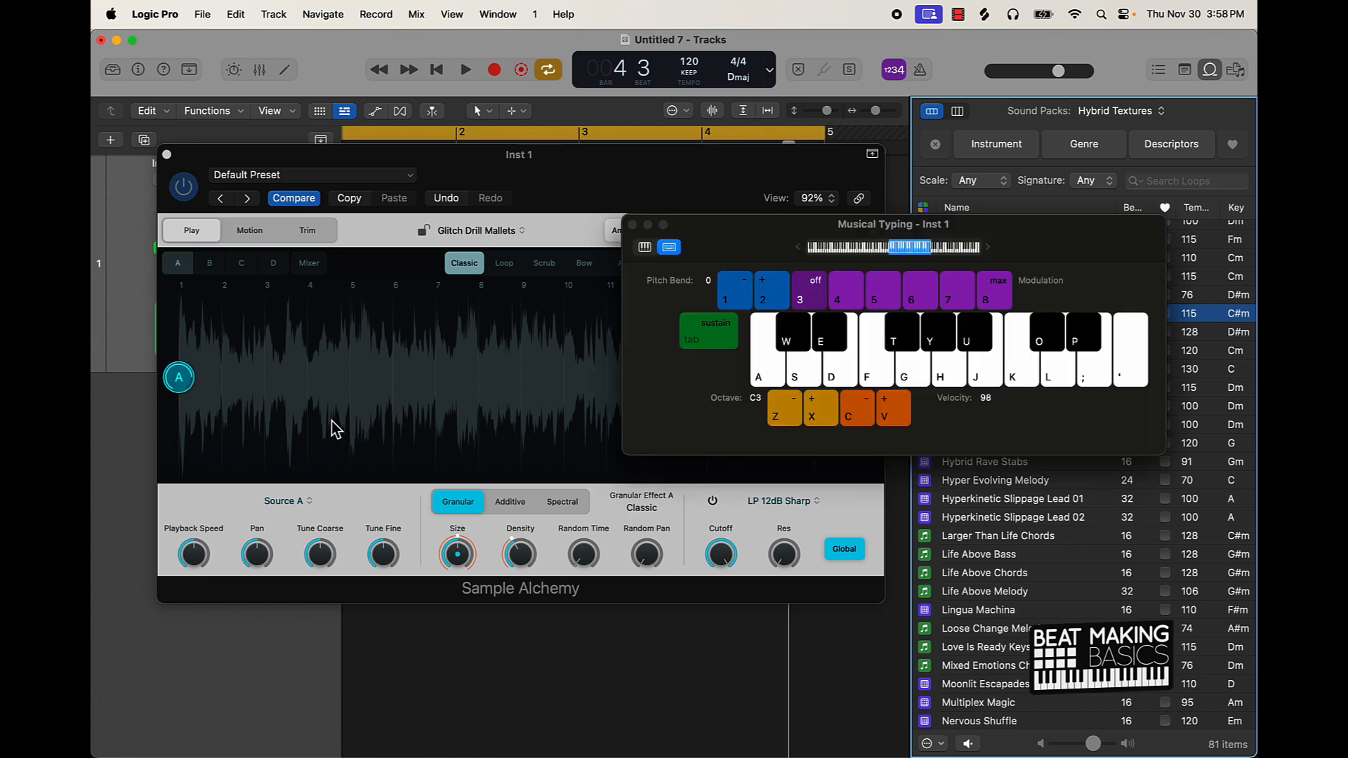
drag(738, 253, 472, 617)
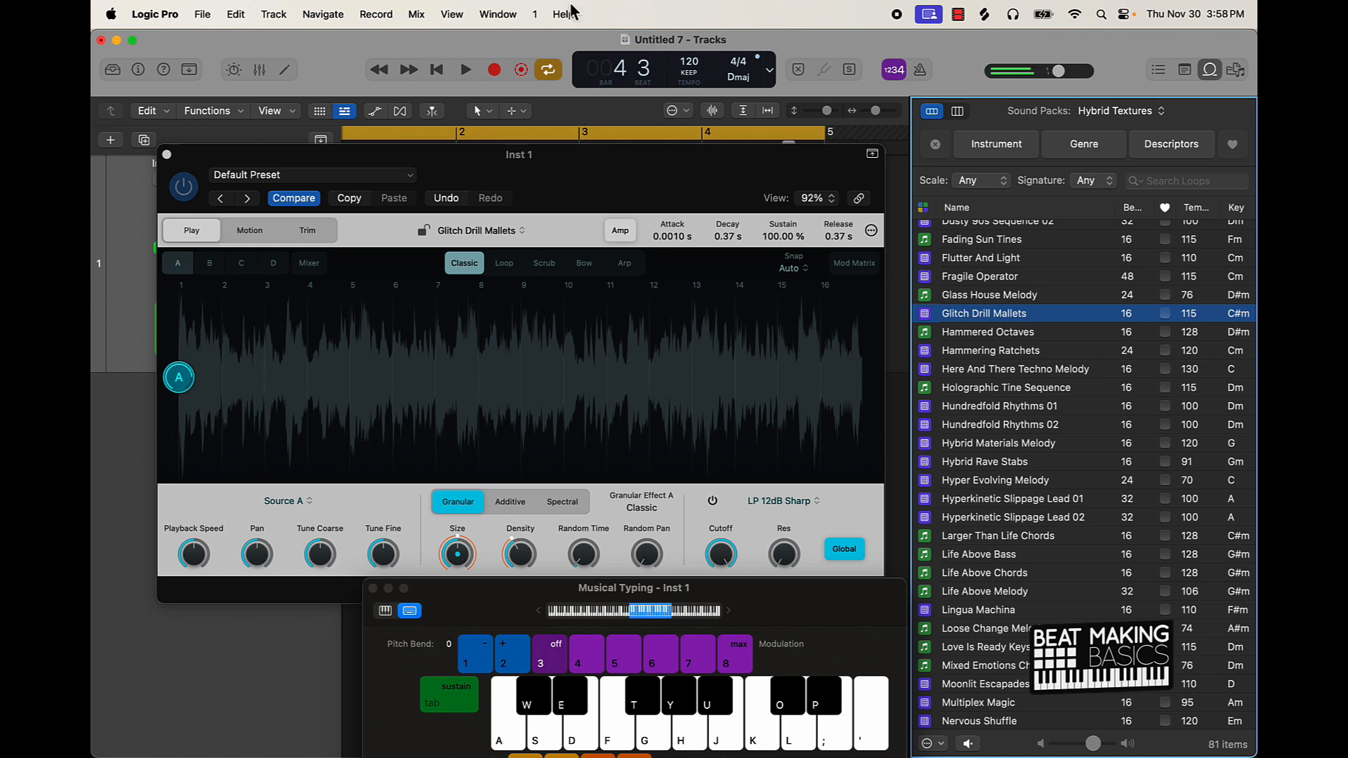
drag(601, 156, 581, 42)
drag(533, 611, 513, 545)
key(z)
key(k)
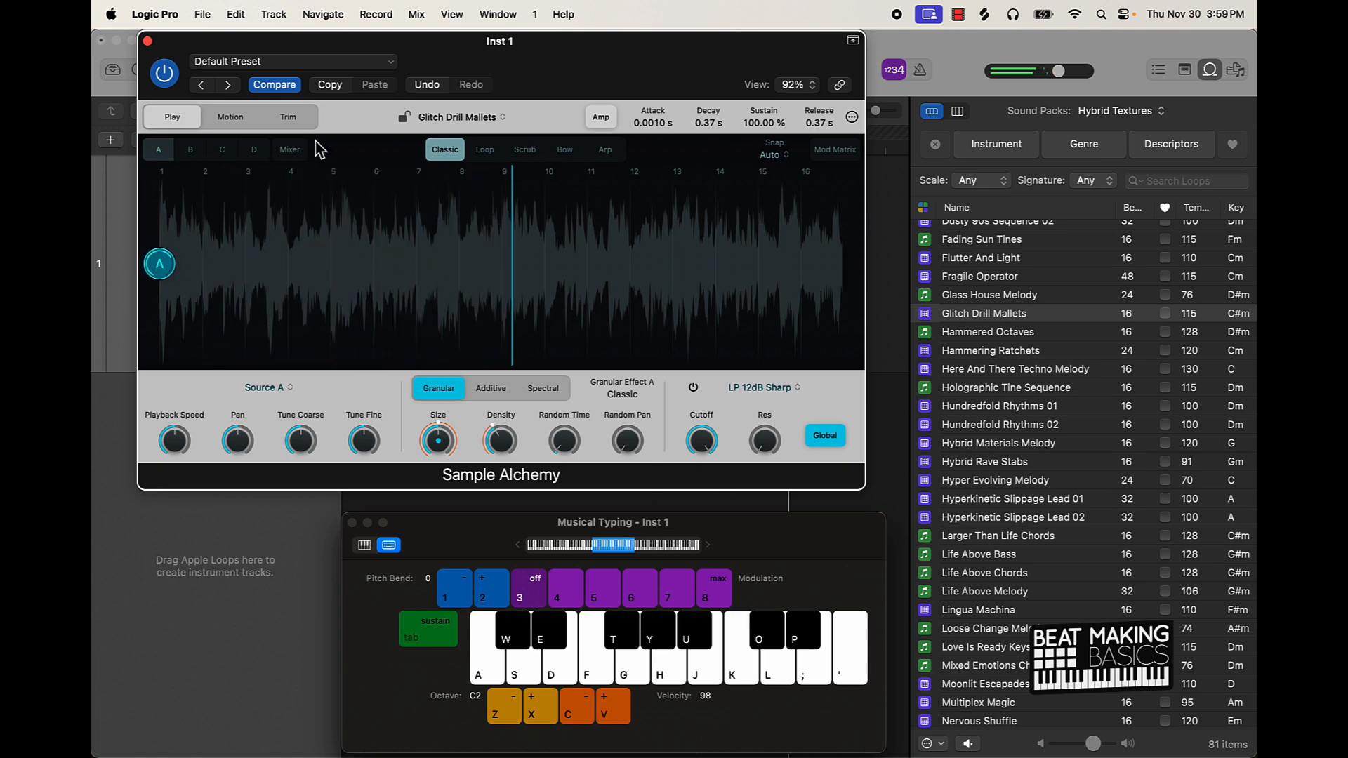
Enable source B in Sample Alchemy
click(193, 153)
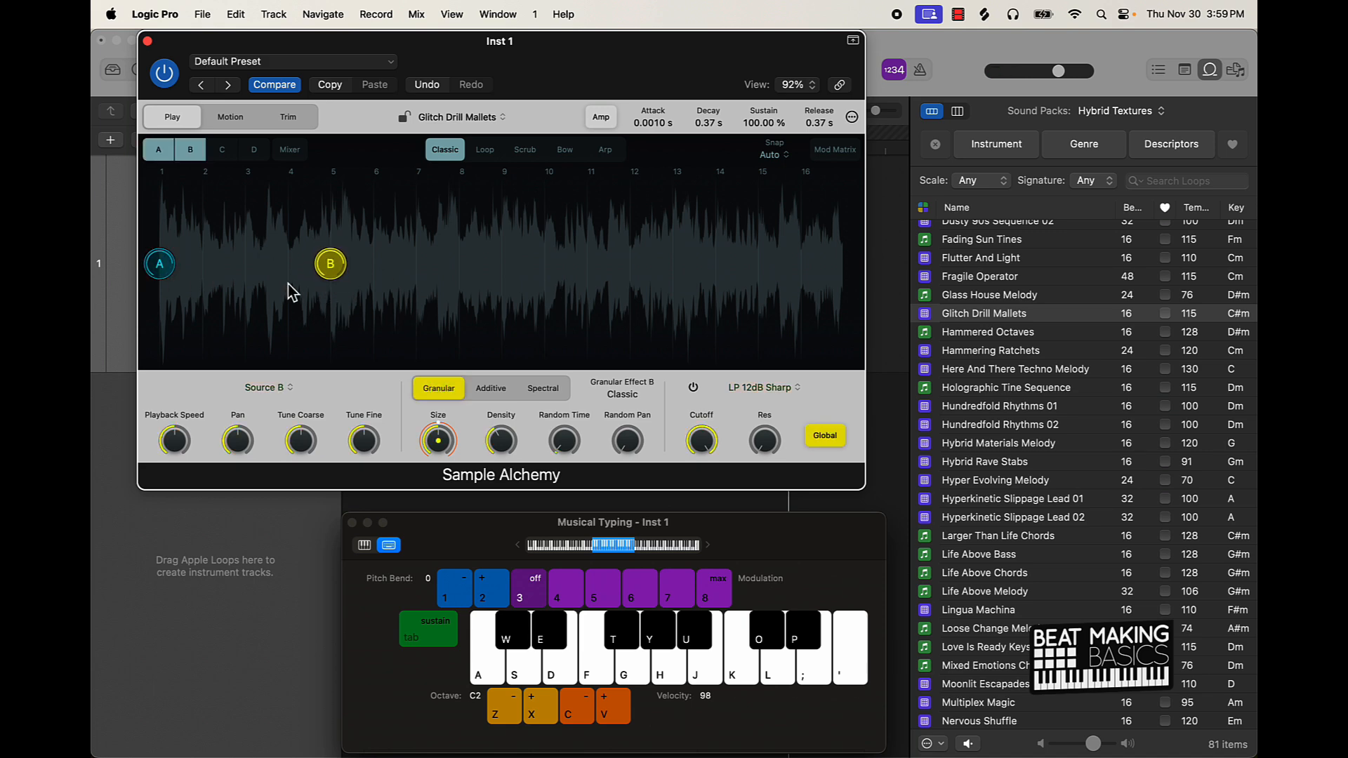
Enable source C, play notes to audition the sources before and after, and show the source mixer
key(k)
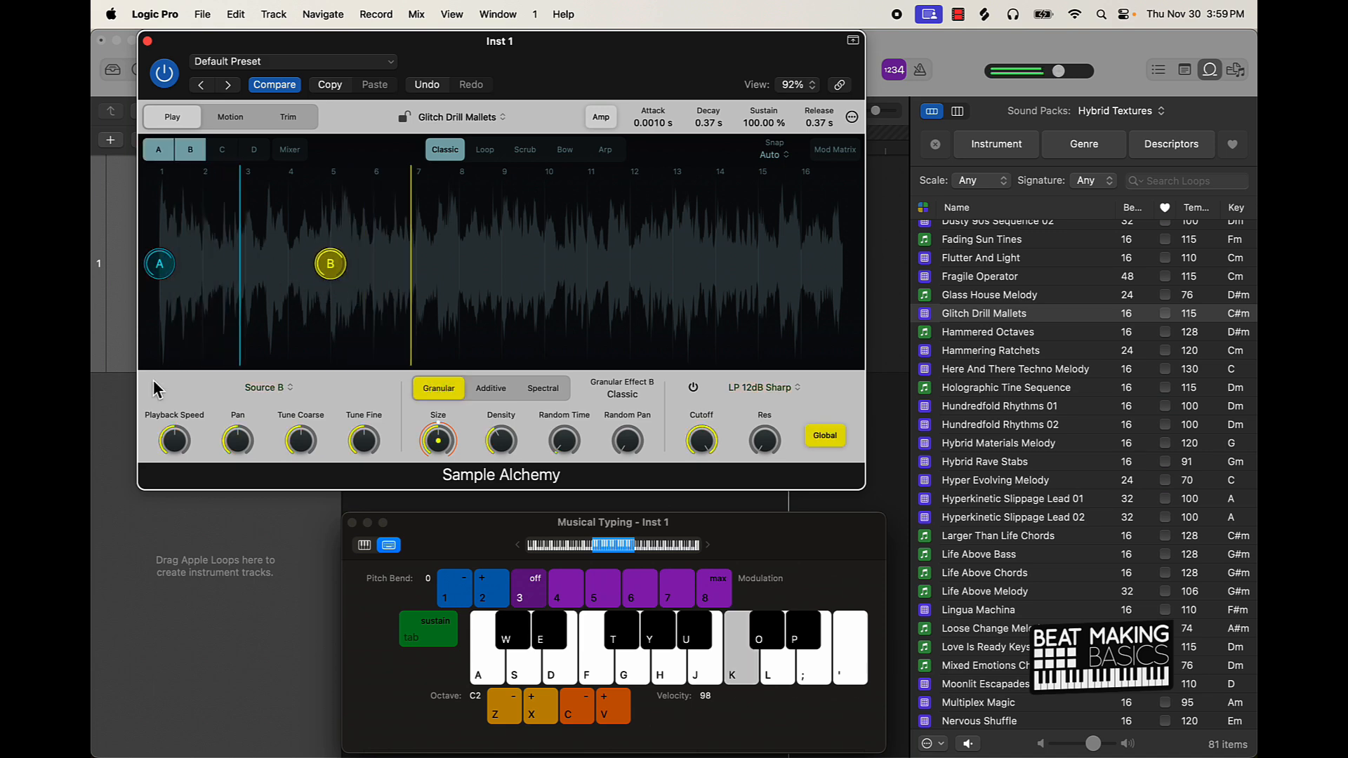
click(222, 149)
key(k)
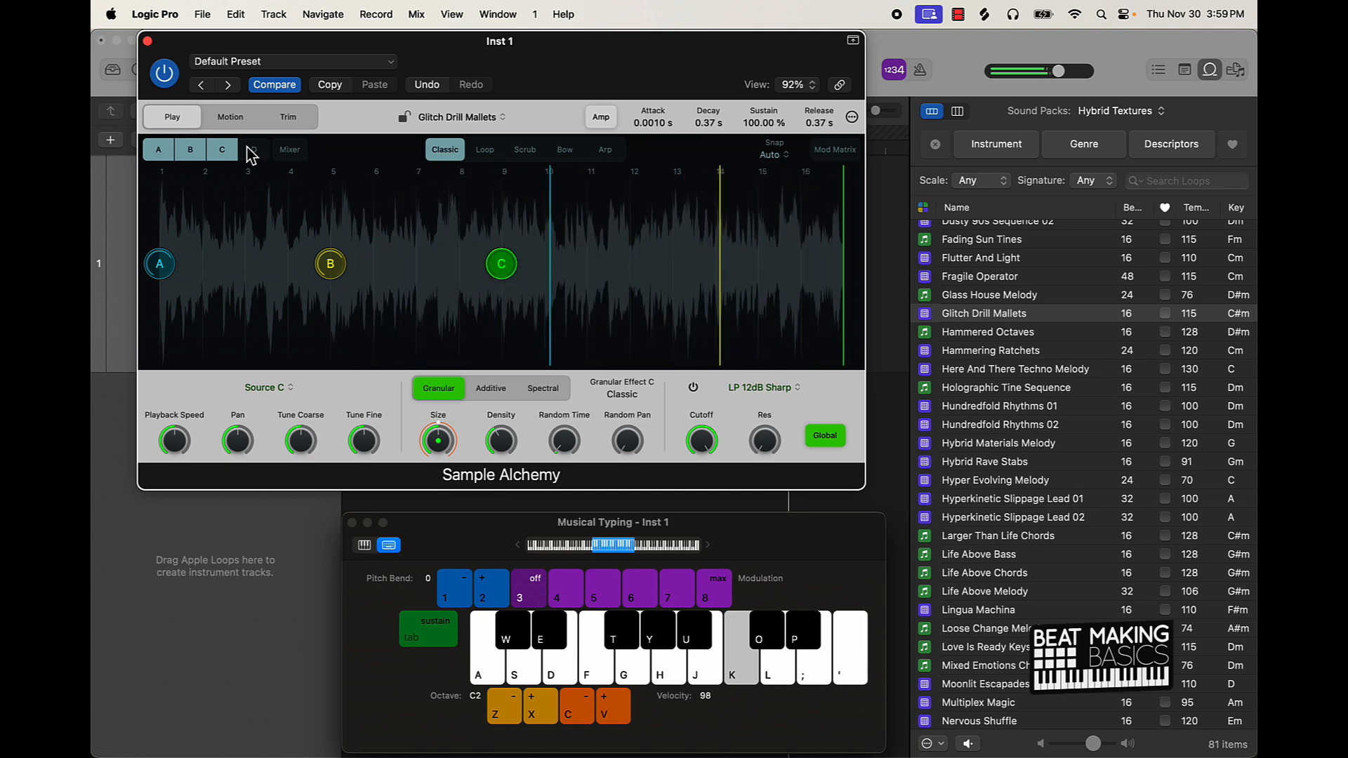
click(284, 151)
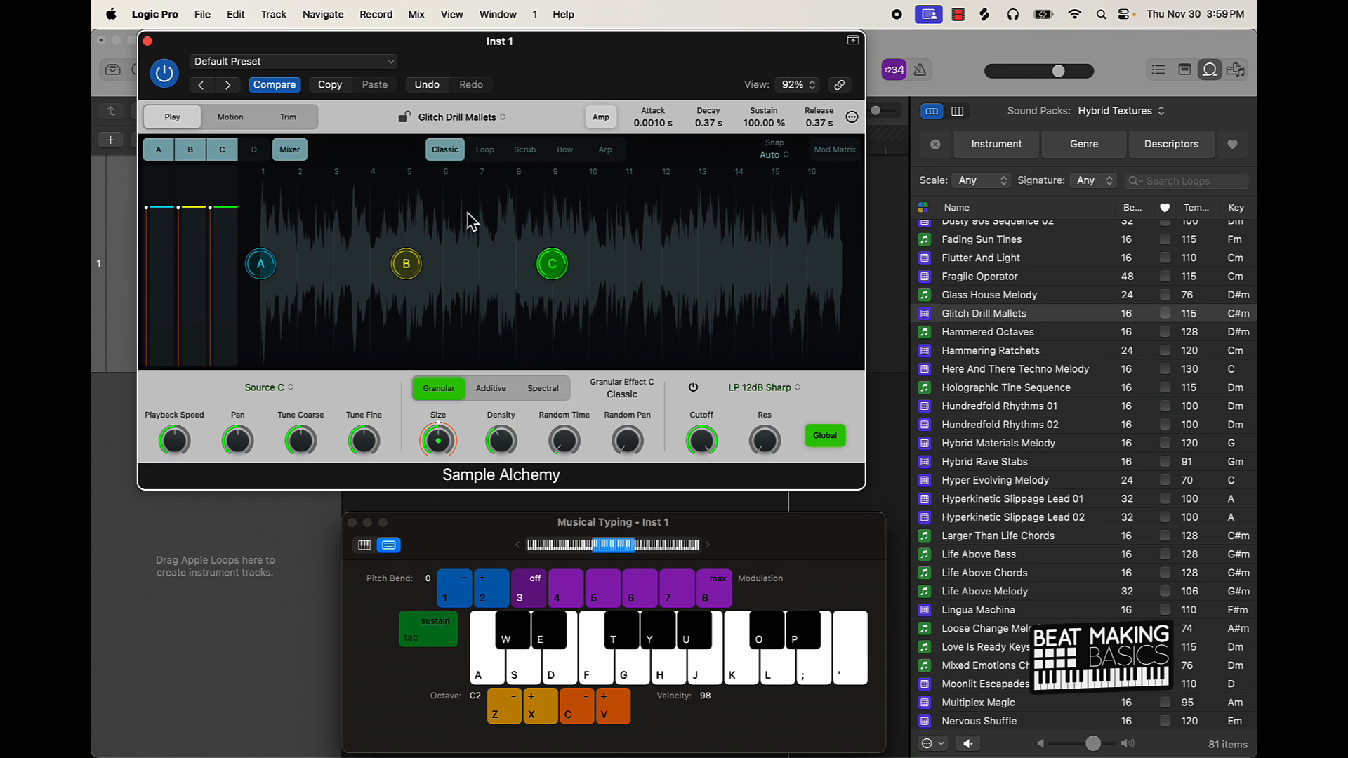
Turn off sources C and B, and re-enable only source B alongside source A
click(222, 150)
click(195, 151)
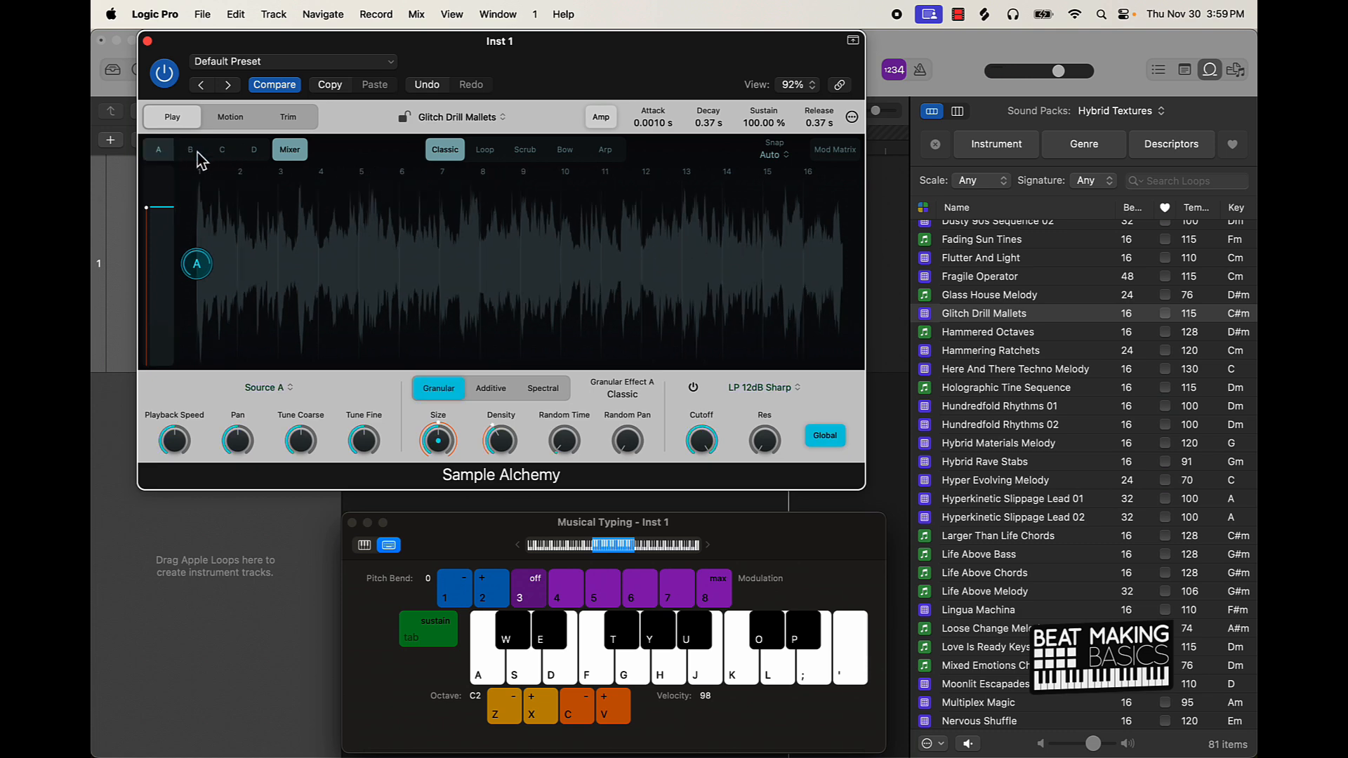
click(191, 150)
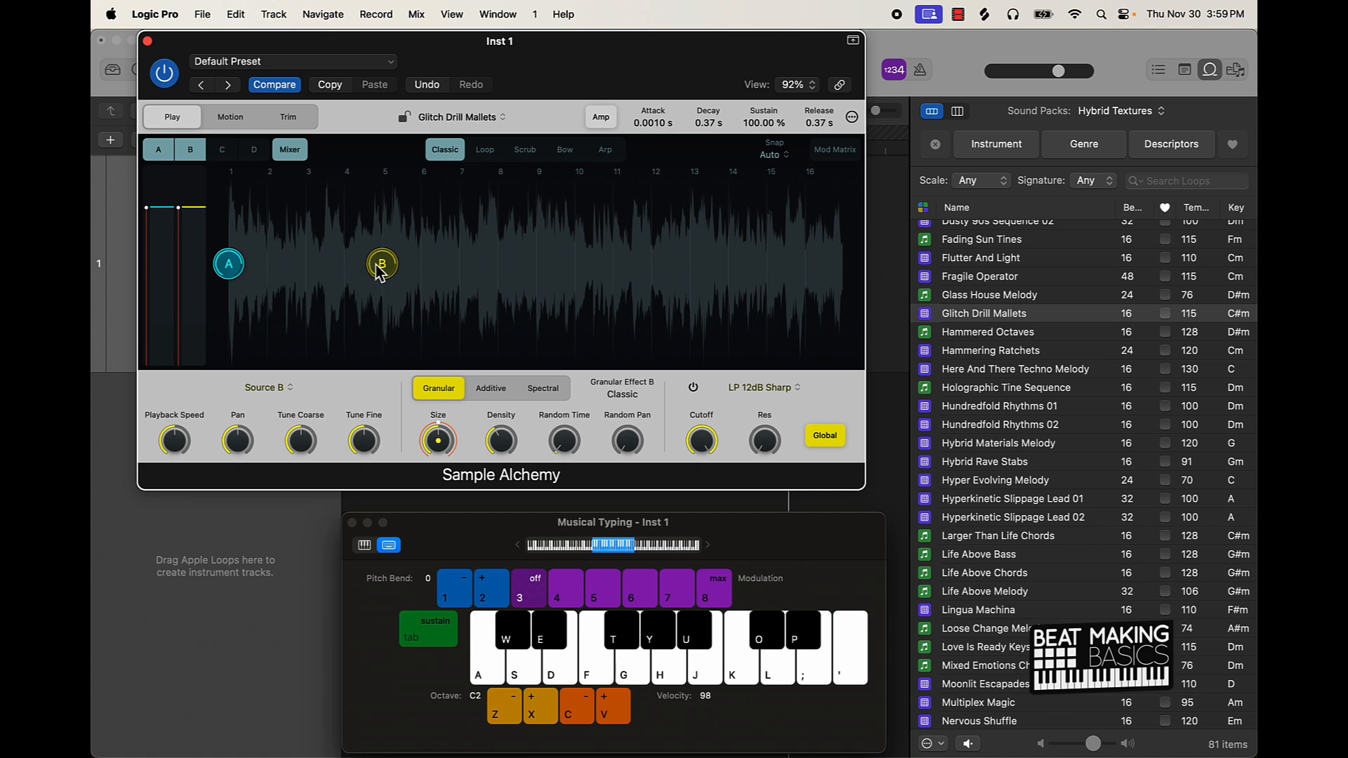
Move source B's start point earlier to just past marker 3 while auditioning notes, and lower its mixer level
drag(380, 266, 343, 275)
key(k)
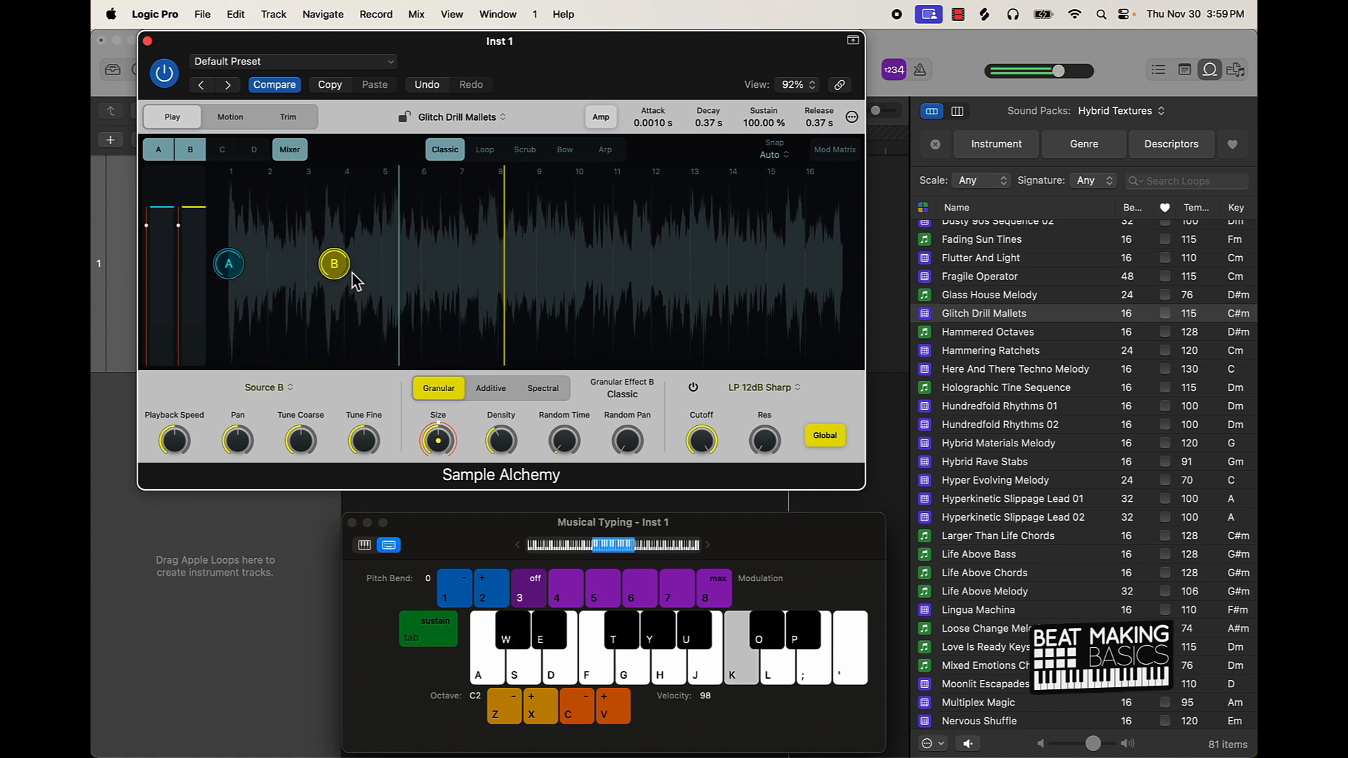
key(w)
drag(337, 270, 322, 274)
key(k)
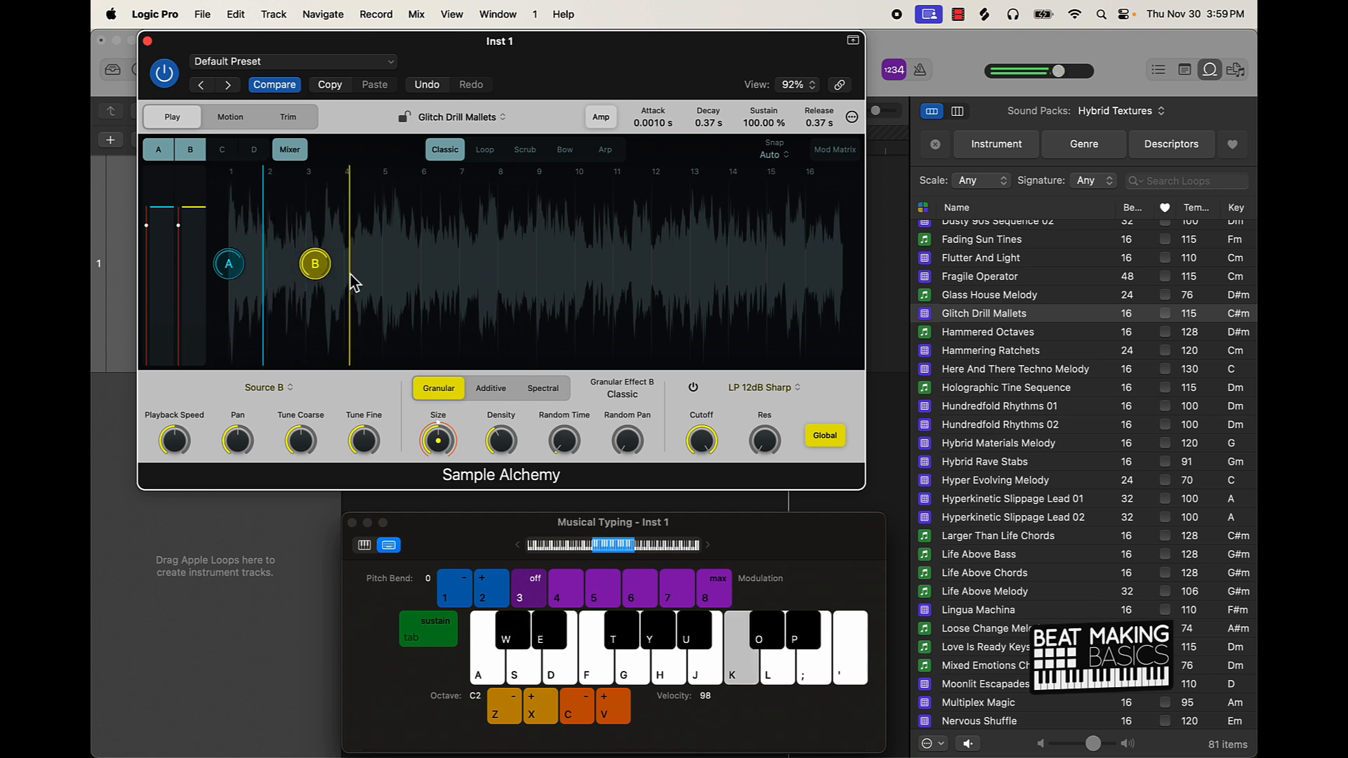
drag(194, 208, 193, 276)
Enable source C, move its start point to about marker 7, and lower its mixer level
click(222, 149)
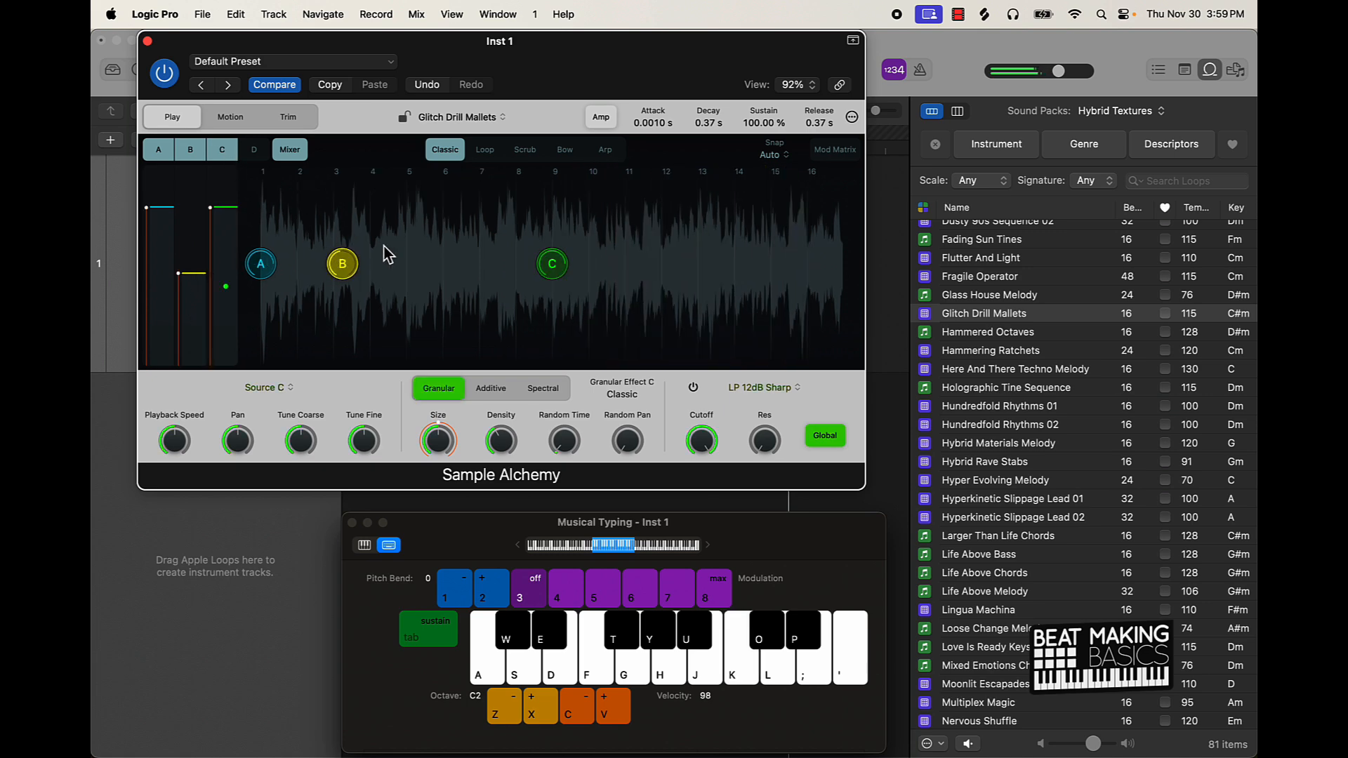
drag(554, 265, 492, 279)
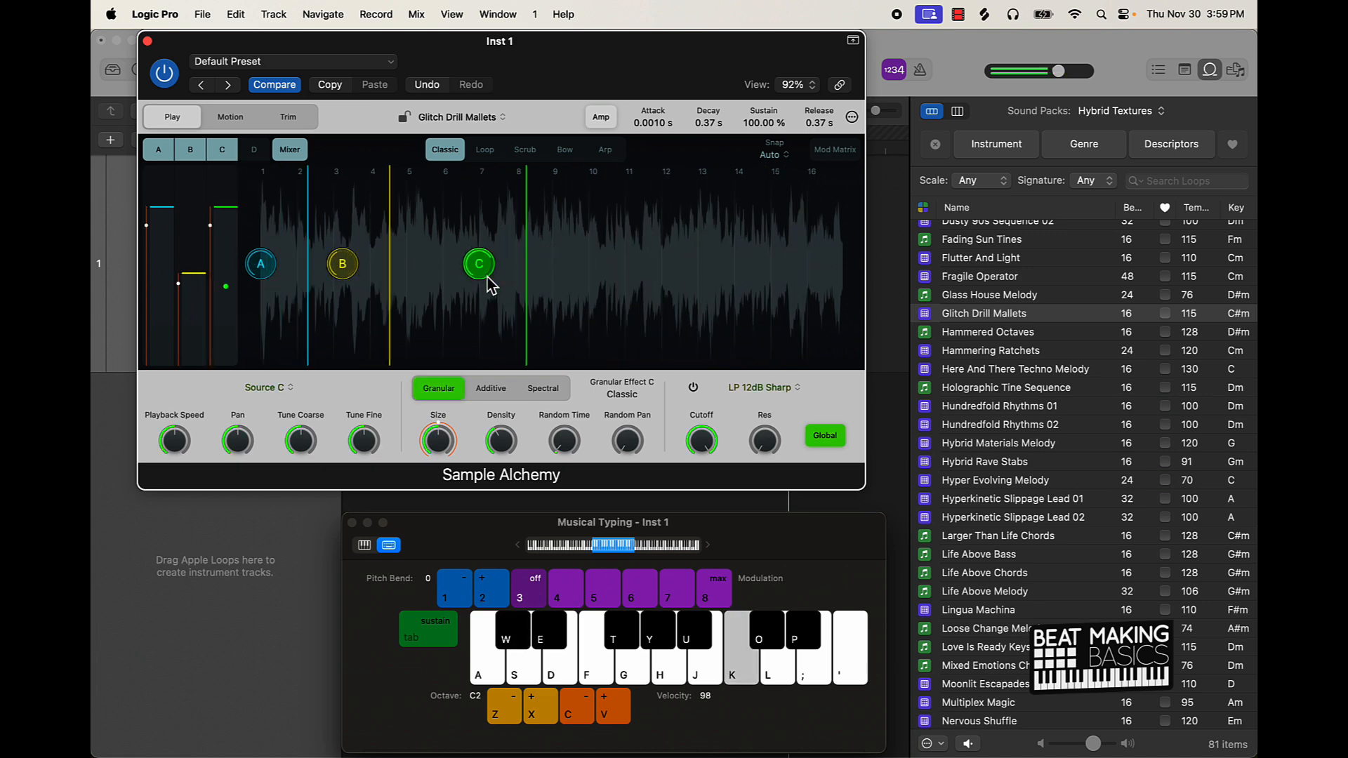
drag(224, 209, 223, 325)
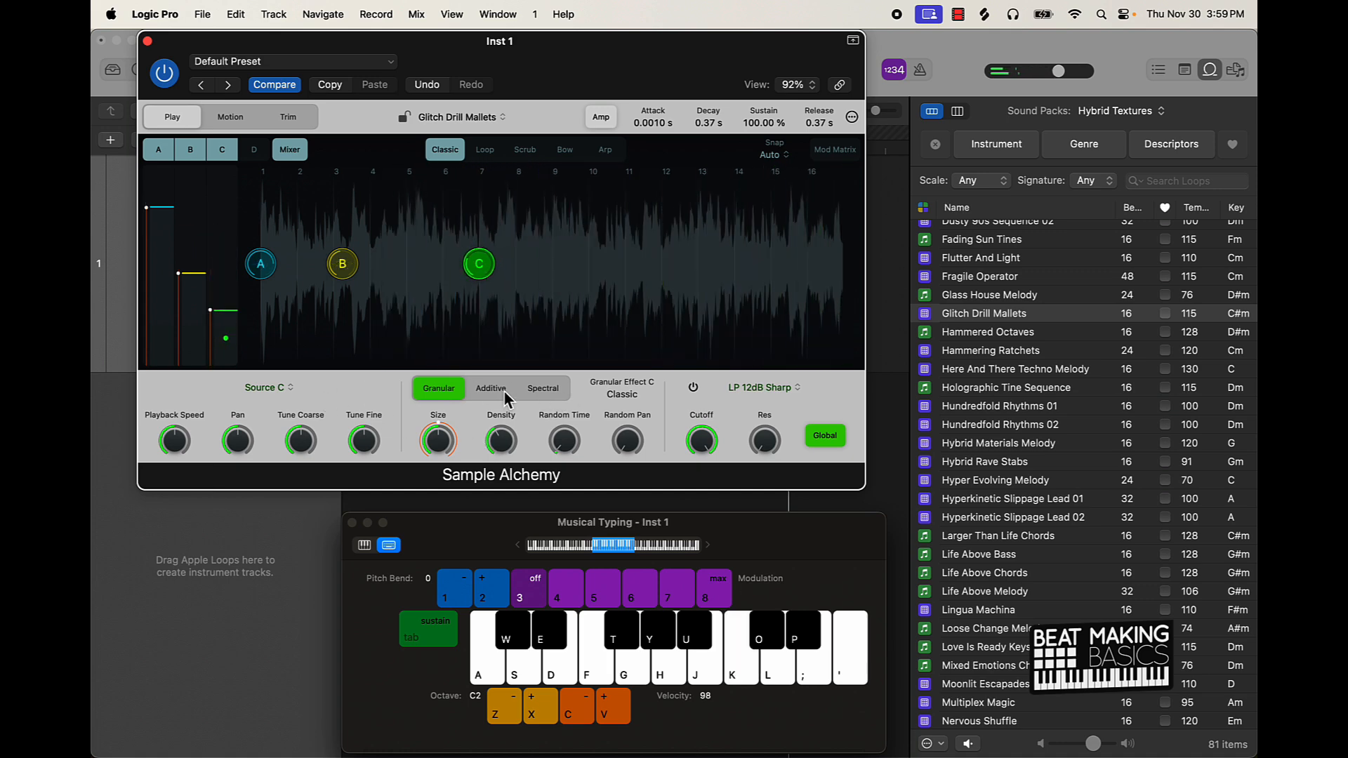
Try Spectral synthesis on source C and audition it with repeated notes
click(544, 389)
key(k)
key(k)
key(k)
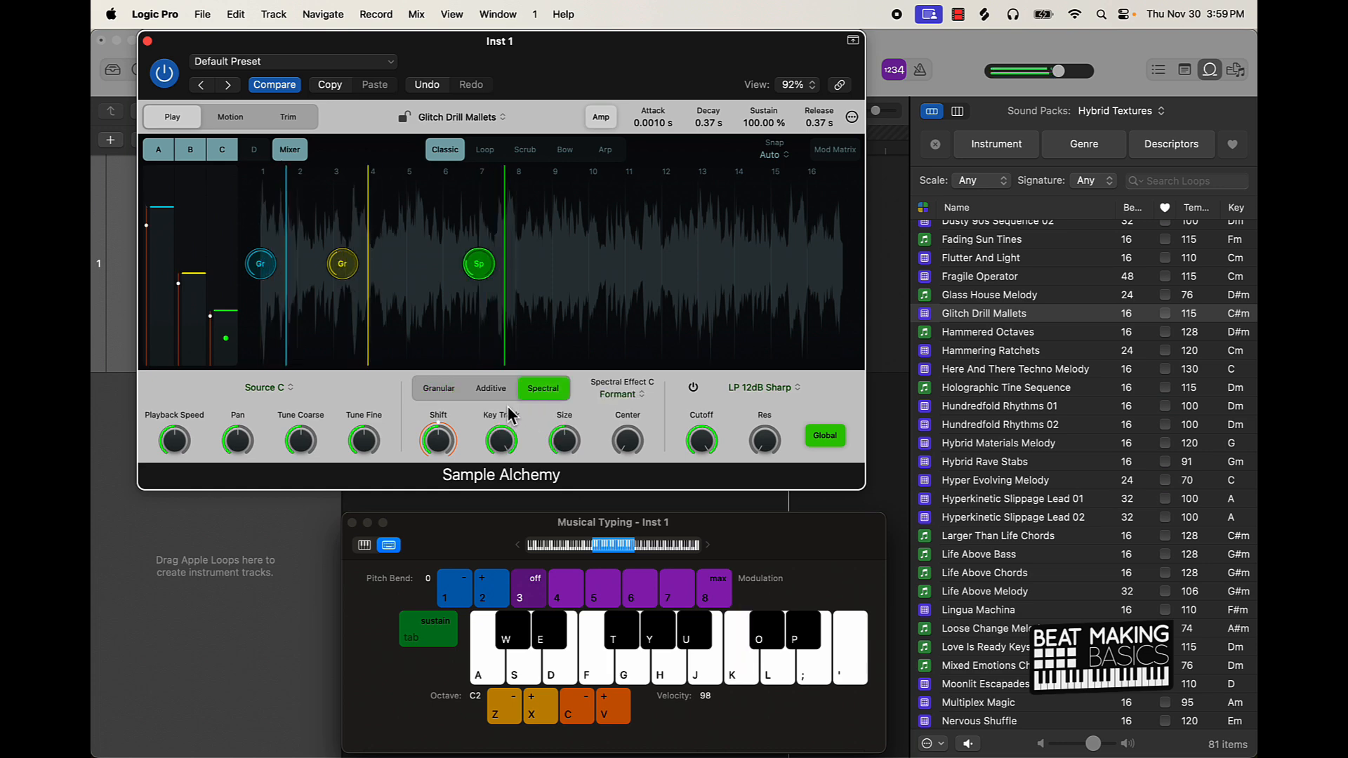
key(k)
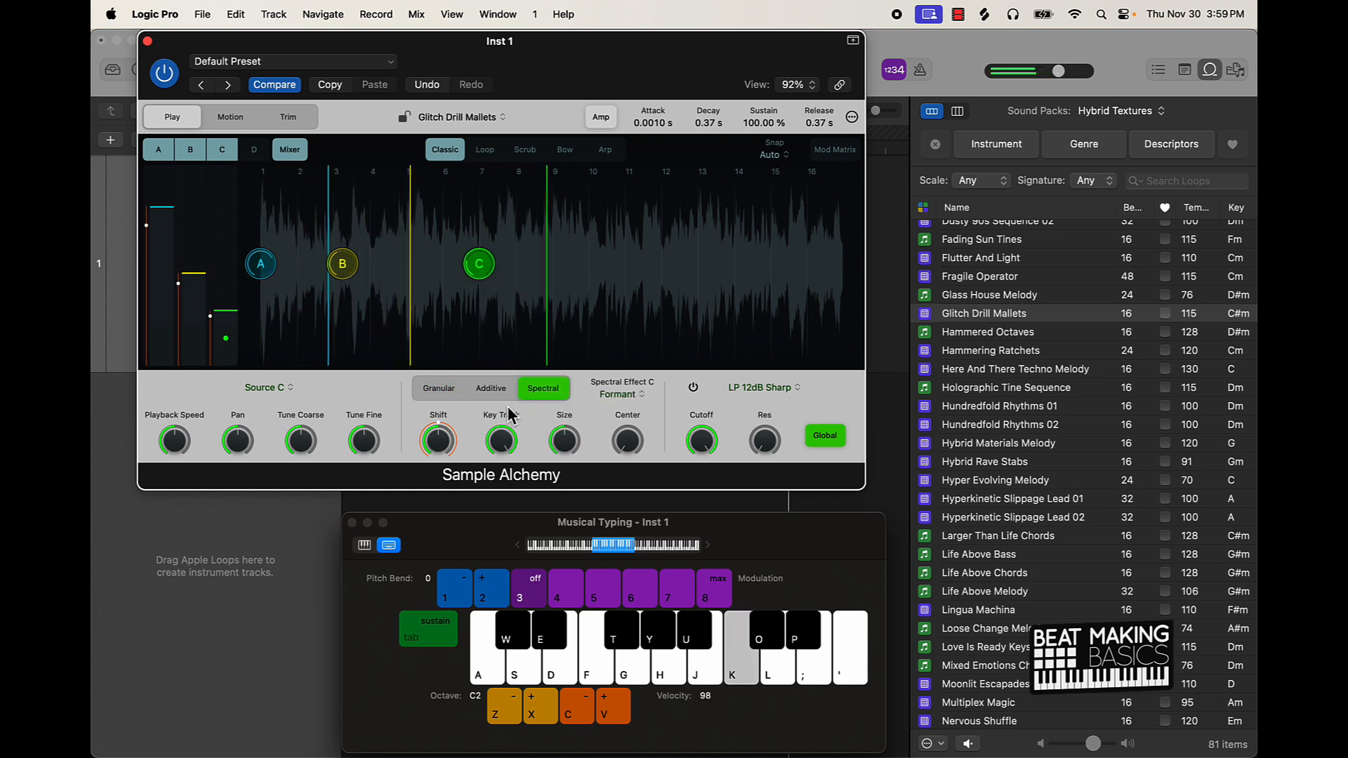
key(k)
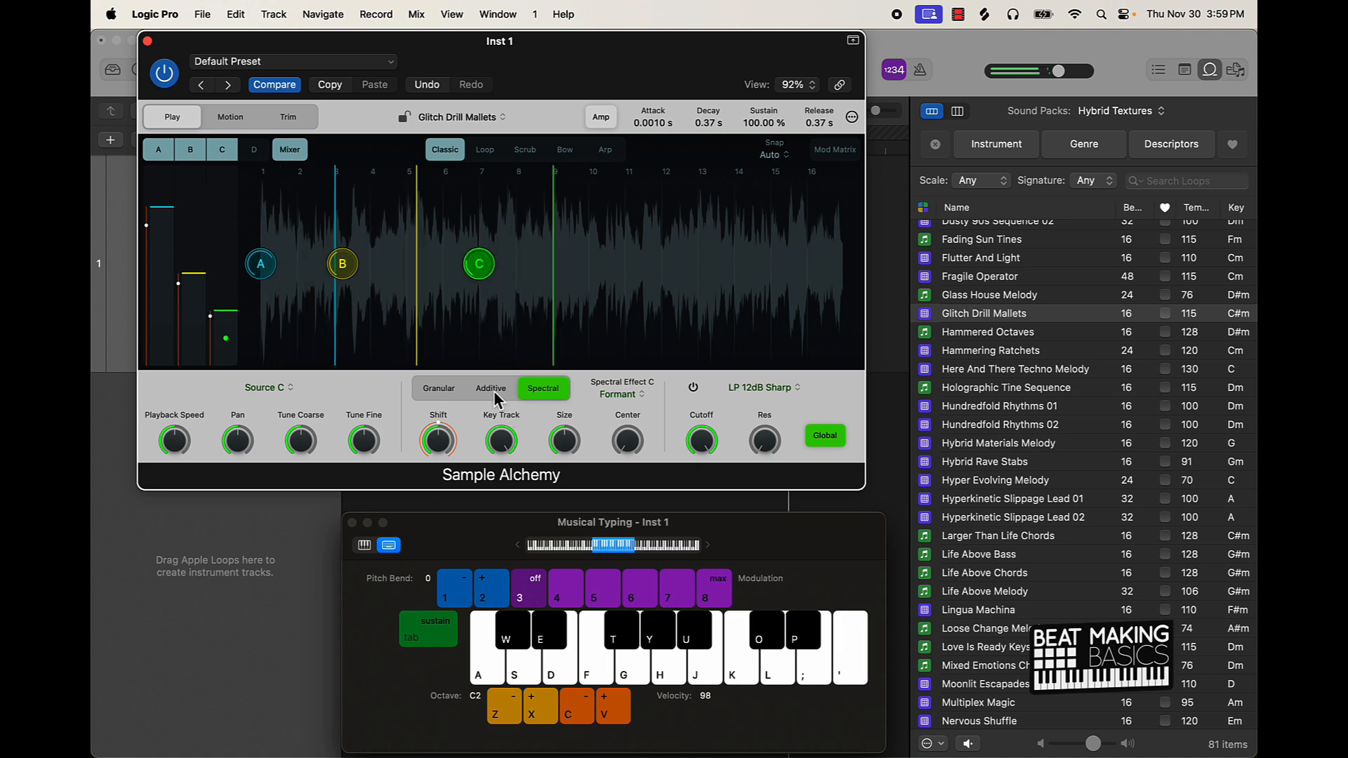
Try Additive synthesis on source C and audition it at two different pitches
click(492, 392)
key(k)
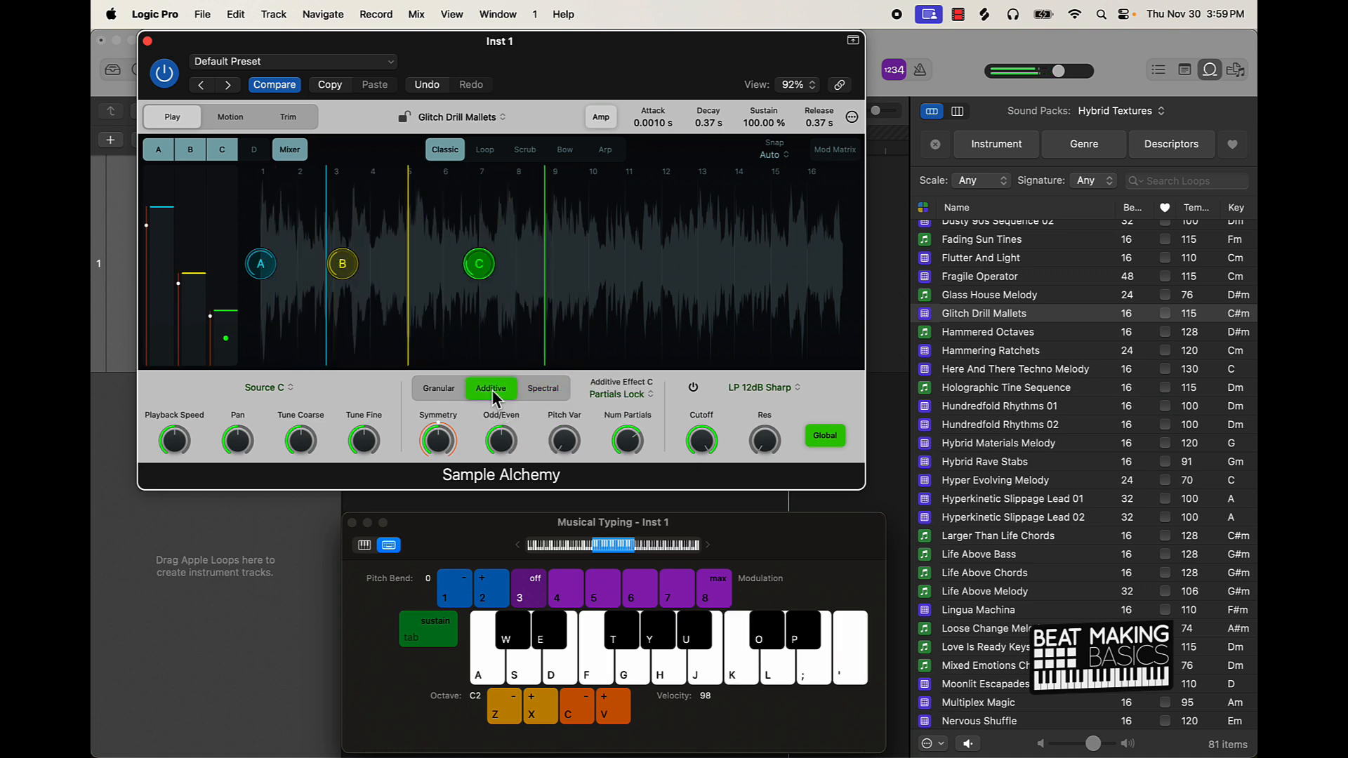
key(g)
key(g)
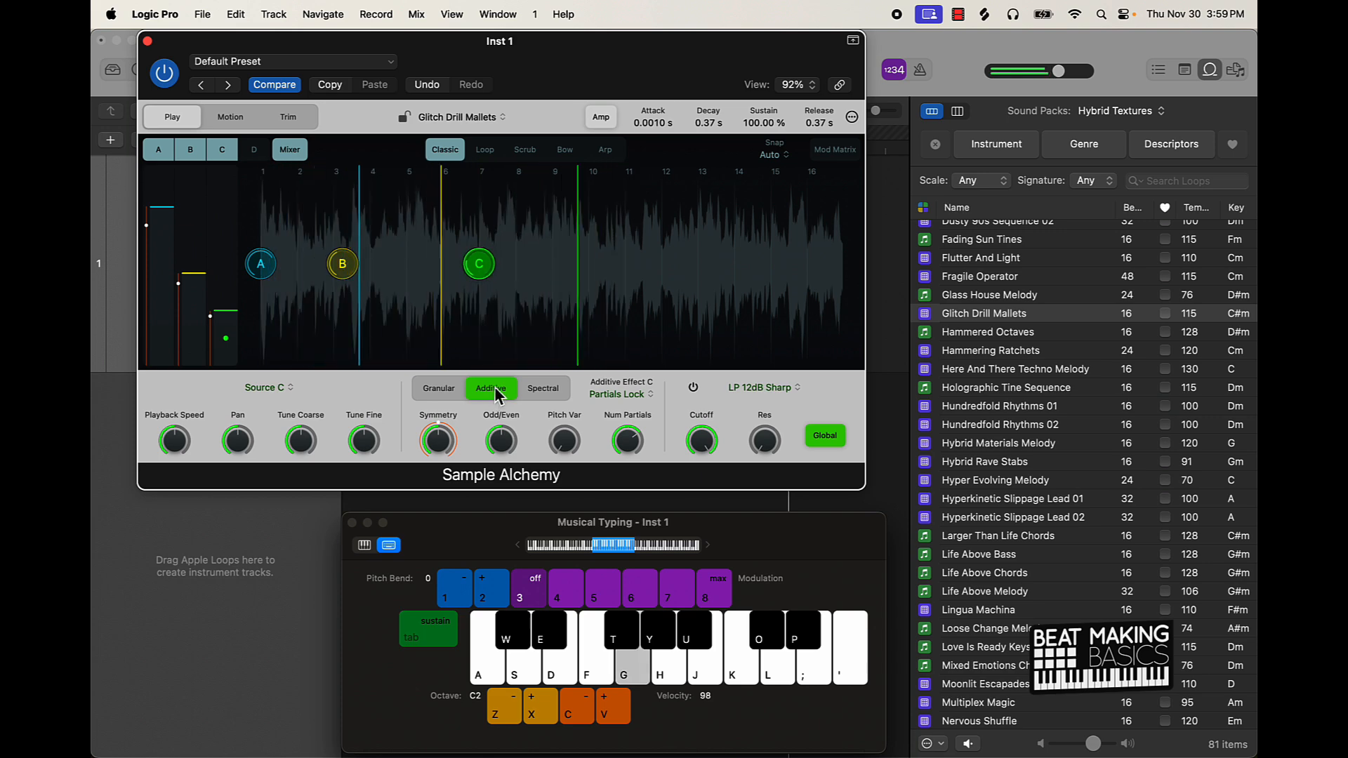
Return source C to Granular synthesis and audition it with a repeated note
click(432, 389)
key(g)
key(g)
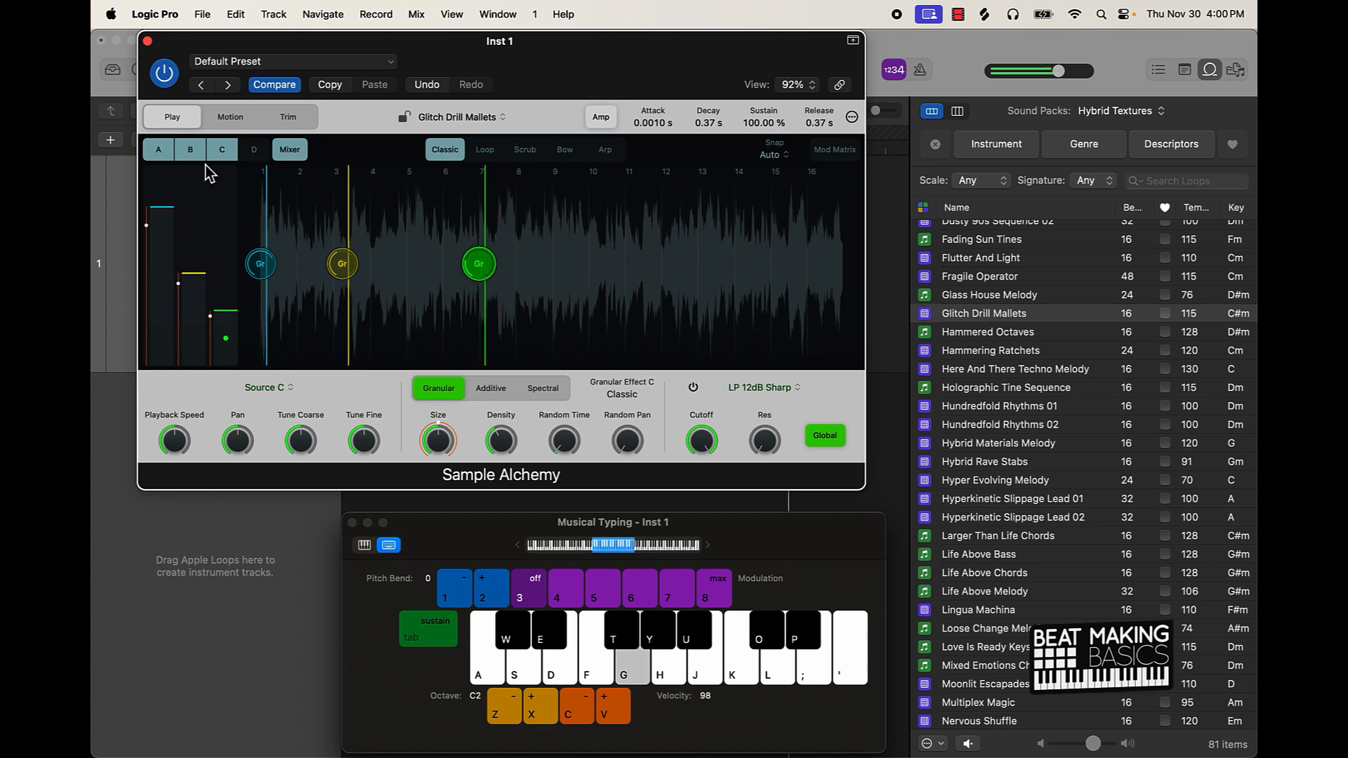
Raise source A's mixer level to about -2.7 and switch it to Spectral synthesis, playing notes to audition the change
click(160, 154)
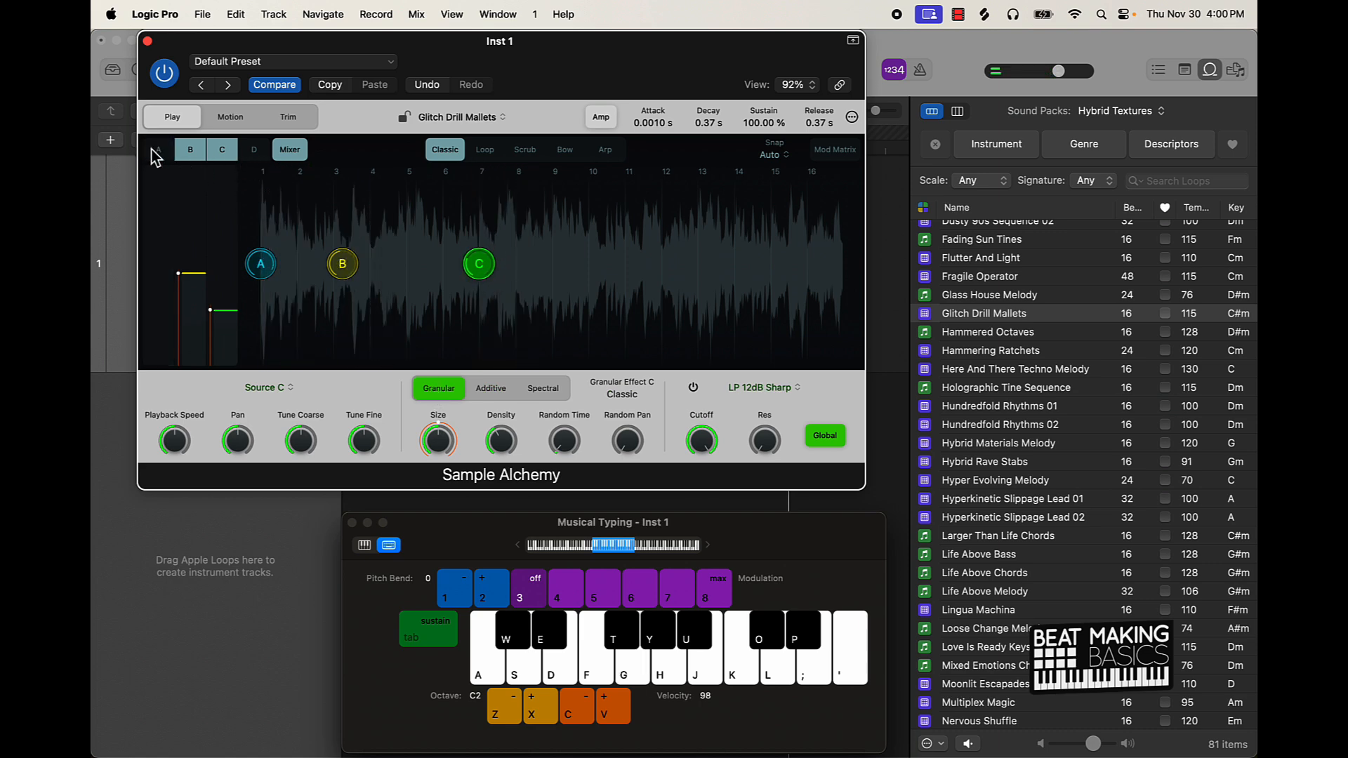
key(g)
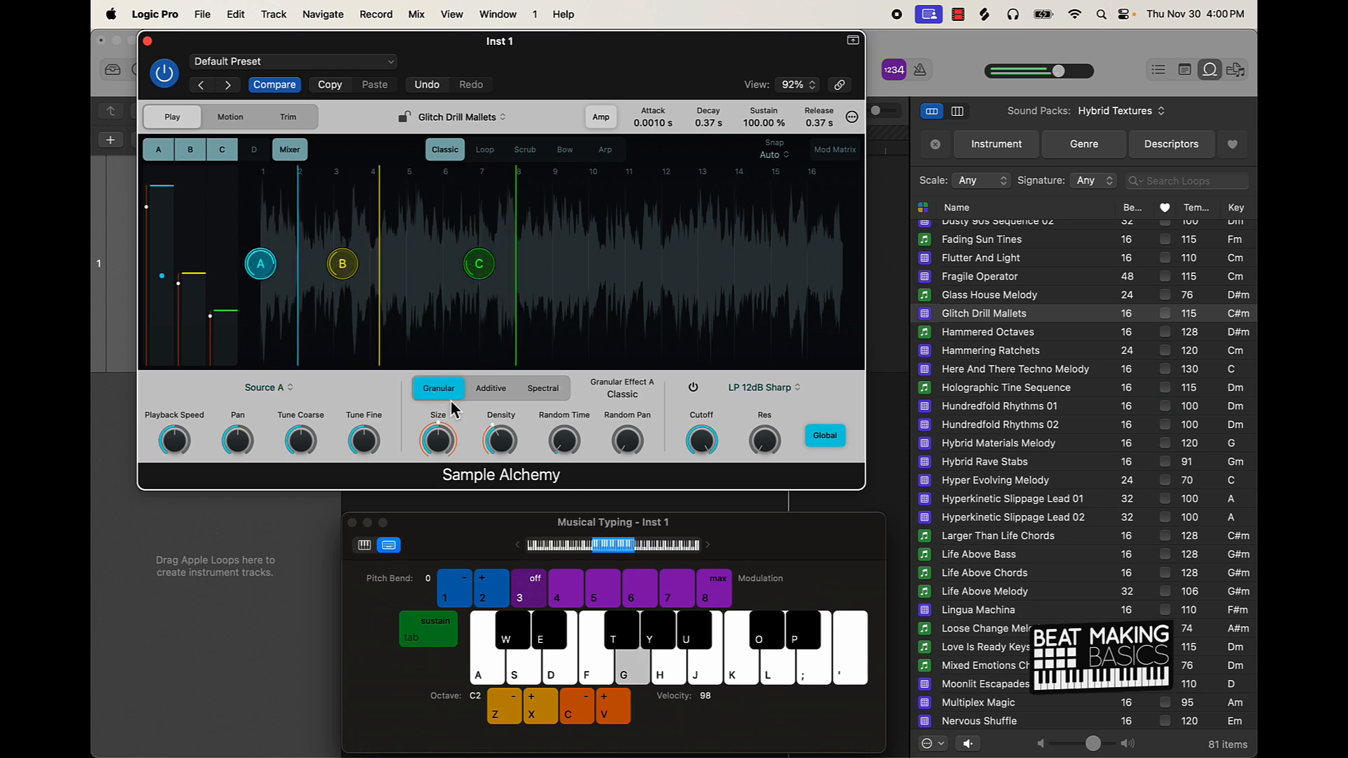
click(531, 391)
key(g)
key(g)
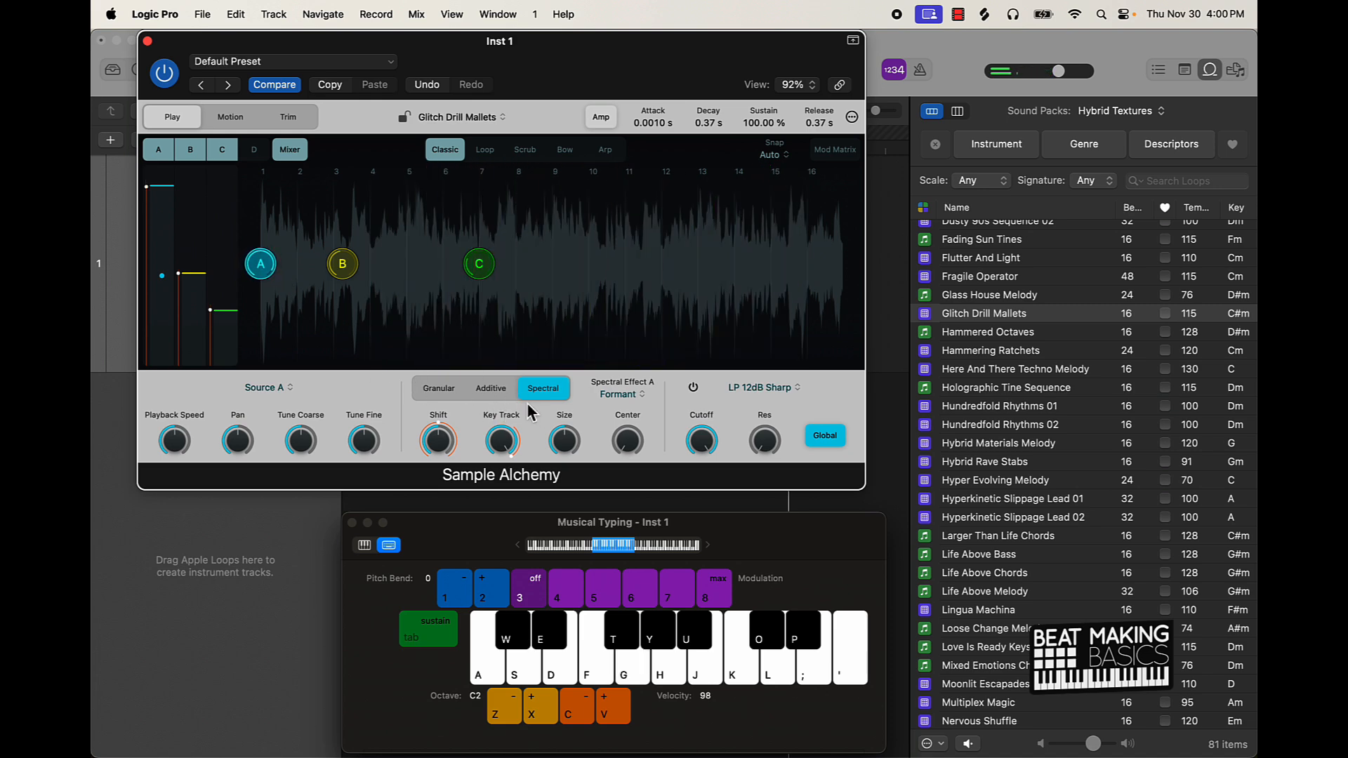
Switch source B to Additive synthesis and raise the mixer levels of source B to about -14.3 and source C slightly
click(346, 274)
key(w)
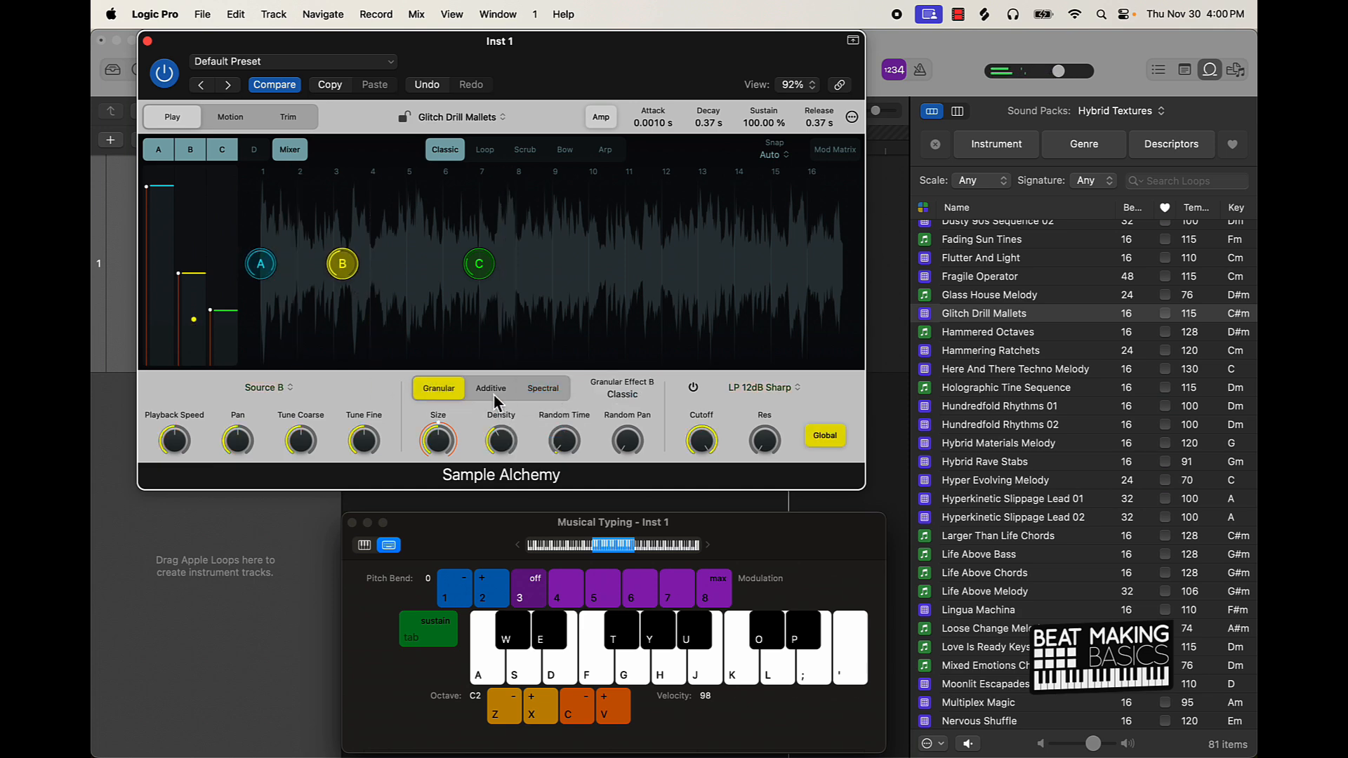
click(472, 389)
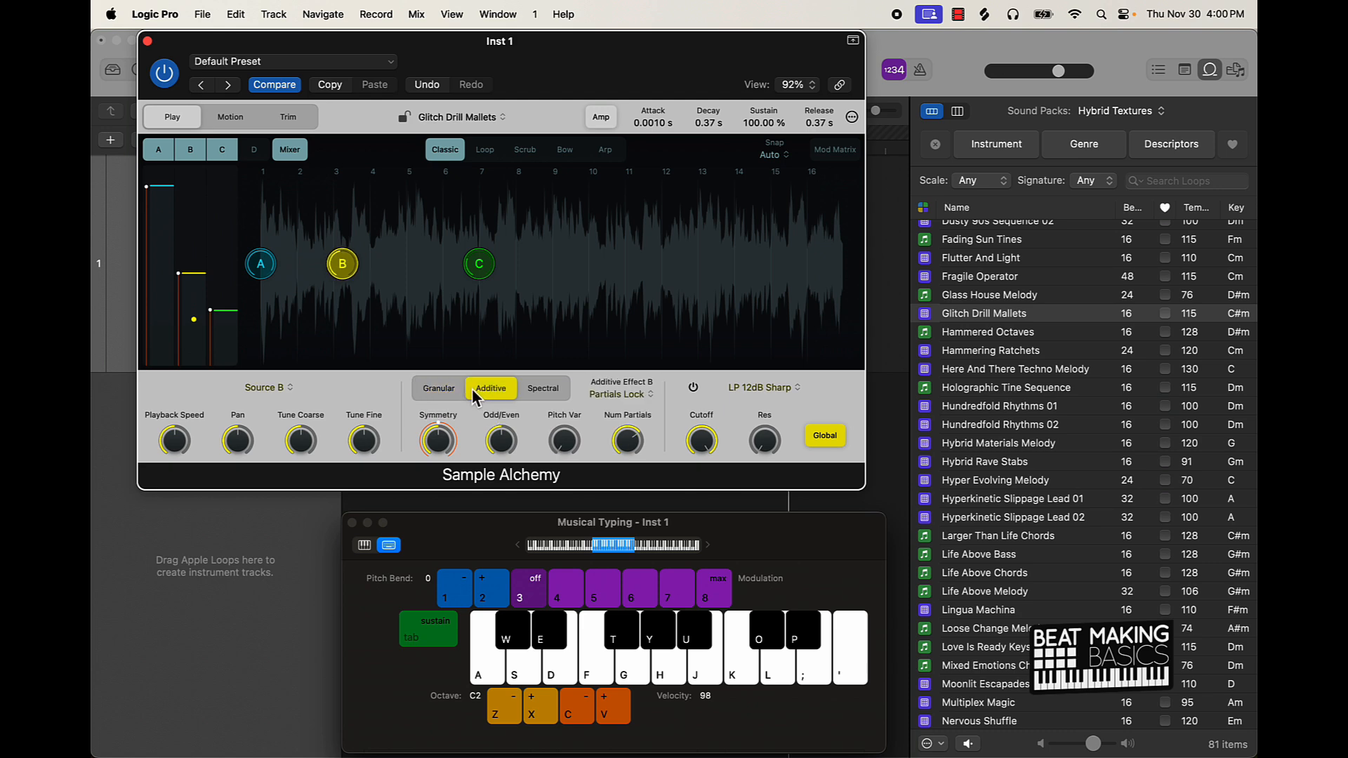
key(g)
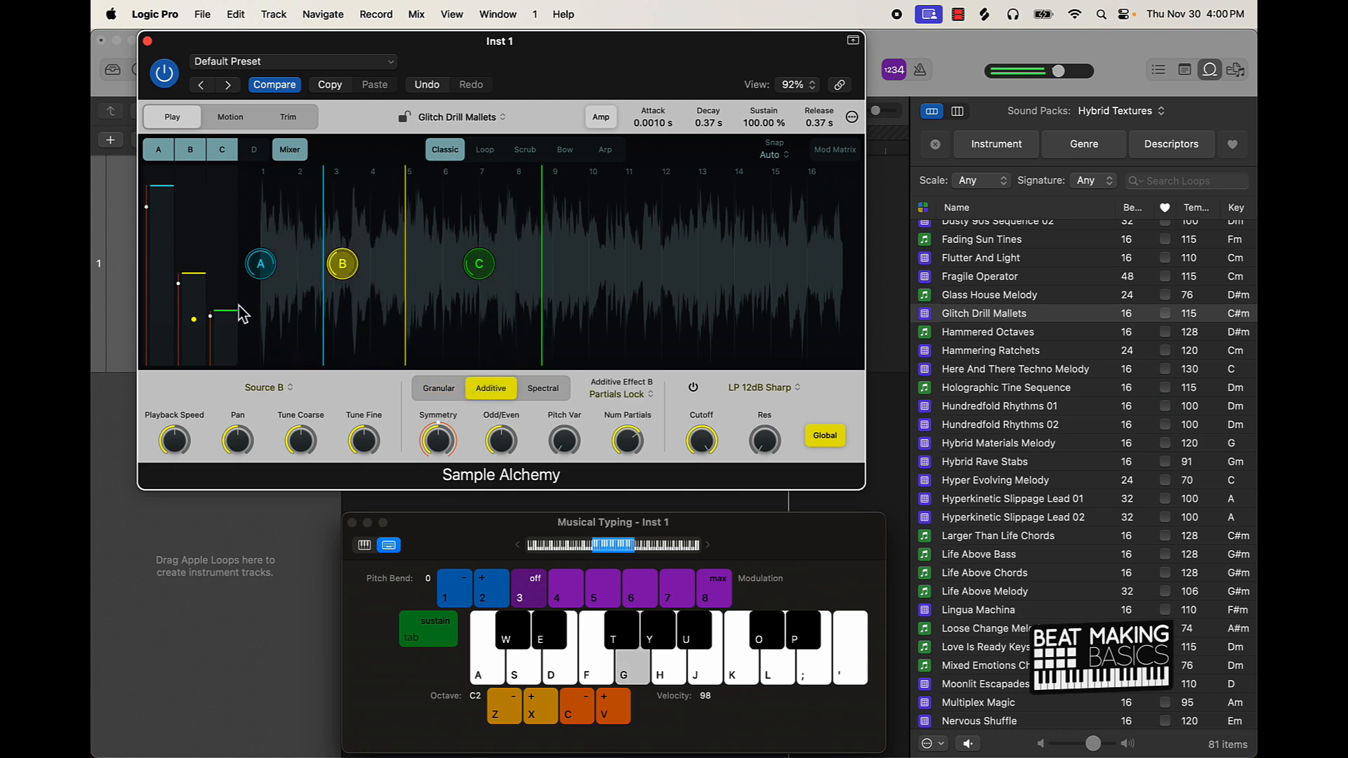
mouse_move(196, 279)
mouse_down()
mouse_move(201, 236)
mouse_move(202, 263)
mouse_up()
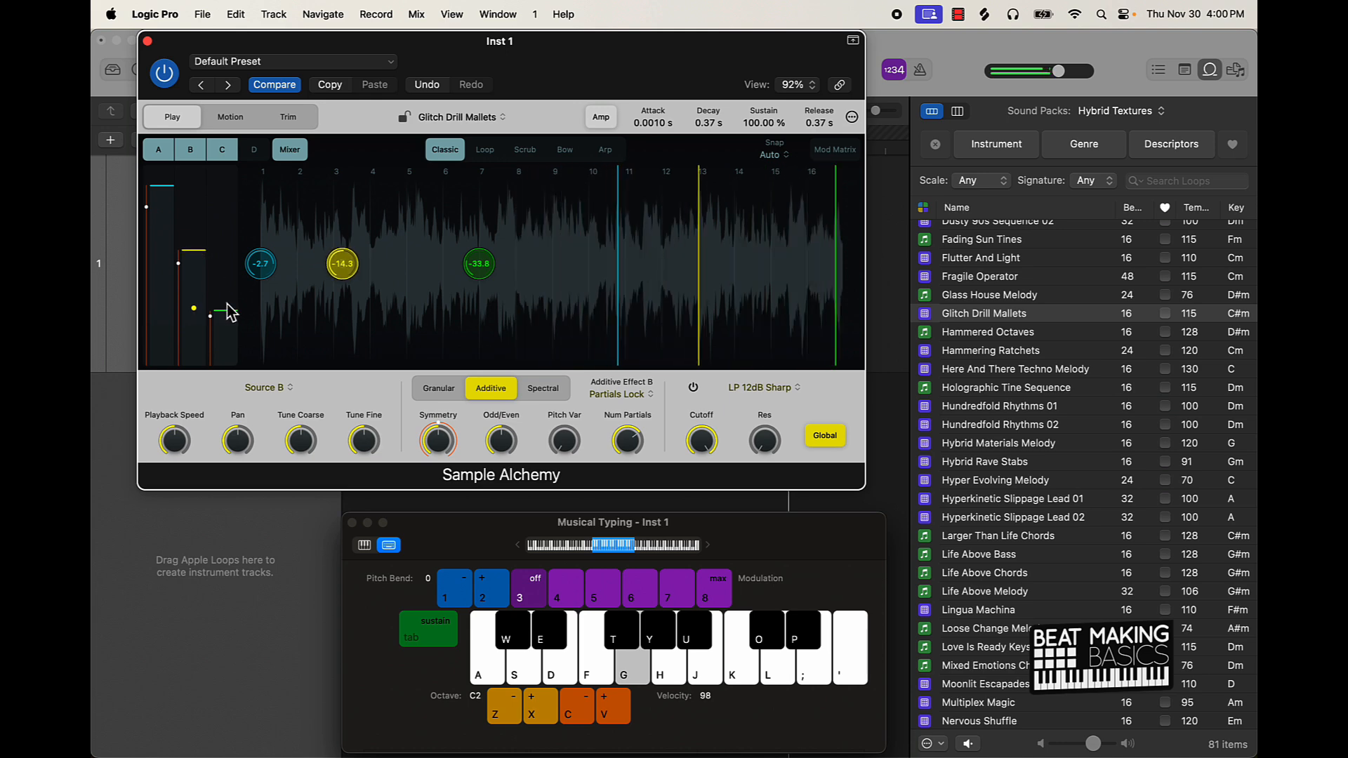
drag(228, 311, 227, 305)
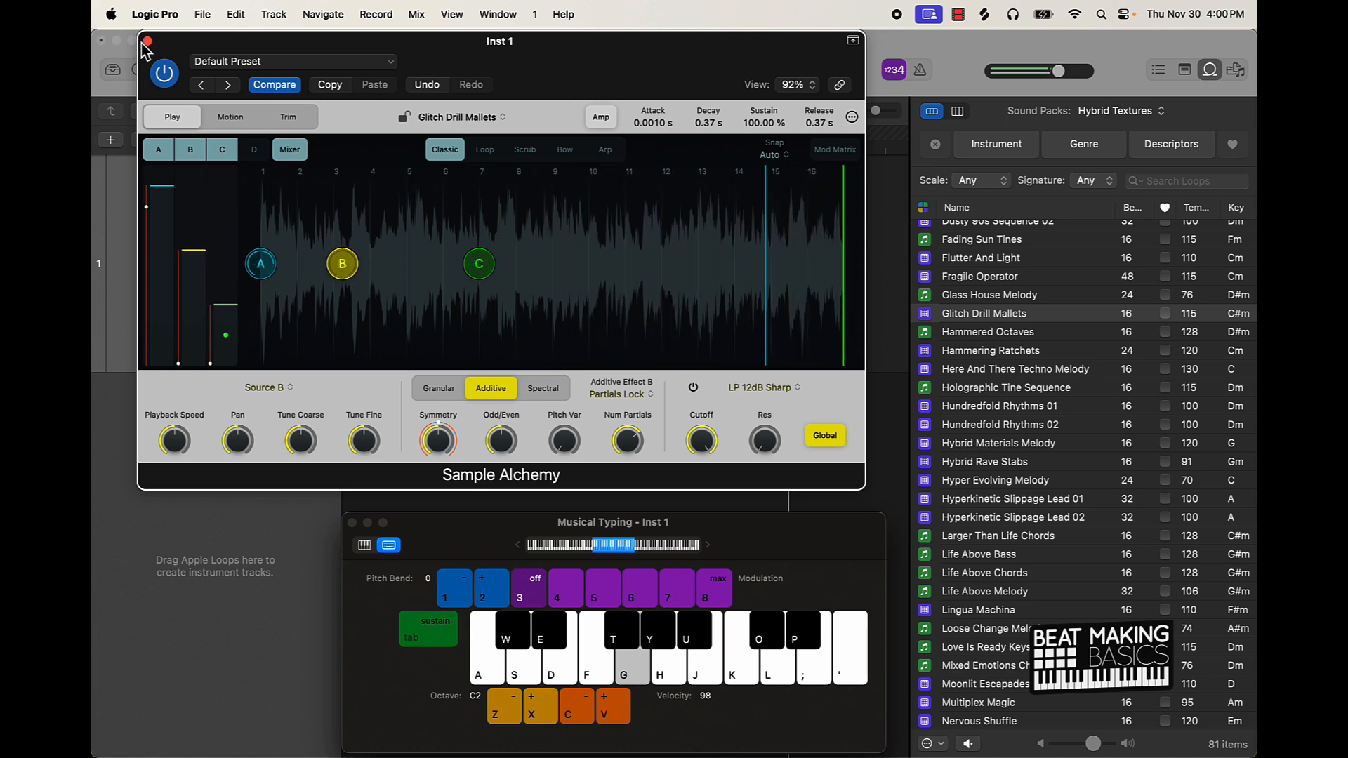
Try the Bow play mode and compare it with Classic by playing a note in each
click(565, 151)
key(g)
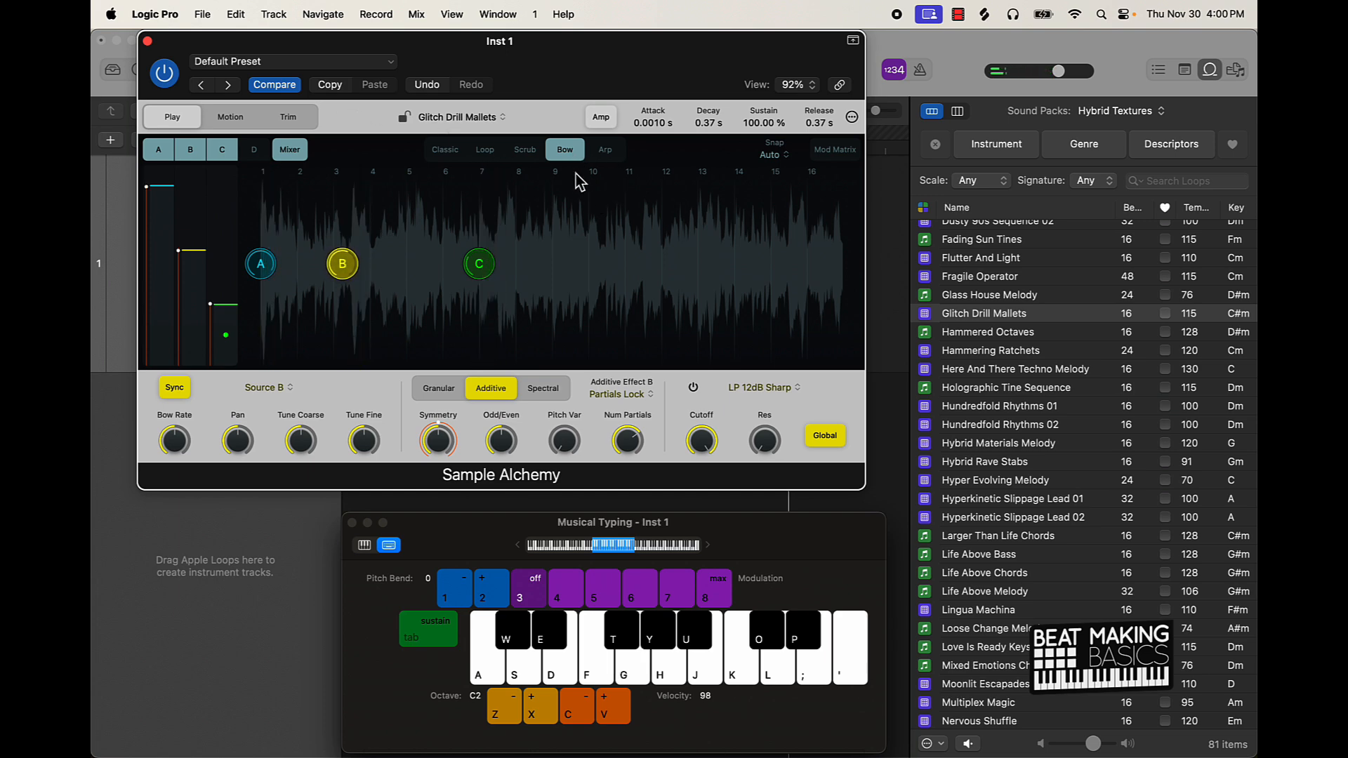
click(452, 156)
key(g)
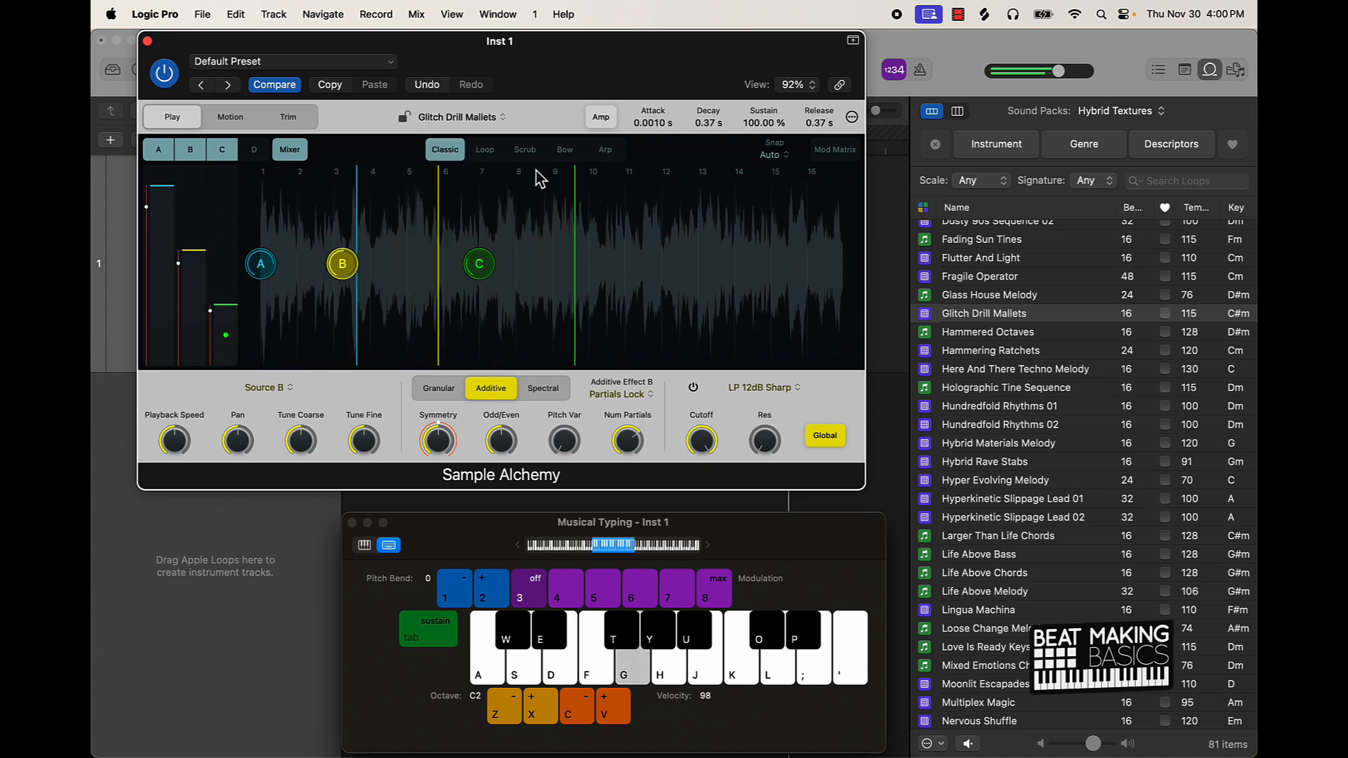
click(565, 150)
key(g)
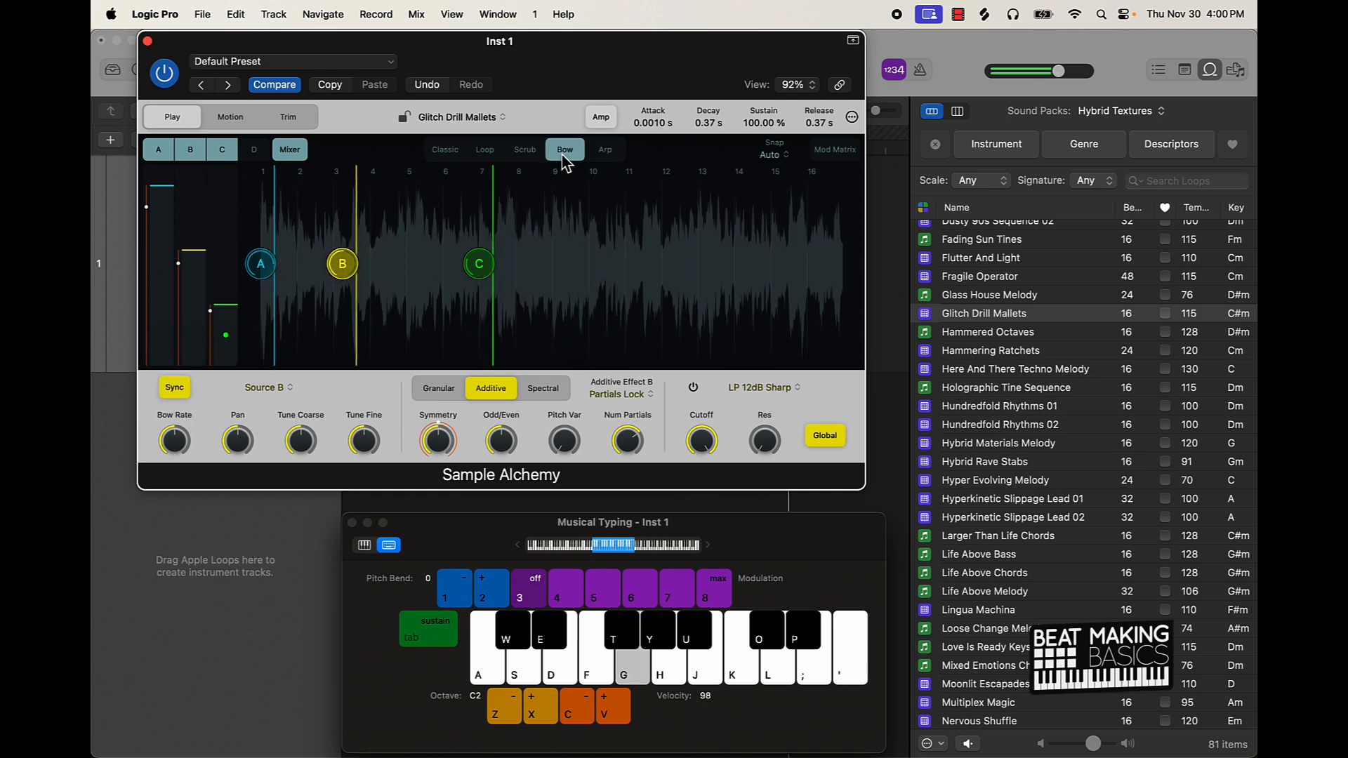
Try the Arp play mode with a held note, and switch to the Scrub mode
click(606, 150)
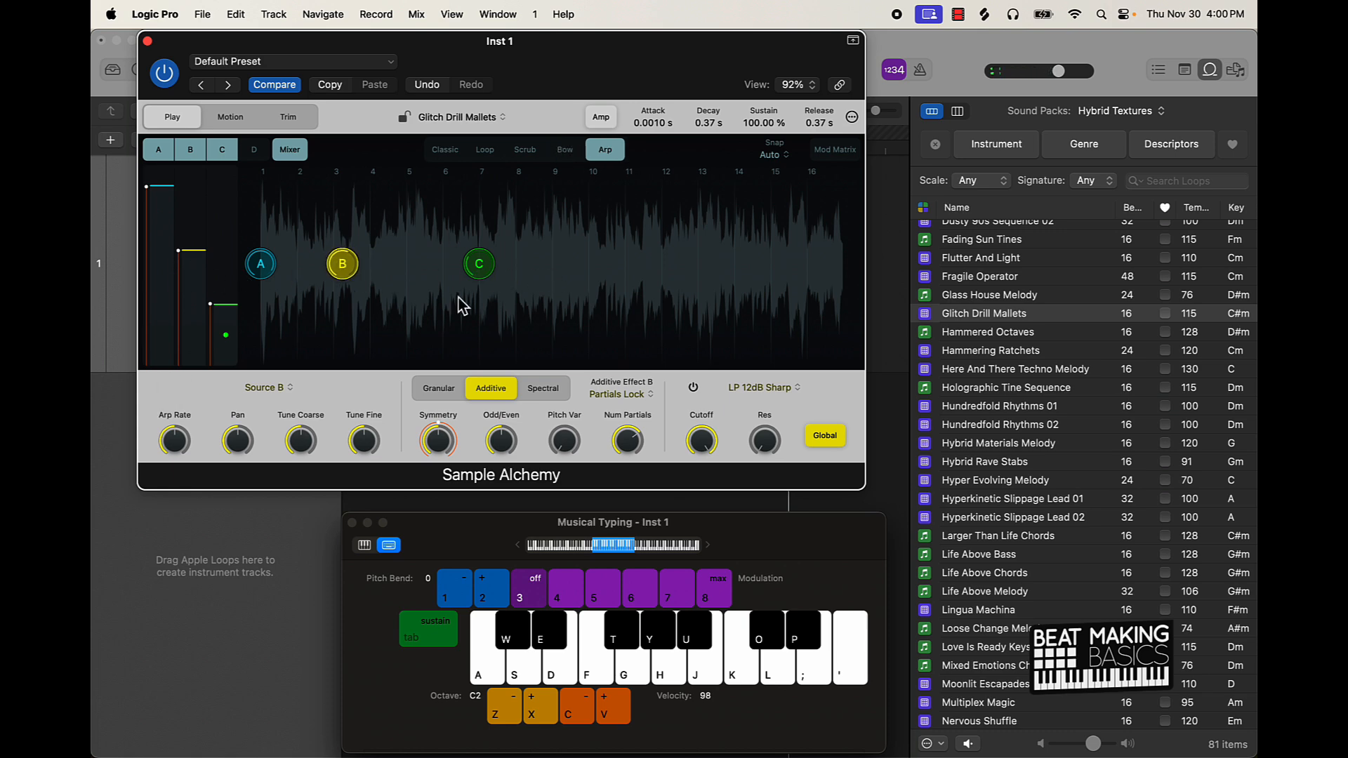
key(g)
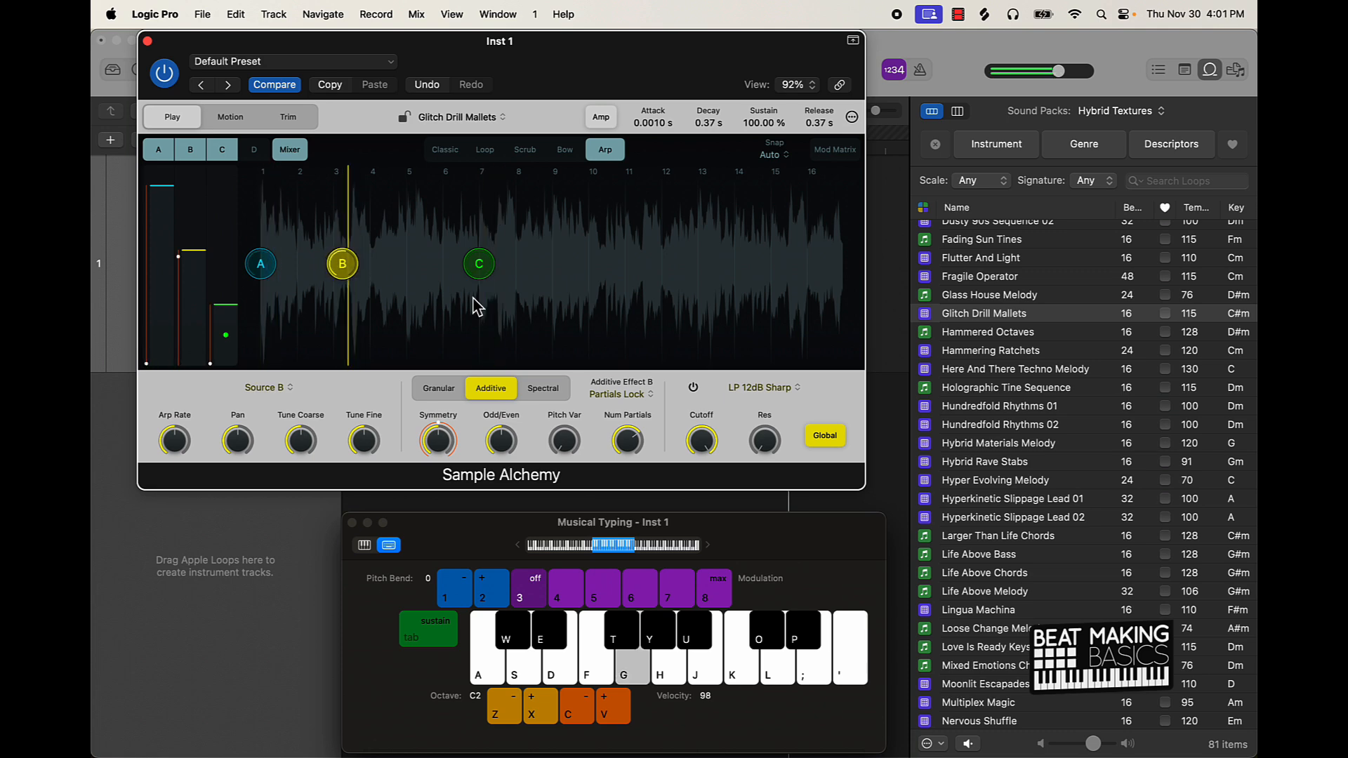
click(525, 149)
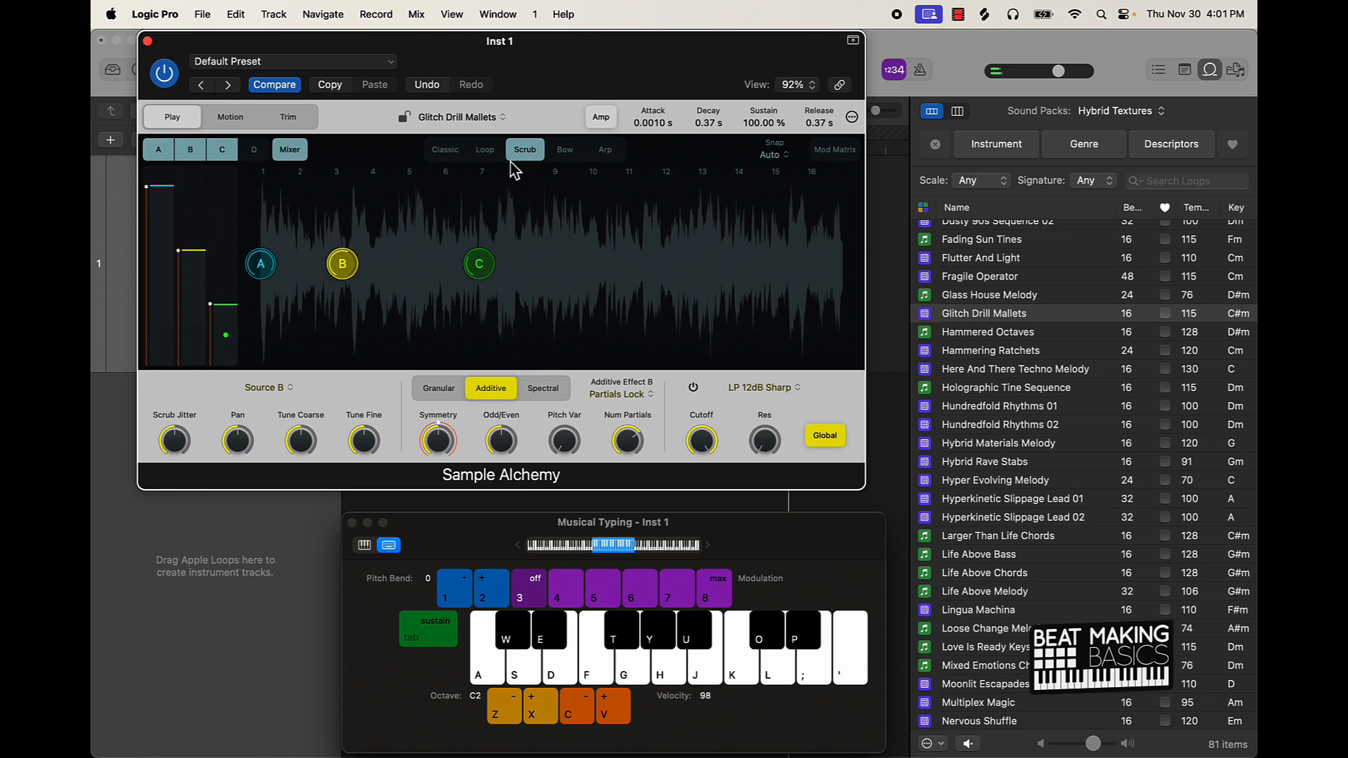
Try the Loop play mode, shortening source B's loop range while playing, and return to Classic mode
click(486, 150)
key(g)
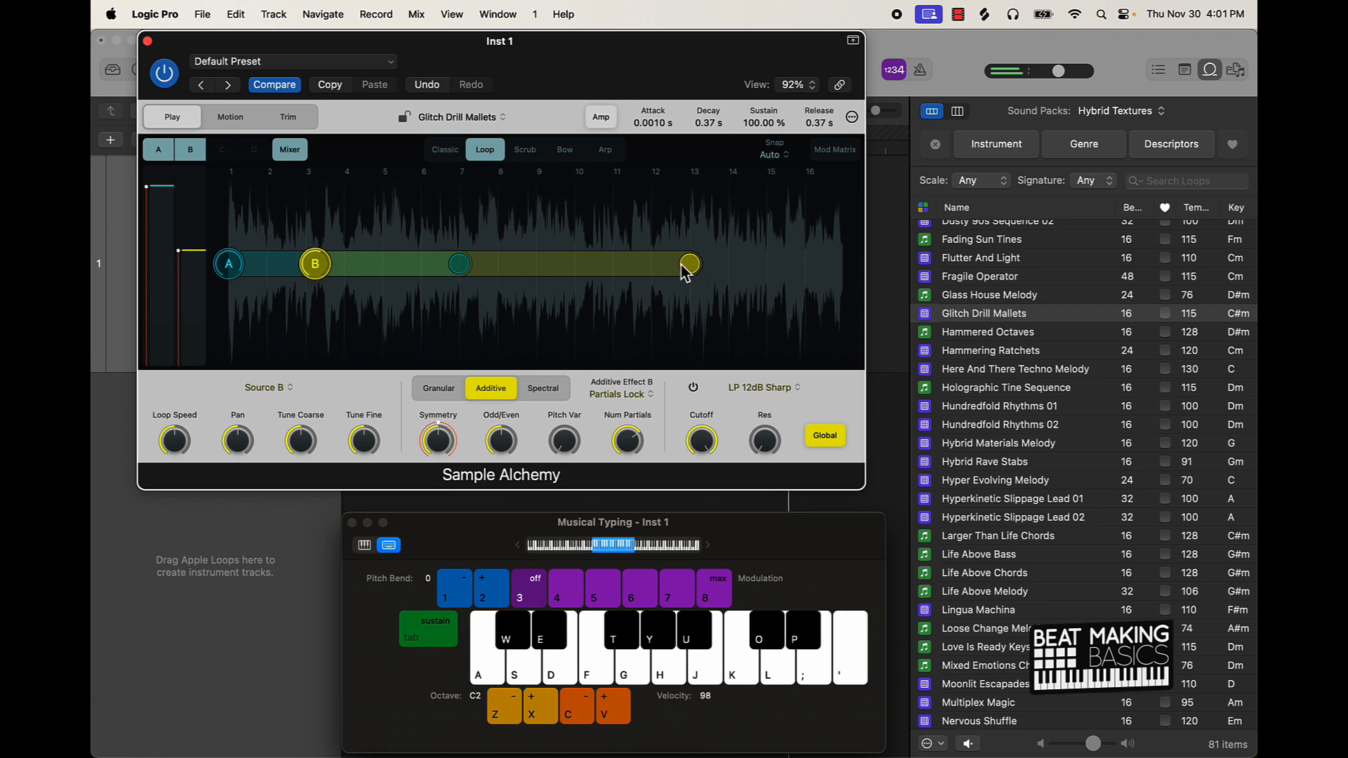
key(w)
mouse_move(695, 267)
mouse_down()
mouse_move(555, 267)
mouse_move(710, 272)
mouse_move(675, 274)
mouse_up()
click(446, 150)
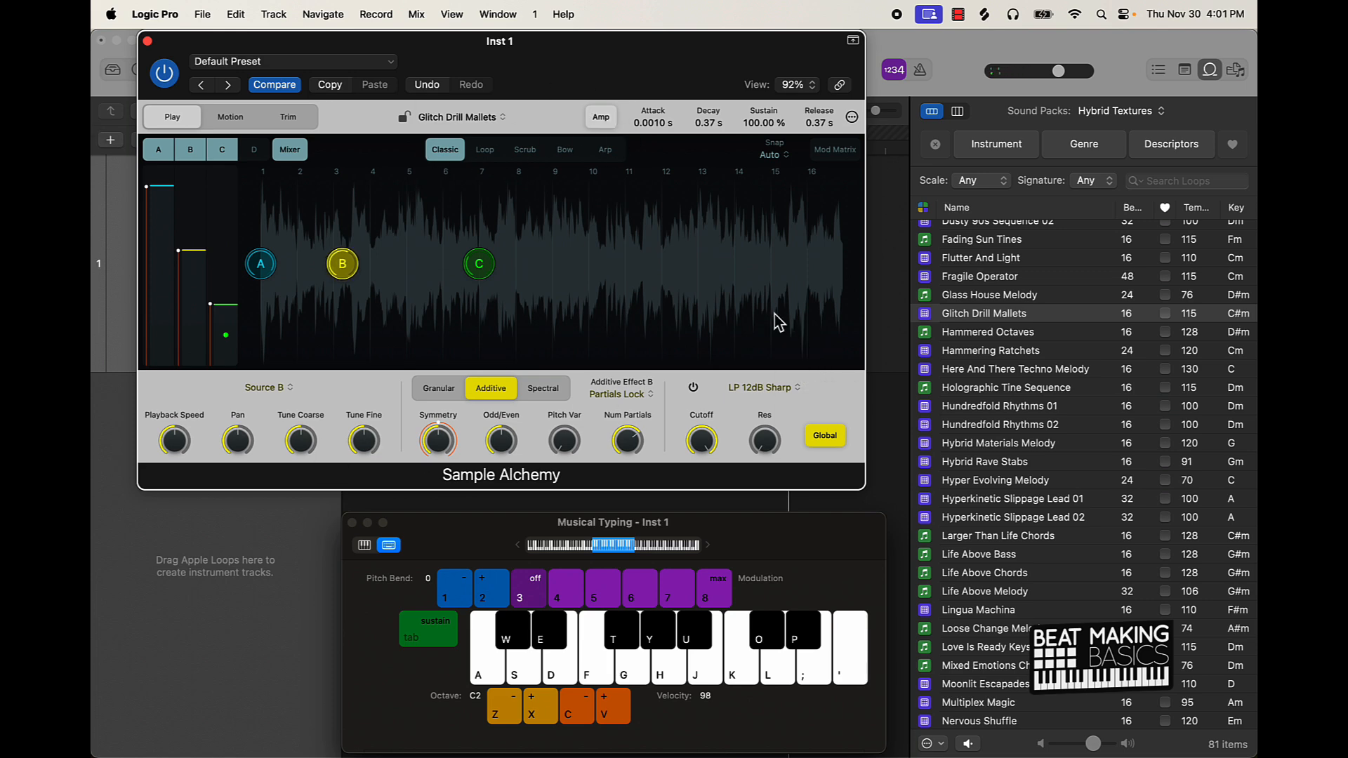
Close the Sample Alchemy window and extend the cycle range in the Tracks area to span bars 1 to 9
click(147, 42)
scroll(484, 302, left, 1)
scroll(470, 304, down, 4)
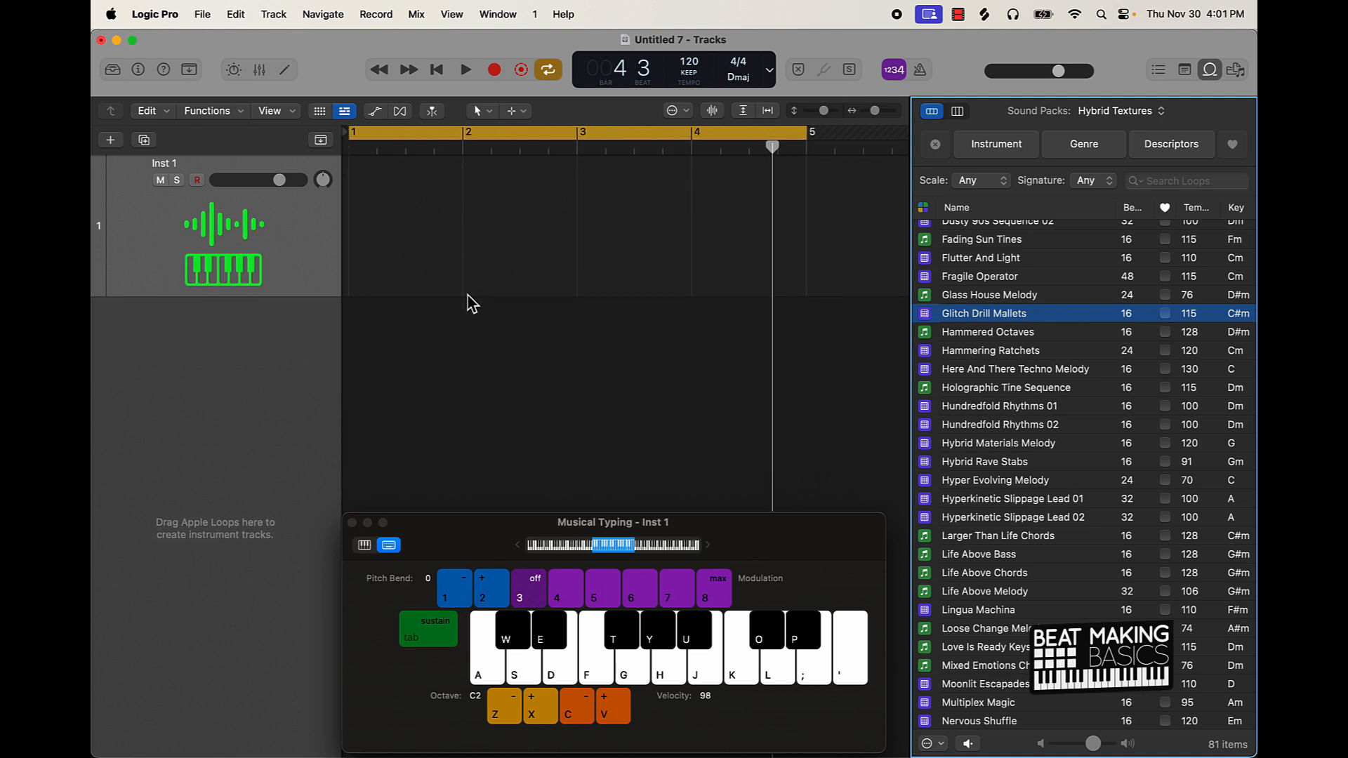
scroll(471, 303, left, 4)
drag(516, 140, 671, 169)
key(r)
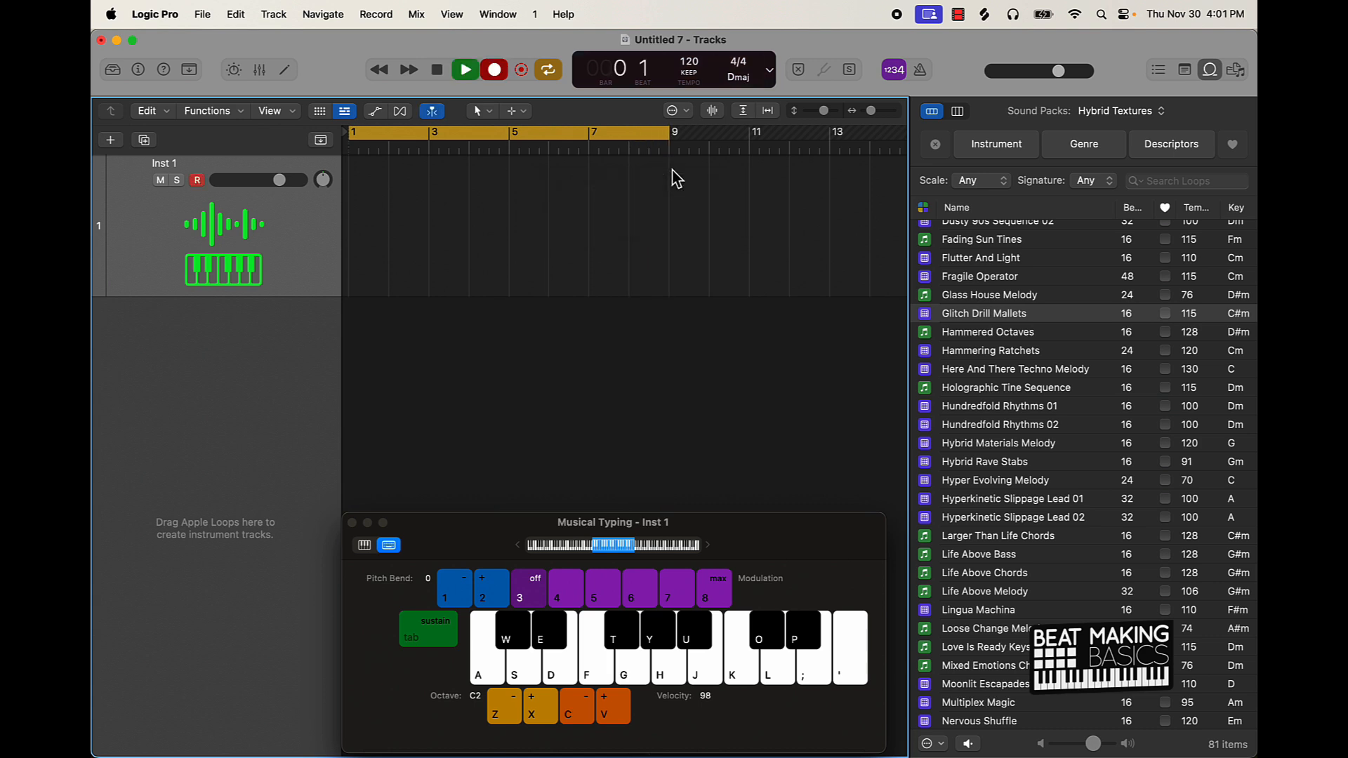
click(917, 71)
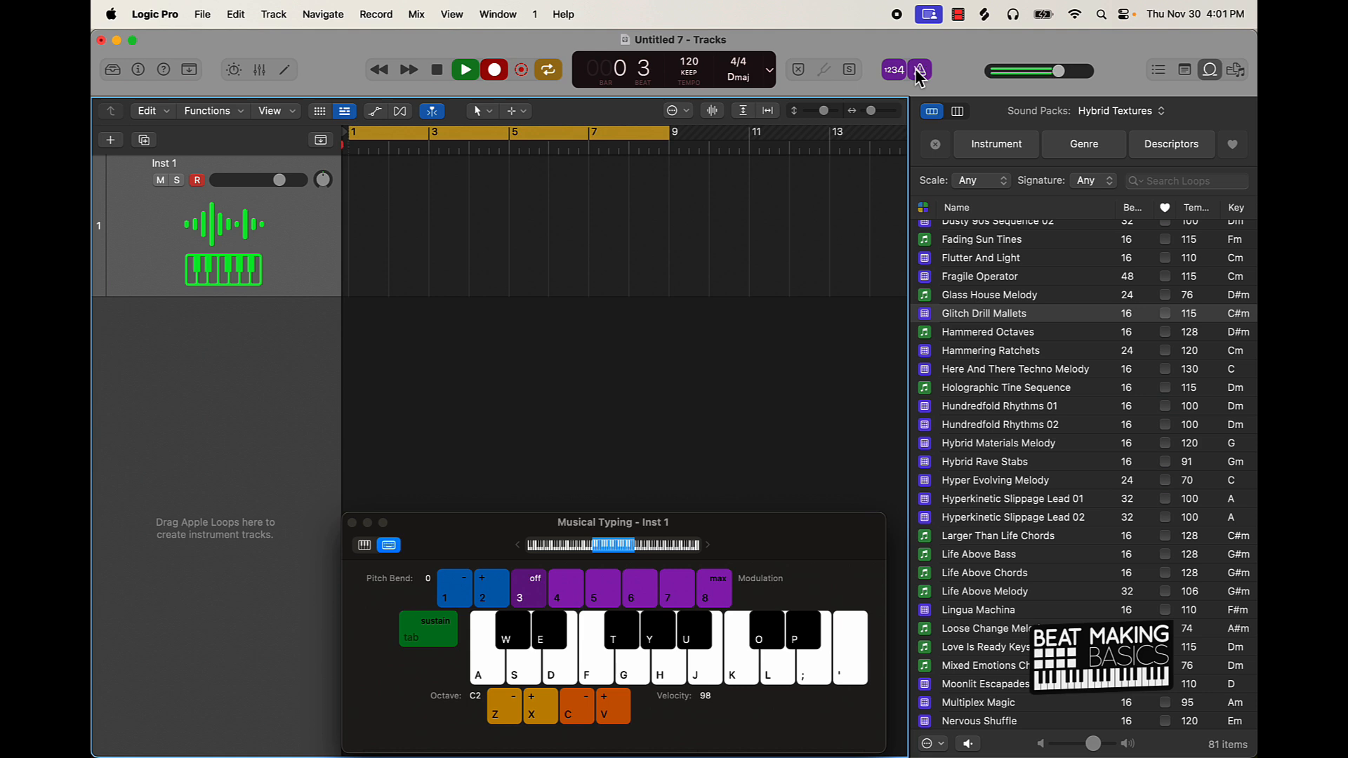
key(f)
key(space)
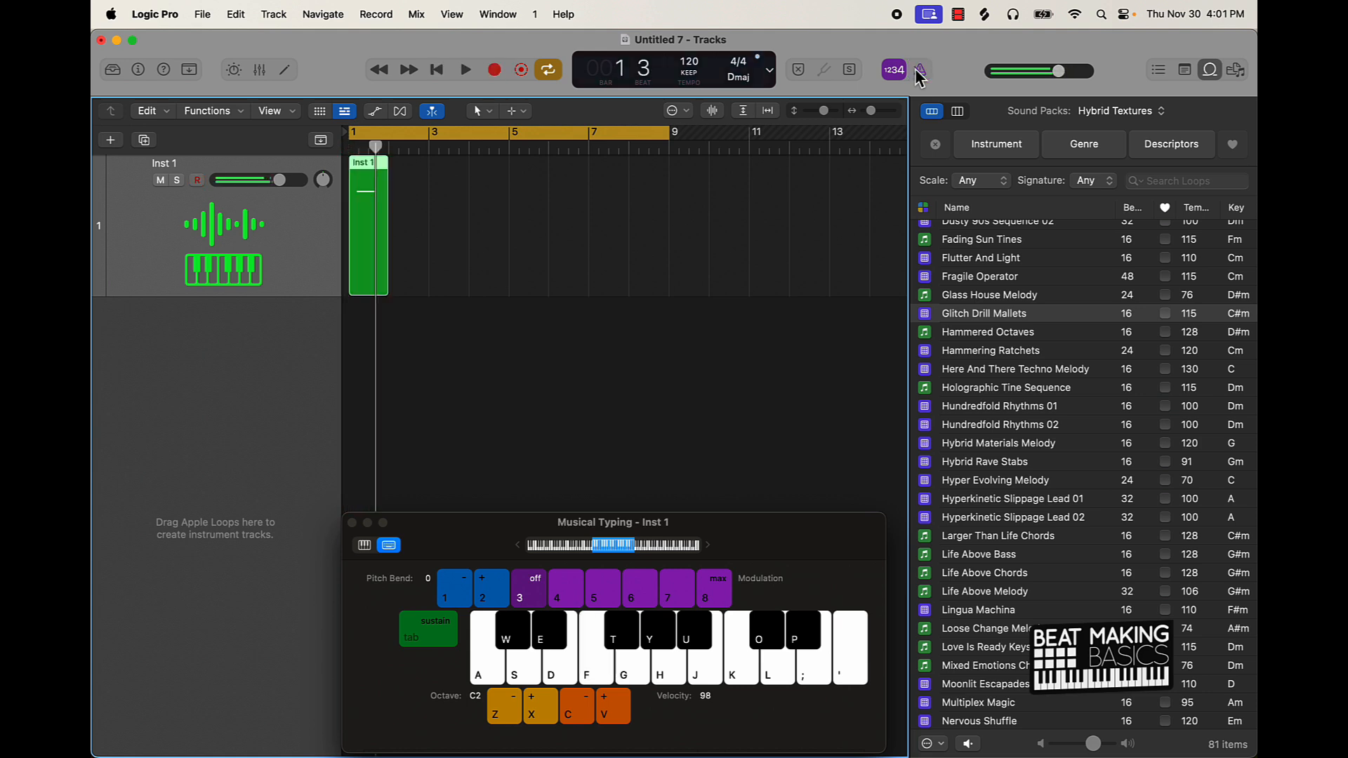
key(super+z)
Record one held note over the first four bars of the Inst 1 track and select it in the Piano Roll
key(r)
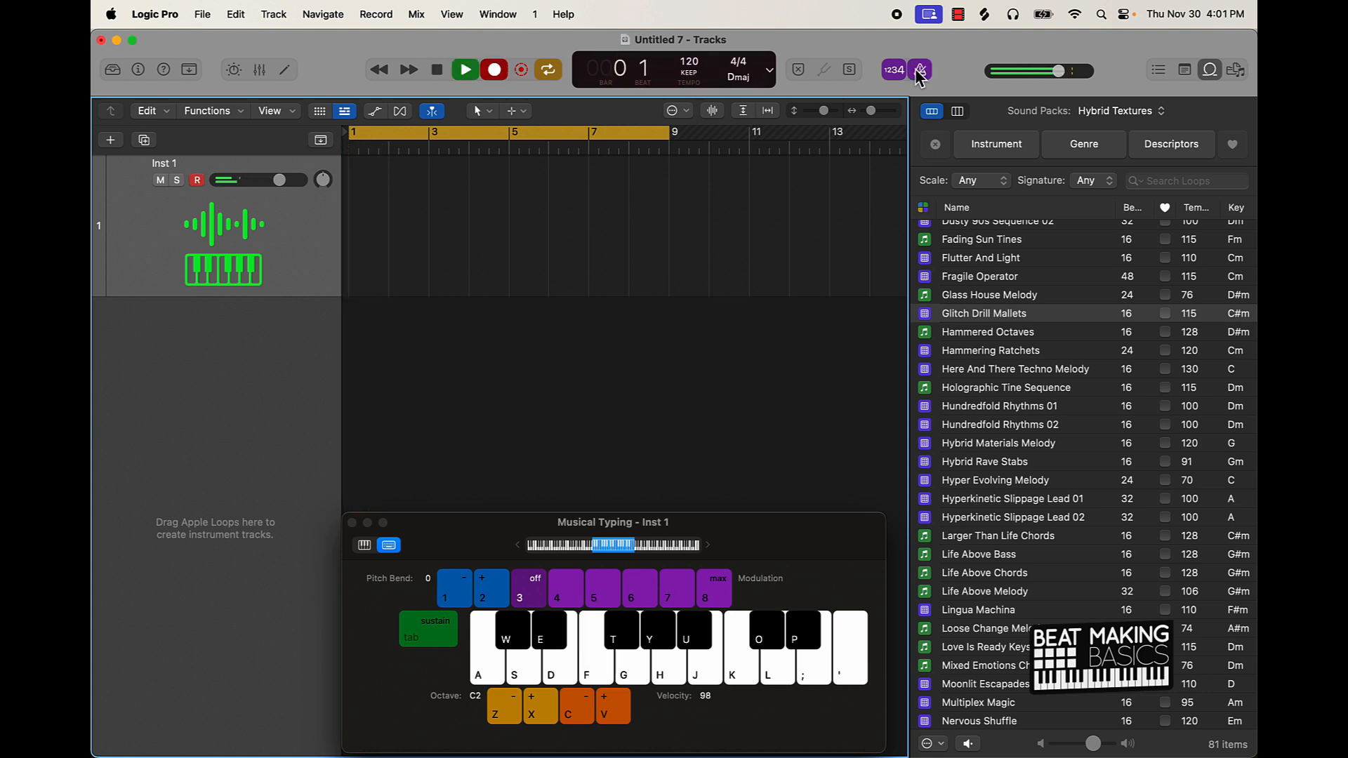
key(f)
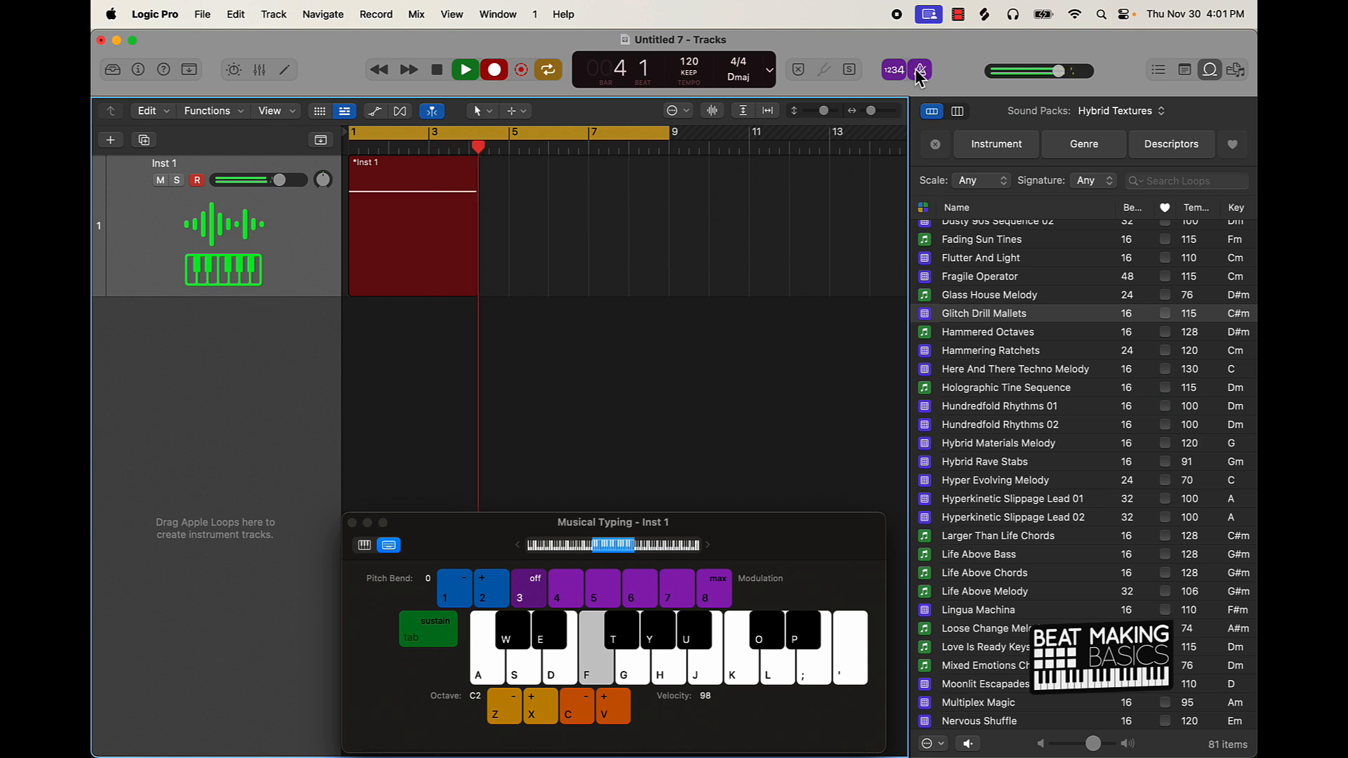
key(space)
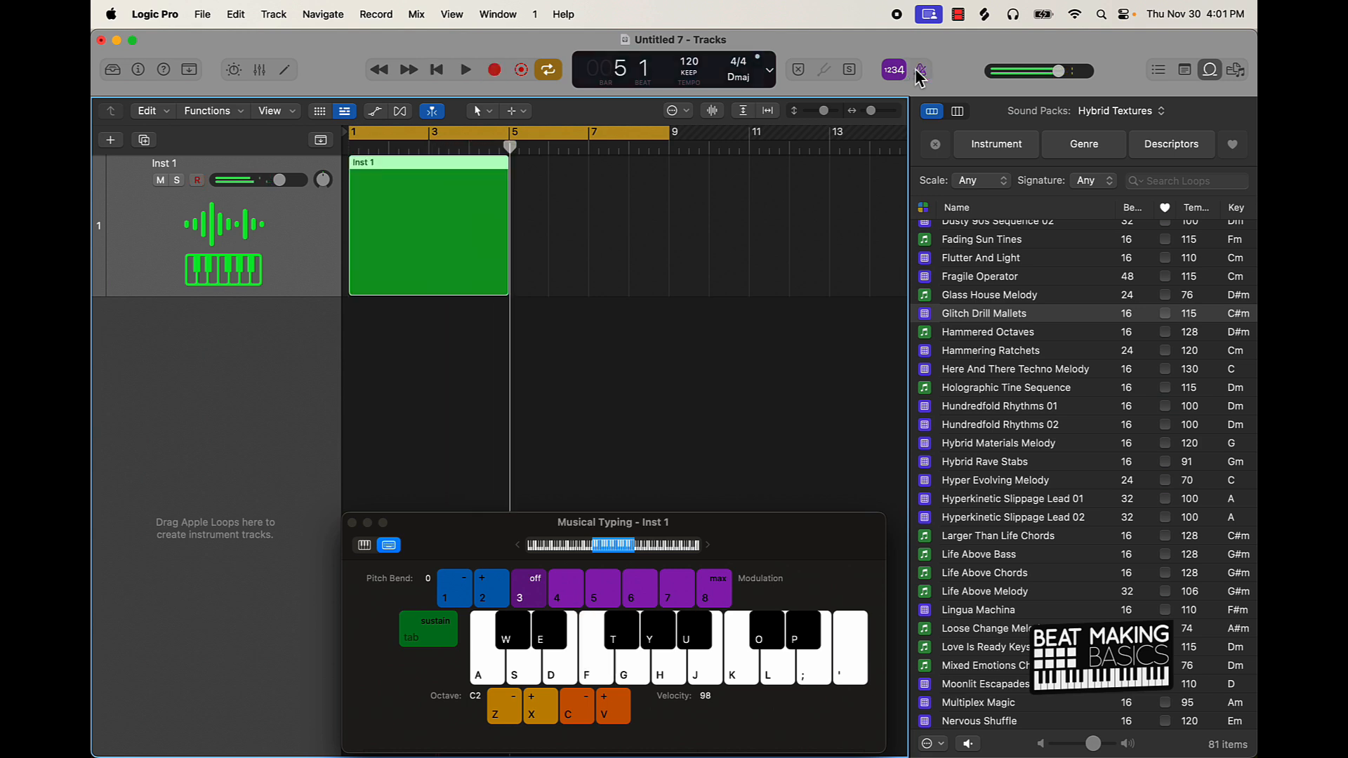
double_click(451, 217)
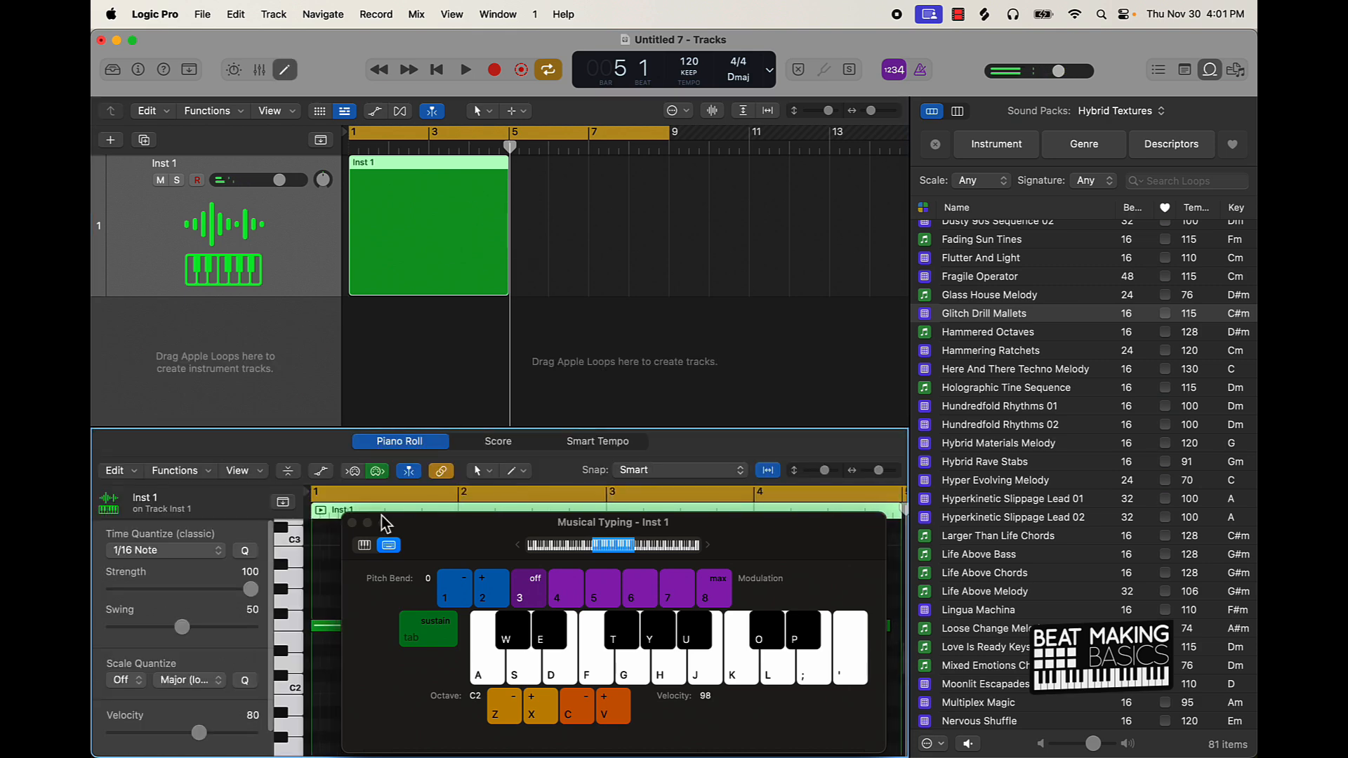
key(super+a)
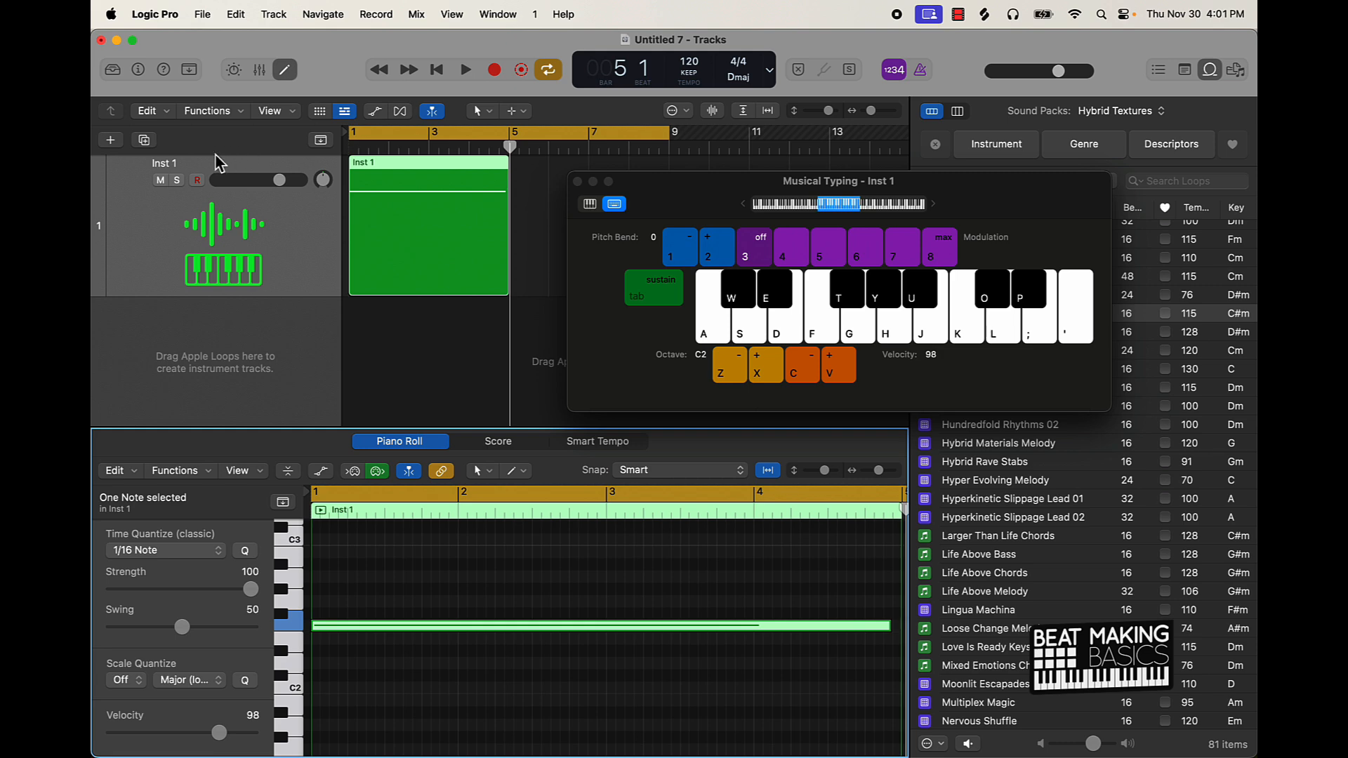
Duplicate the Inst 1 track with its settings and move the Musical Typing window aside
click(243, 223)
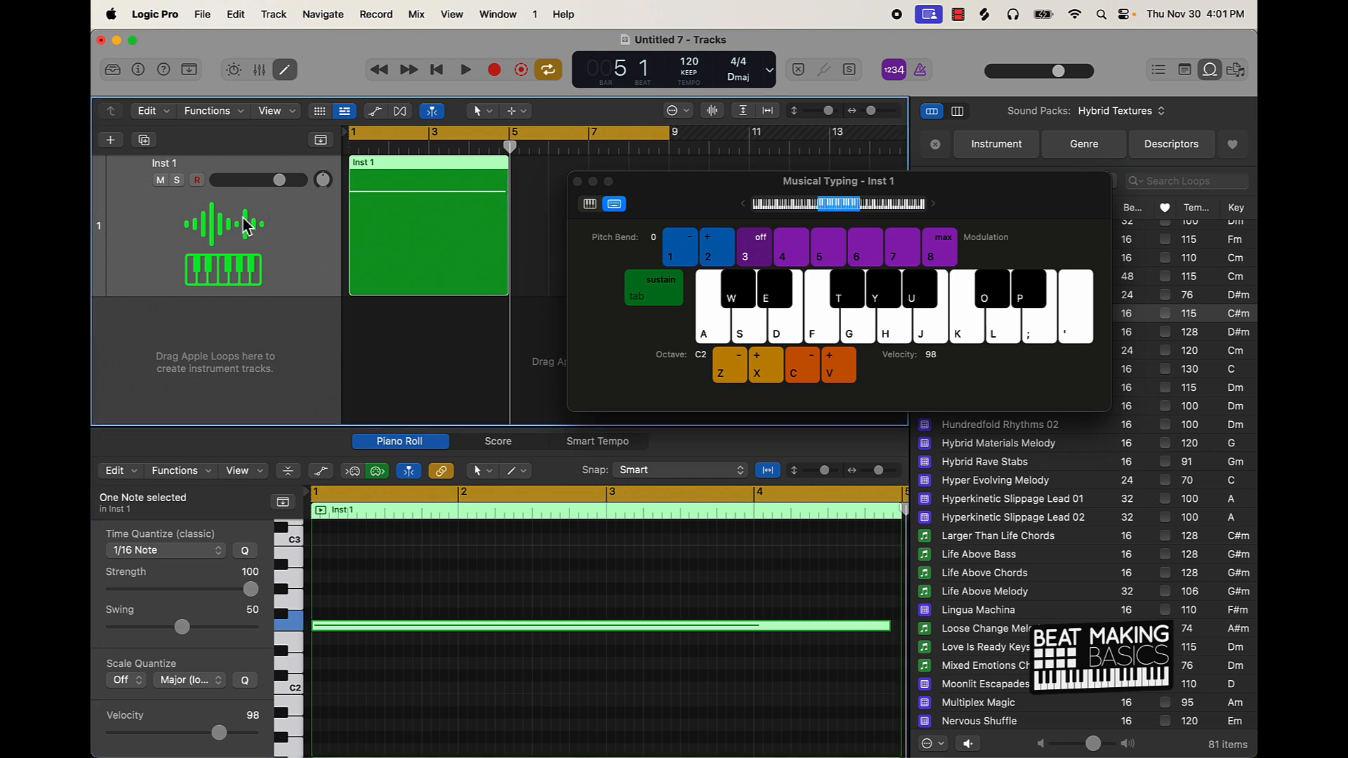
key(super+d)
drag(647, 186, 975, 148)
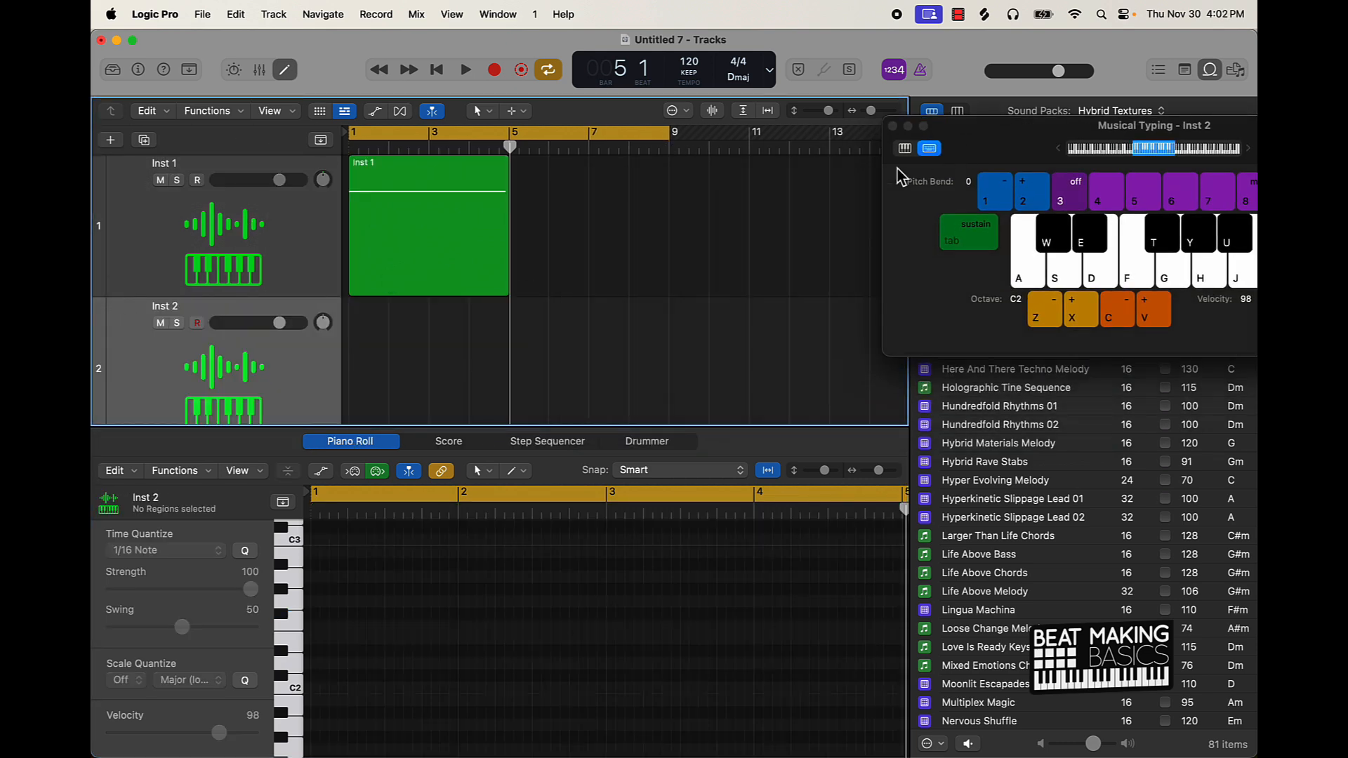
Open the duplicated track's Sample Alchemy instrument and set its play mode to Bow
click(139, 70)
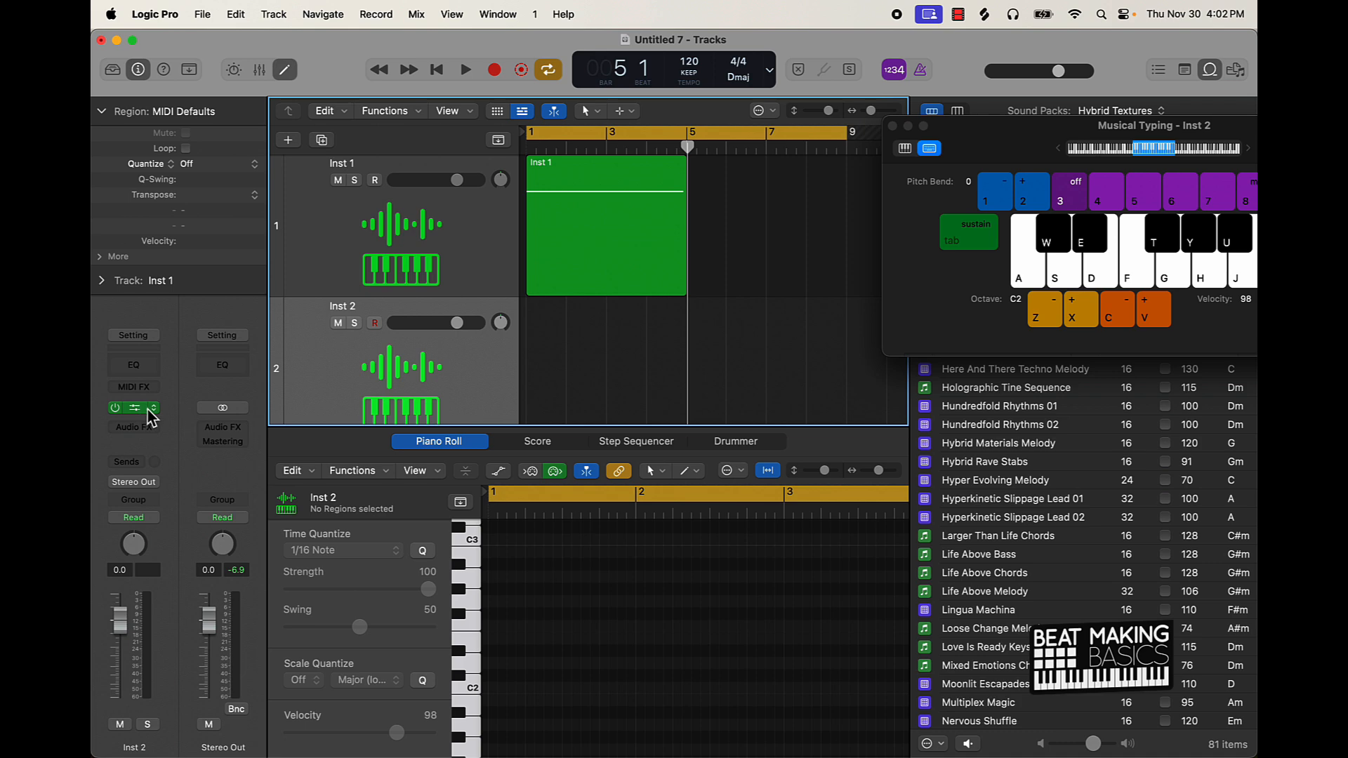
drag(816, 250, 563, 358)
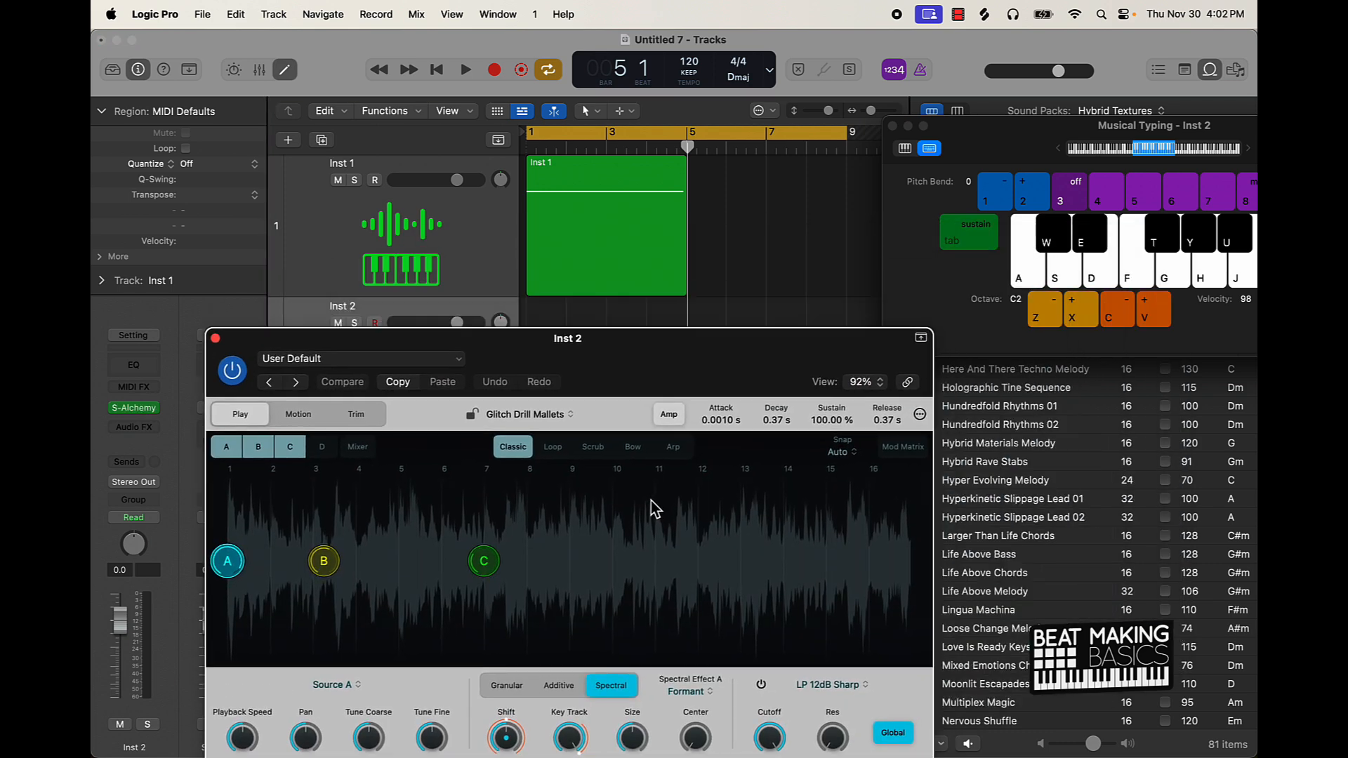
click(634, 449)
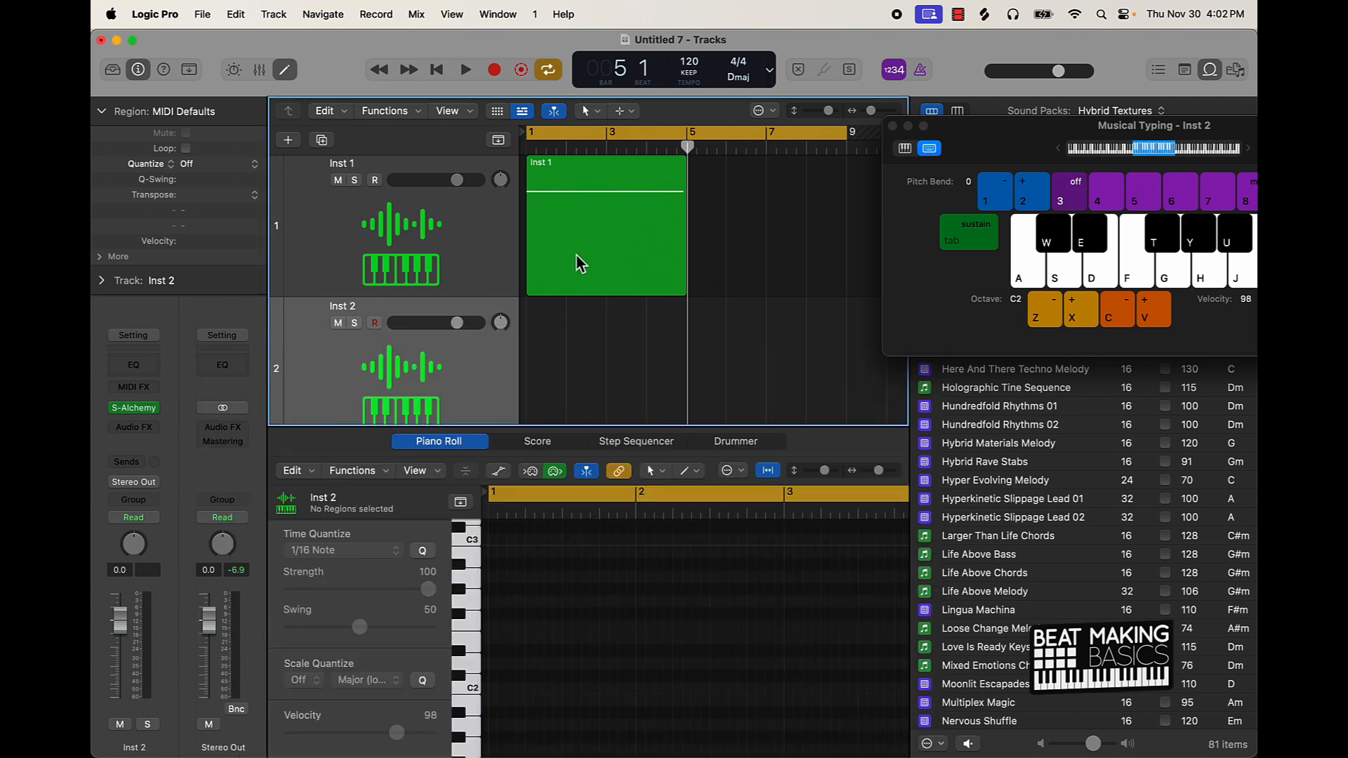
Copy the recorded region to the Inst 2 track at bar 5 and play both regions back
drag(580, 264, 743, 403)
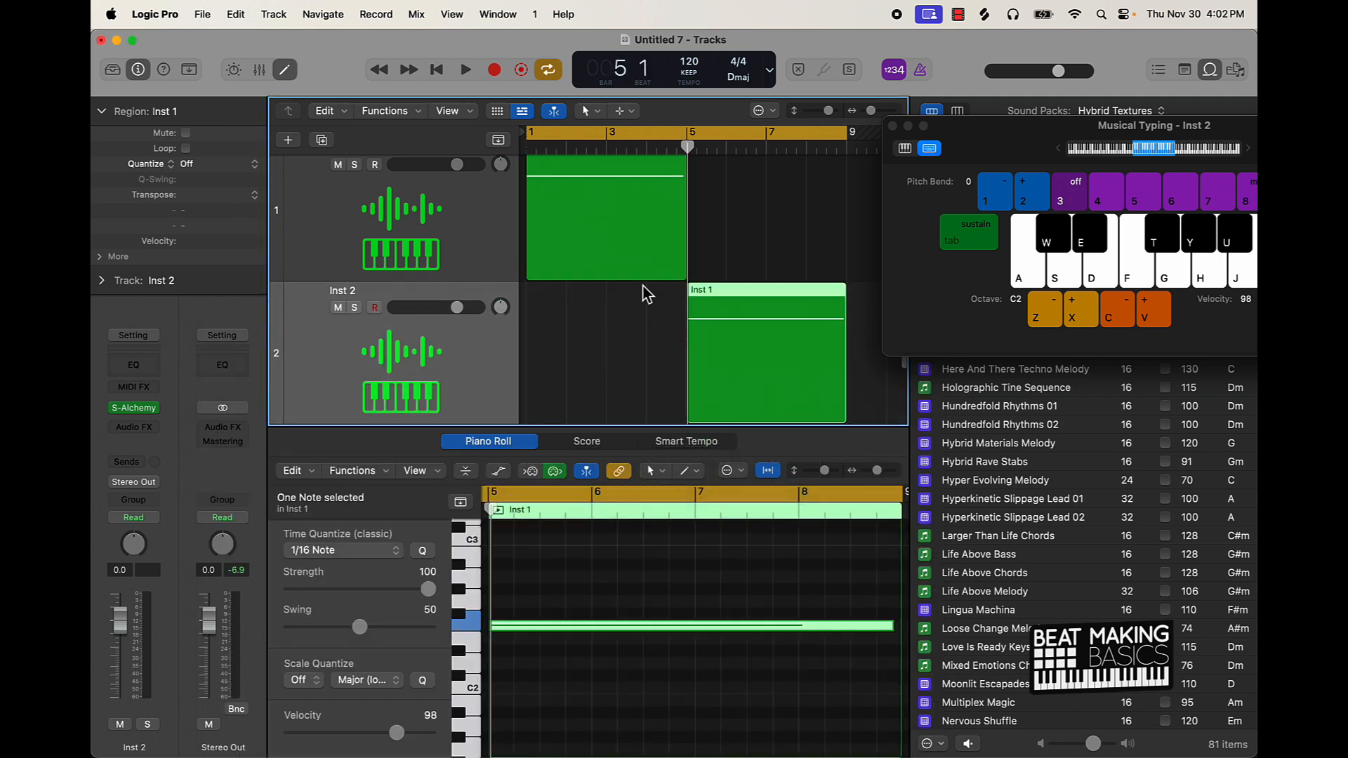
key(space)
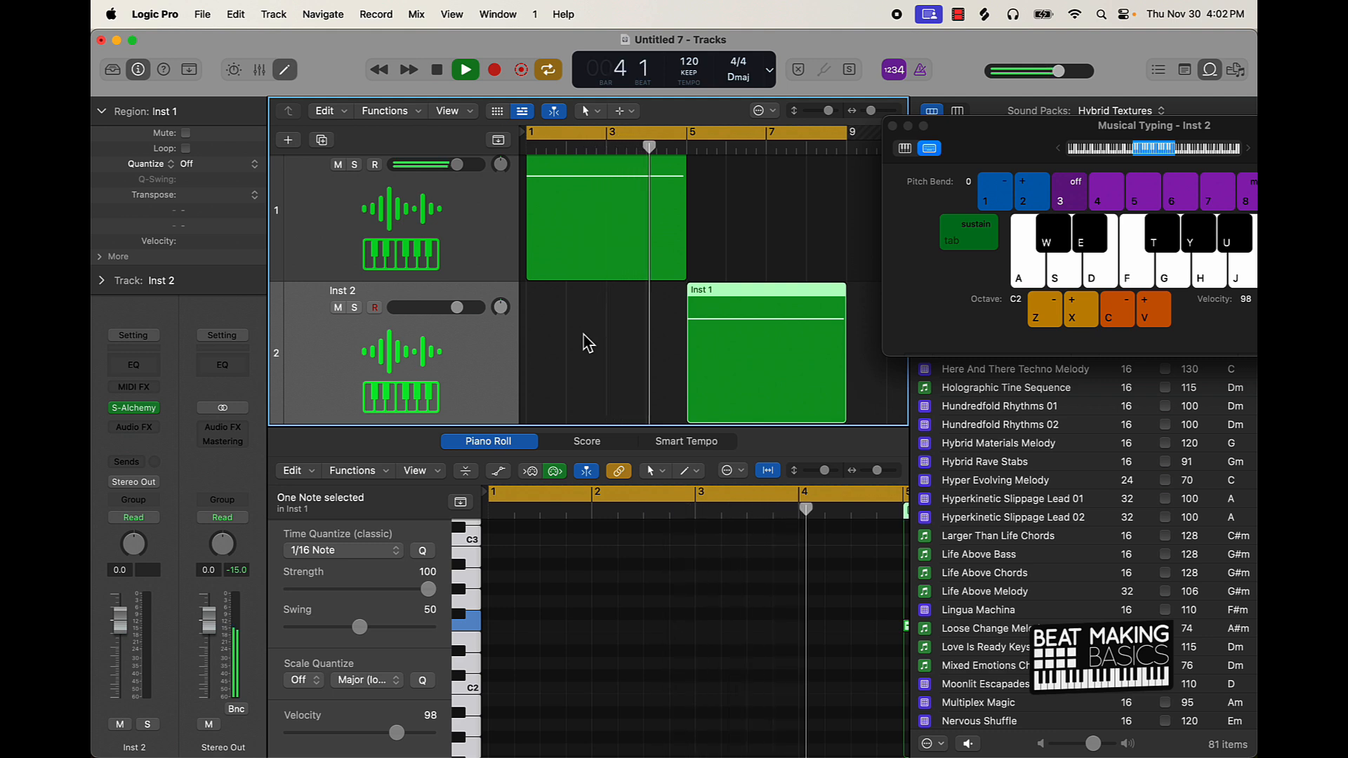
key(f)
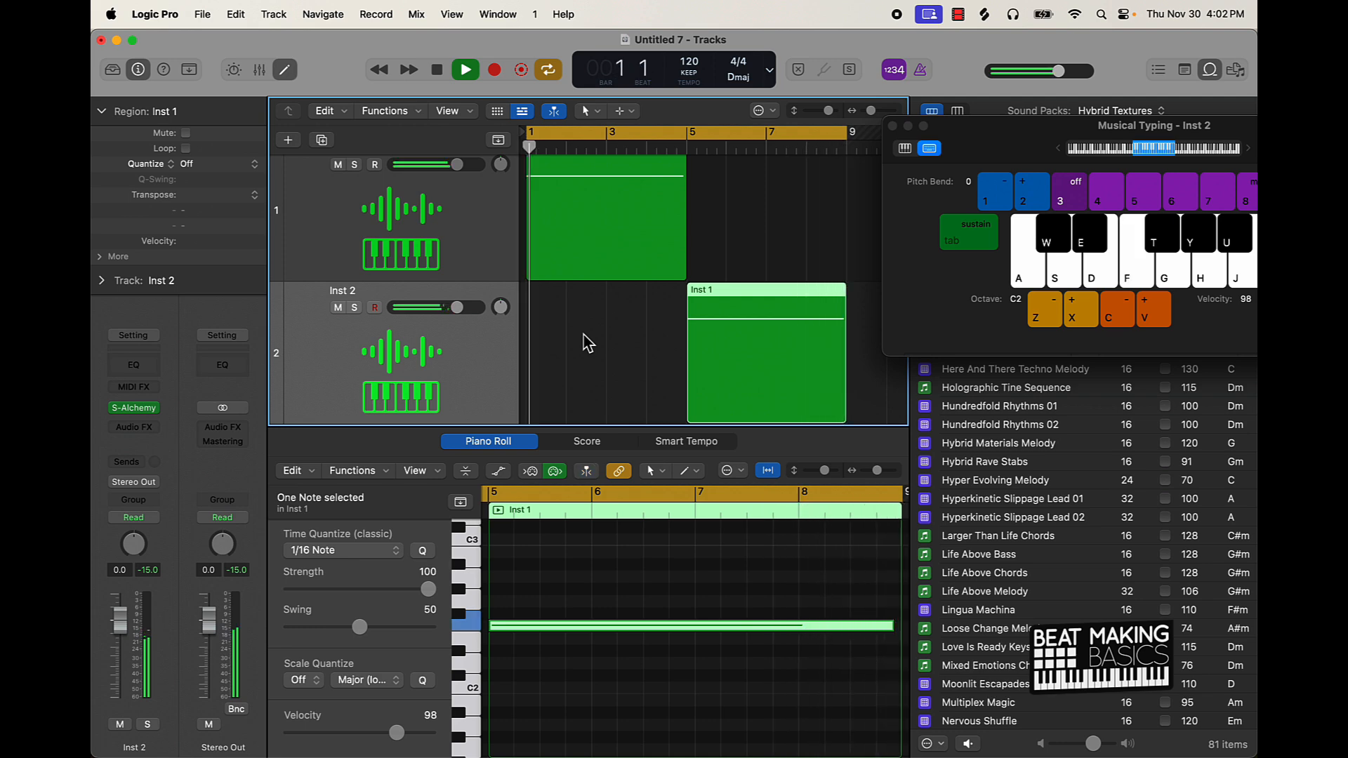
key(space)
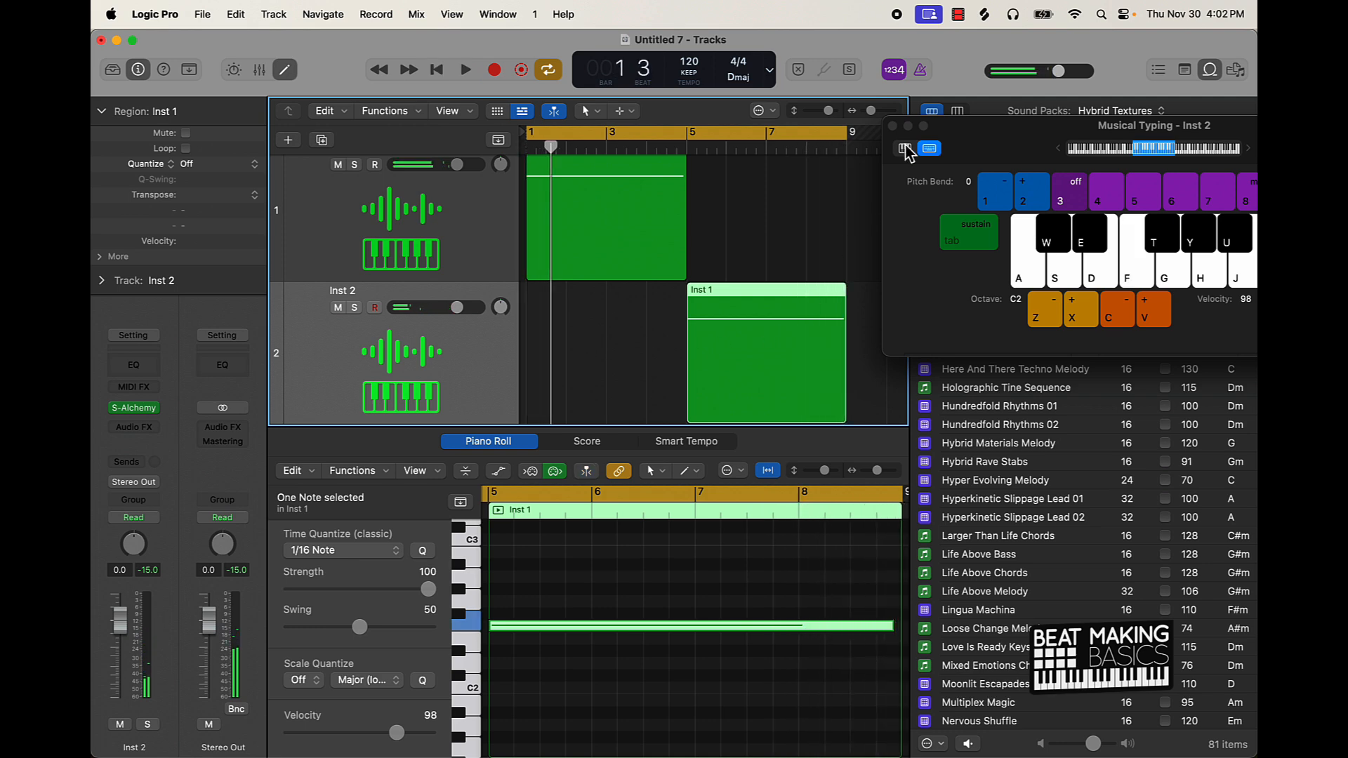
Close Musical Typing and create one new software instrument track with Sample Alchemy
click(892, 127)
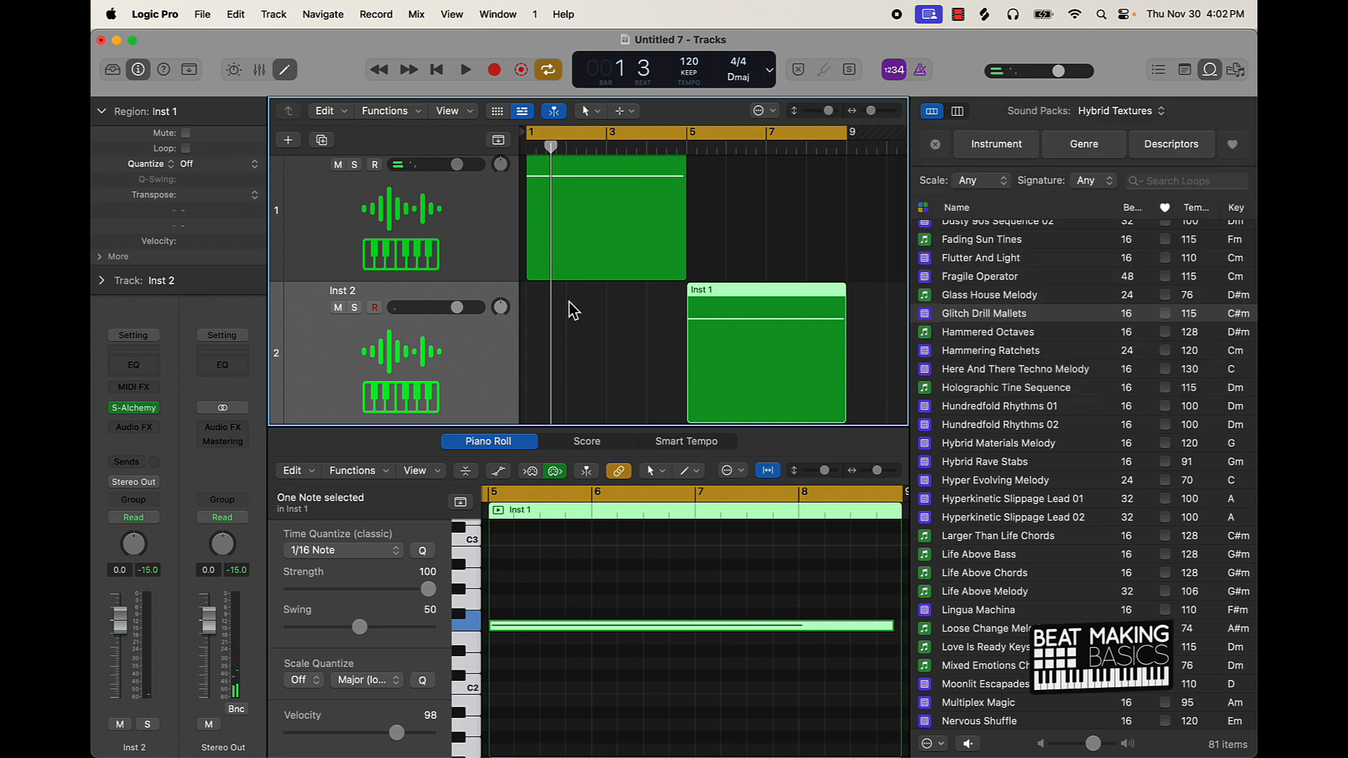
ctrl+alt+click(568, 300)
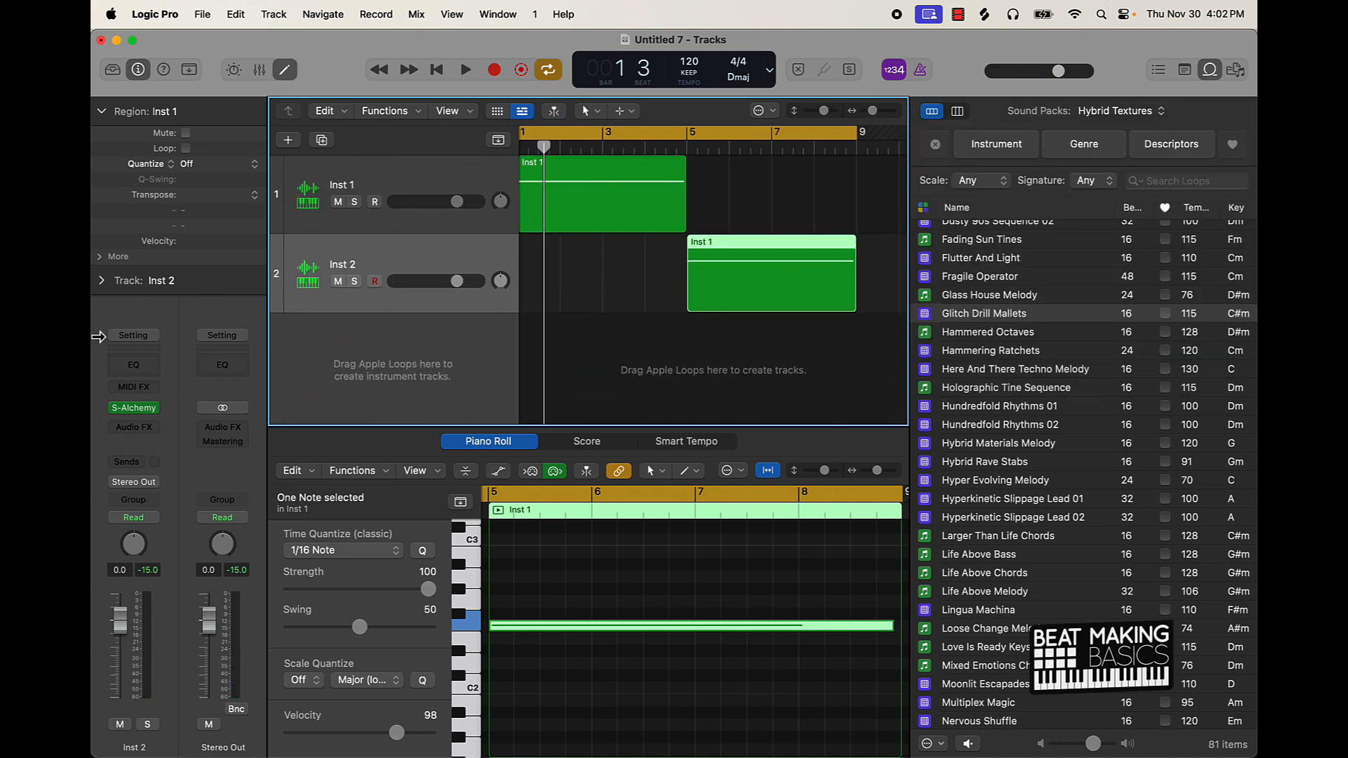
click(296, 143)
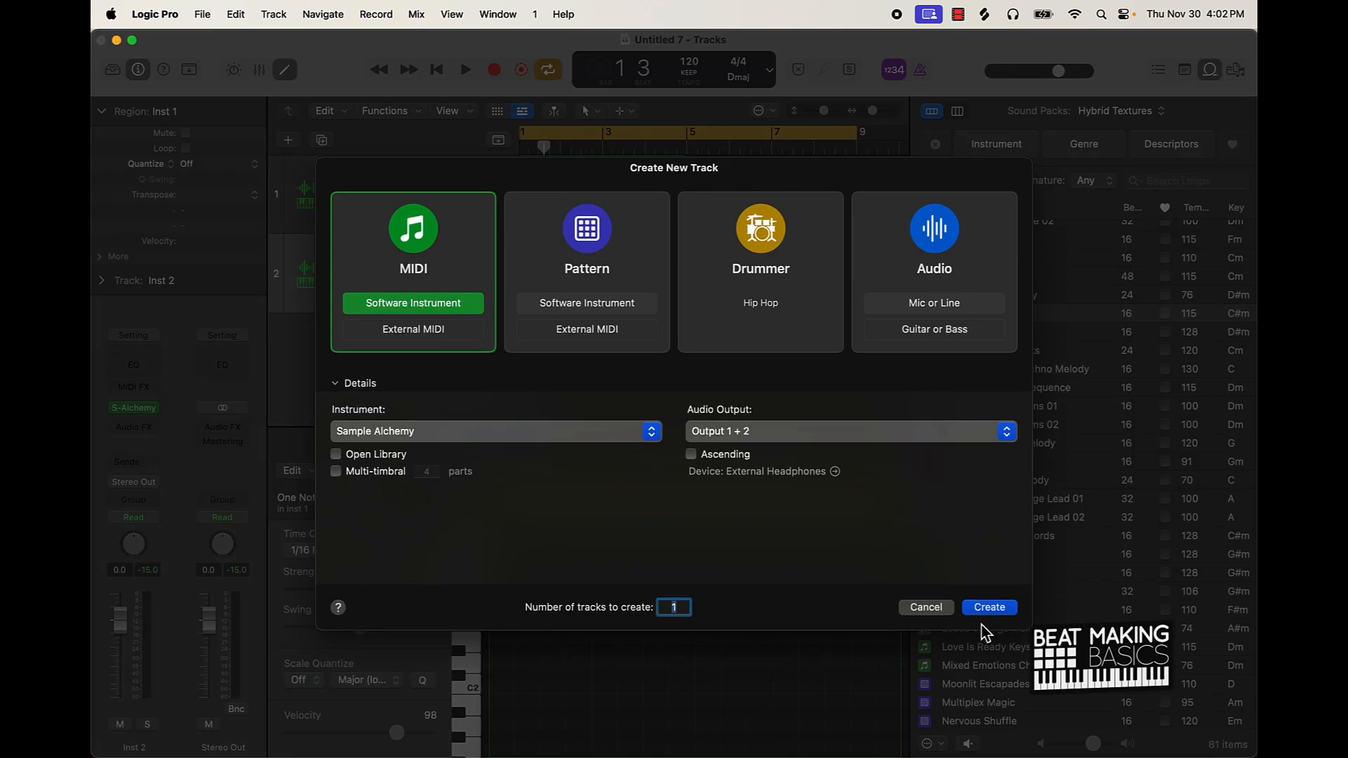
click(996, 606)
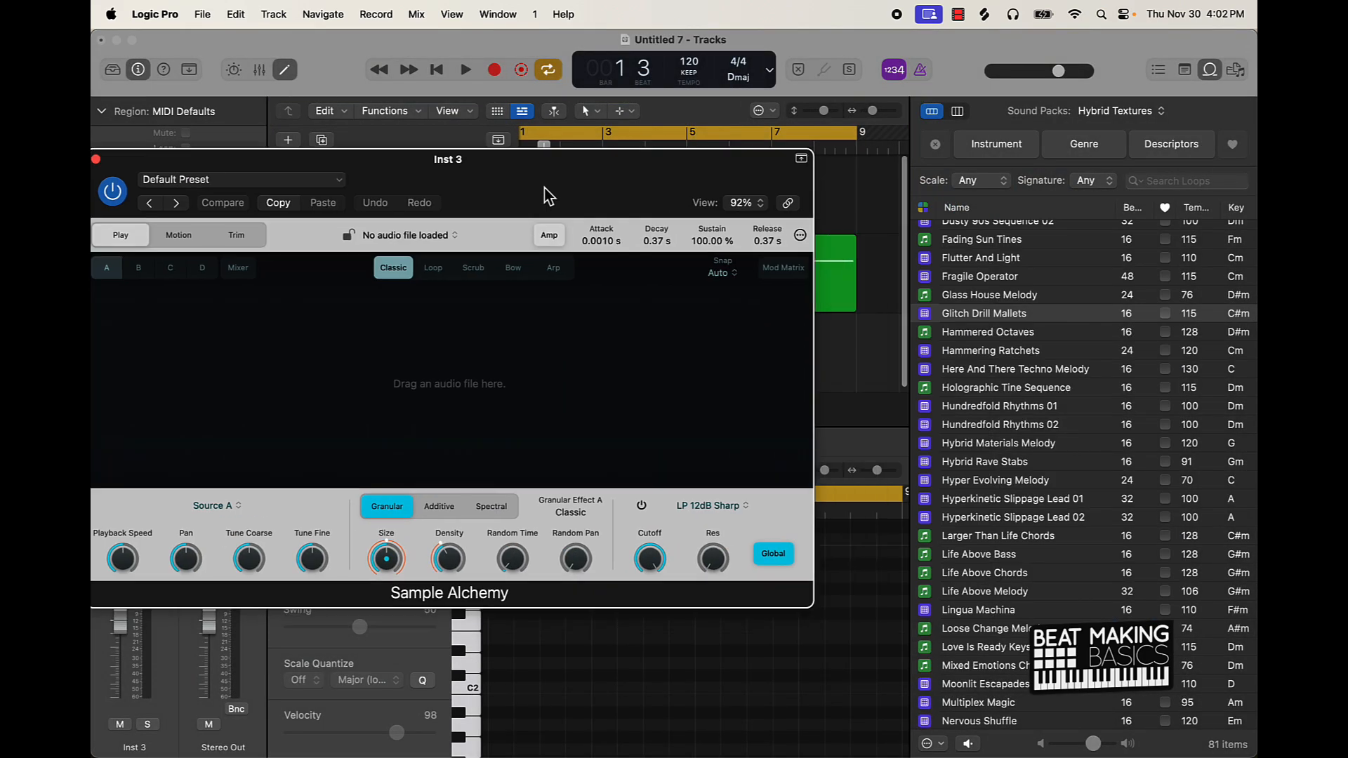
drag(548, 195, 600, 192)
Audition several Hybrid Textures loops and load Odd Times Melody into the new Sample Alchemy instrument
click(1025, 619)
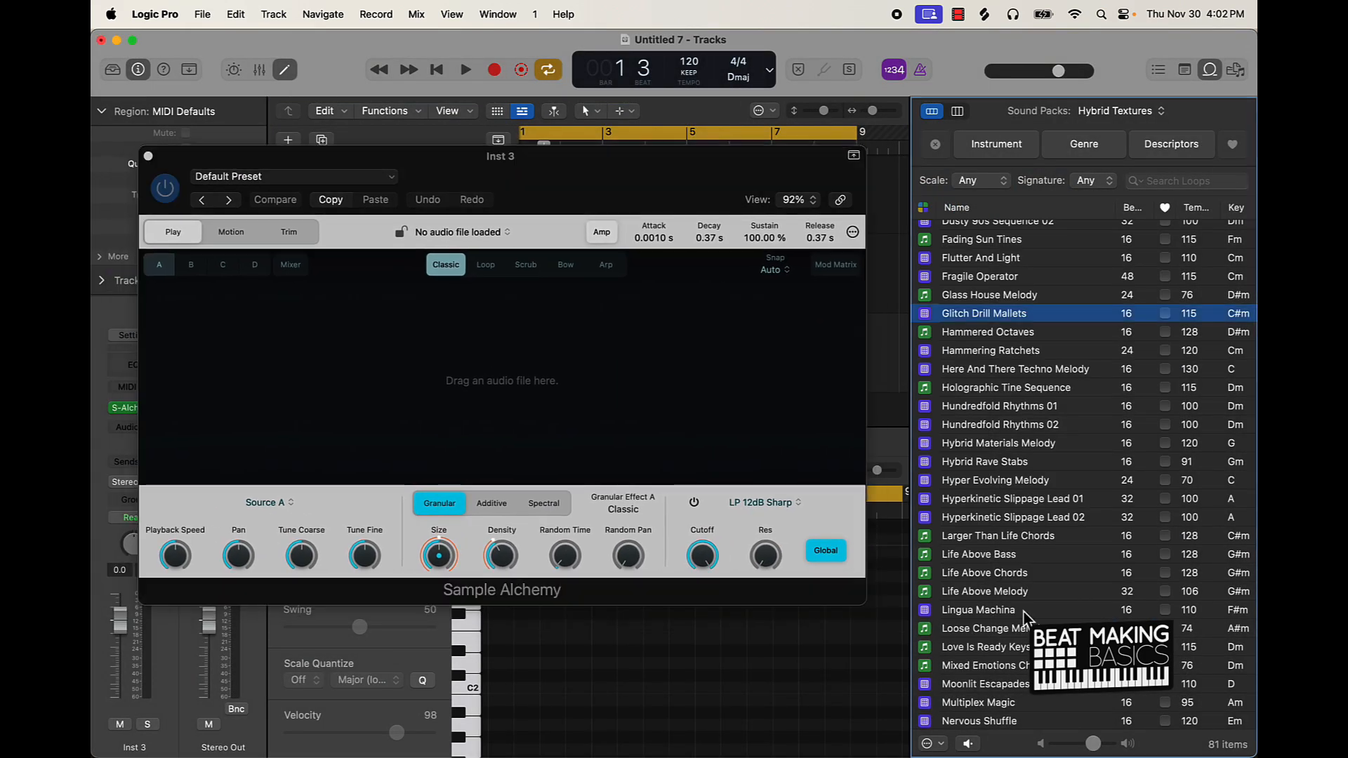
click(1009, 598)
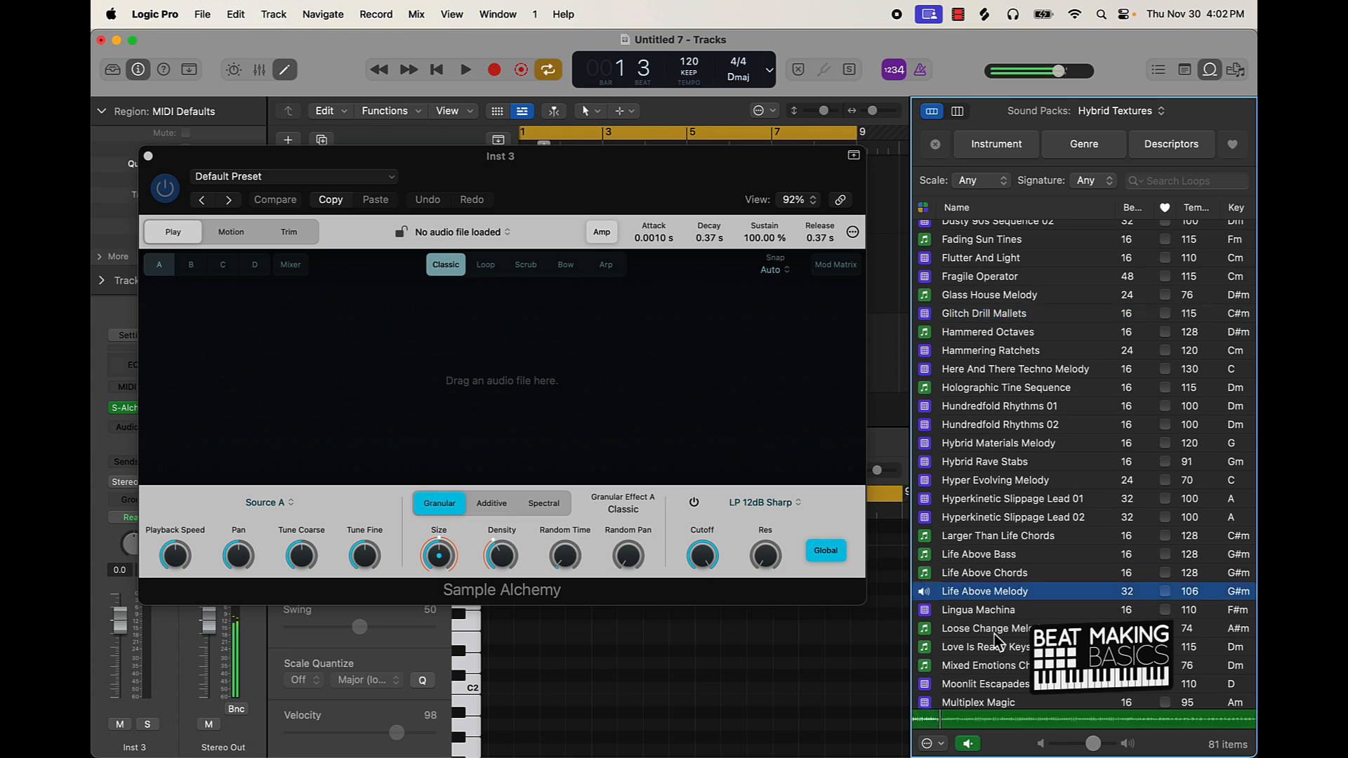
click(994, 634)
scroll(997, 632, down, 4)
click(986, 575)
scroll(1012, 613, down, 4)
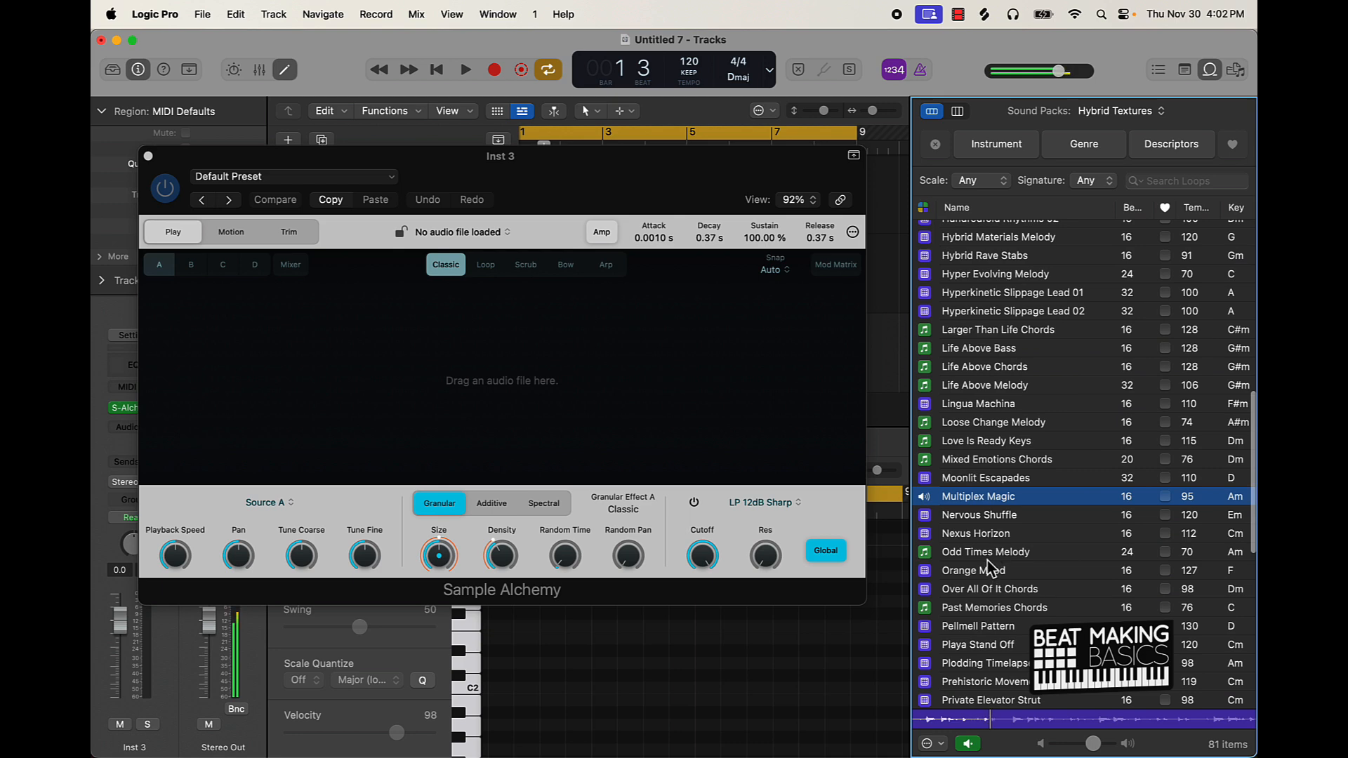
click(987, 558)
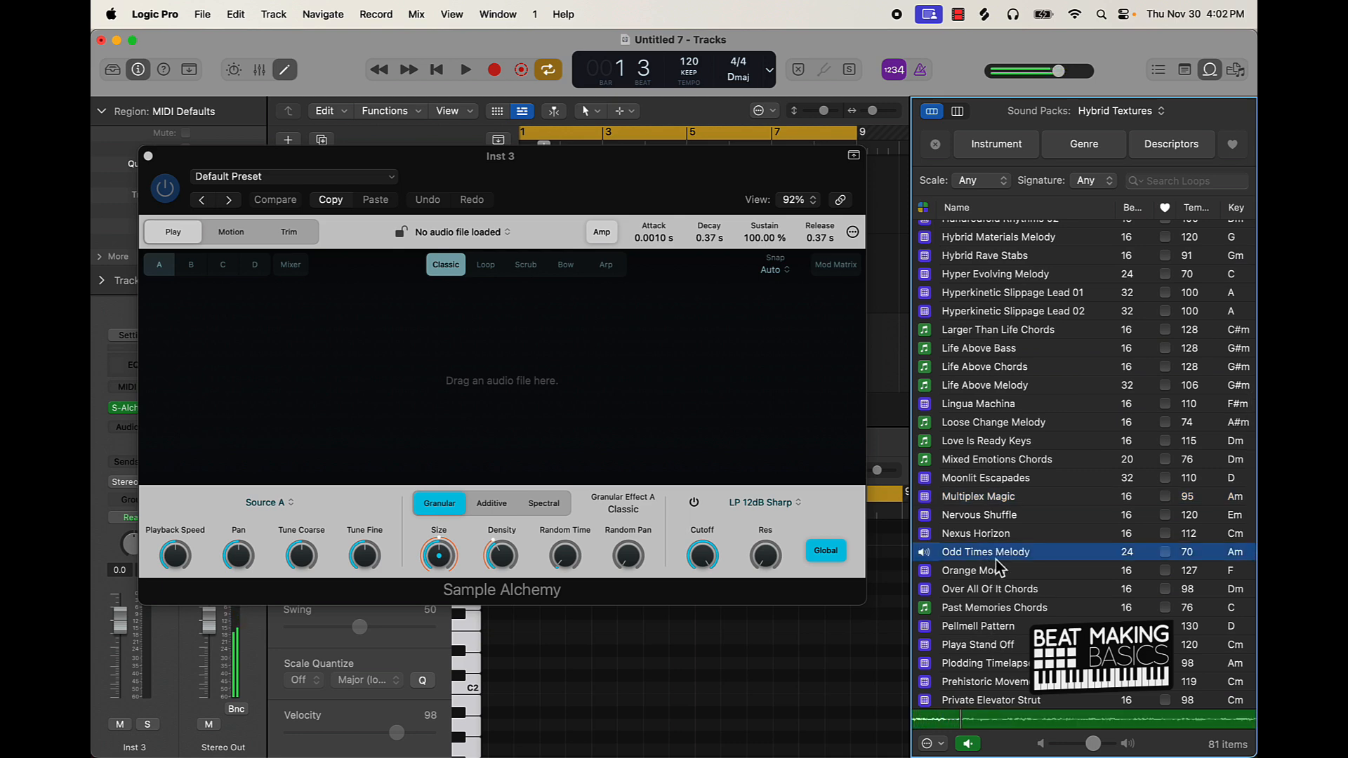
drag(998, 558, 436, 415)
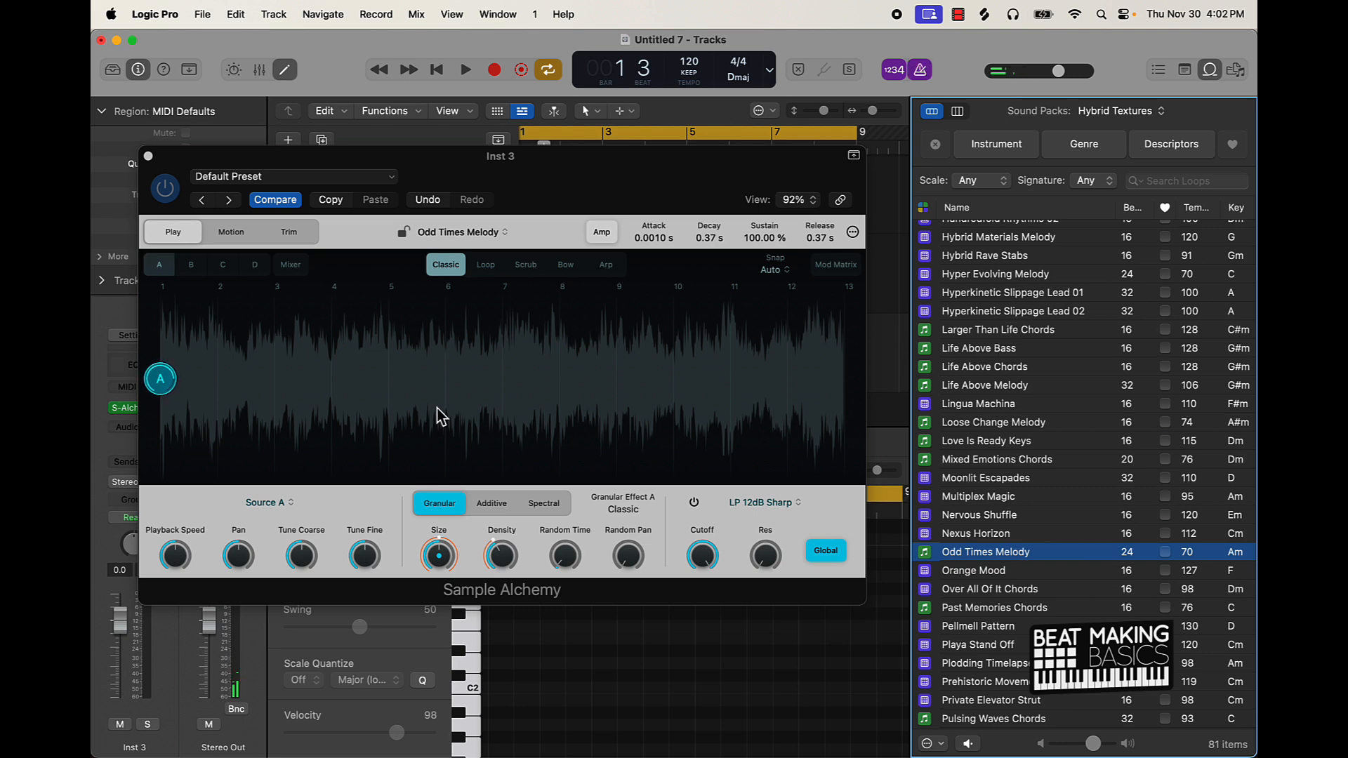
Play the new instrument with Musical Typing and set the project tempo to 92
key(super+k)
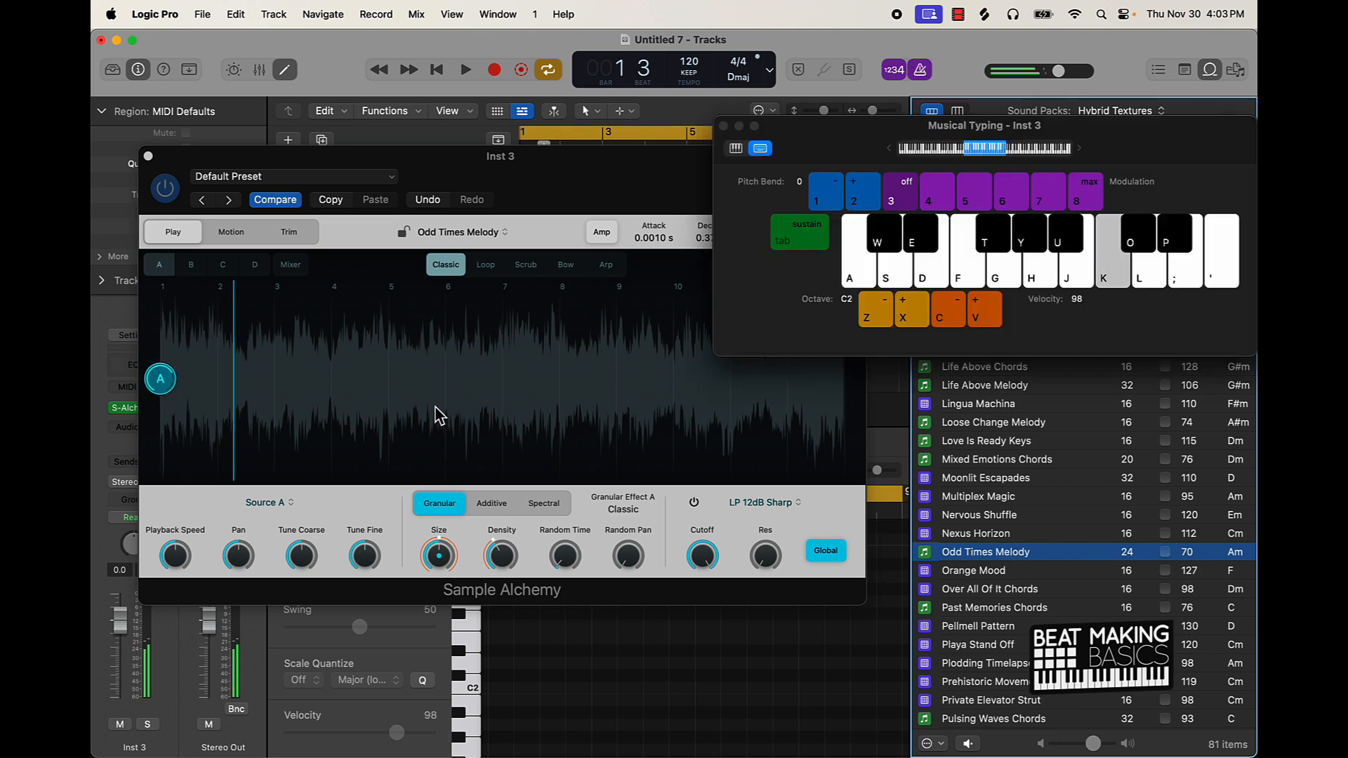
drag(554, 192, 659, 257)
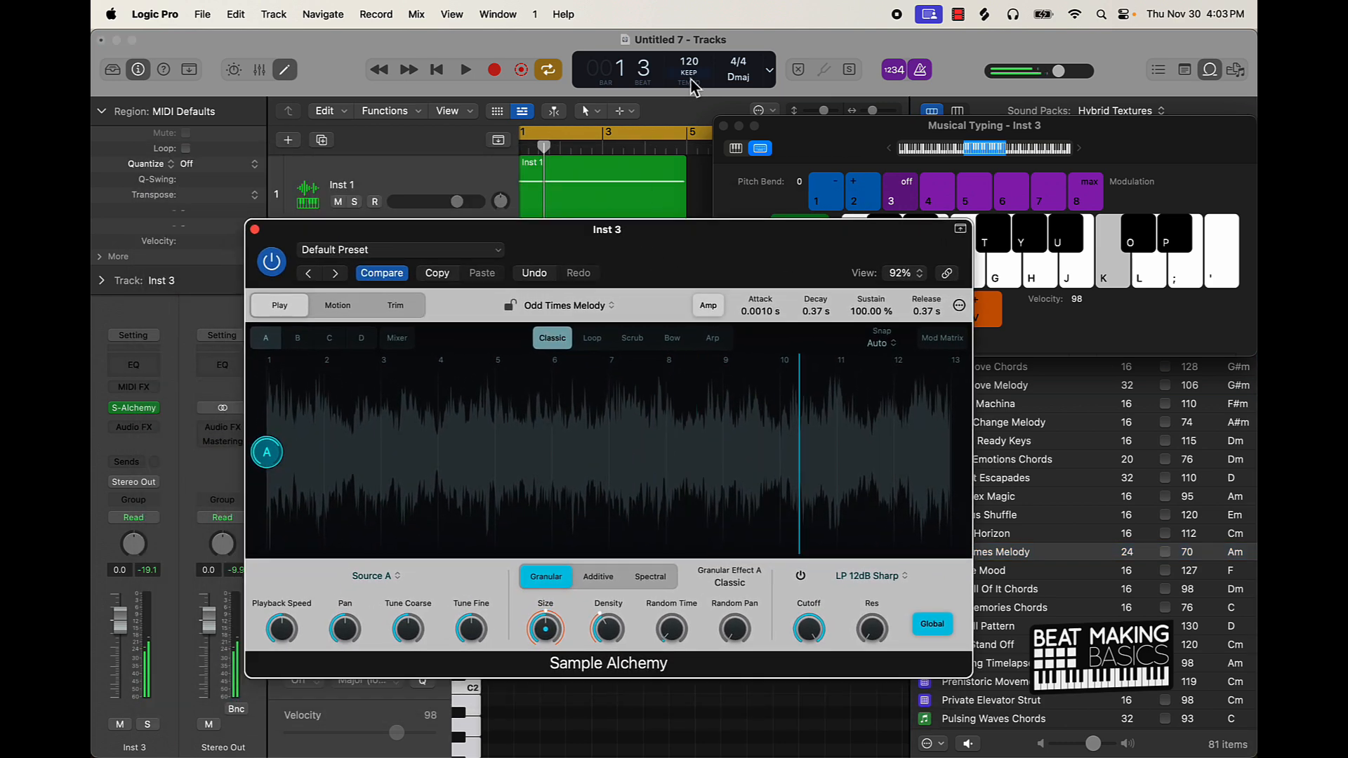
drag(689, 62, 688, 68)
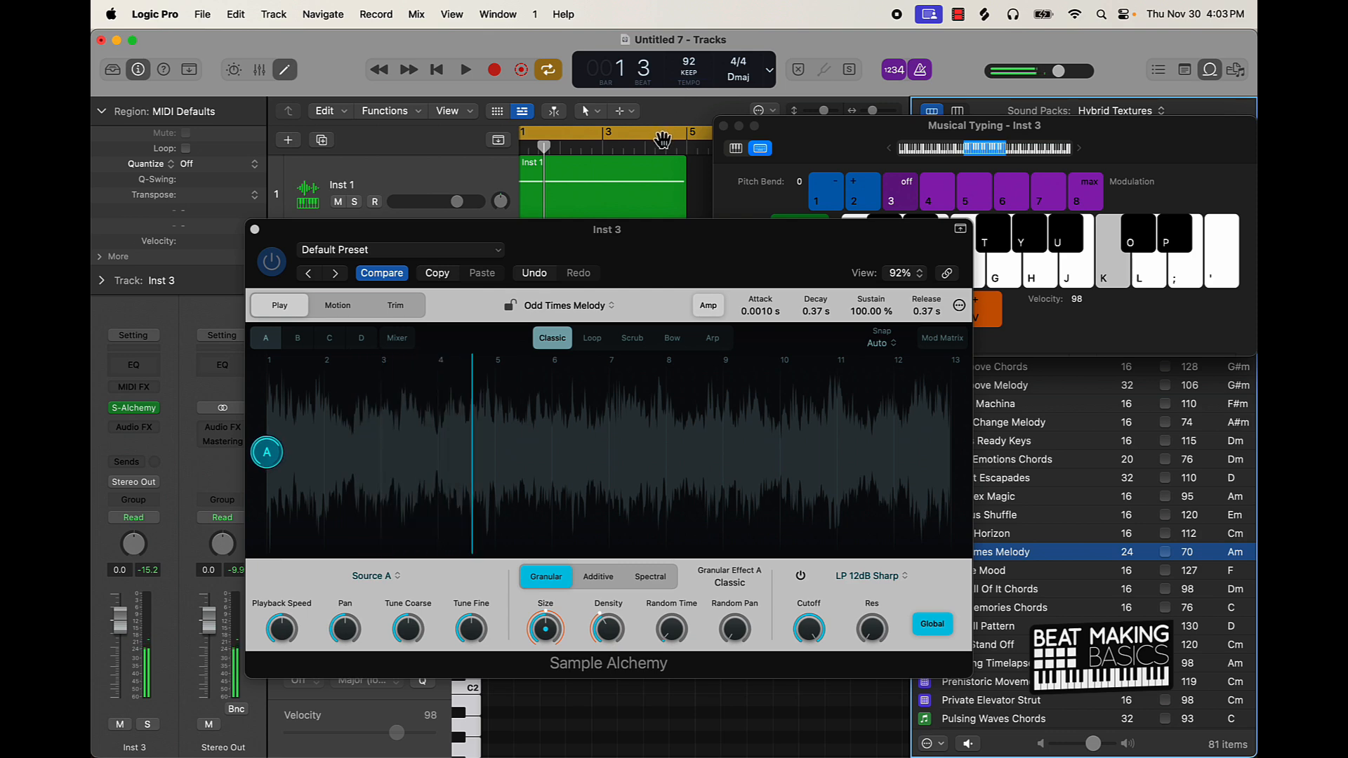
Enable source C, place it shortly before beat 6 of the sample, and play notes with it
click(330, 339)
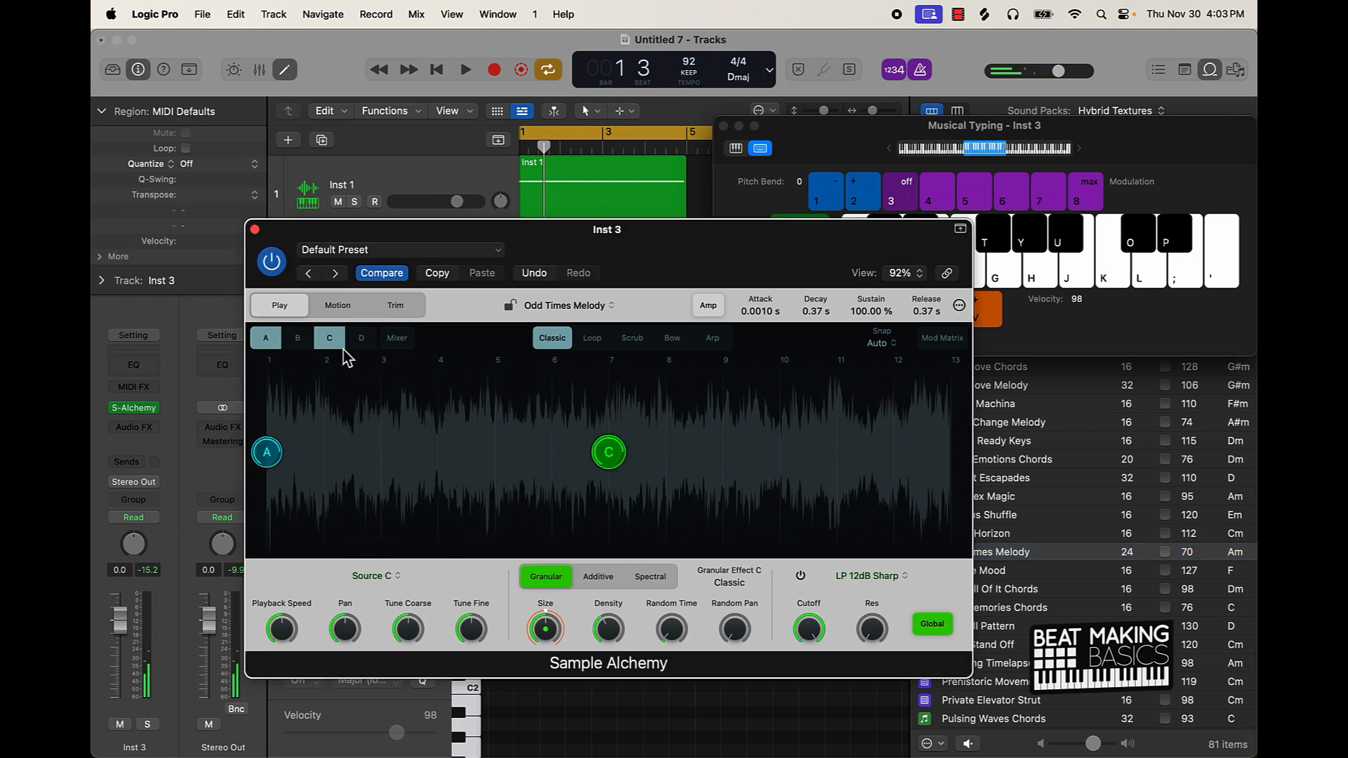
key(h)
key(k)
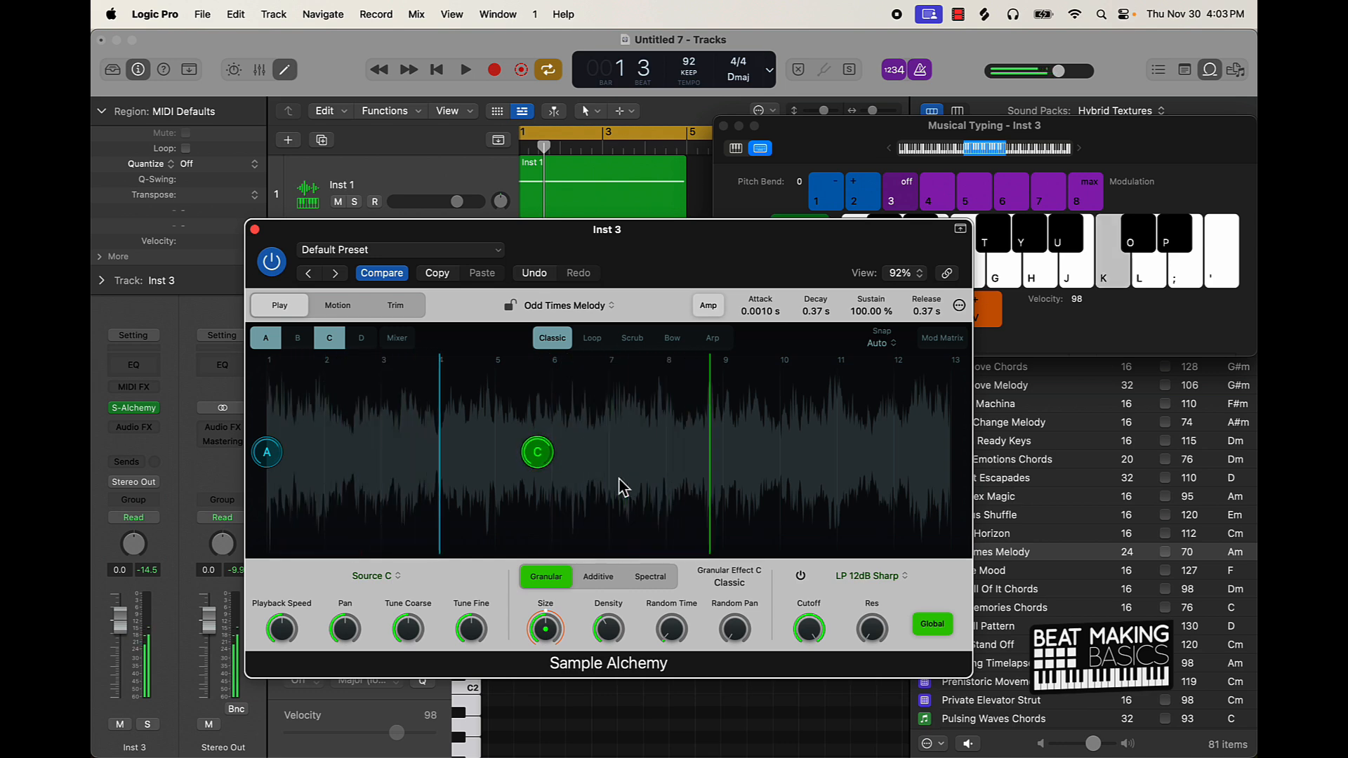
In the source mixer, set source A to about -4.3 and source C to a much lower level while playing notes
click(398, 339)
drag(274, 408, 281, 497)
key(k)
key(k)
drag(331, 397, 284, 403)
key(k)
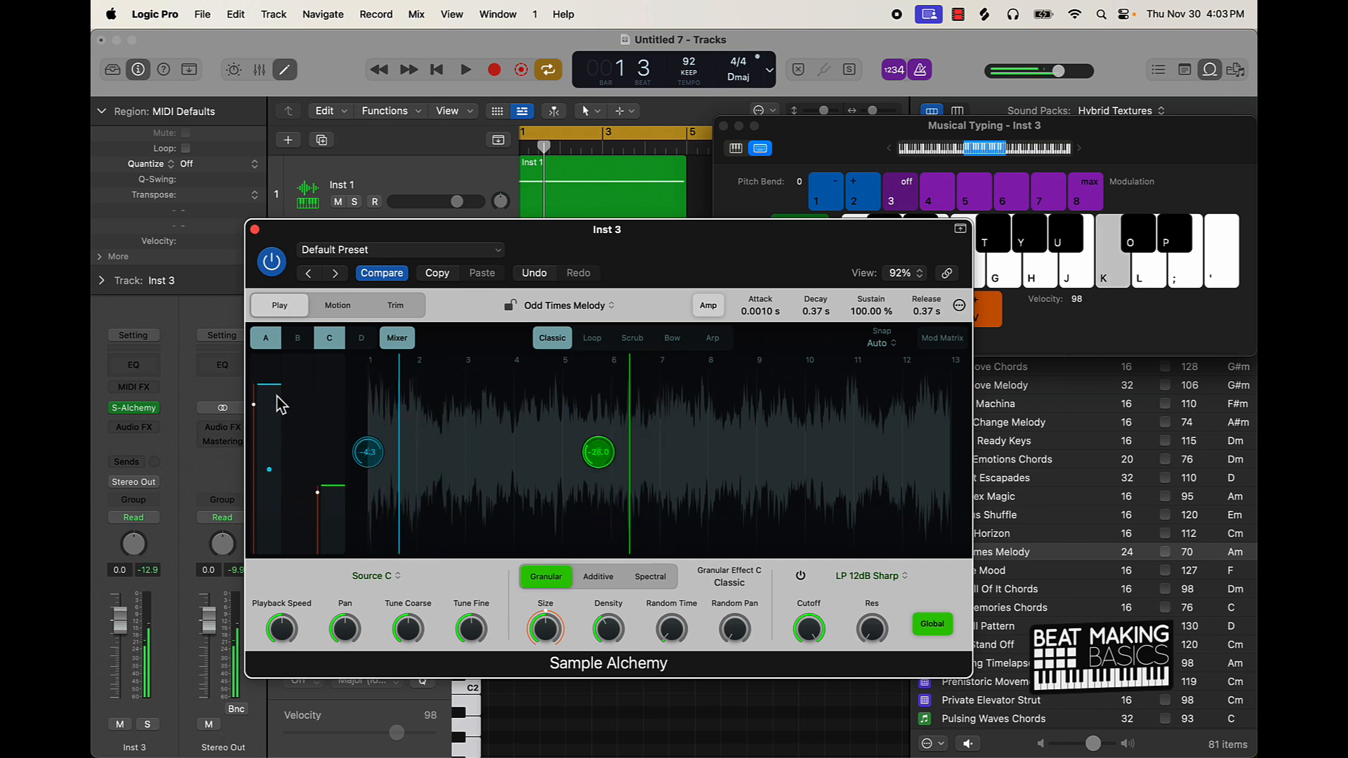
Move source C to about beat 5 of the sample, and switch to the Bow play mode while playing notes
key(h)
drag(598, 469, 562, 472)
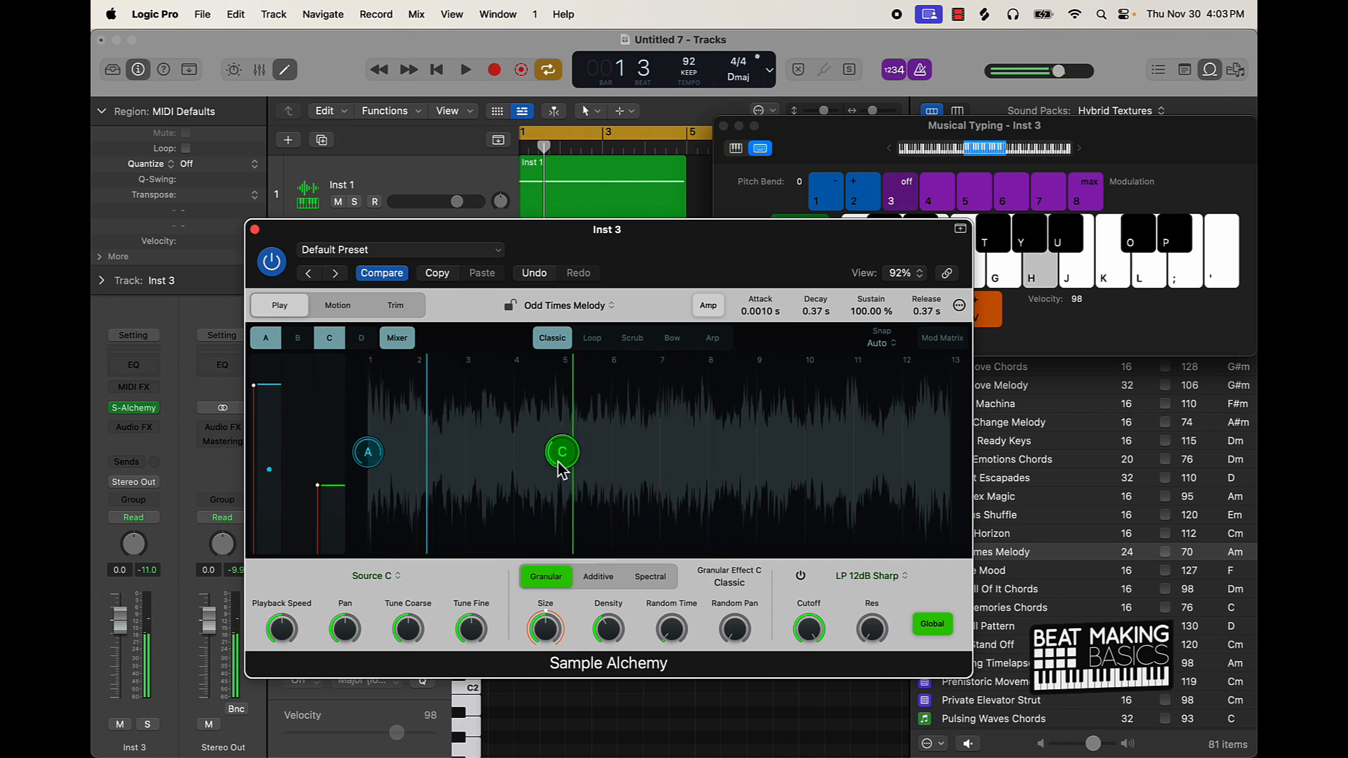
key(k)
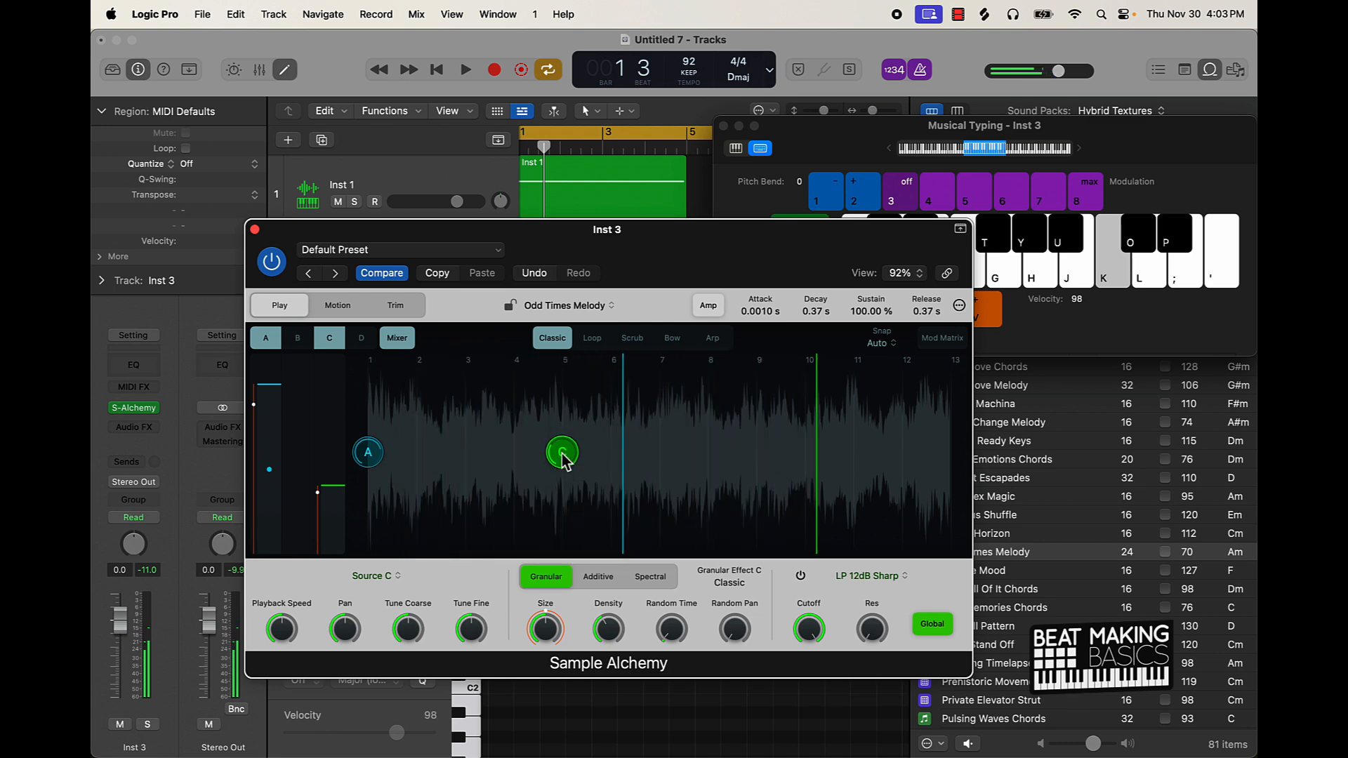
click(671, 338)
key(k)
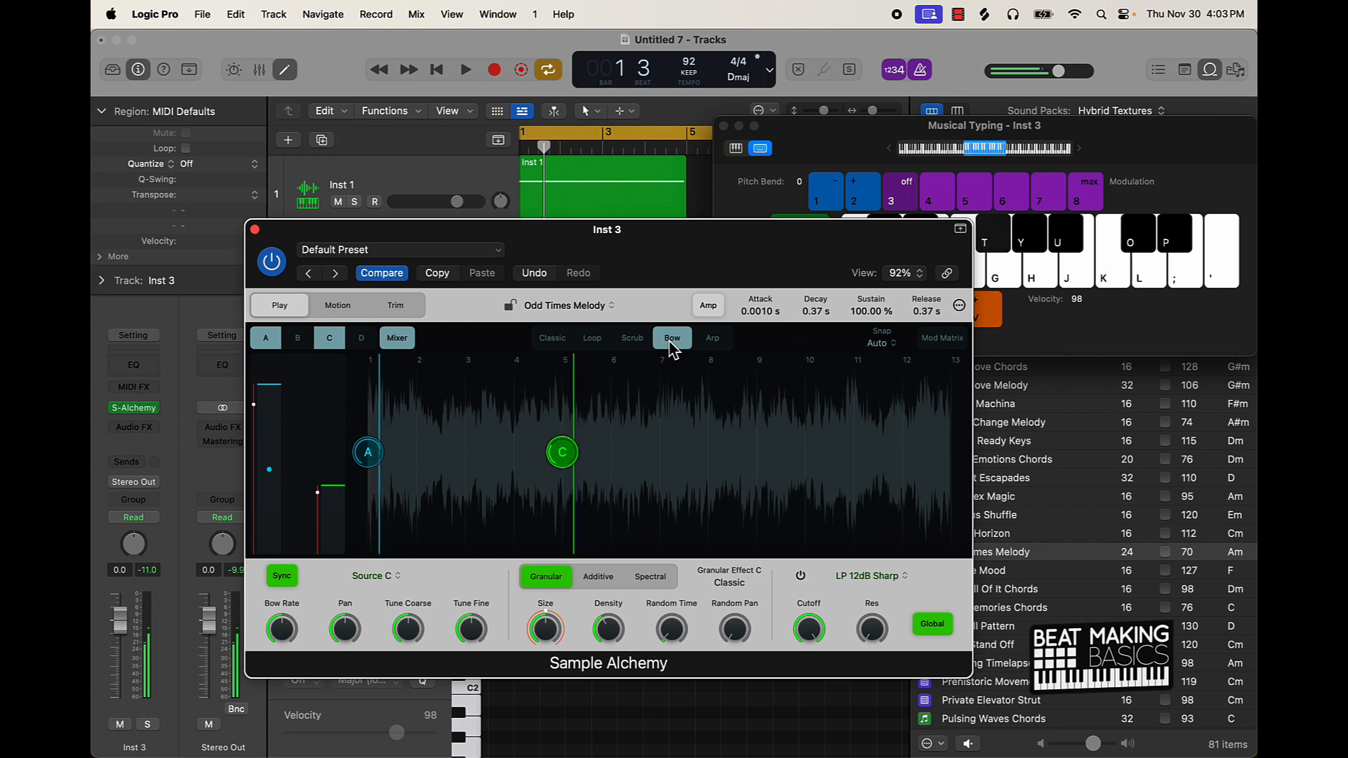
Play notes in Bow mode, close the instrument window, and mute the Inst 3 track
key(y)
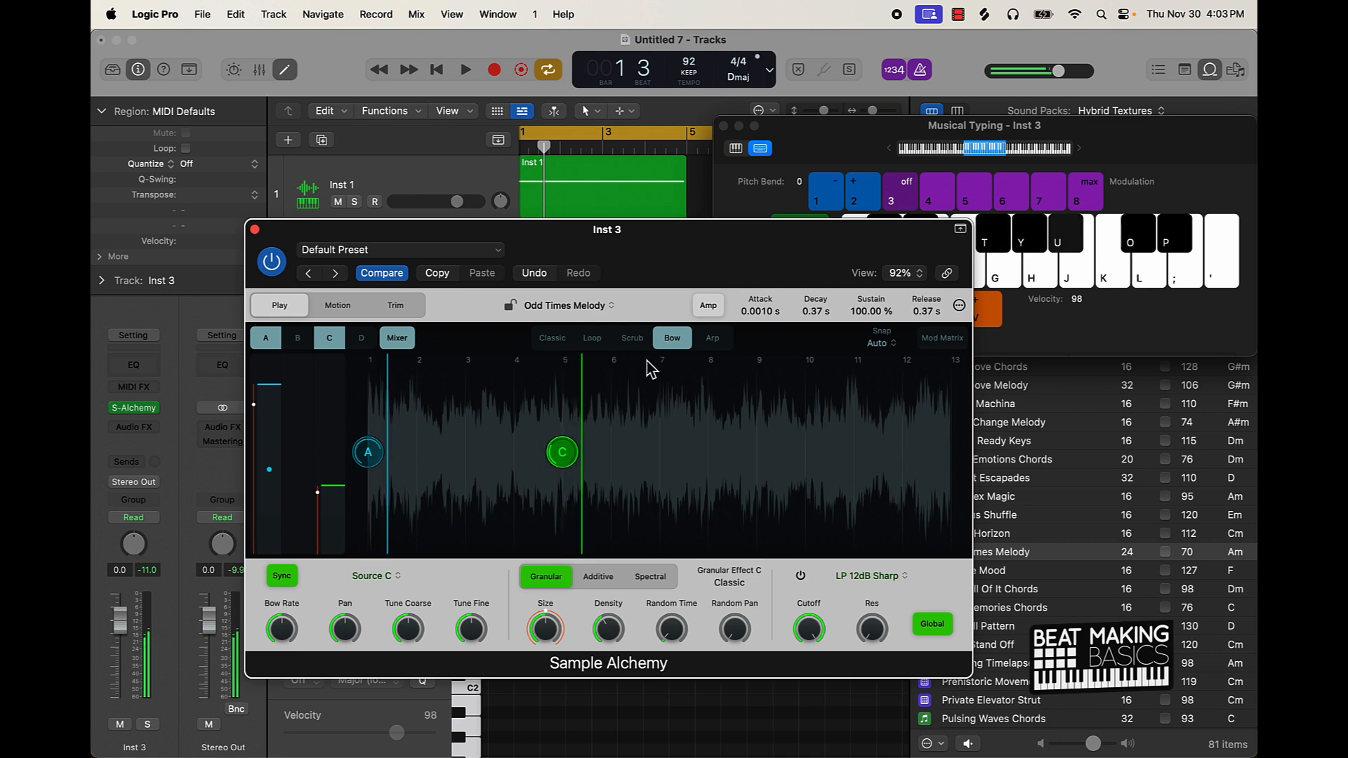
key(y)
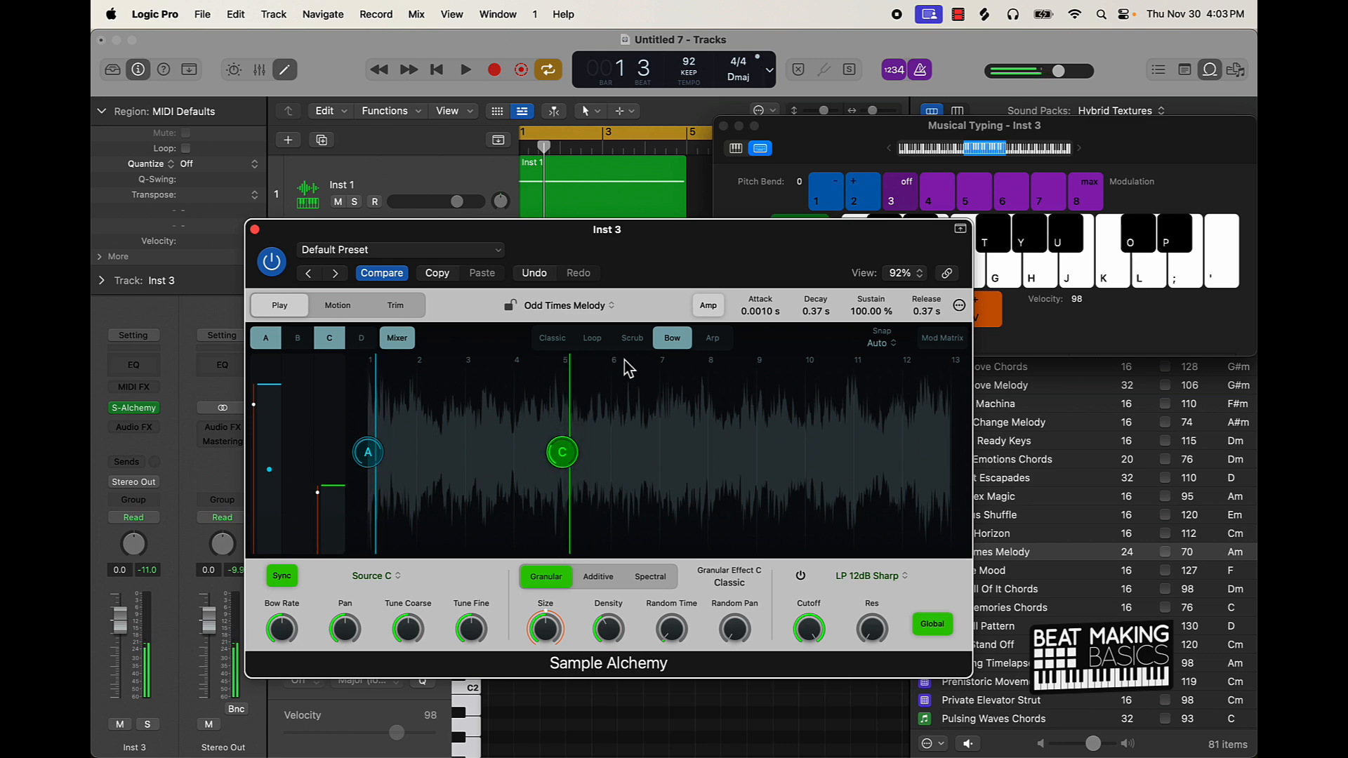
click(255, 230)
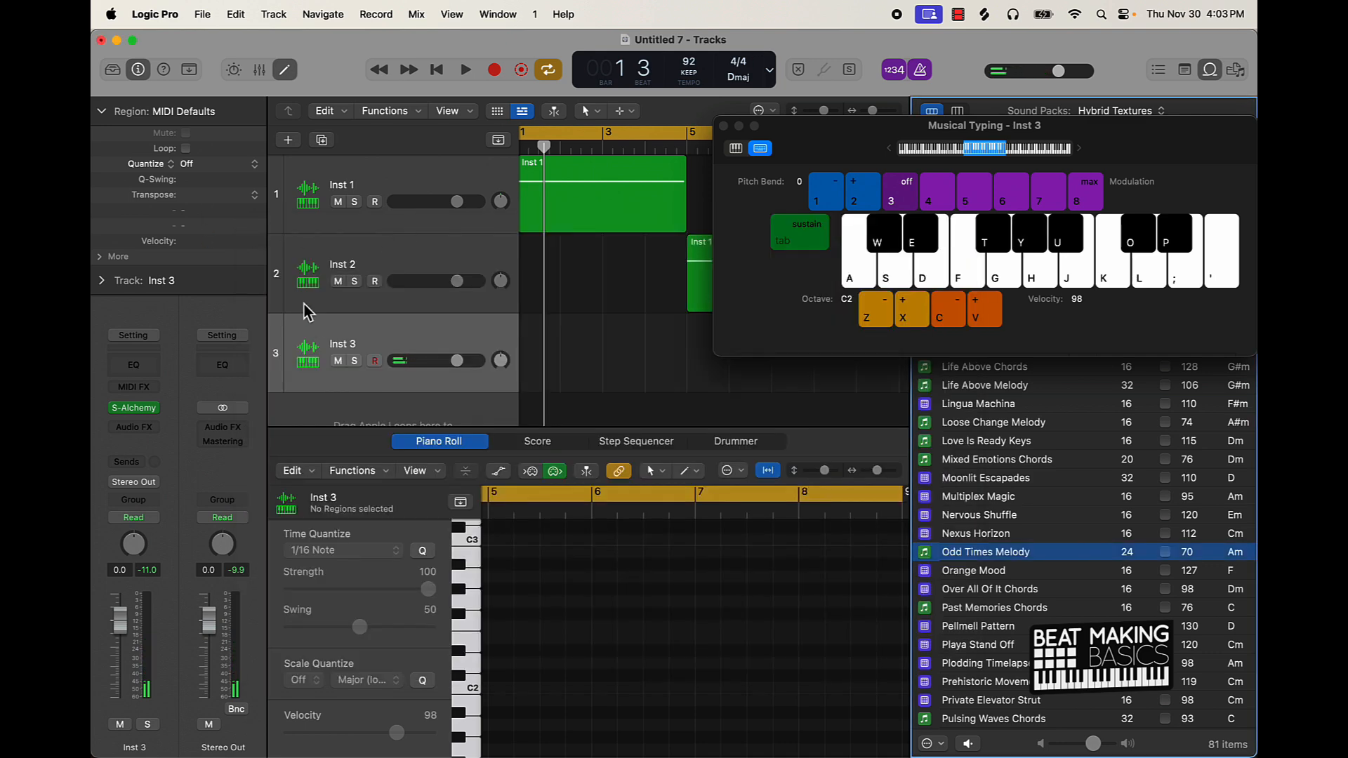
click(338, 361)
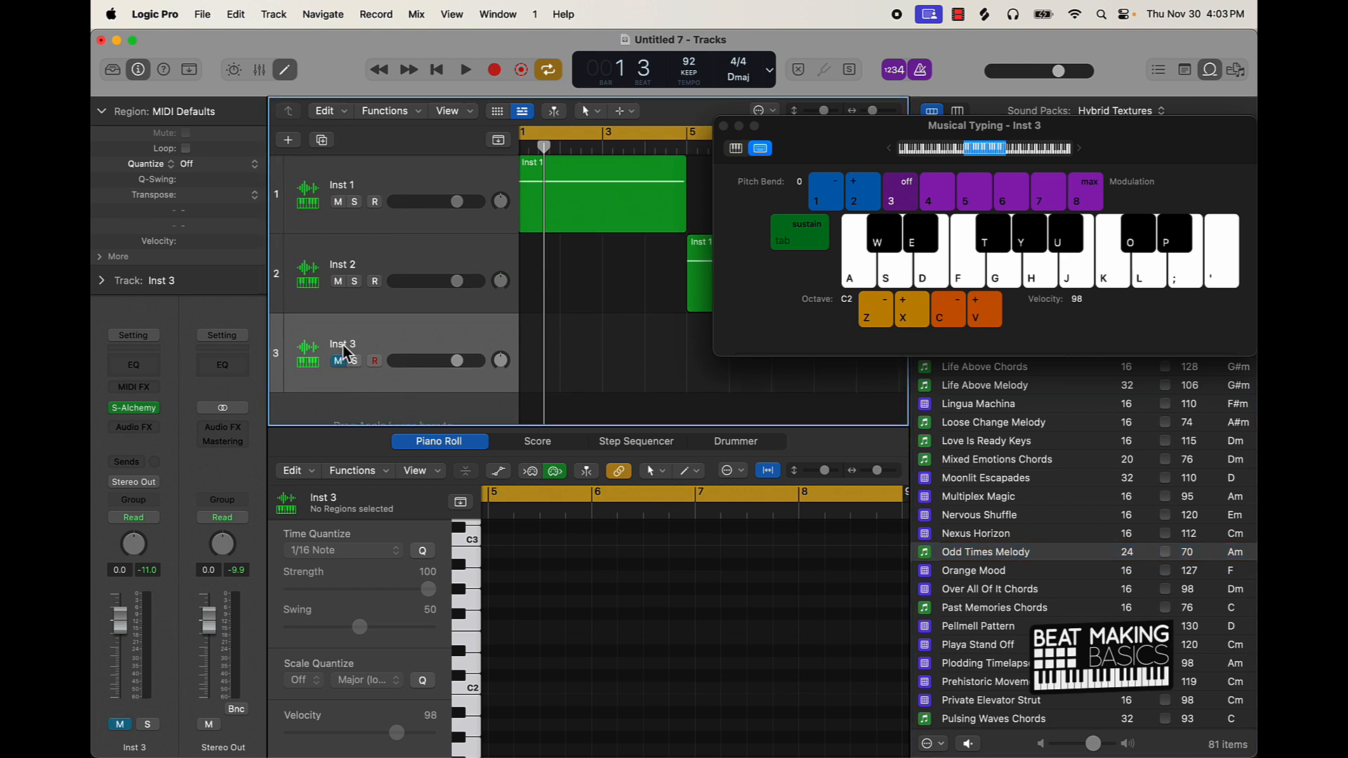
Select the Inst 1 track, close Musical Typing, and shorten the cycle range to end at bar 5
click(291, 204)
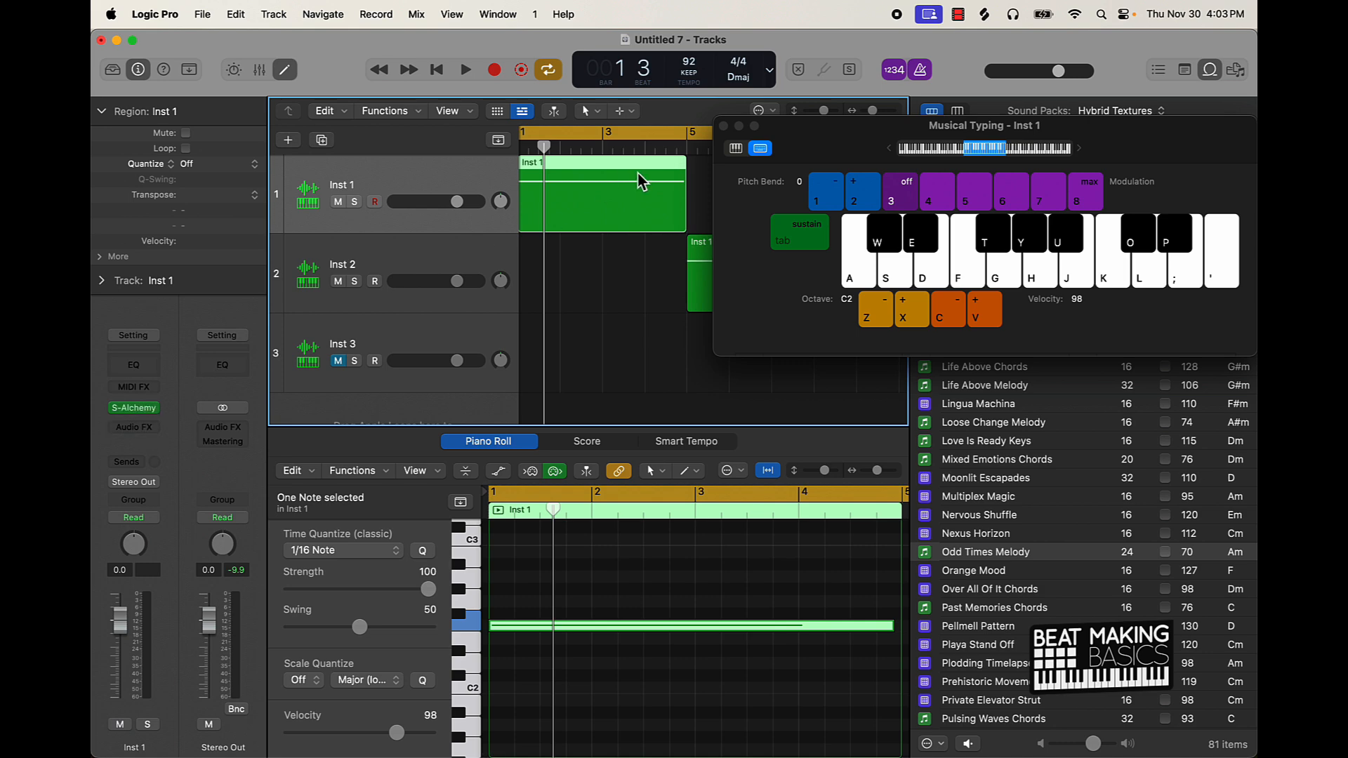
click(724, 127)
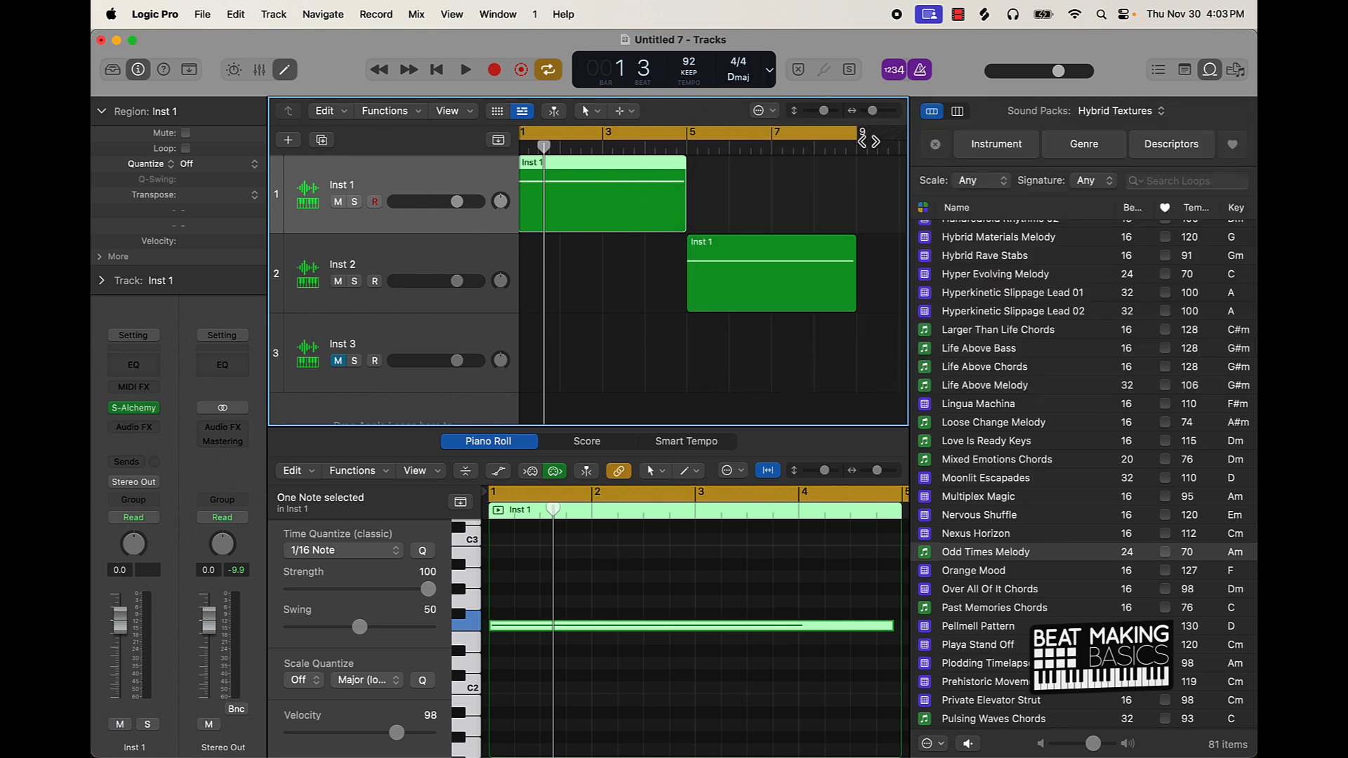
drag(857, 135, 695, 134)
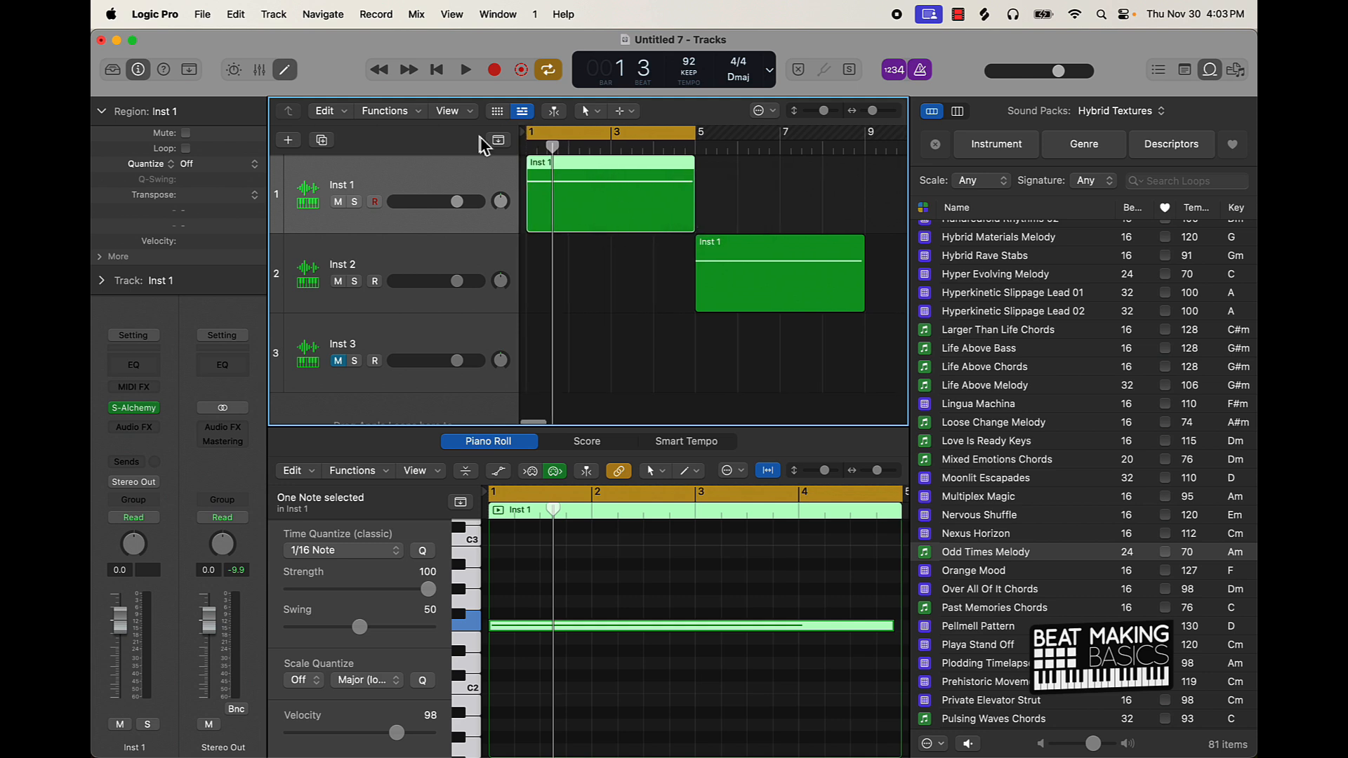
Insert a stereo Beat Breaker effect from the Multi Effects category on the Inst 1 channel strip
click(153, 433)
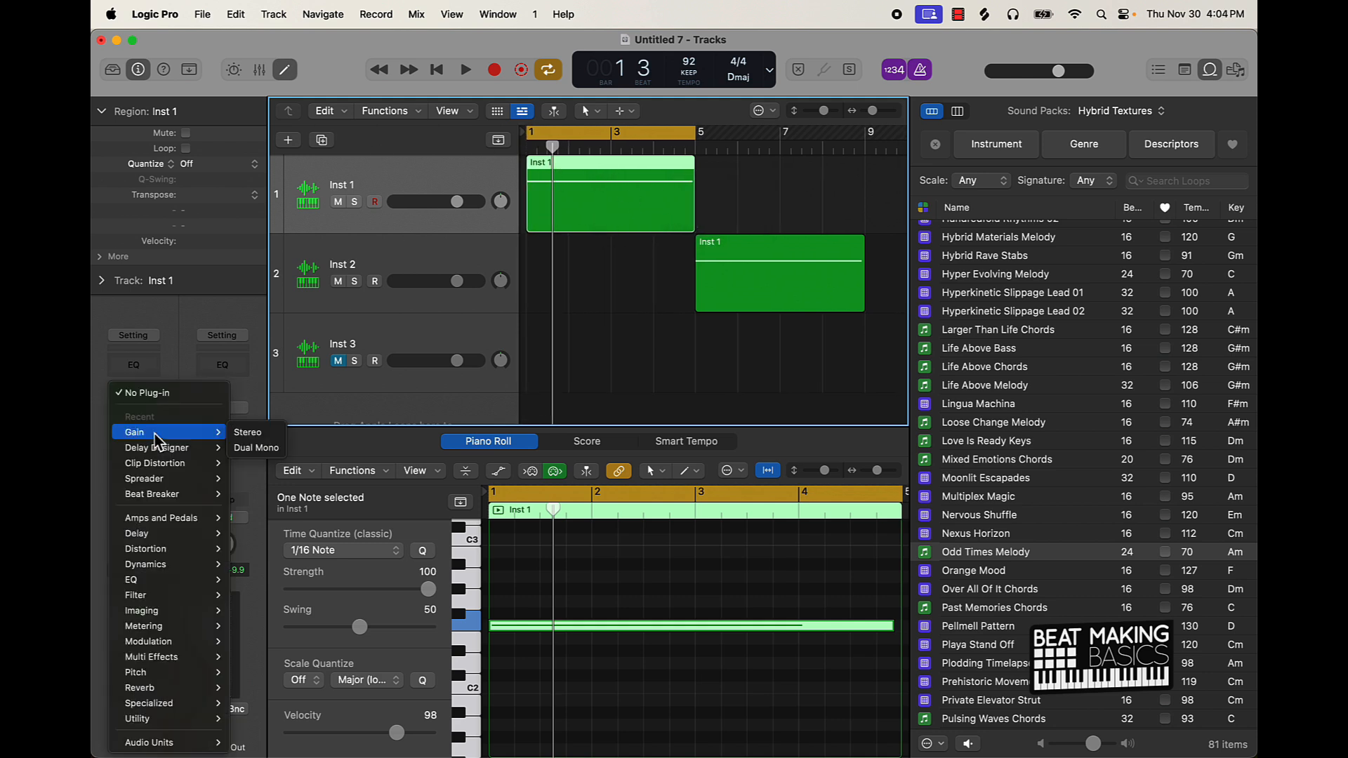
mouse_move(163, 662)
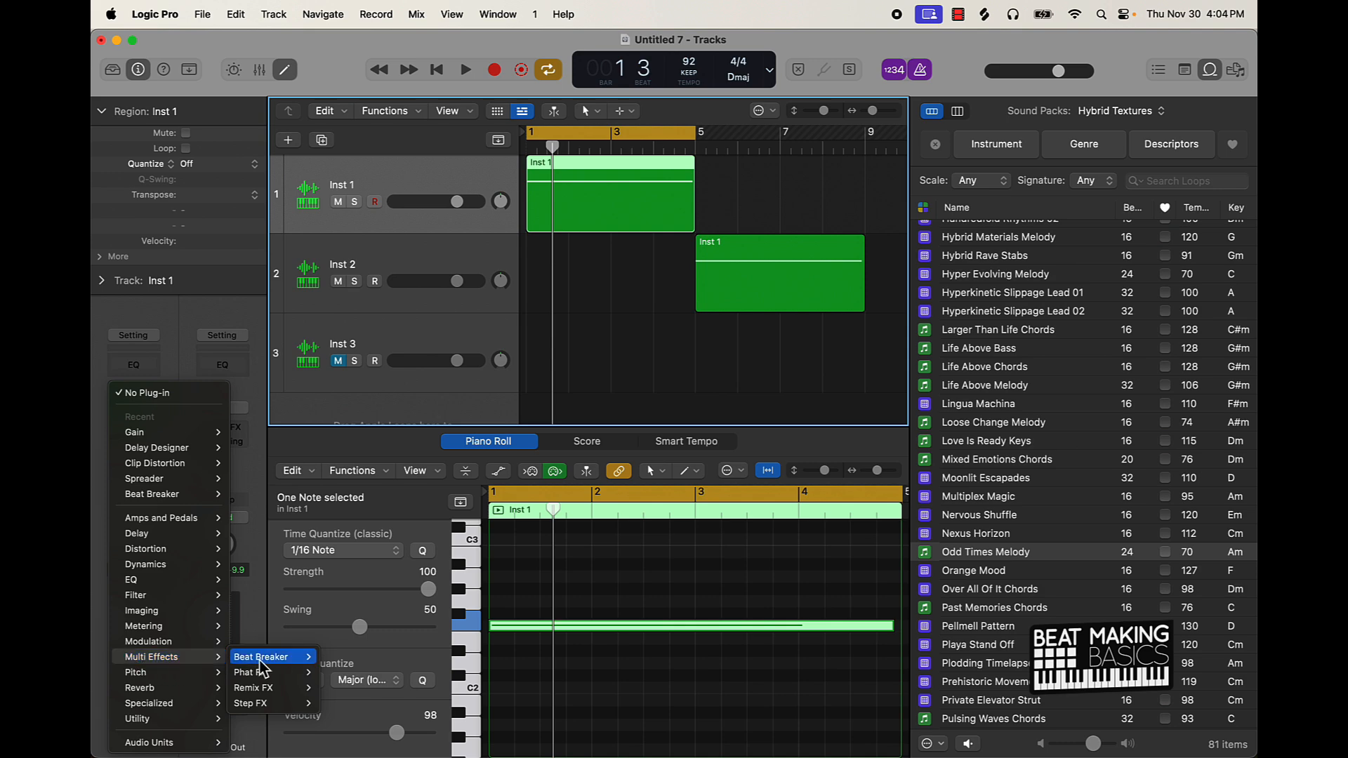
mouse_move(270, 657)
click(338, 666)
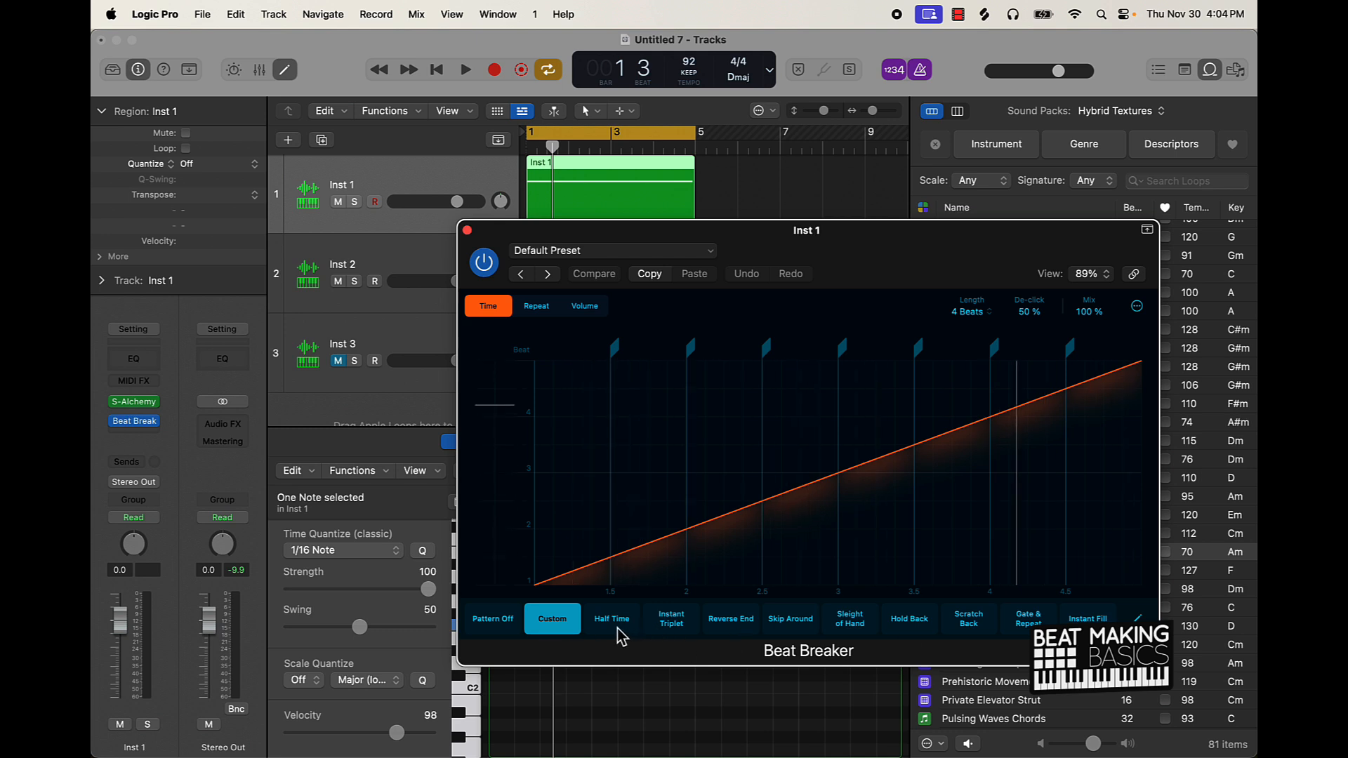
Play the Inst 1 loop and apply the Half Time pattern in Beat Breaker
key(space)
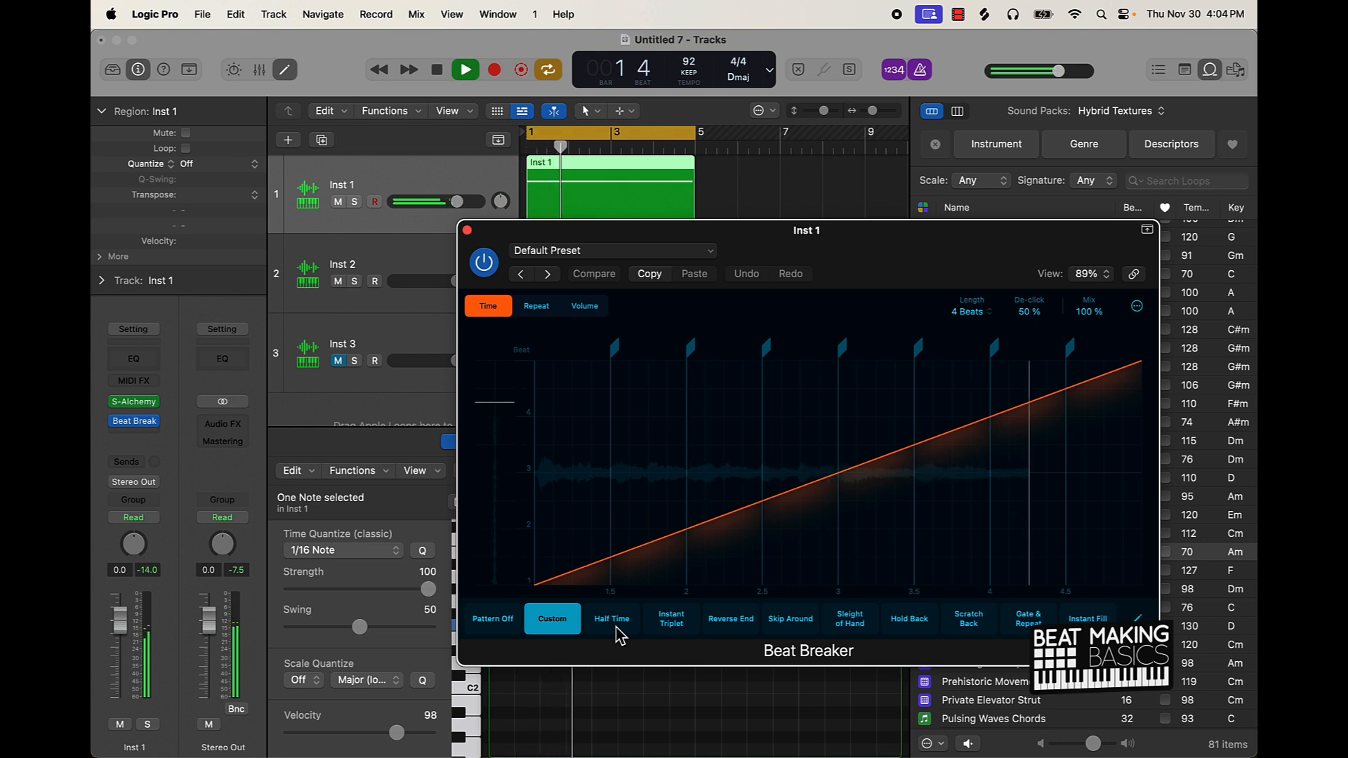
click(617, 631)
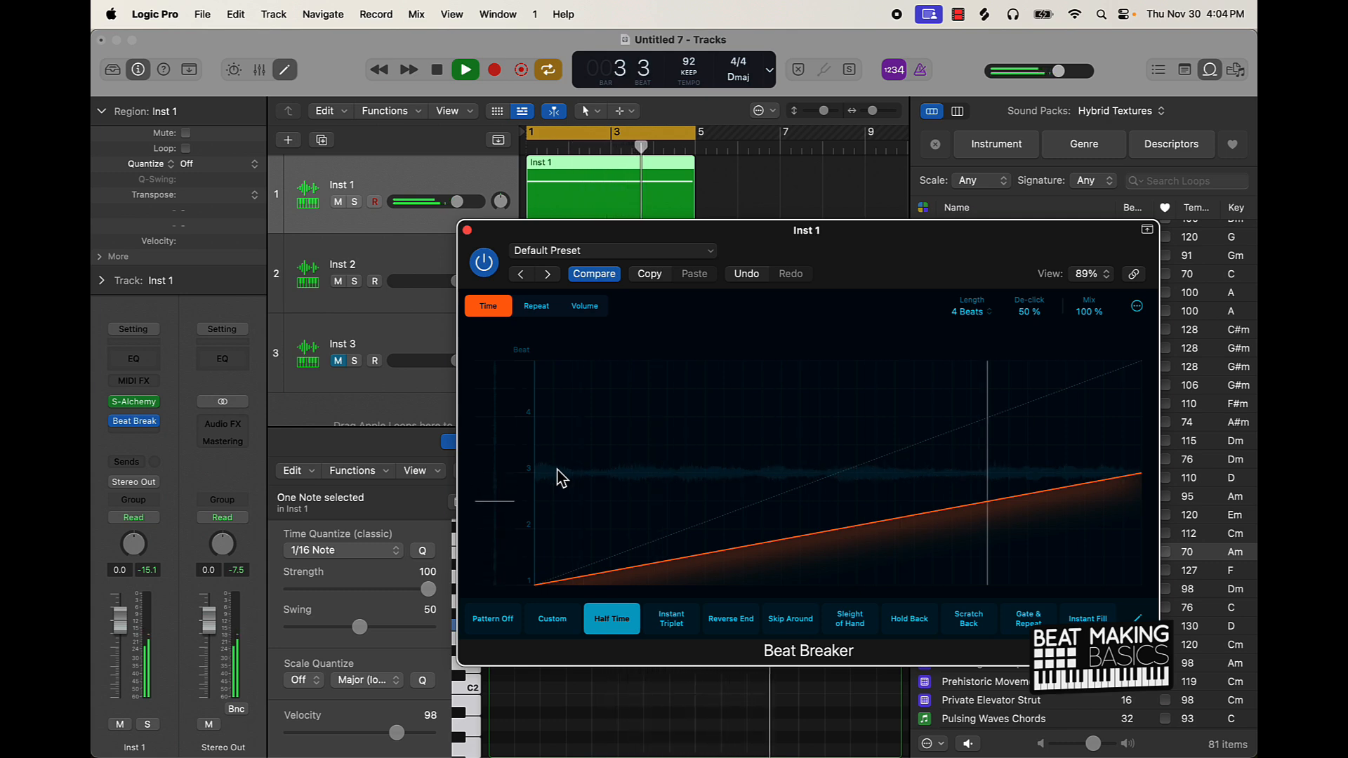
key(space)
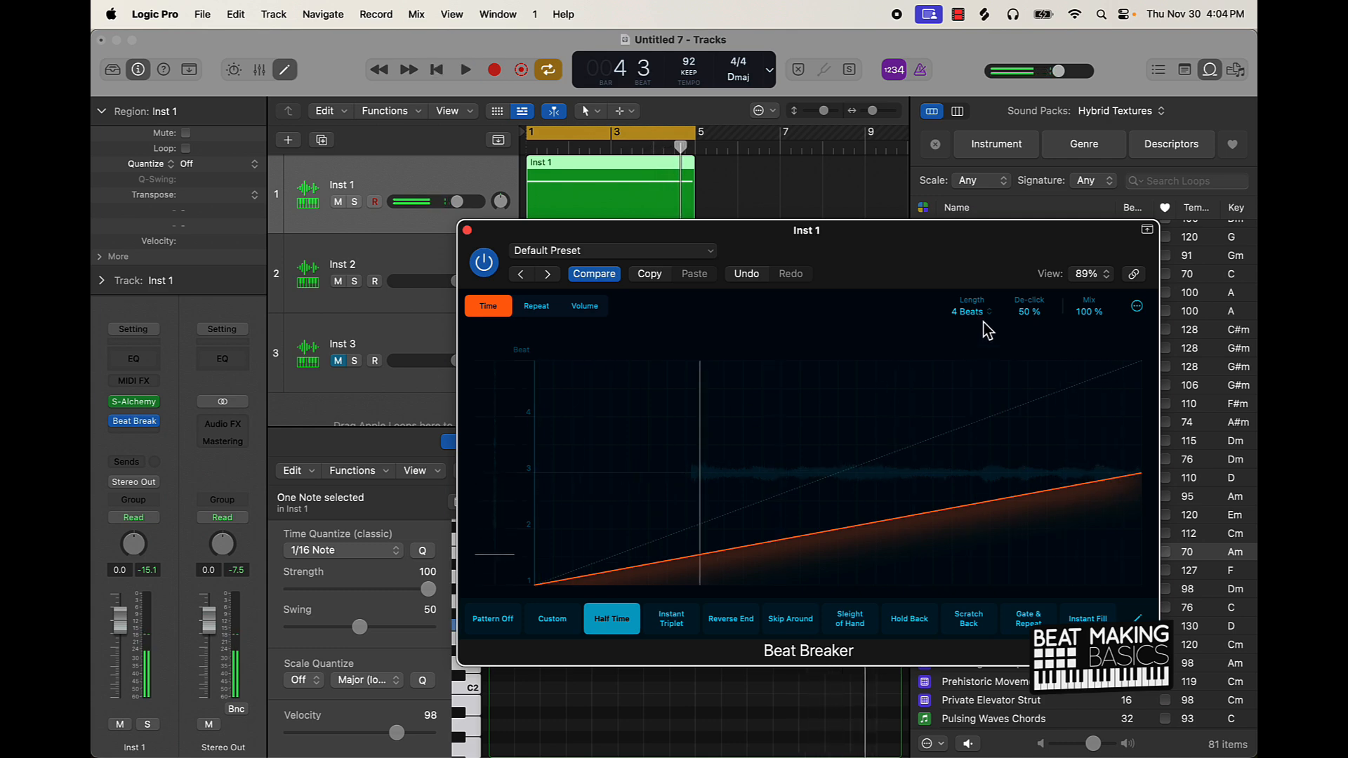
Try a Beat Breaker pattern length of 8 Beats during playback, change it to 16 Beats, and listen to the loop
click(976, 312)
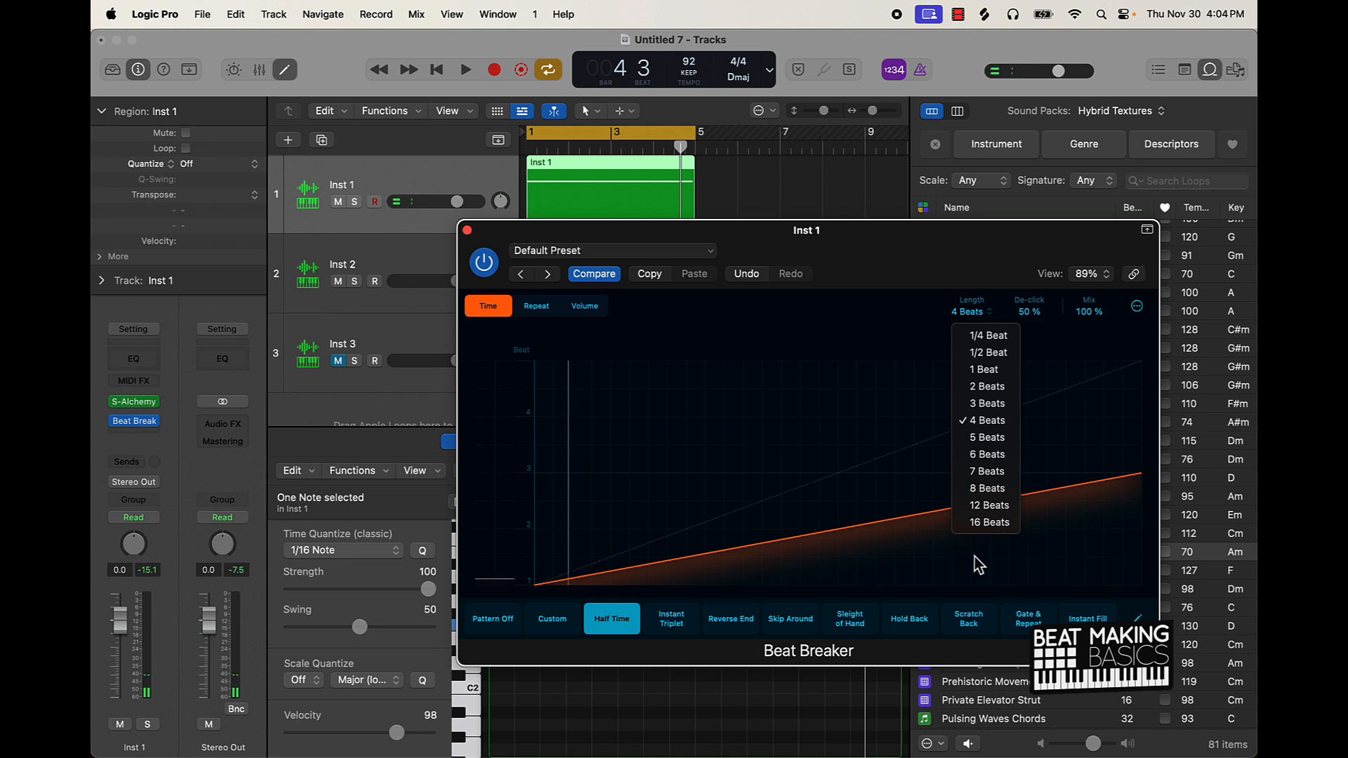
click(992, 493)
key(space)
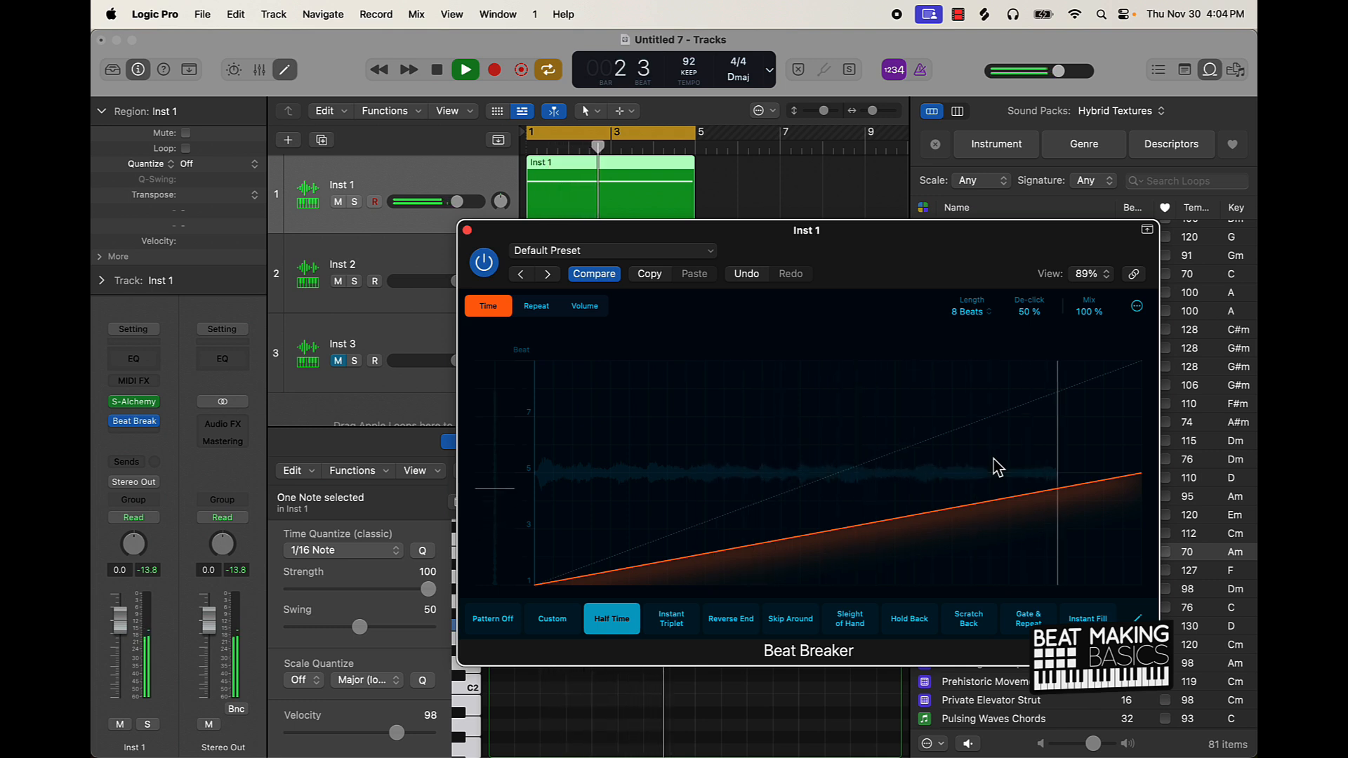
click(977, 311)
click(989, 521)
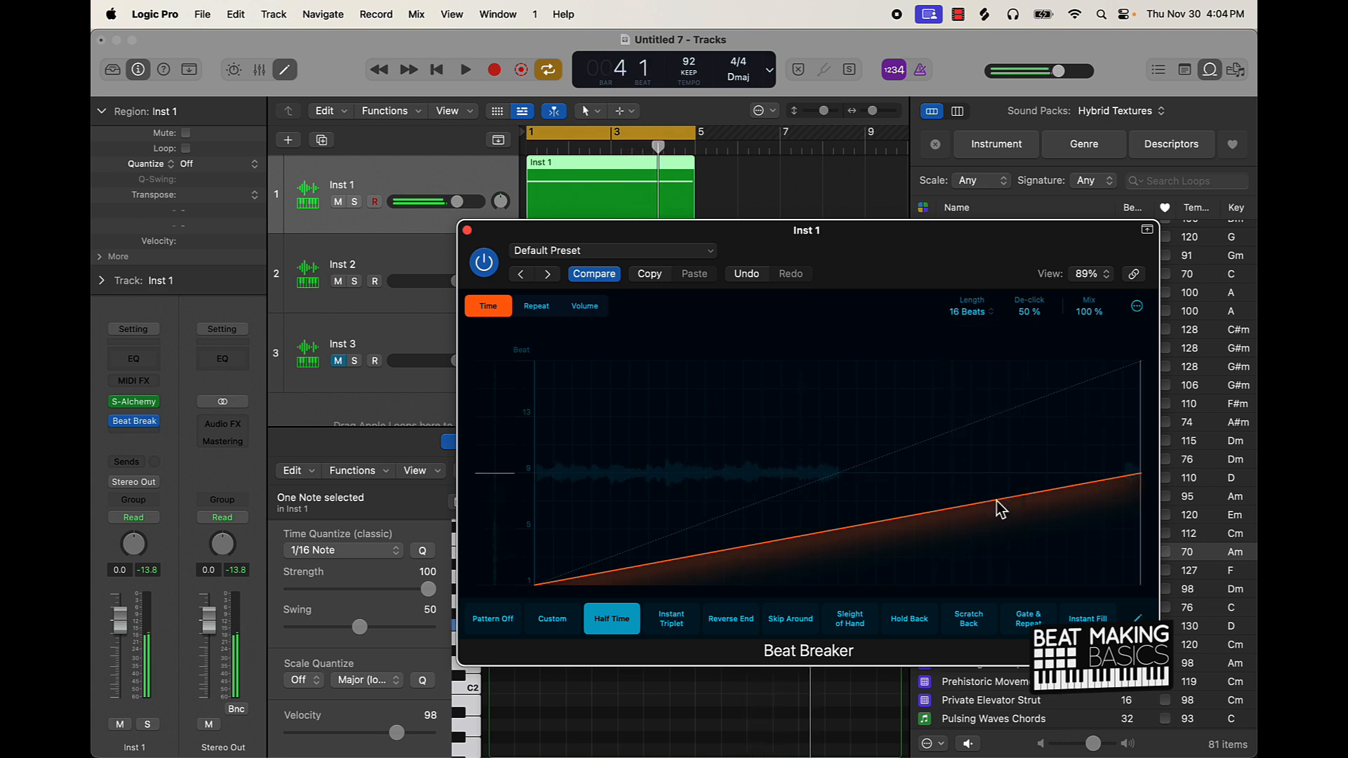
key(space)
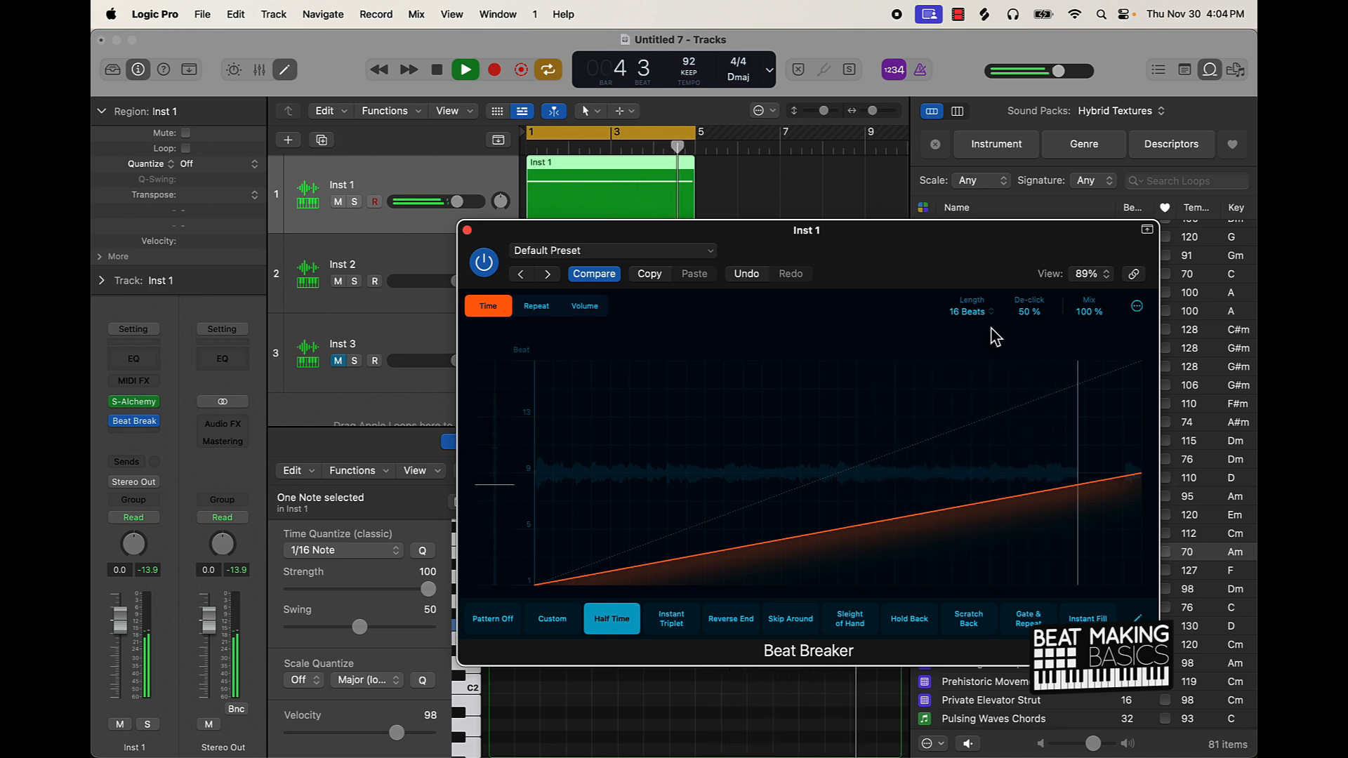
key(space)
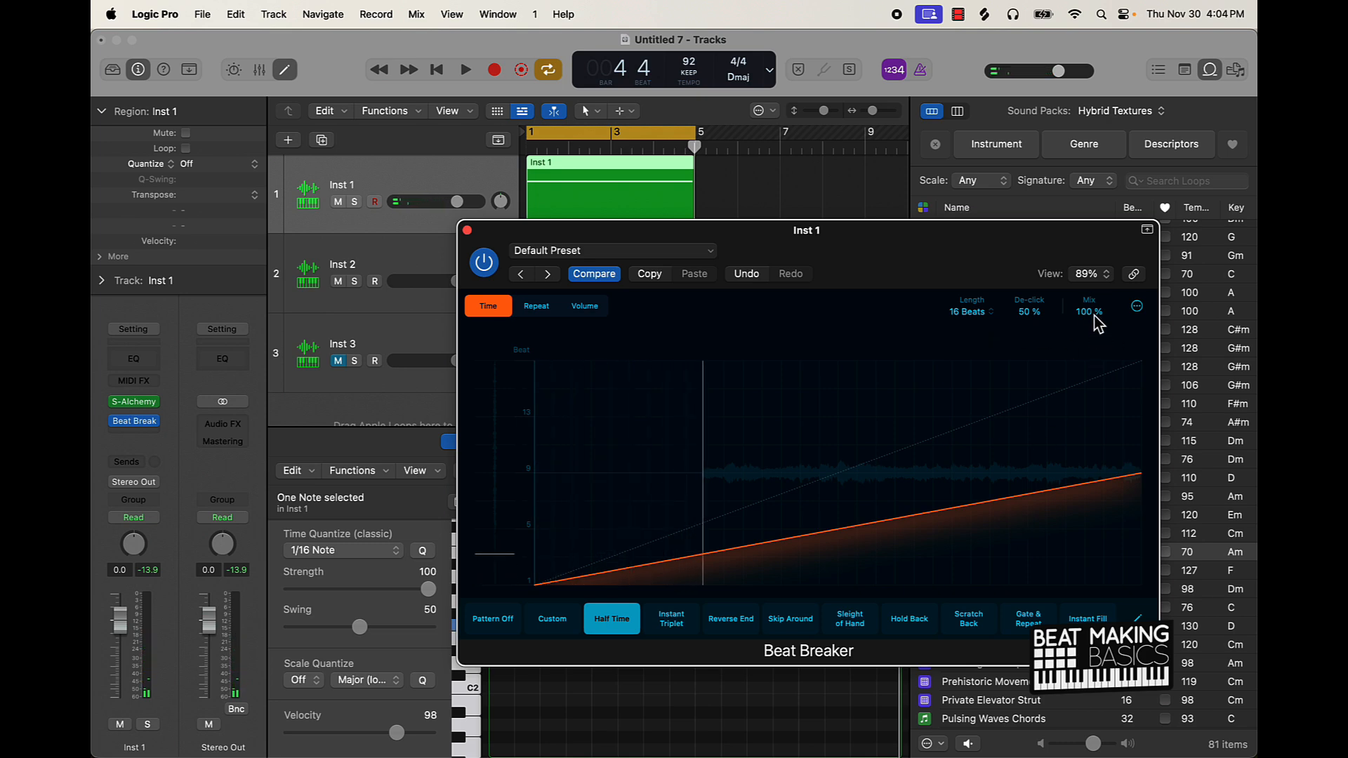
Set the Beat Breaker mix to 40 % and play the loop to hear the blend
drag(1092, 324, 1067, 385)
key(space)
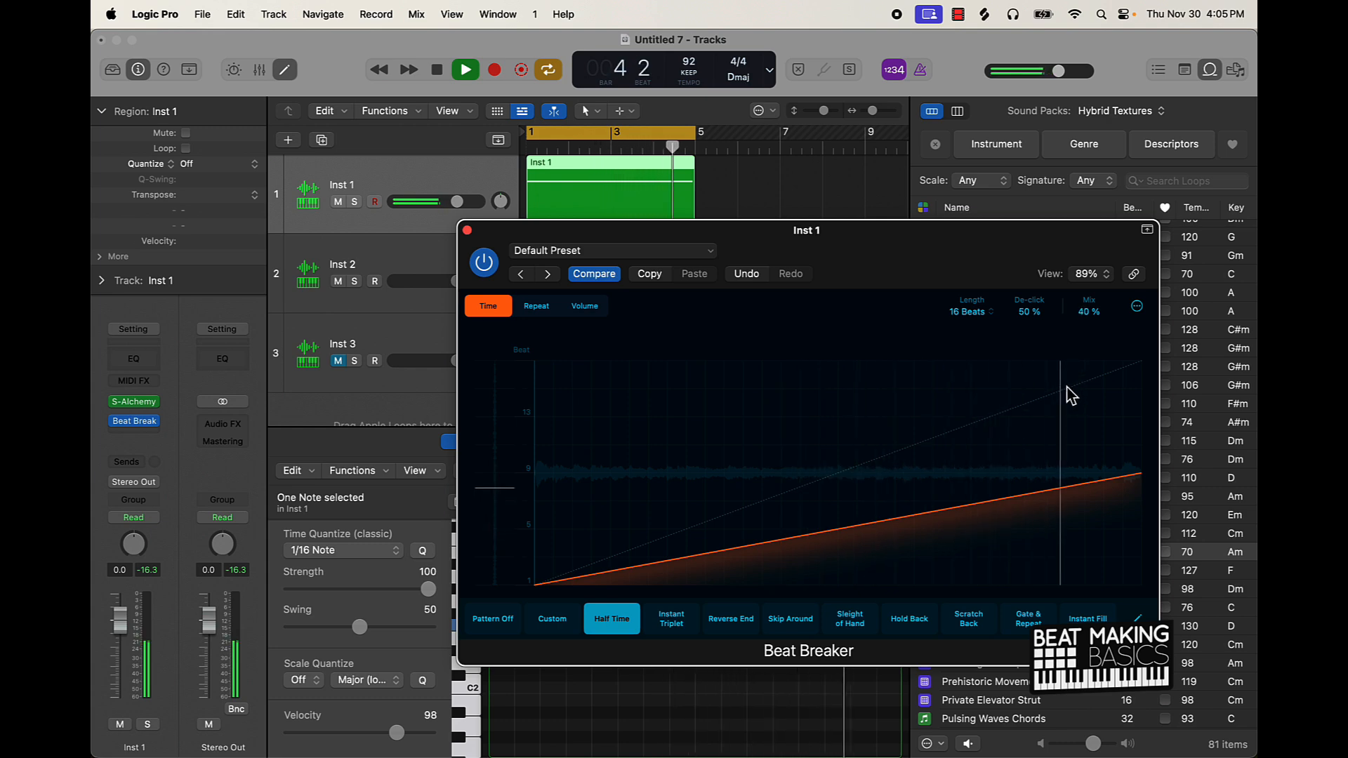
key(space)
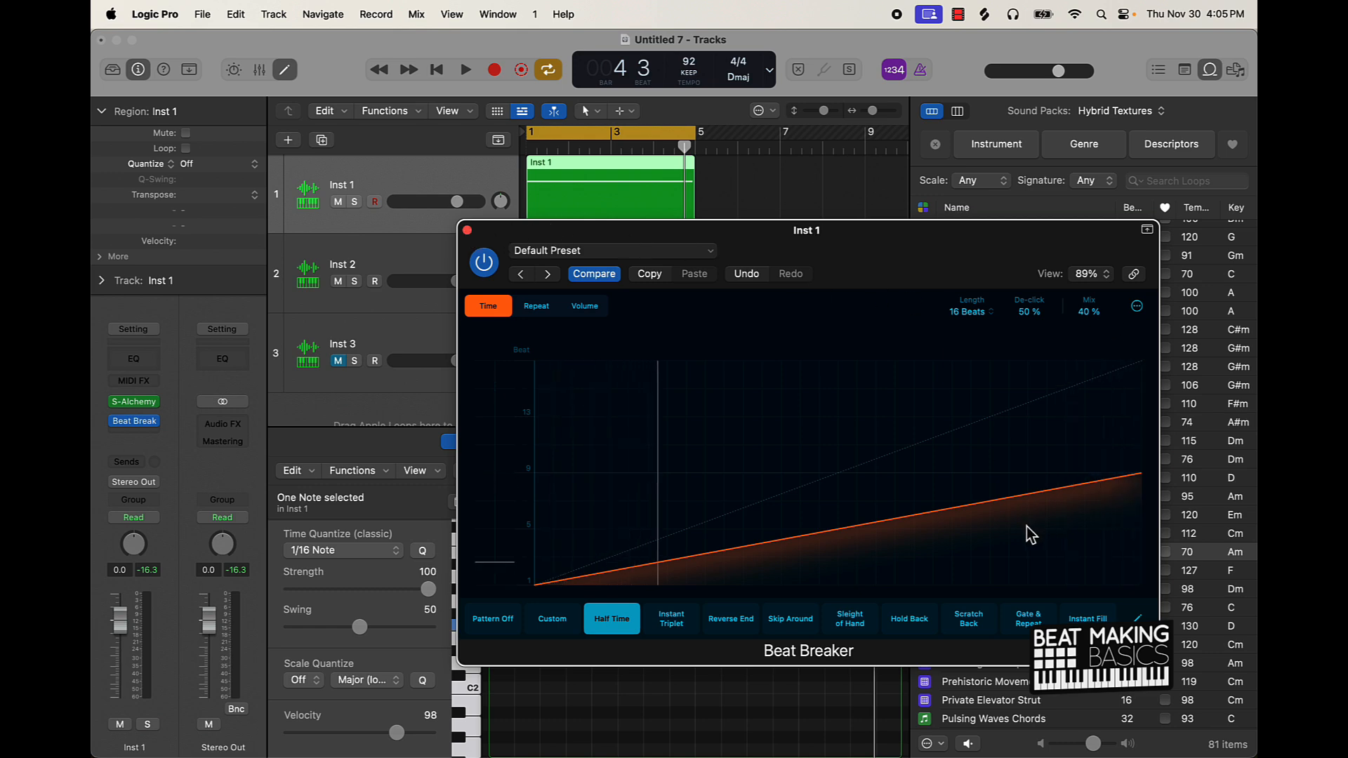
Add a second stereo Beat Breaker to the Inst 1 channel strip and set its pattern length to 16 Beats
click(467, 231)
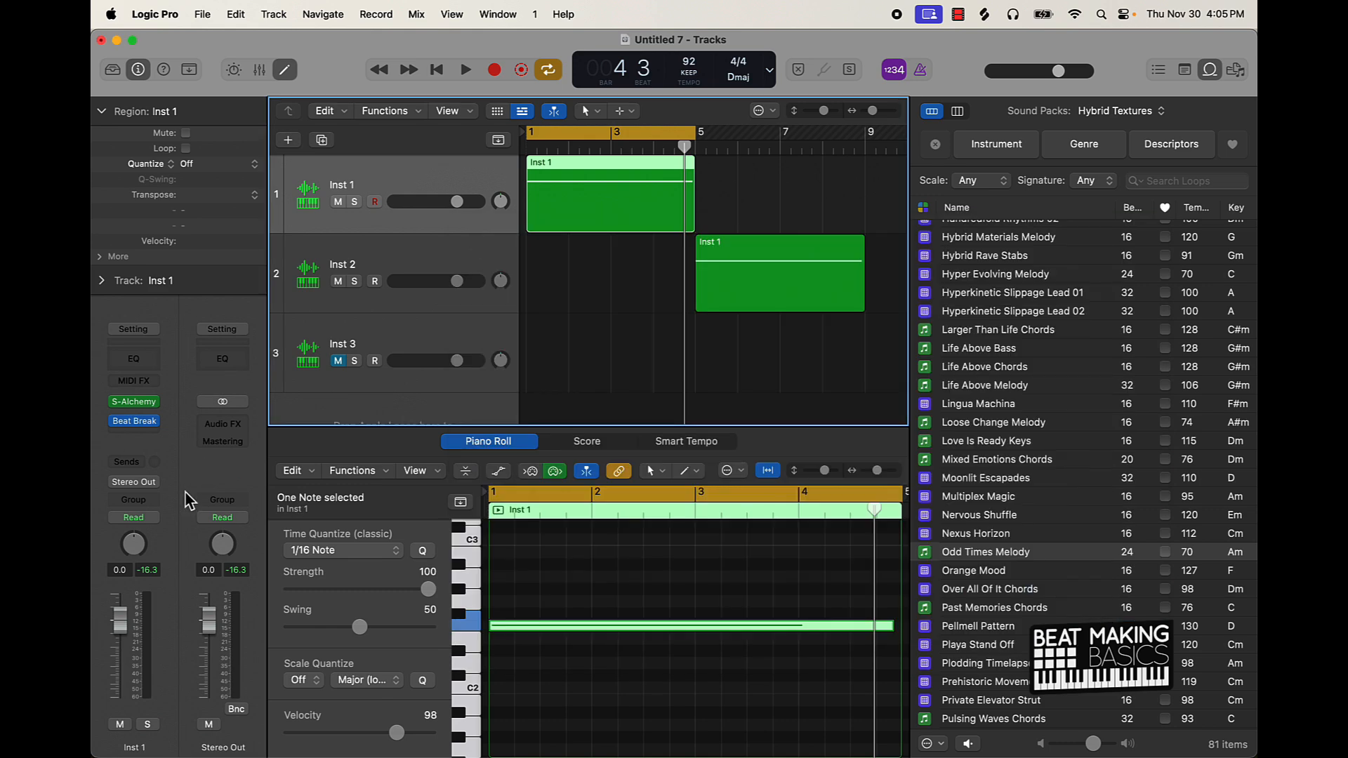
click(141, 434)
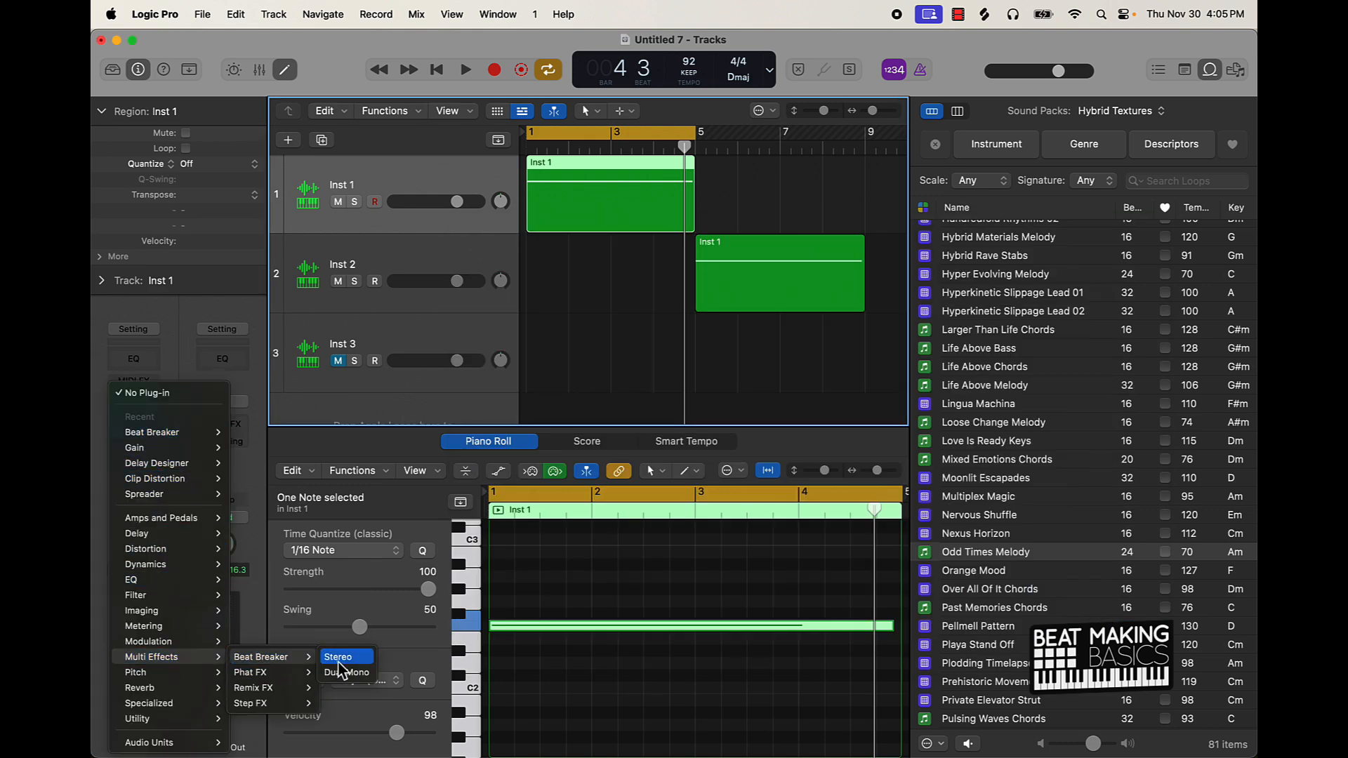
click(337, 667)
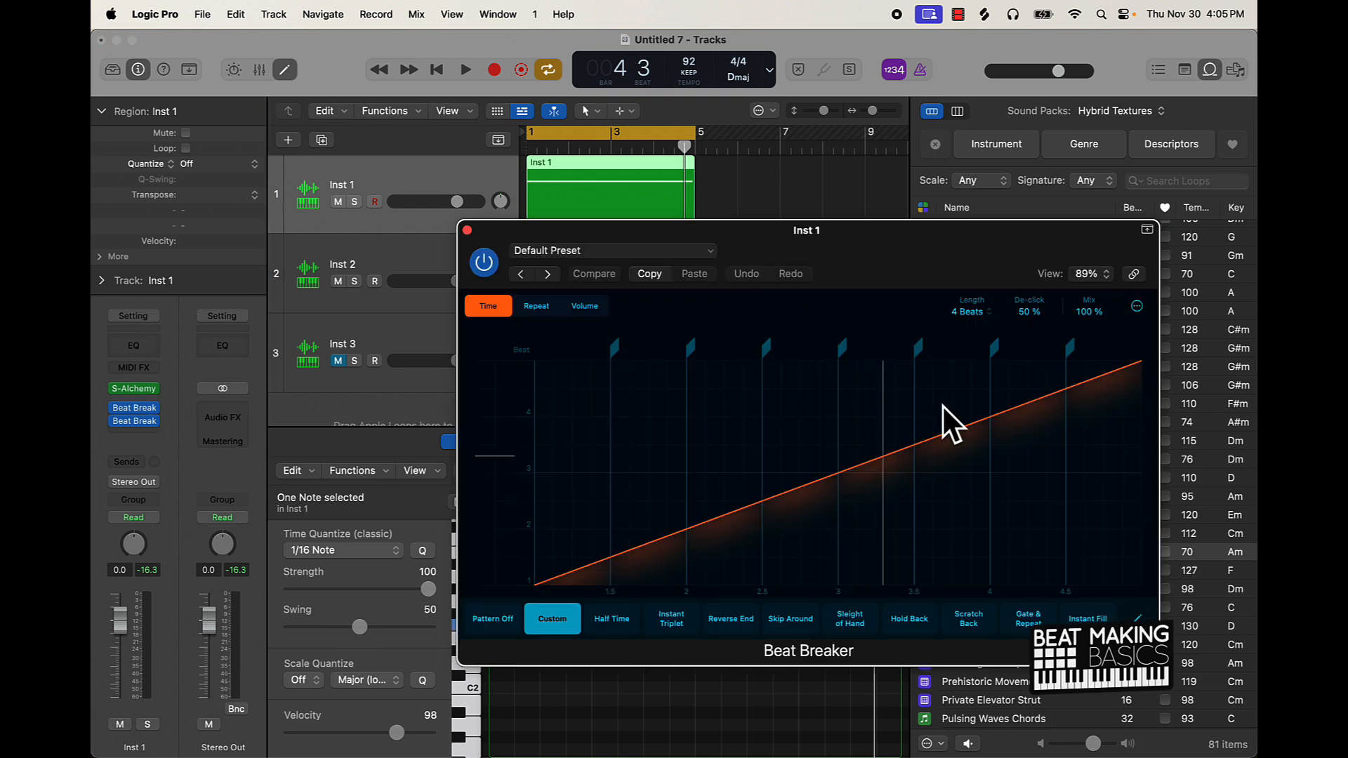
click(971, 311)
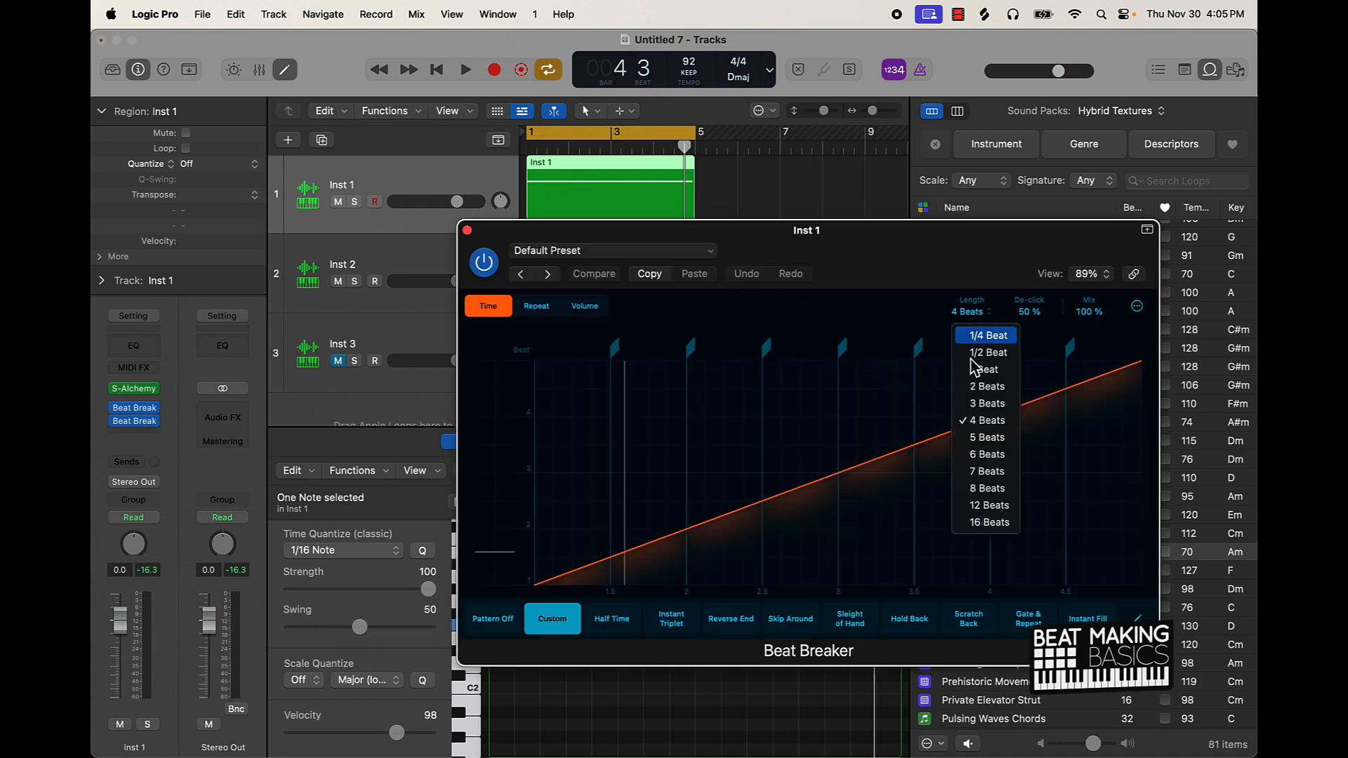
click(986, 522)
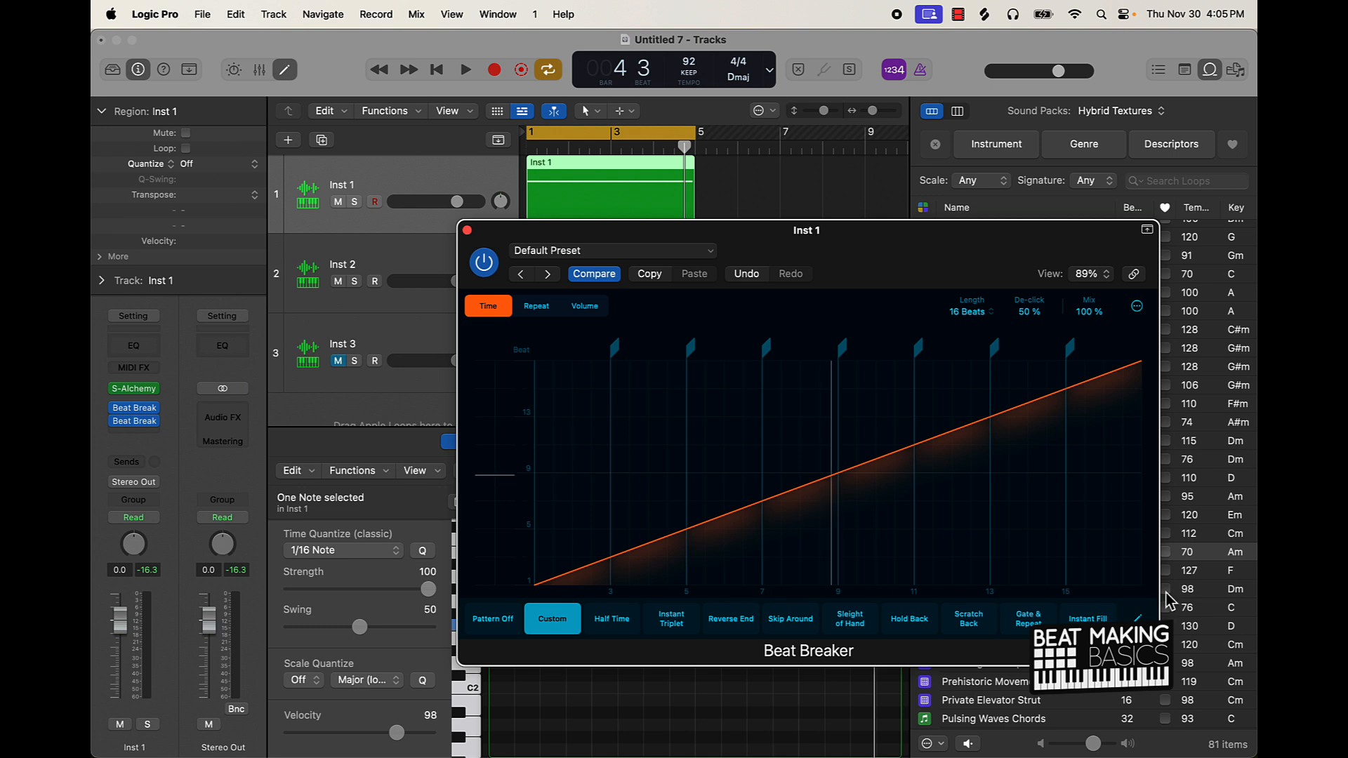
Add slice markers at beats 16 and 14, shift the beat 15 slice to an earlier input beat, and set beat 16's input to 15.00
click(1106, 377)
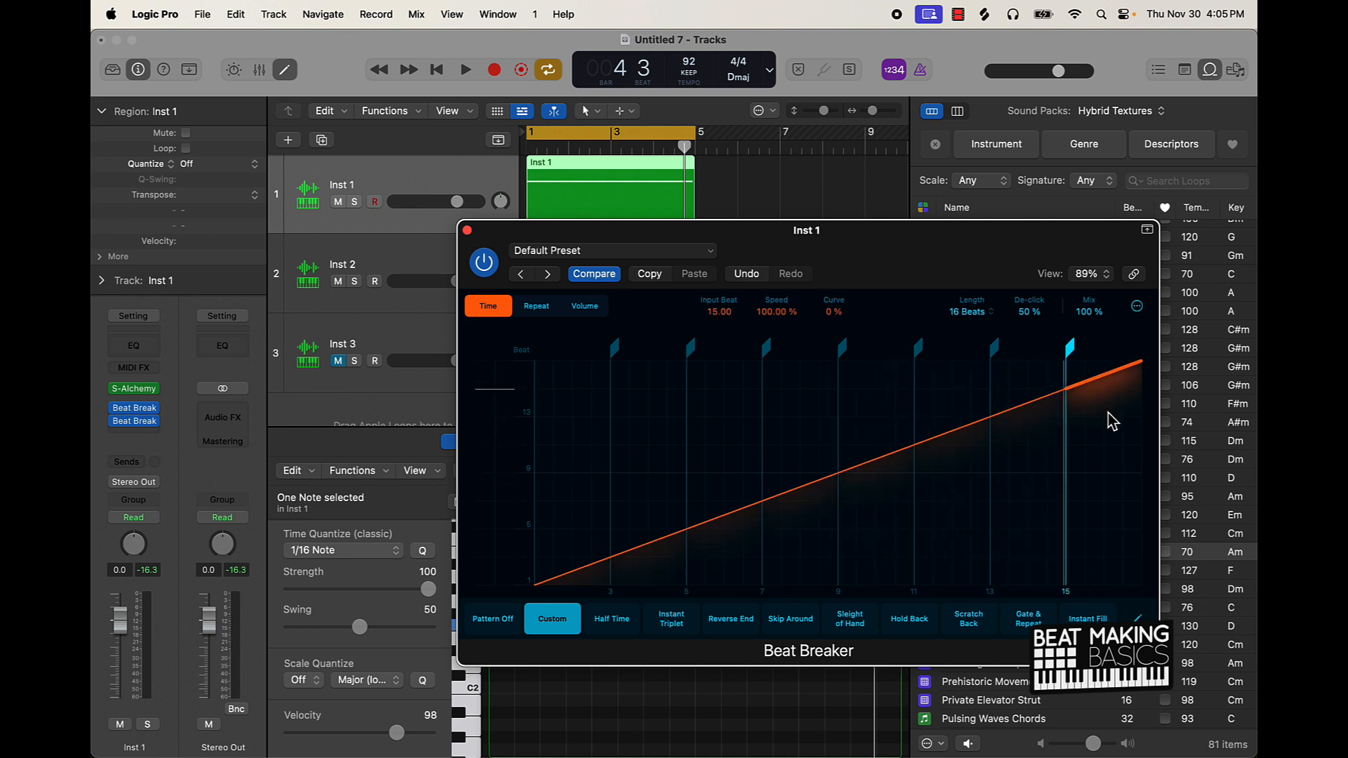
drag(1107, 413, 1108, 408)
click(1111, 354)
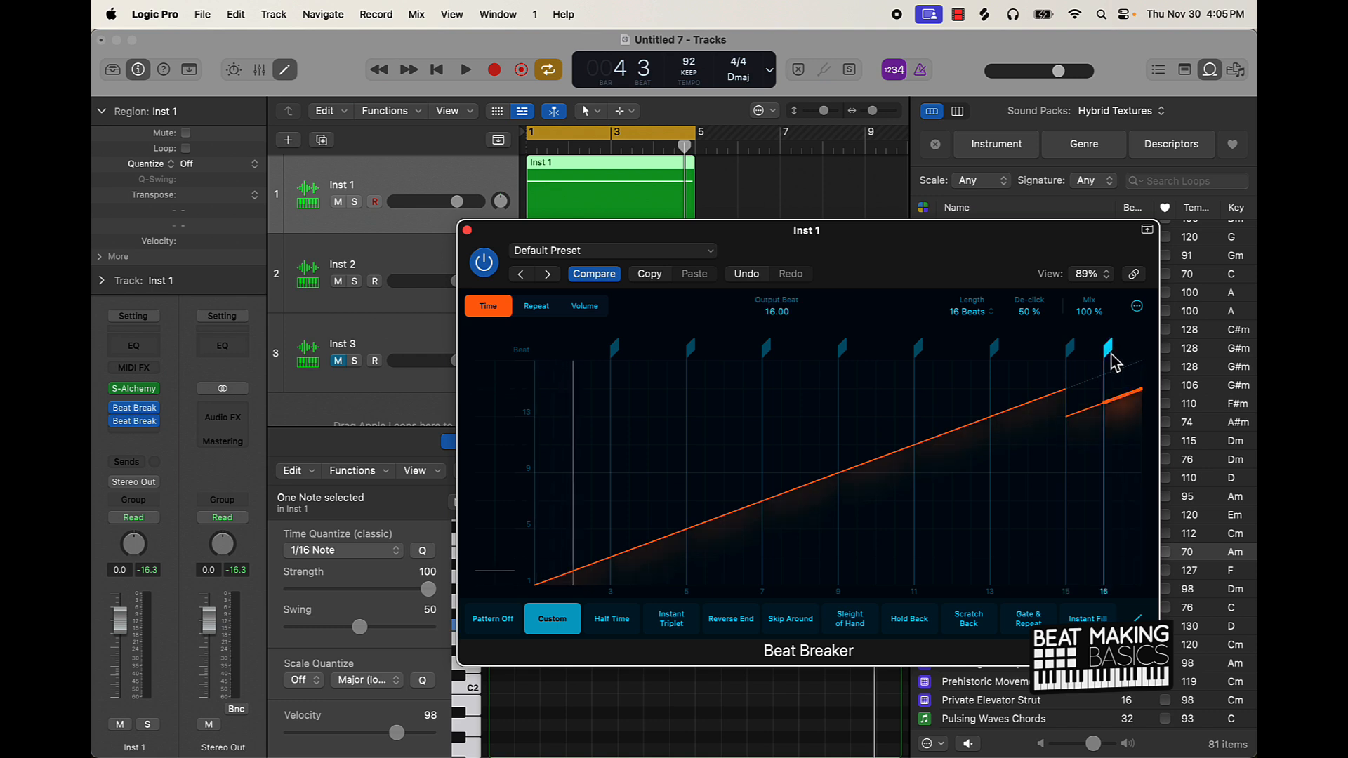
click(1030, 351)
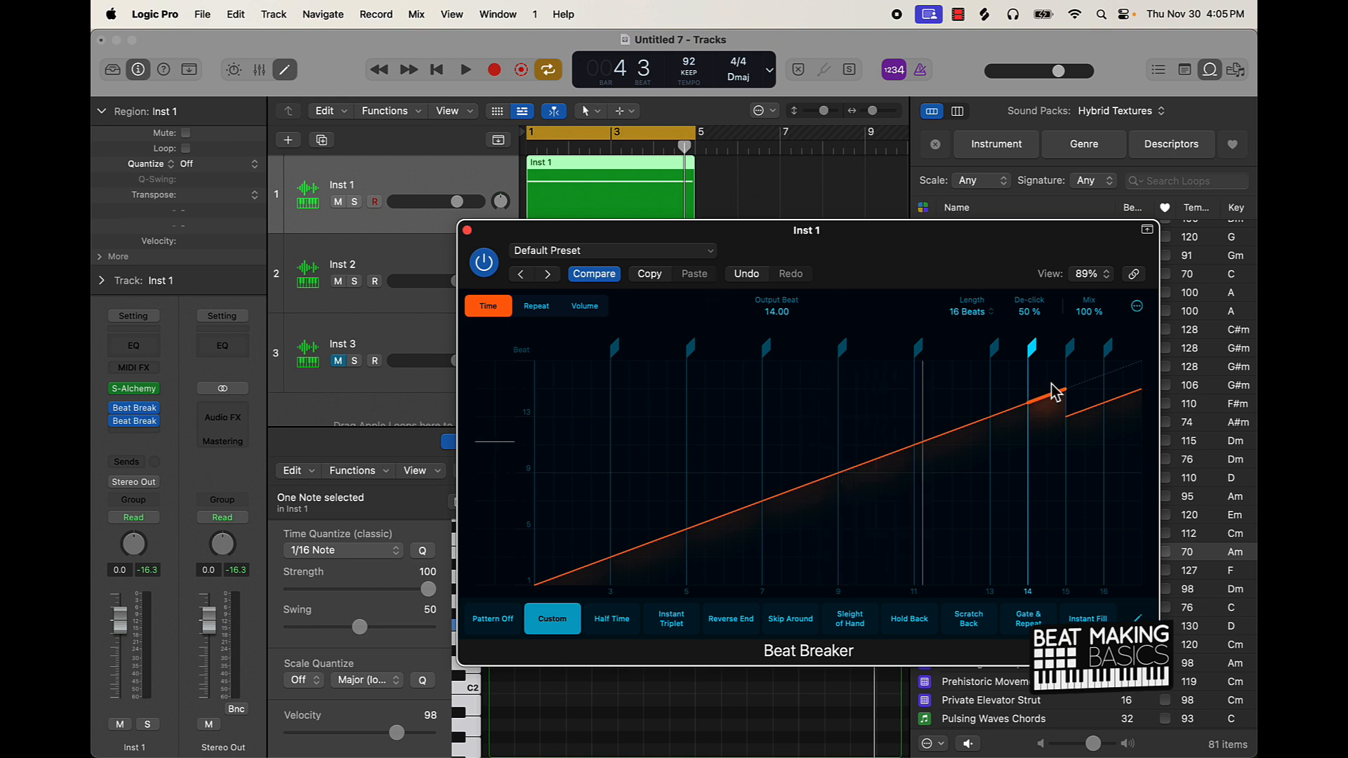
click(1118, 384)
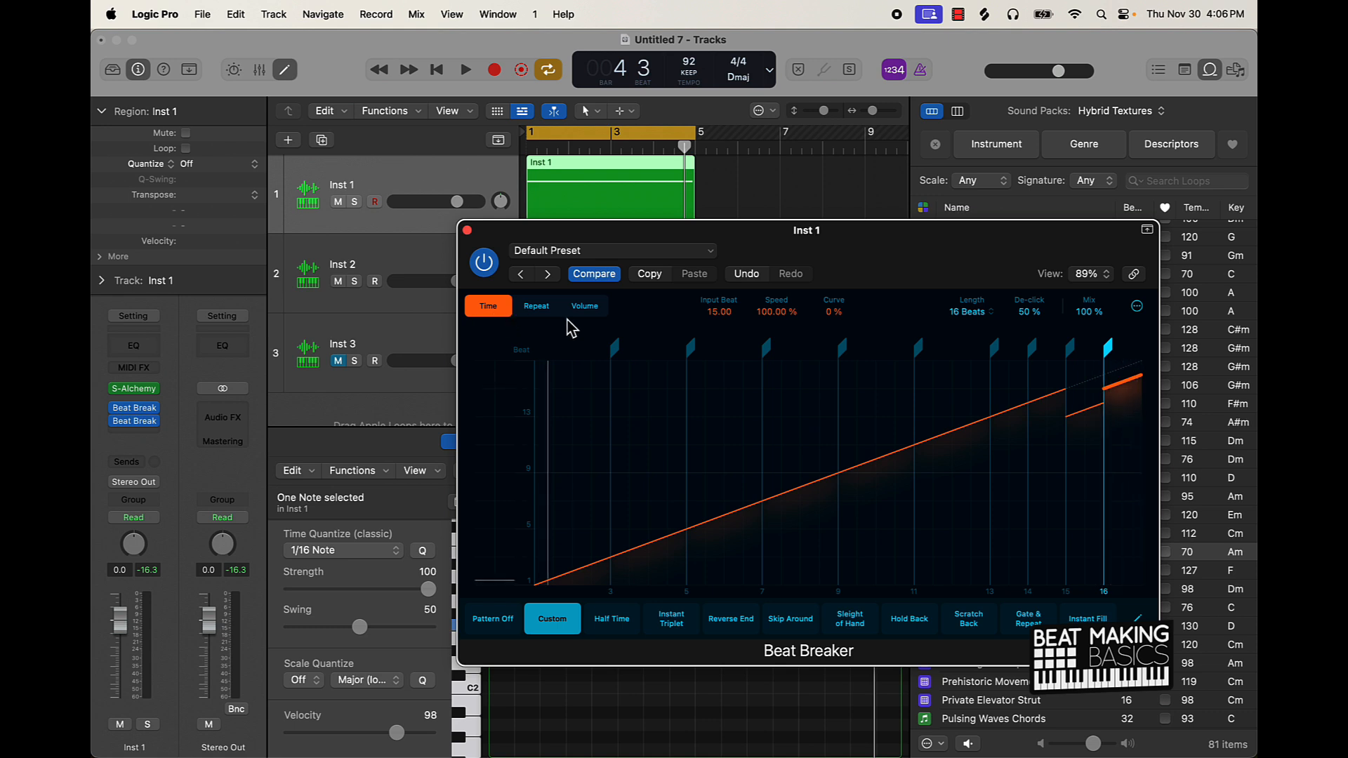
Set the beat 15 slice to 3 repeats, then lower the volume of slices 14 (to -2.8 dB) and 15 and raise slice 16
click(531, 309)
click(1098, 413)
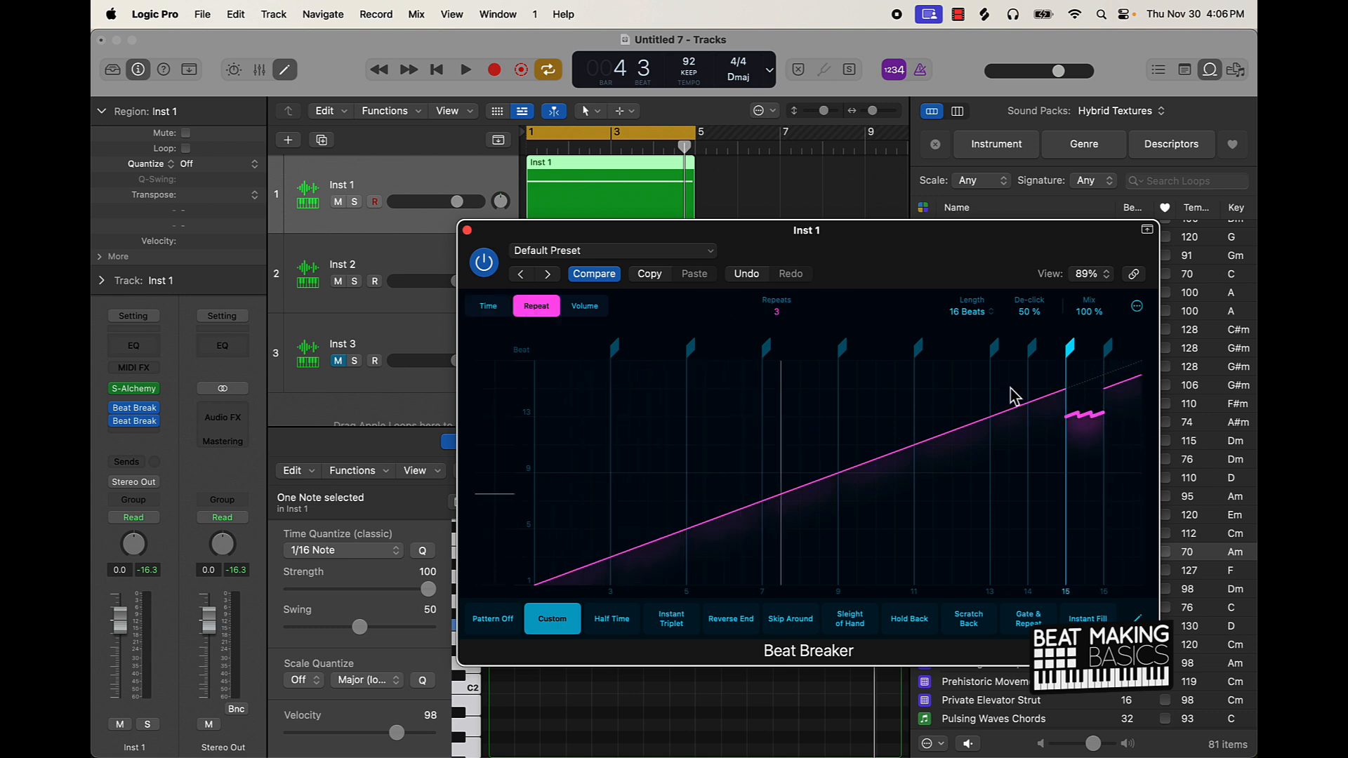
click(591, 306)
drag(1089, 426, 1049, 464)
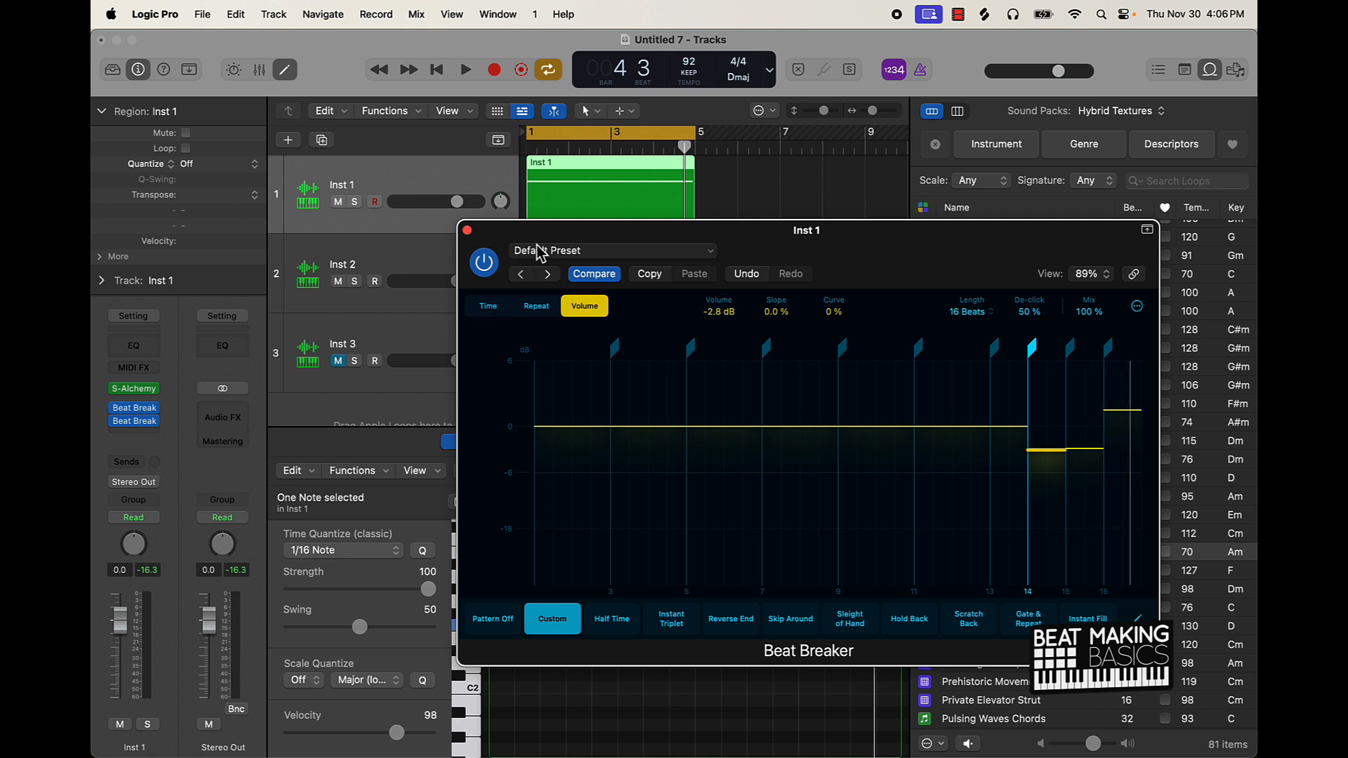
While the loop plays, raise the beat 15 slice to 5 repeats and shift the beat 11 slice to input beat 9.00
key(space)
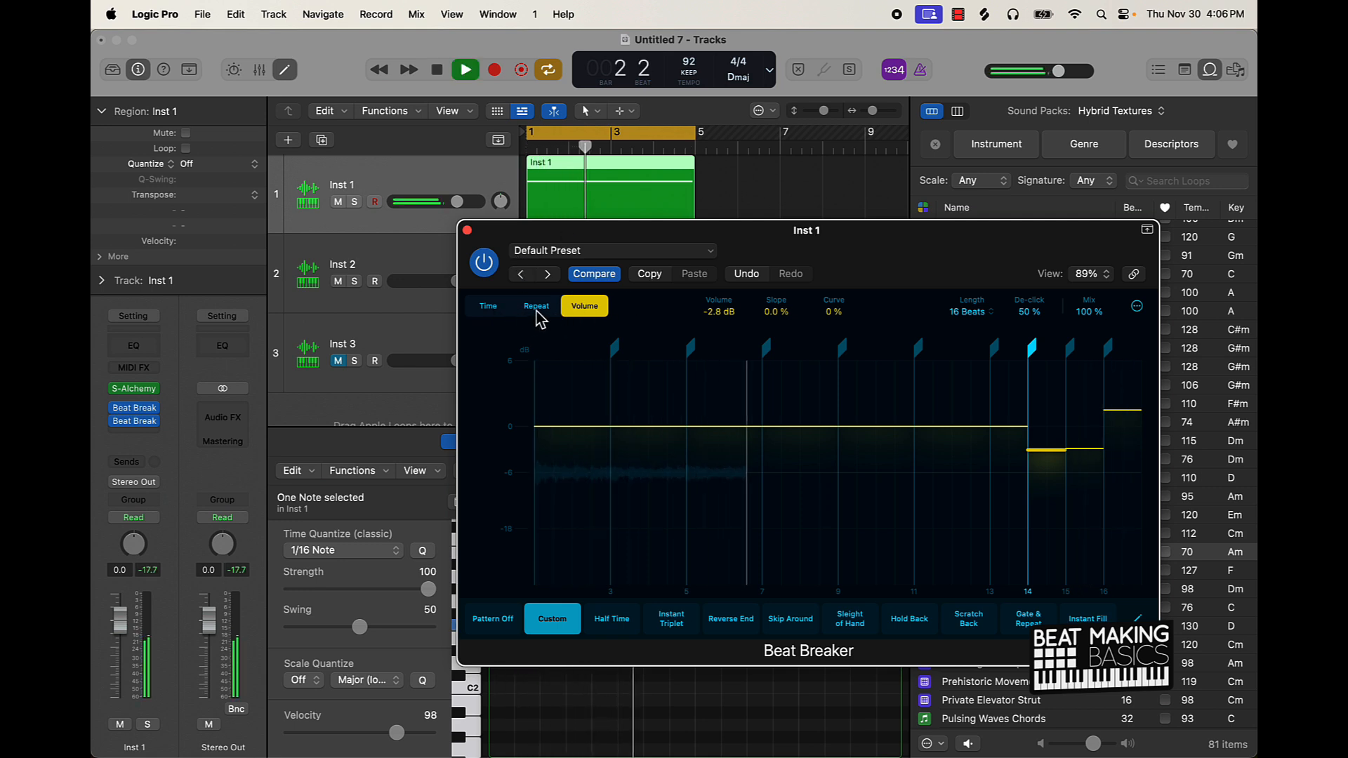
click(536, 307)
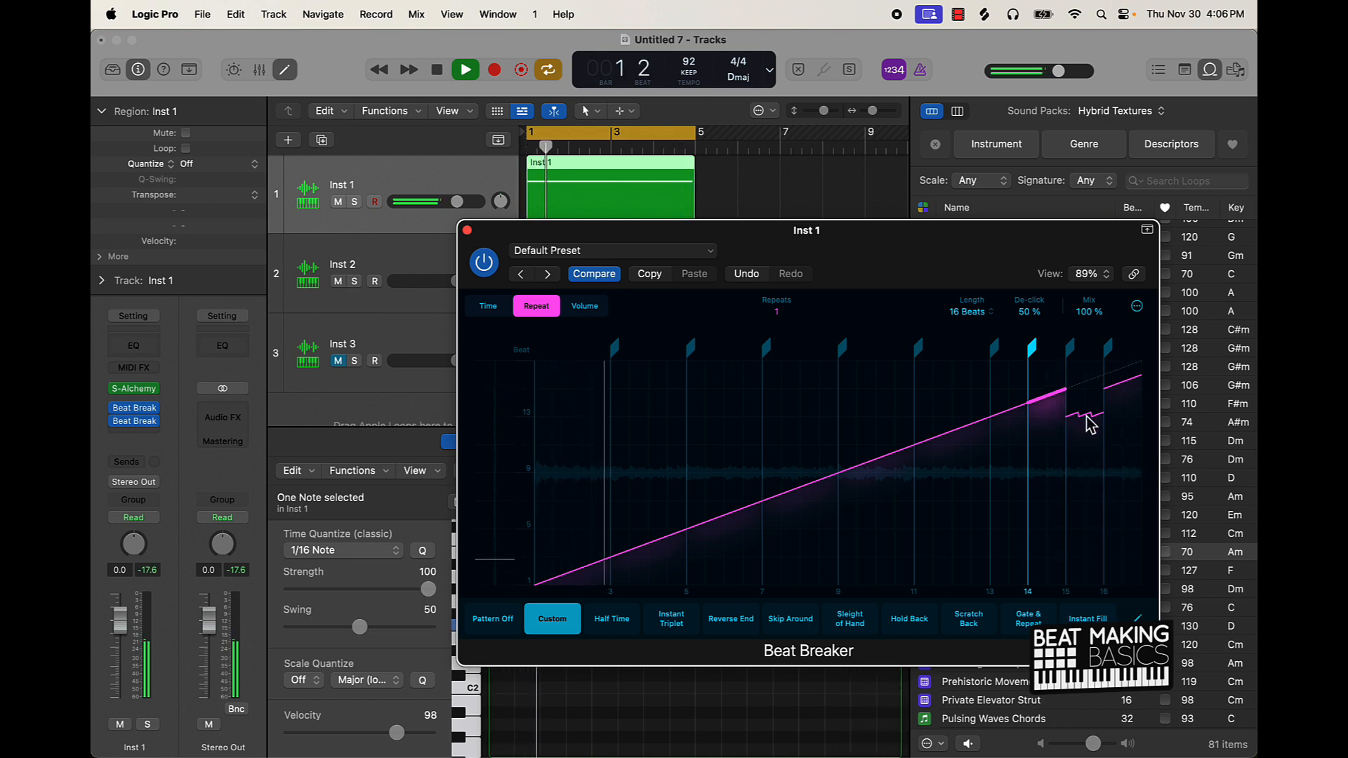
drag(1088, 425, 1072, 390)
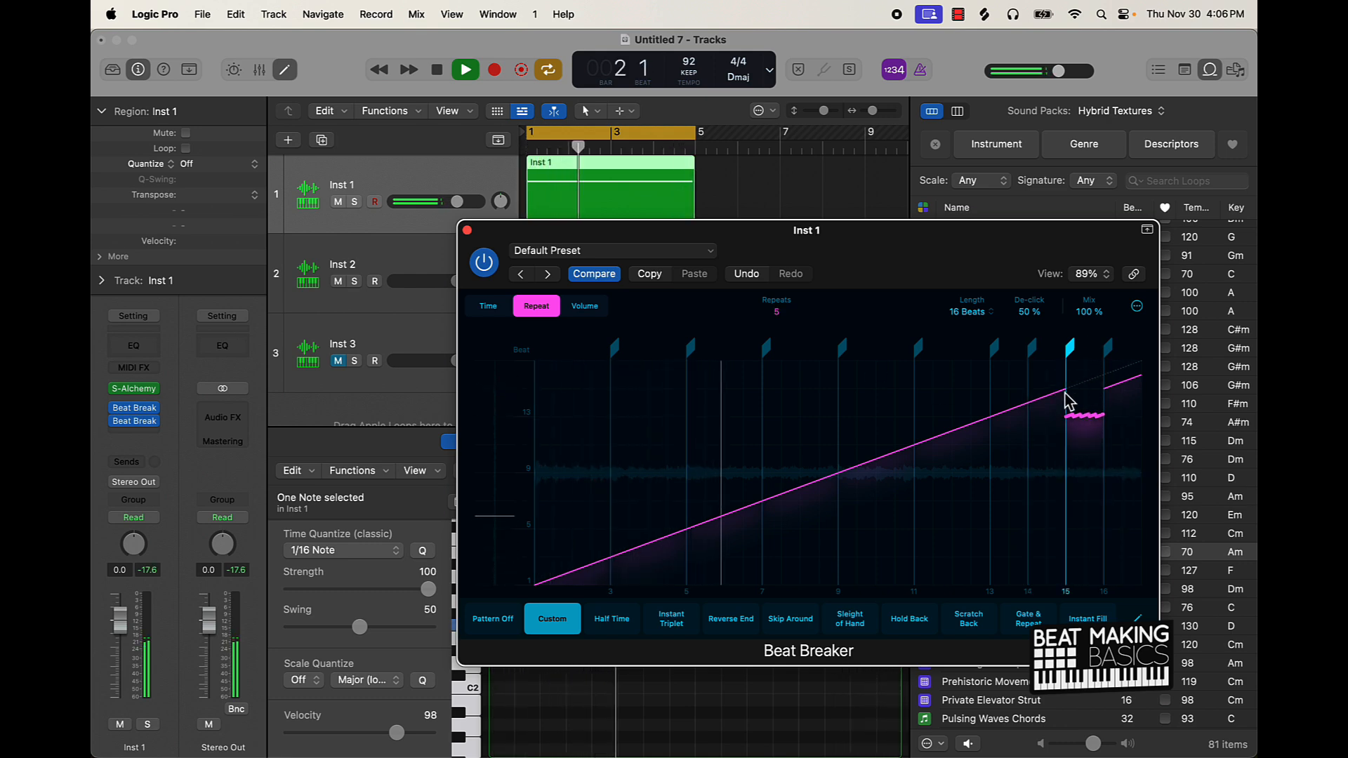
click(490, 309)
drag(959, 442, 961, 478)
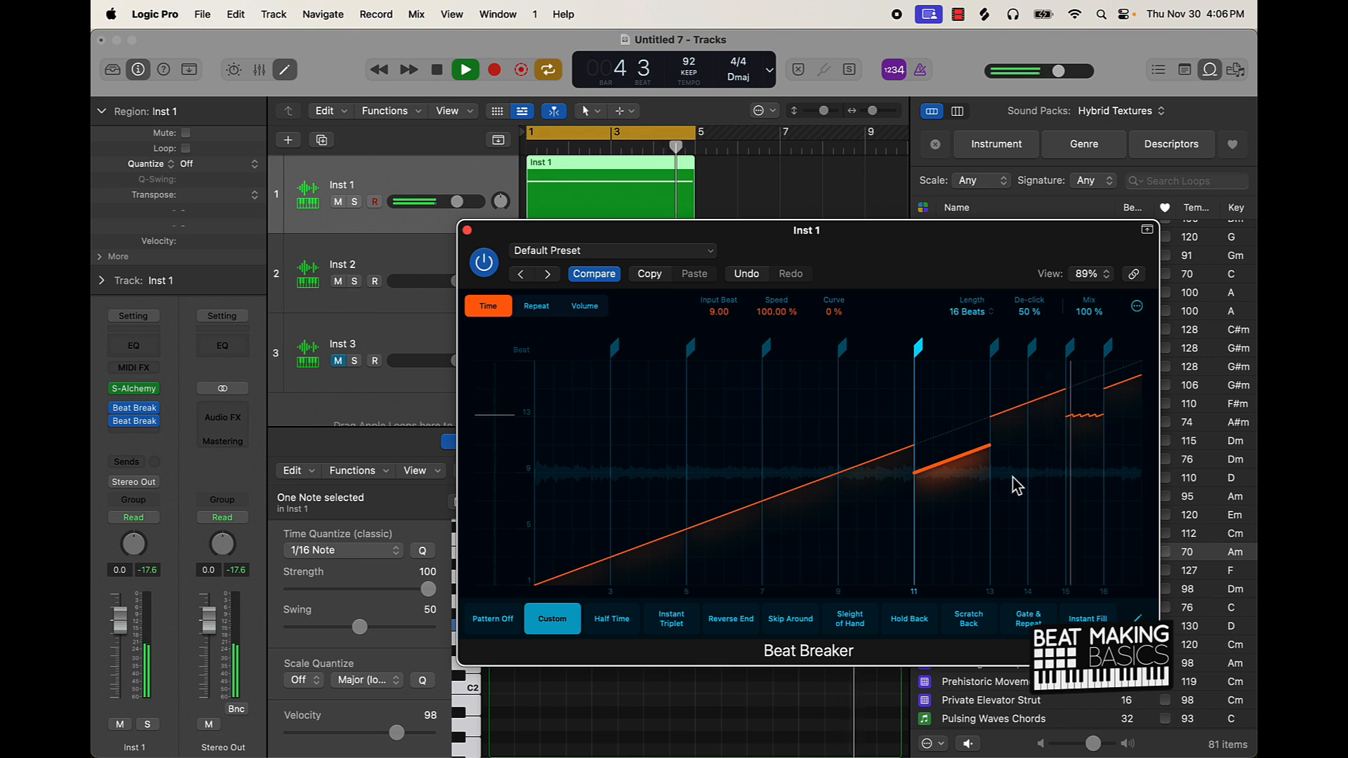
Shift the beat 15 slice to input beat 7.00, then set 1 repeat on slice 15 and 8 repeats on slice 16
drag(1079, 416, 1101, 282)
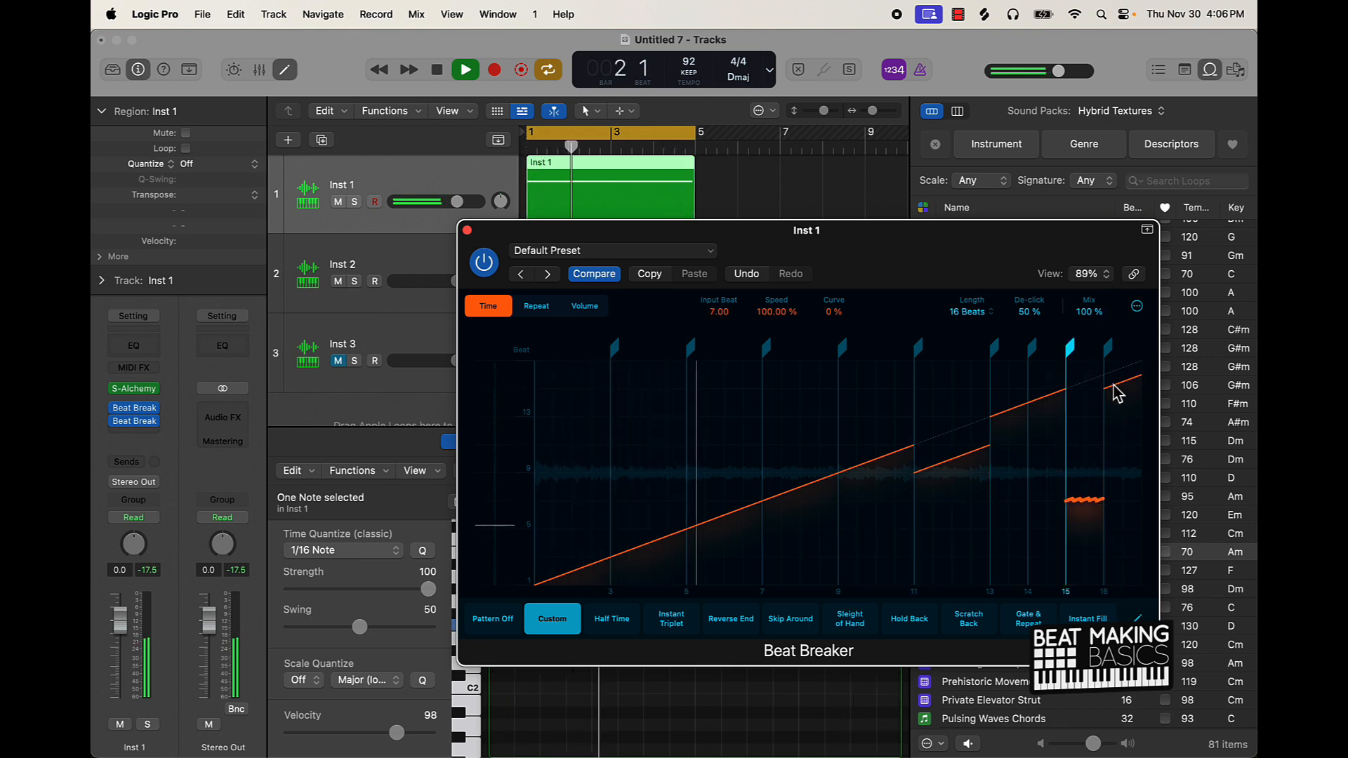
click(538, 309)
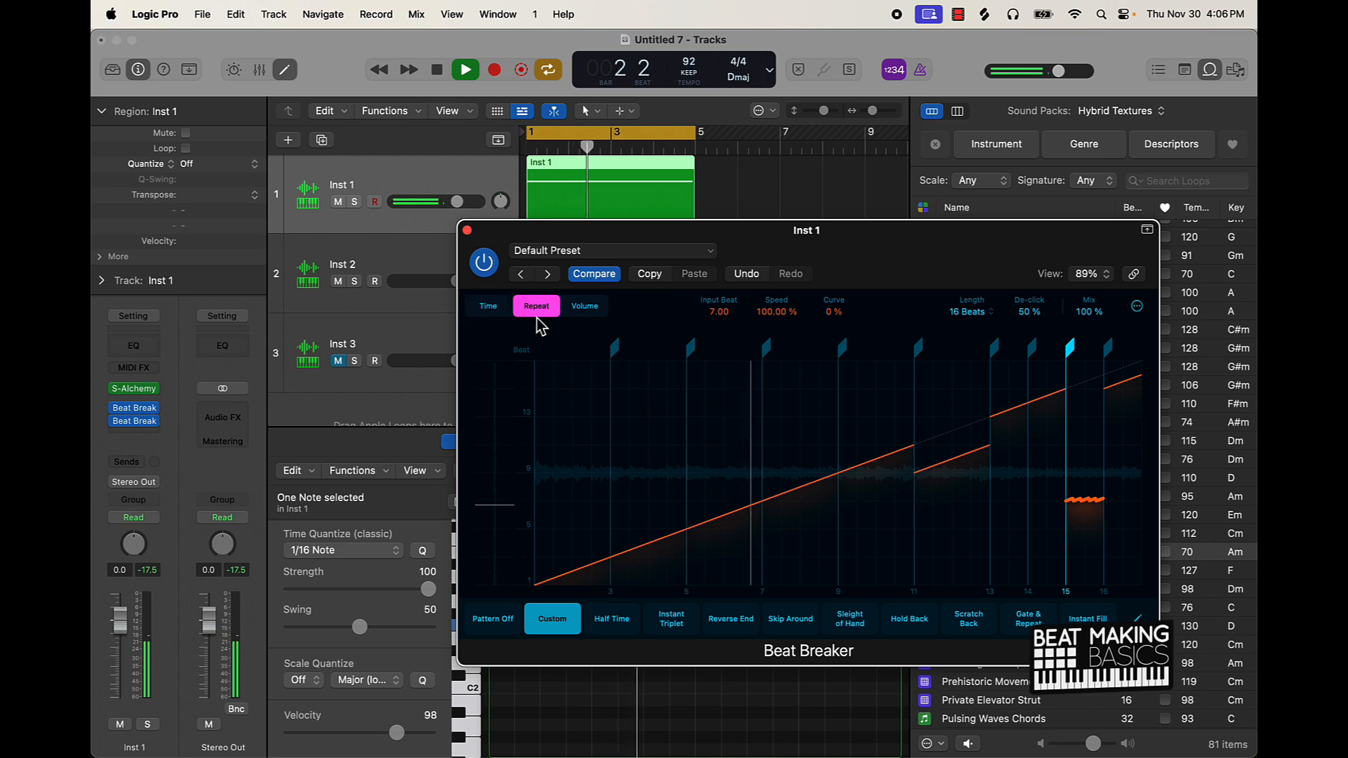
click(1123, 387)
drag(1086, 507, 1083, 546)
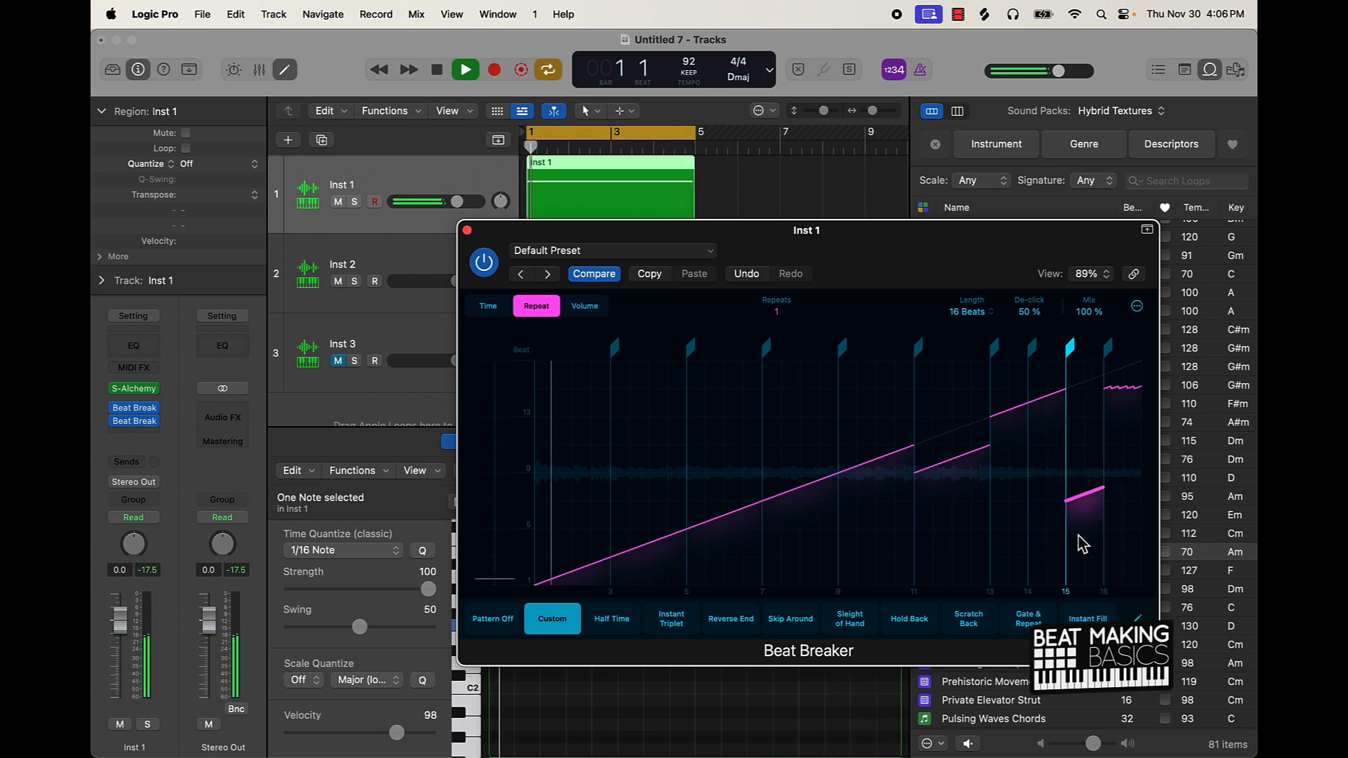
drag(1124, 390, 1128, 165)
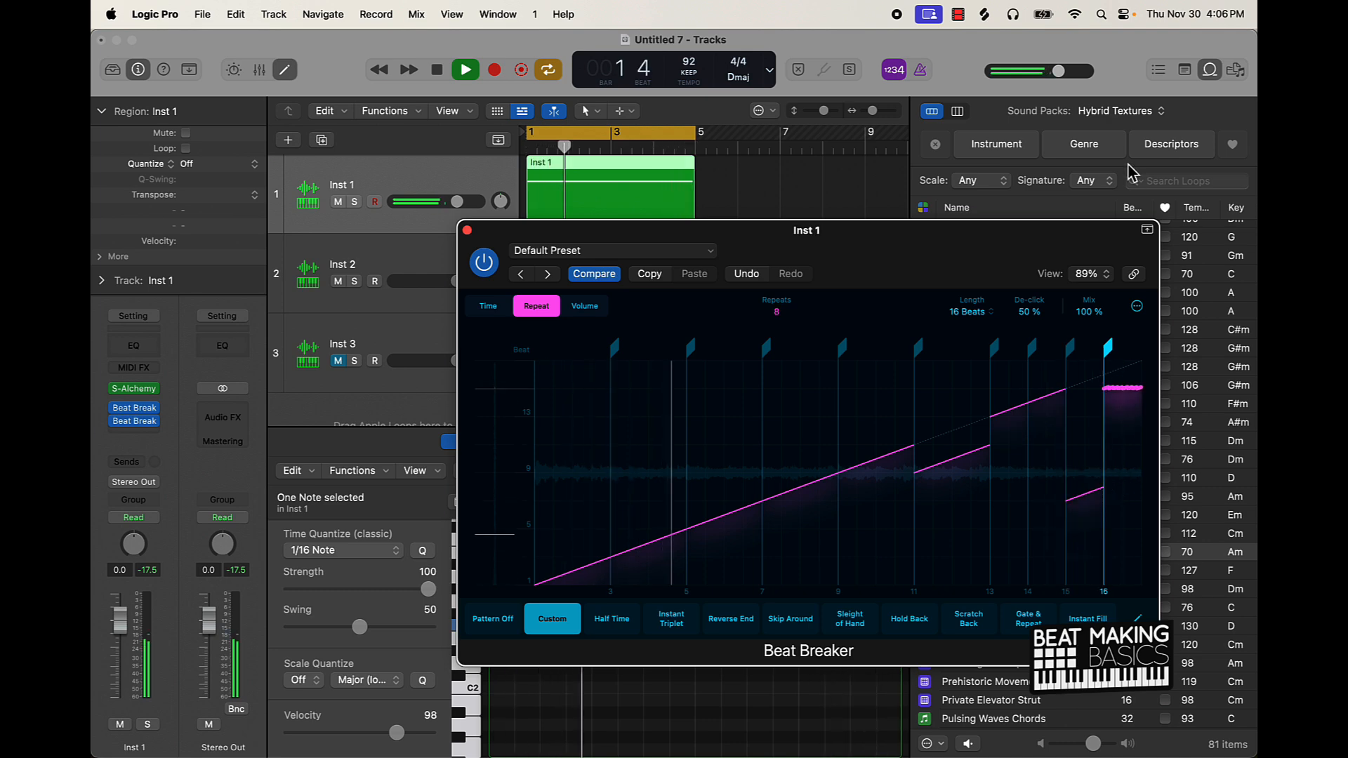
Lower the volume of the beat 16 slice and raise the beat 15 slice to -0.9 dB
click(588, 307)
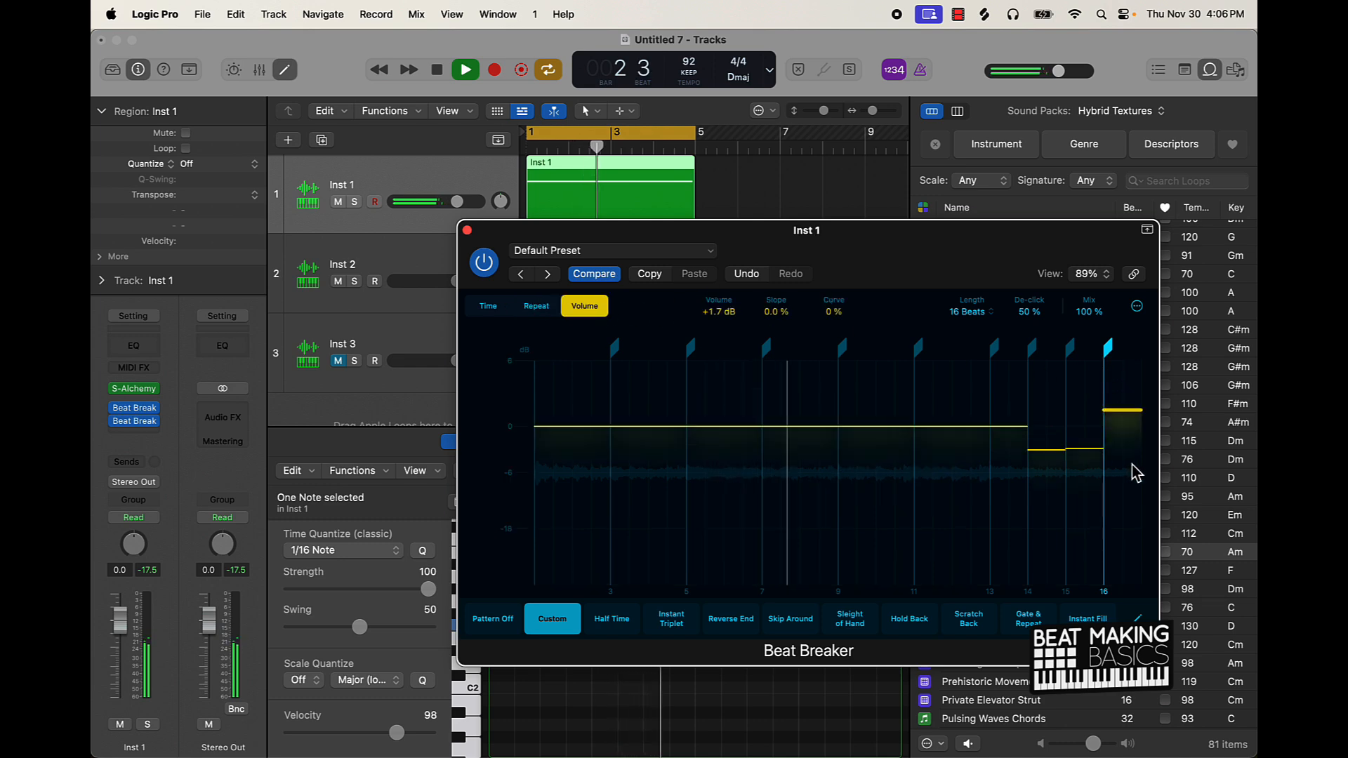
drag(1133, 428, 1090, 436)
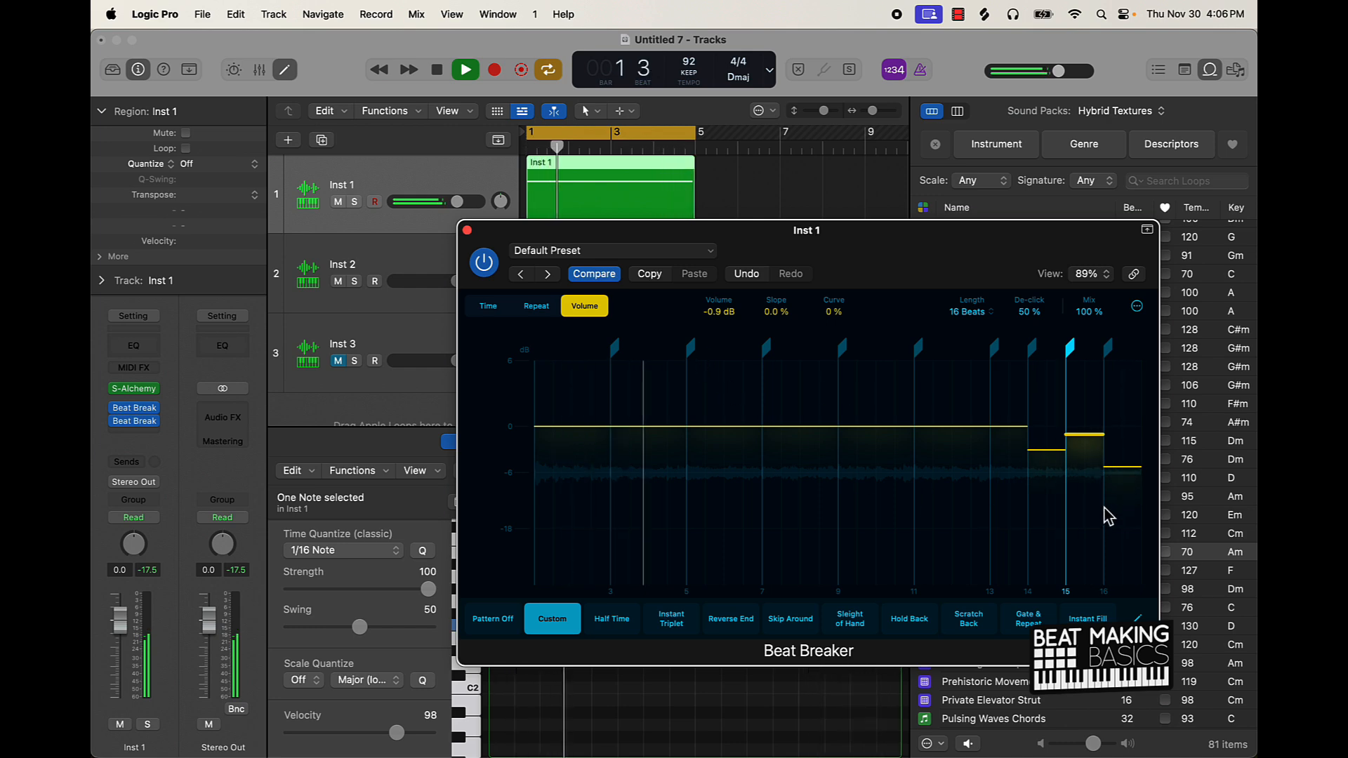
click(537, 307)
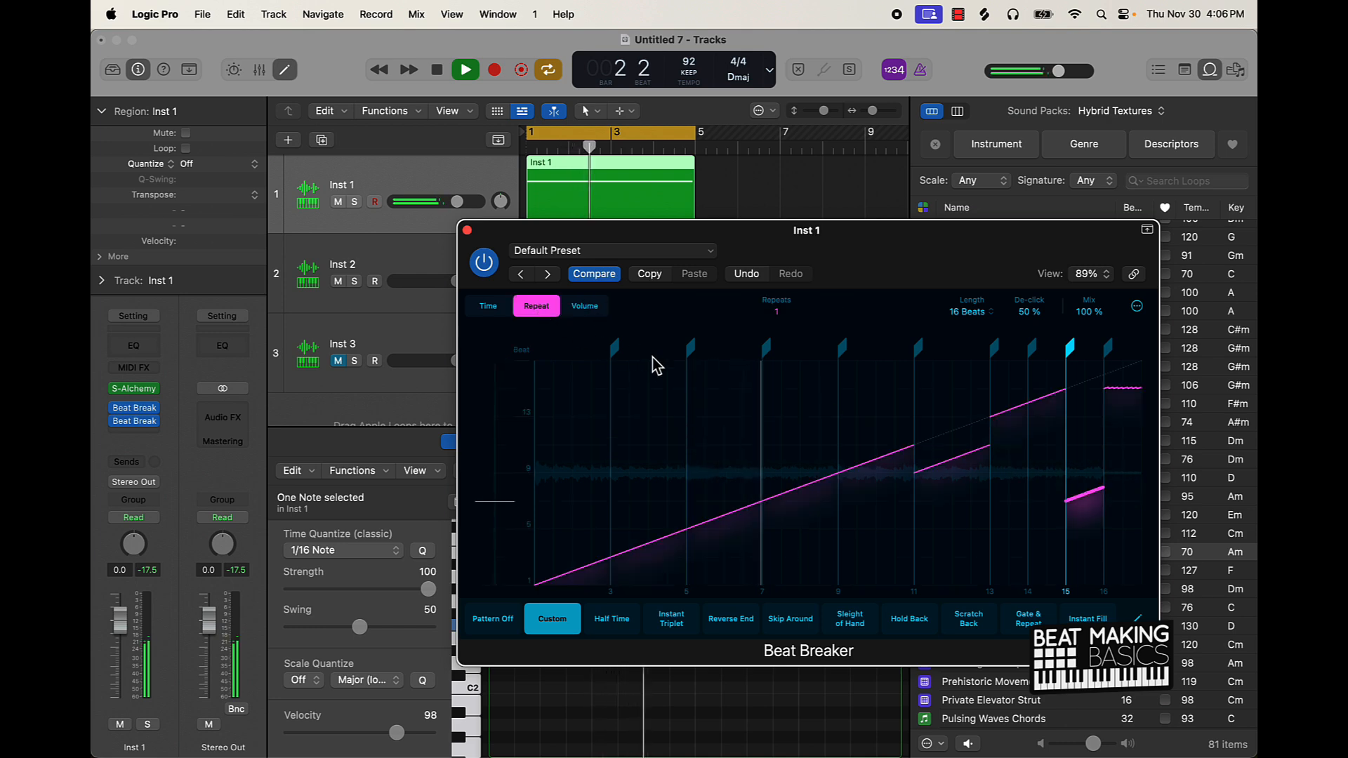
Raise slice 15's input beat, then set the input to 11.00 for slice 13 and 9.00 for slices 14 and 16
click(489, 307)
drag(1085, 495, 1022, 436)
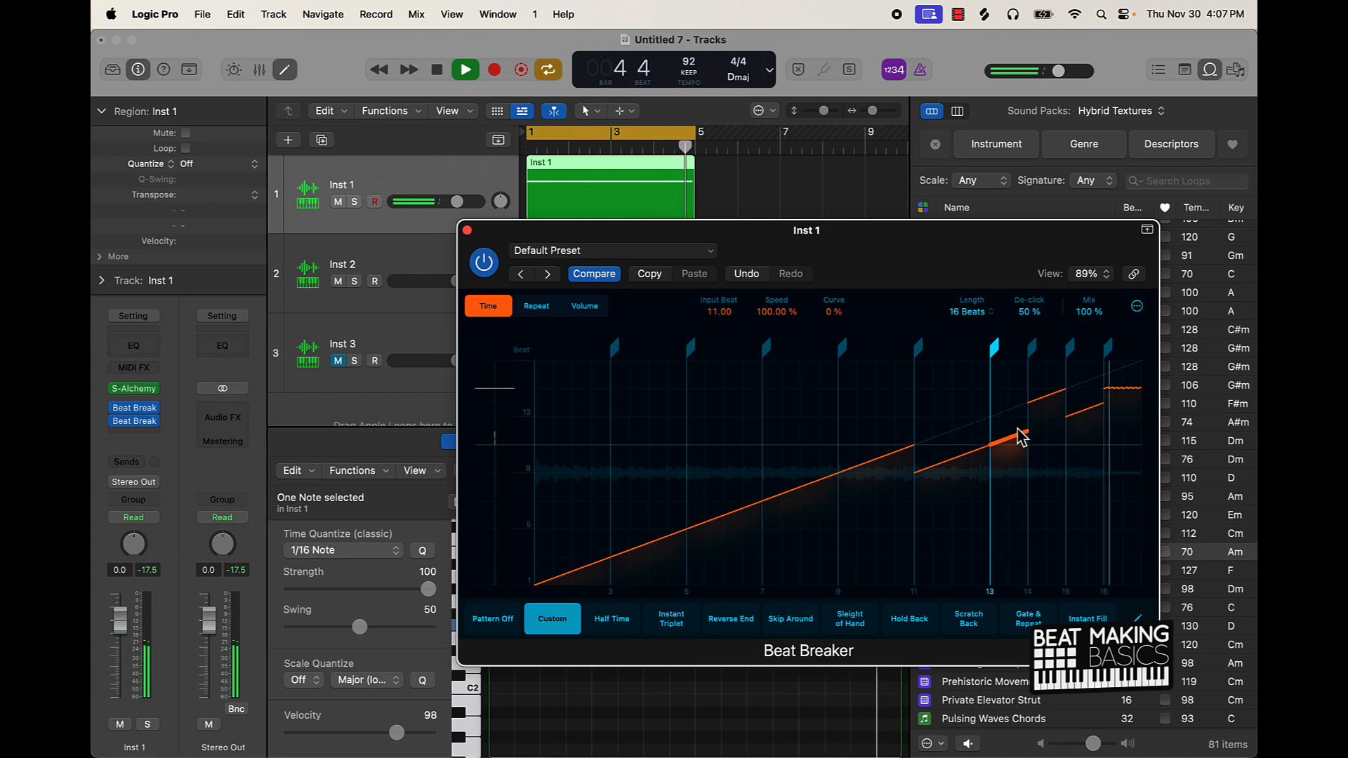
drag(1119, 389, 1119, 442)
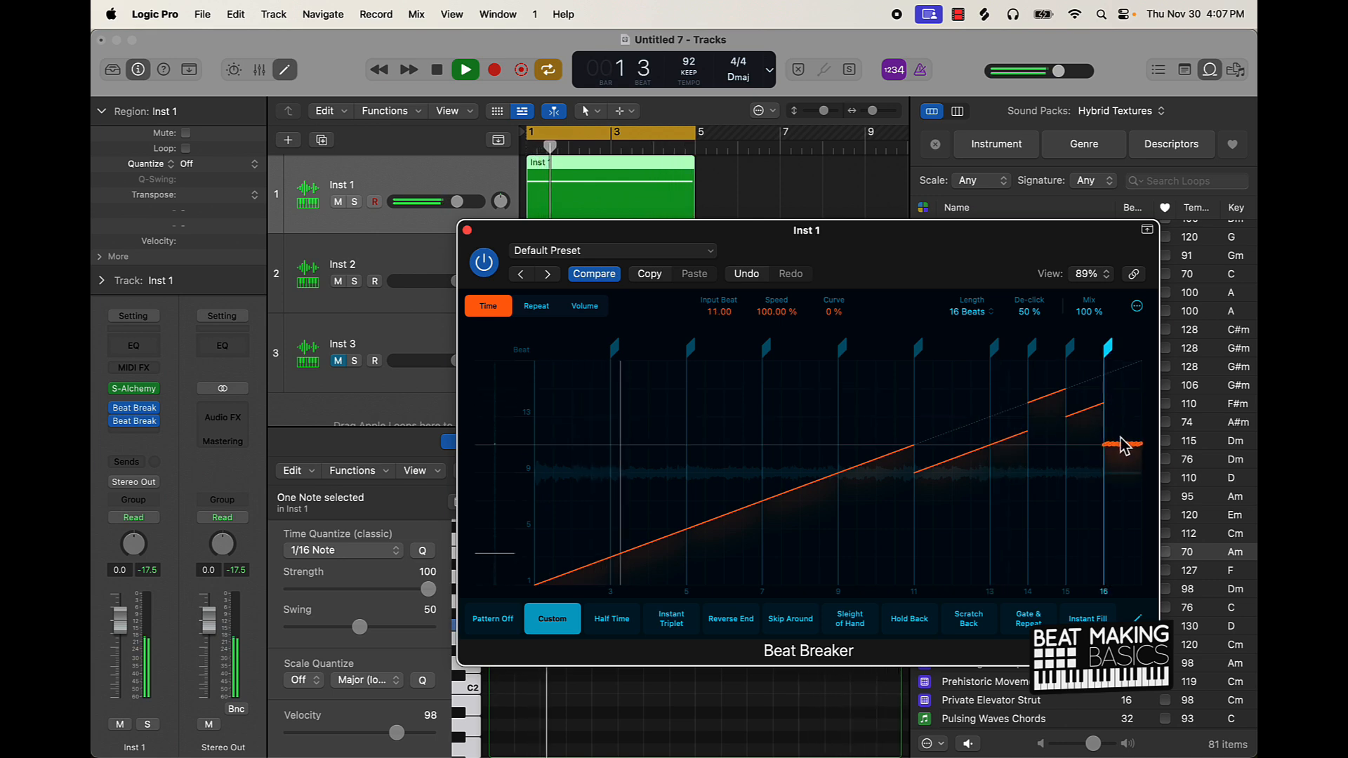
mouse_move(1042, 399)
mouse_down()
mouse_move(1044, 490)
mouse_move(1060, 456)
mouse_move(1123, 472)
mouse_up()
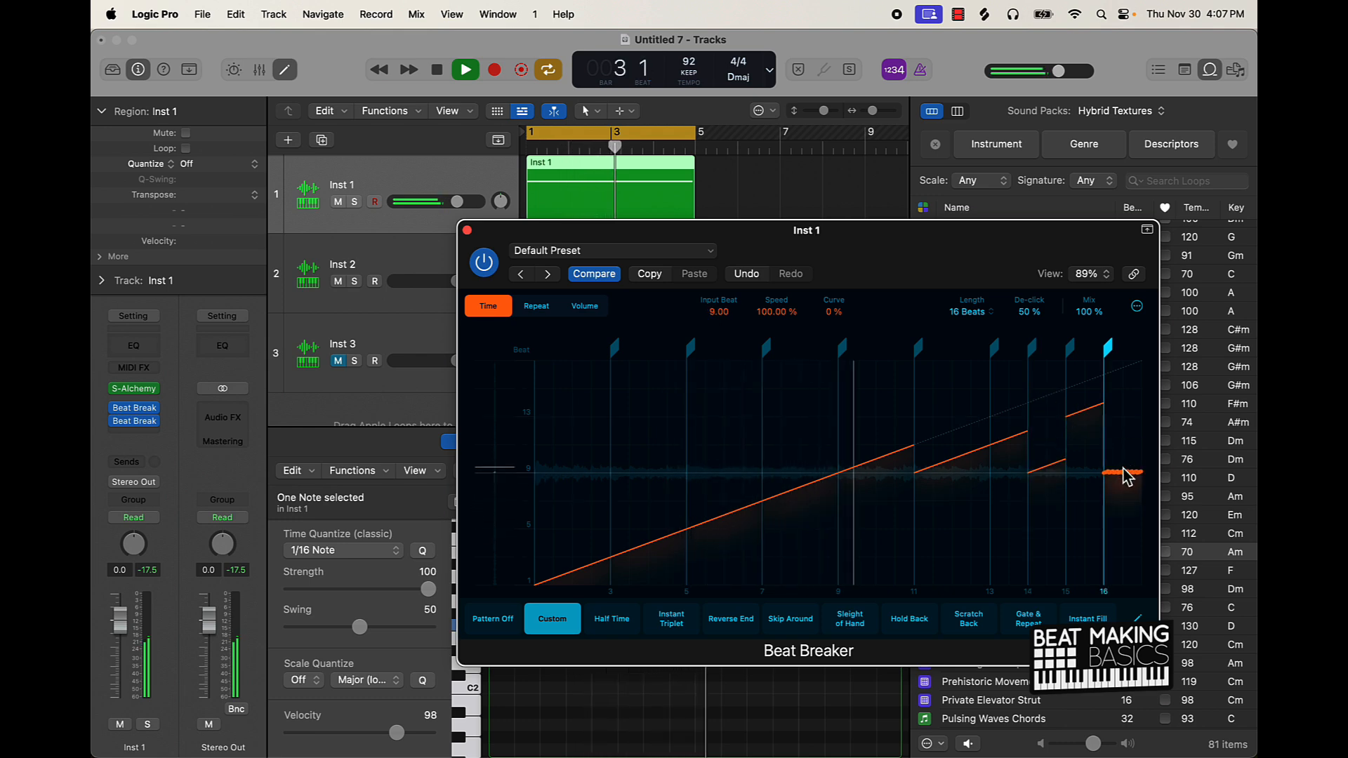
Set the repeats to 1 on the beat 16 slice, 7 on beat 15 and 4 on beat 13
click(537, 306)
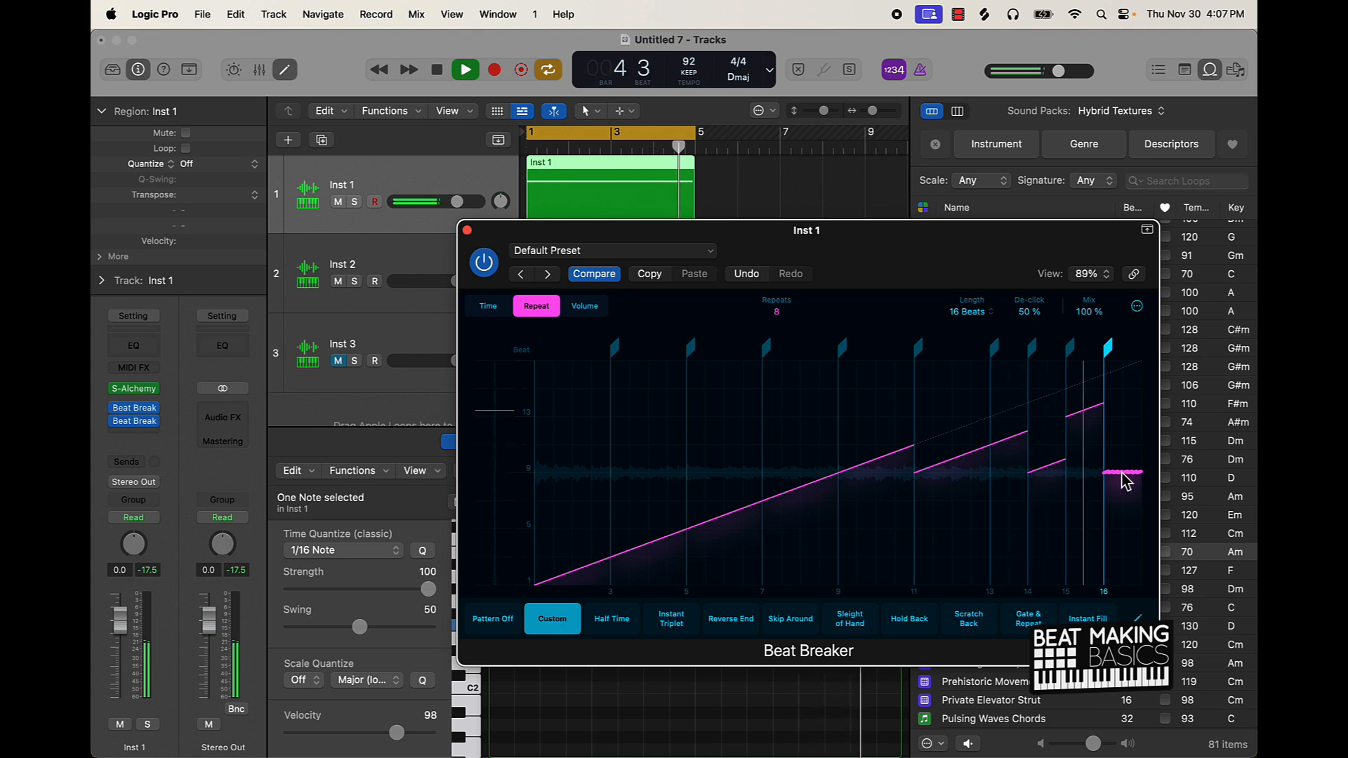
drag(1126, 481, 1128, 600)
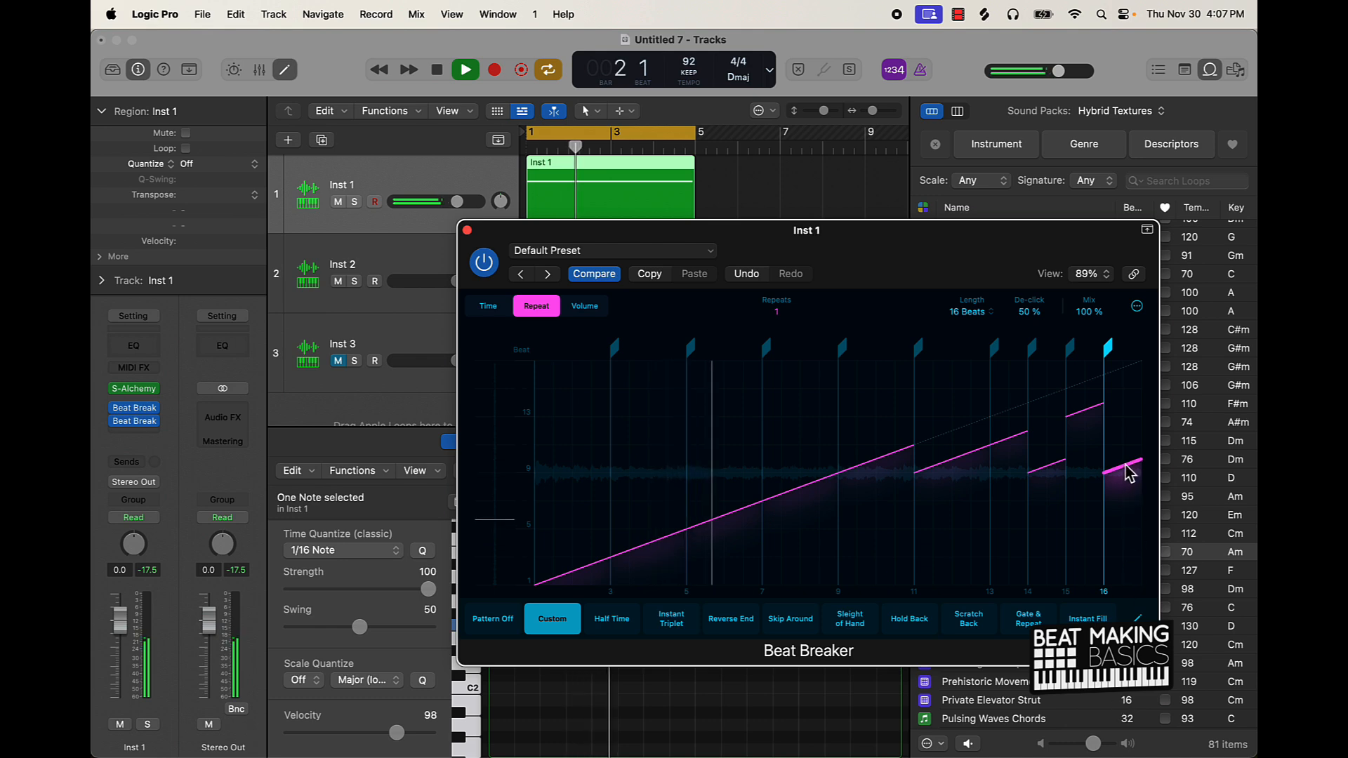
click(1086, 531)
drag(1086, 530, 1183, 533)
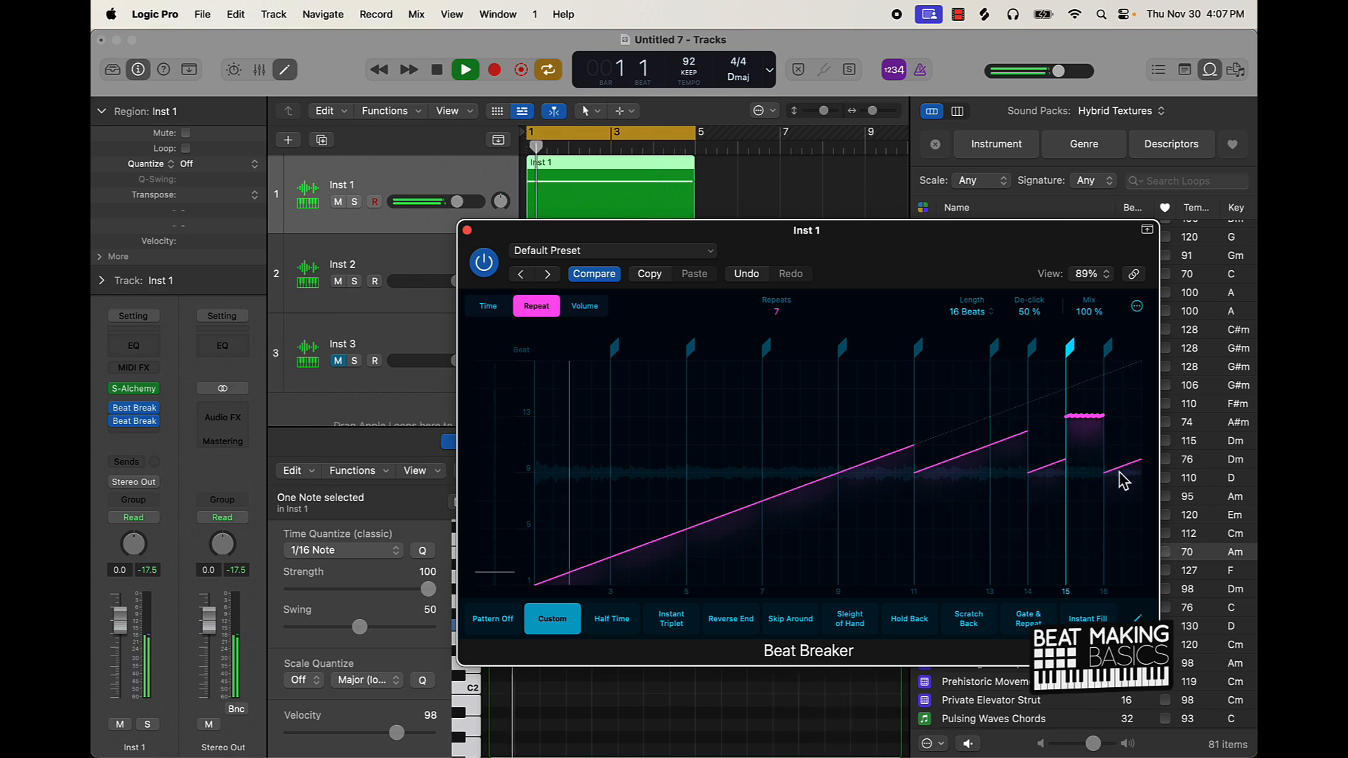
drag(1005, 437, 1034, 410)
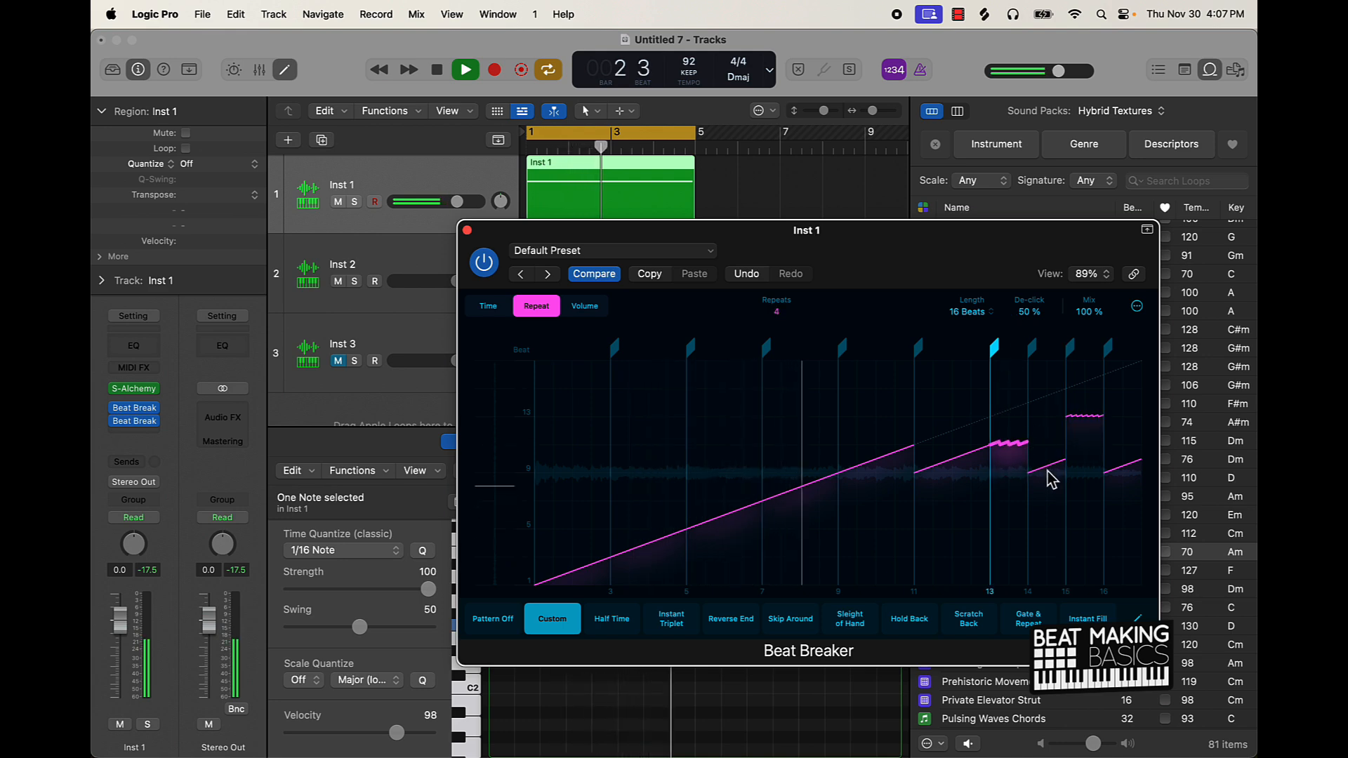
Raise the volume of slice 14 and set slice 16 to -2.0 dB, then return the beat 11 slice to input beat 11.00
click(584, 306)
drag(1043, 460, 1044, 450)
drag(1128, 470, 1134, 445)
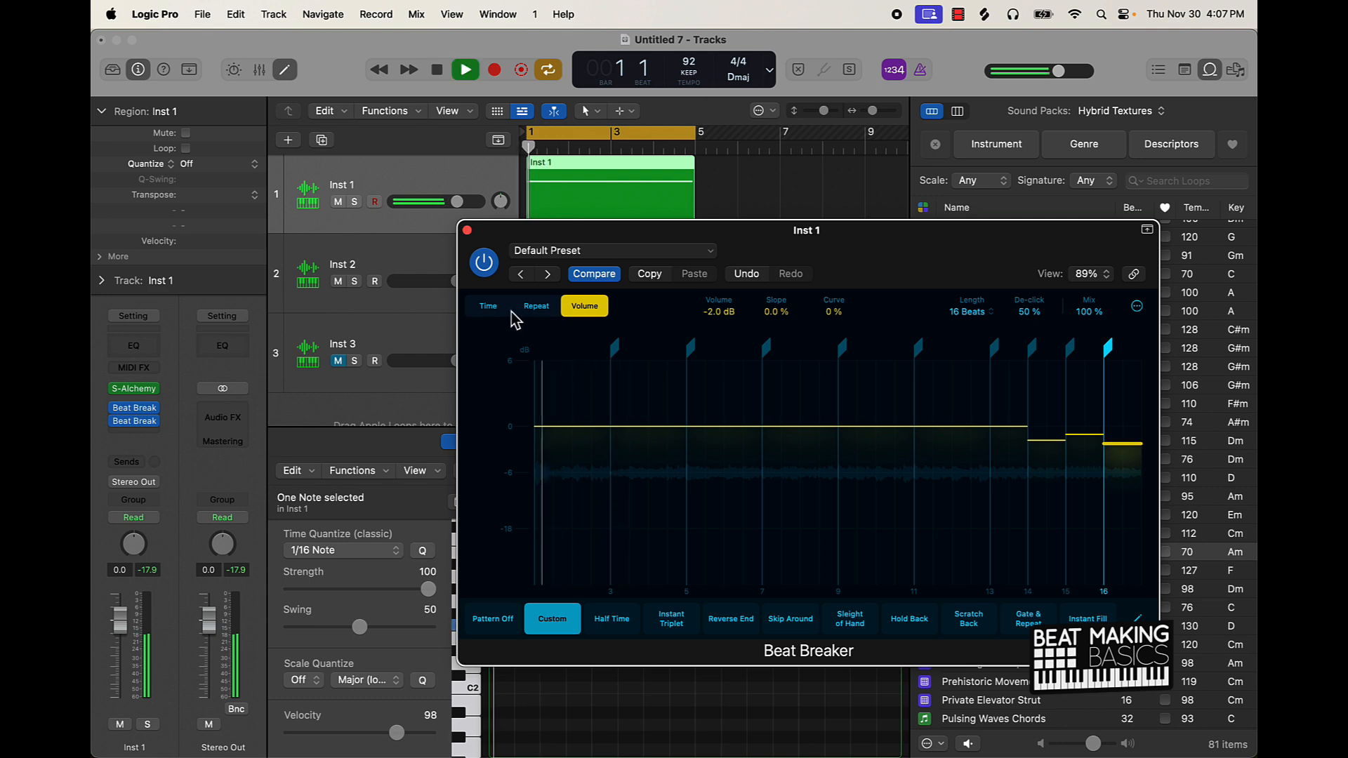
click(488, 307)
drag(947, 463, 956, 439)
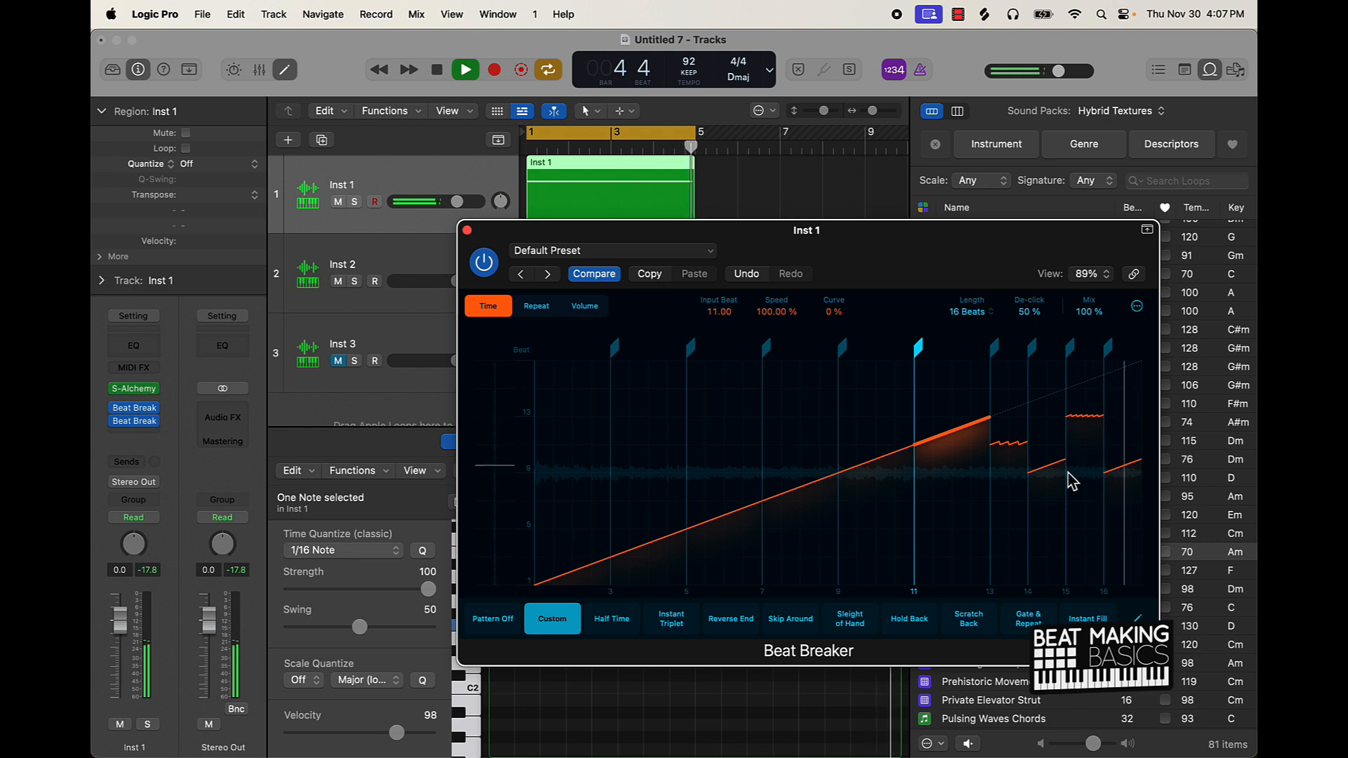
Try the beat 3 slice at input beats 5.00 and 1.00 during playback, then set it back to 3.00
key(space)
key(space)
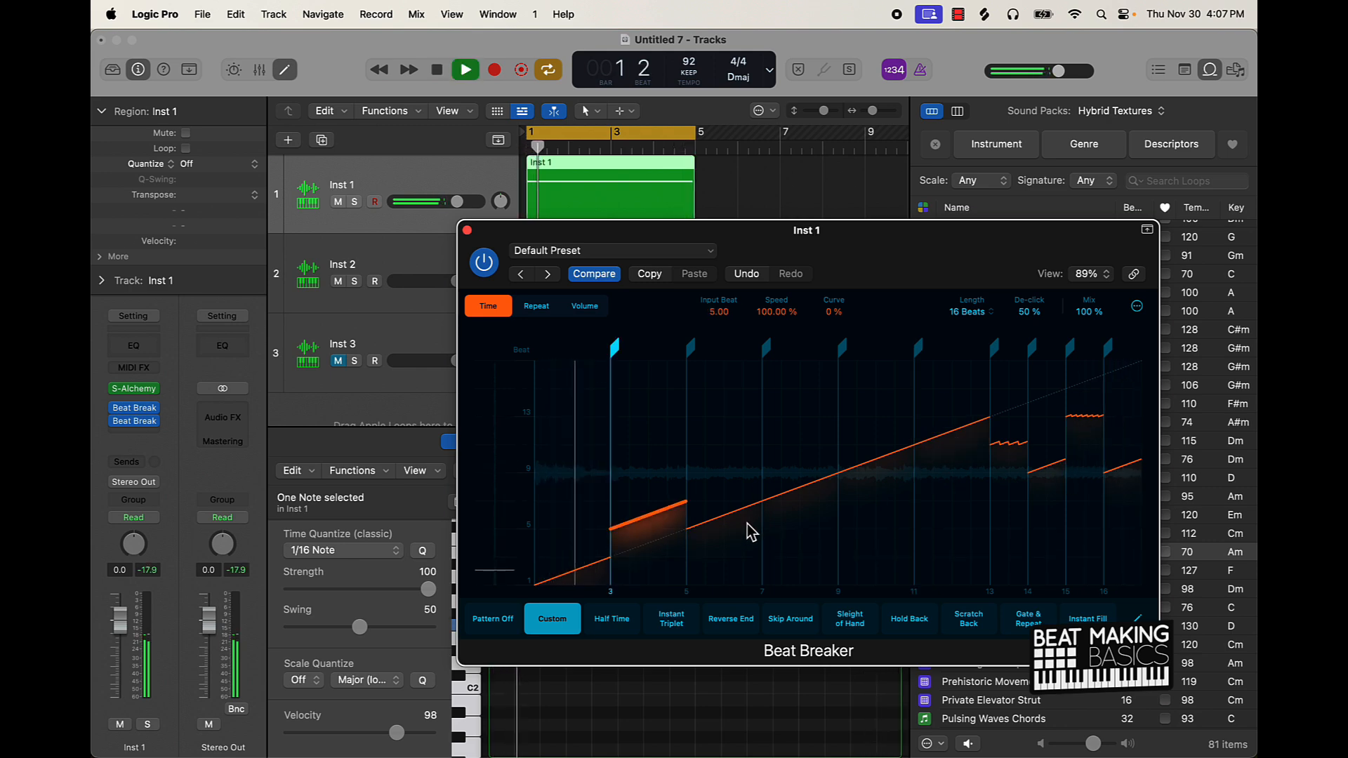
key(space)
drag(641, 518, 644, 579)
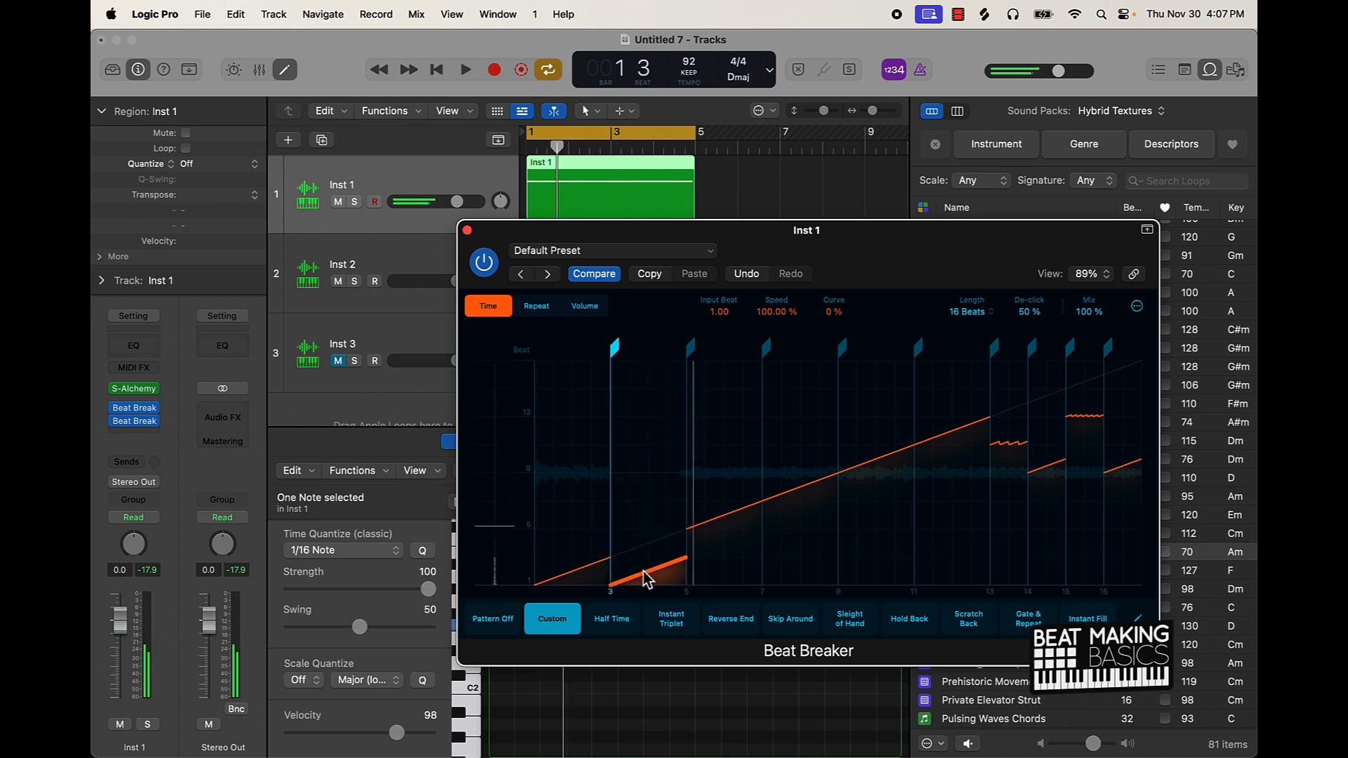
key(space)
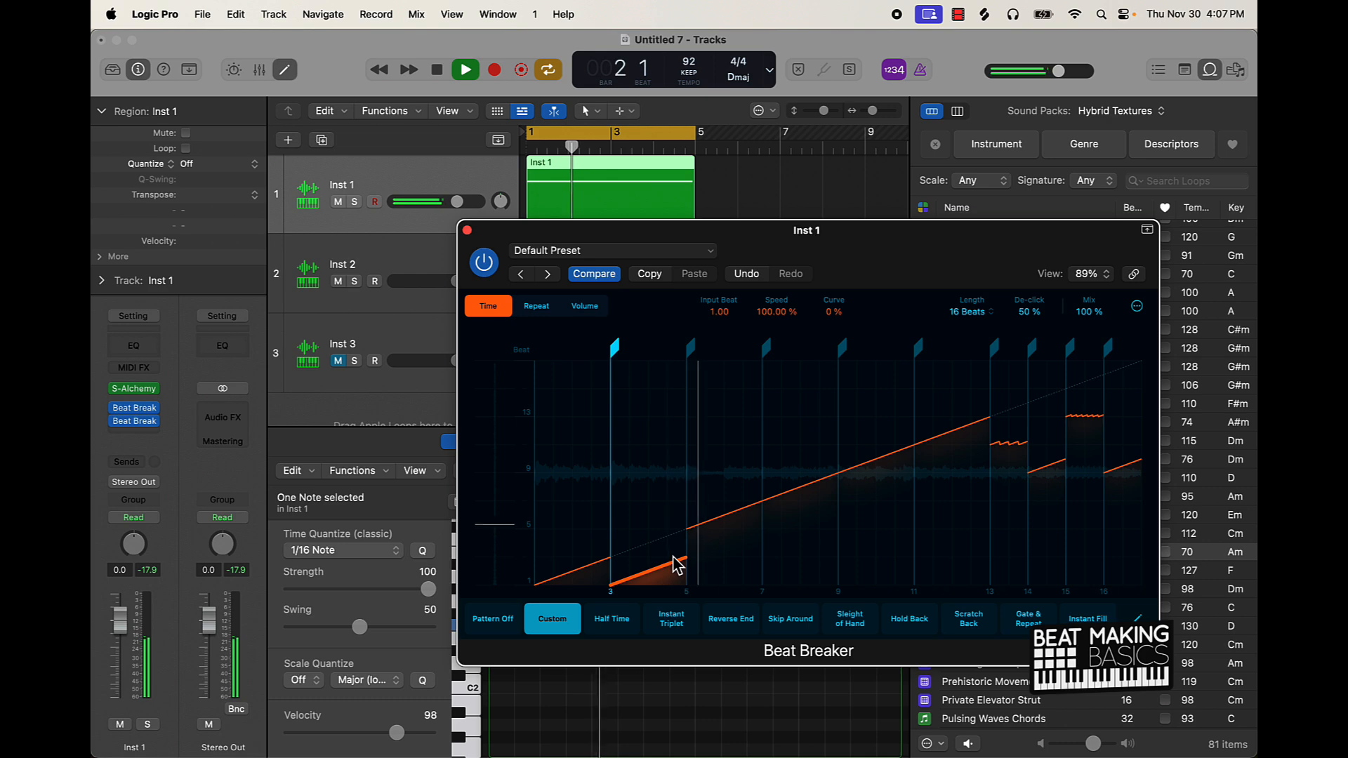
key(Return)
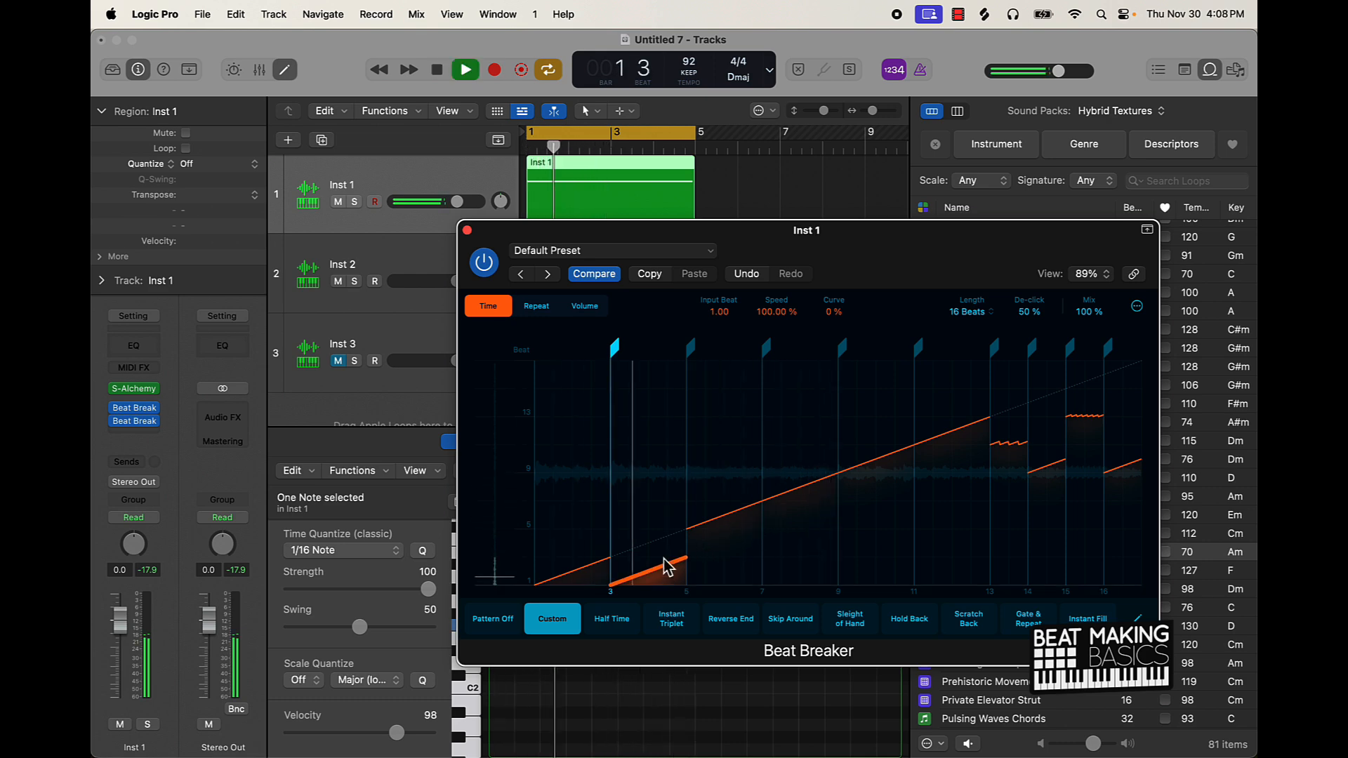
drag(662, 570, 667, 544)
key(Return)
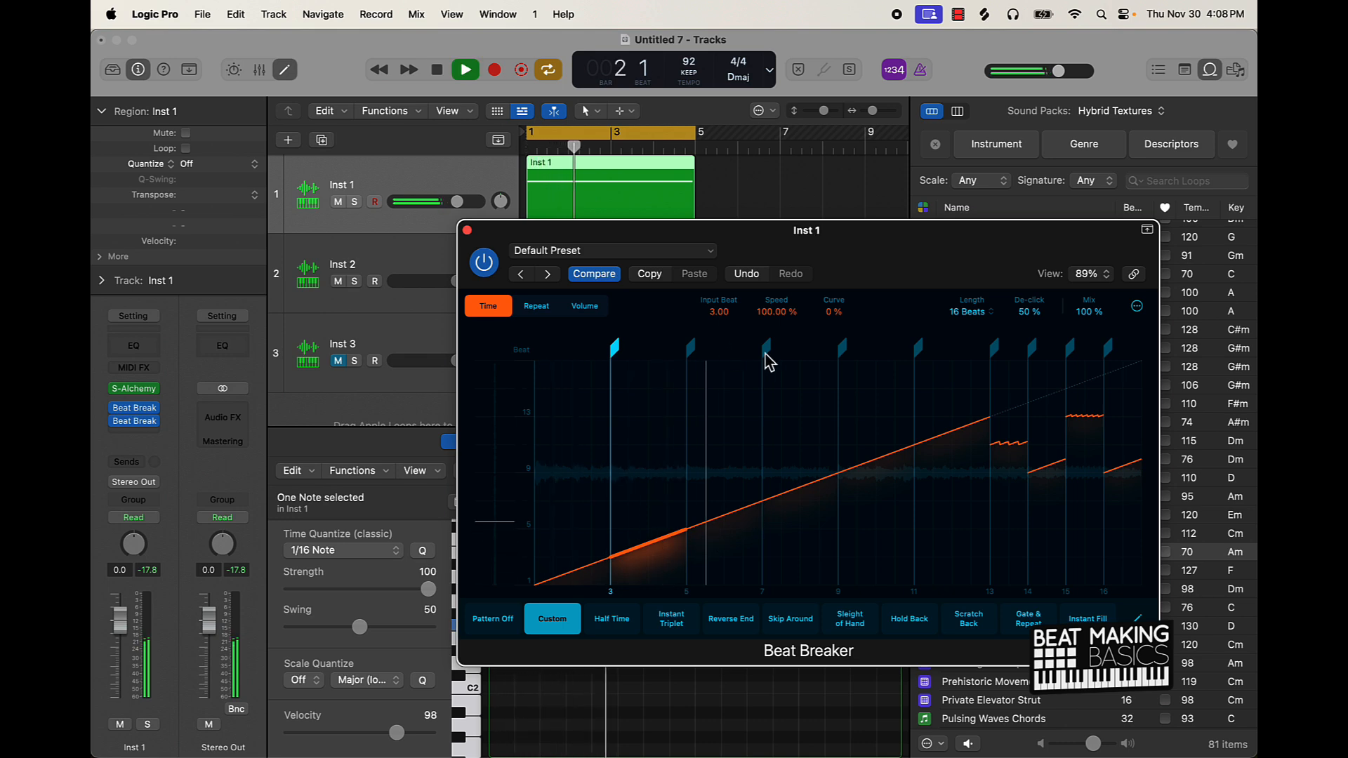
Add a slice marker at beat 8, set its input to beat 7 with 8 repeats, and lower its volume to -2.8 dB
key(space)
drag(818, 484, 817, 348)
key(space)
click(538, 306)
click(587, 307)
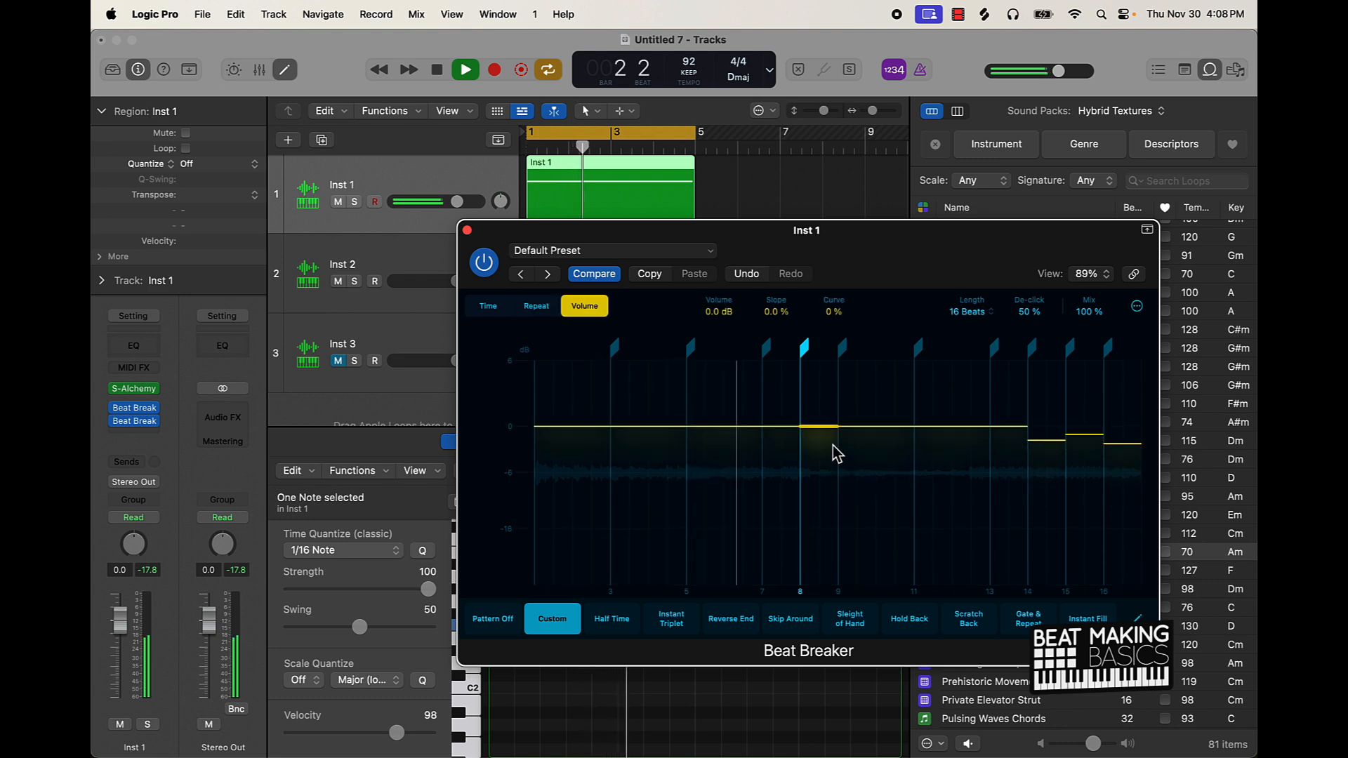
drag(823, 440, 823, 463)
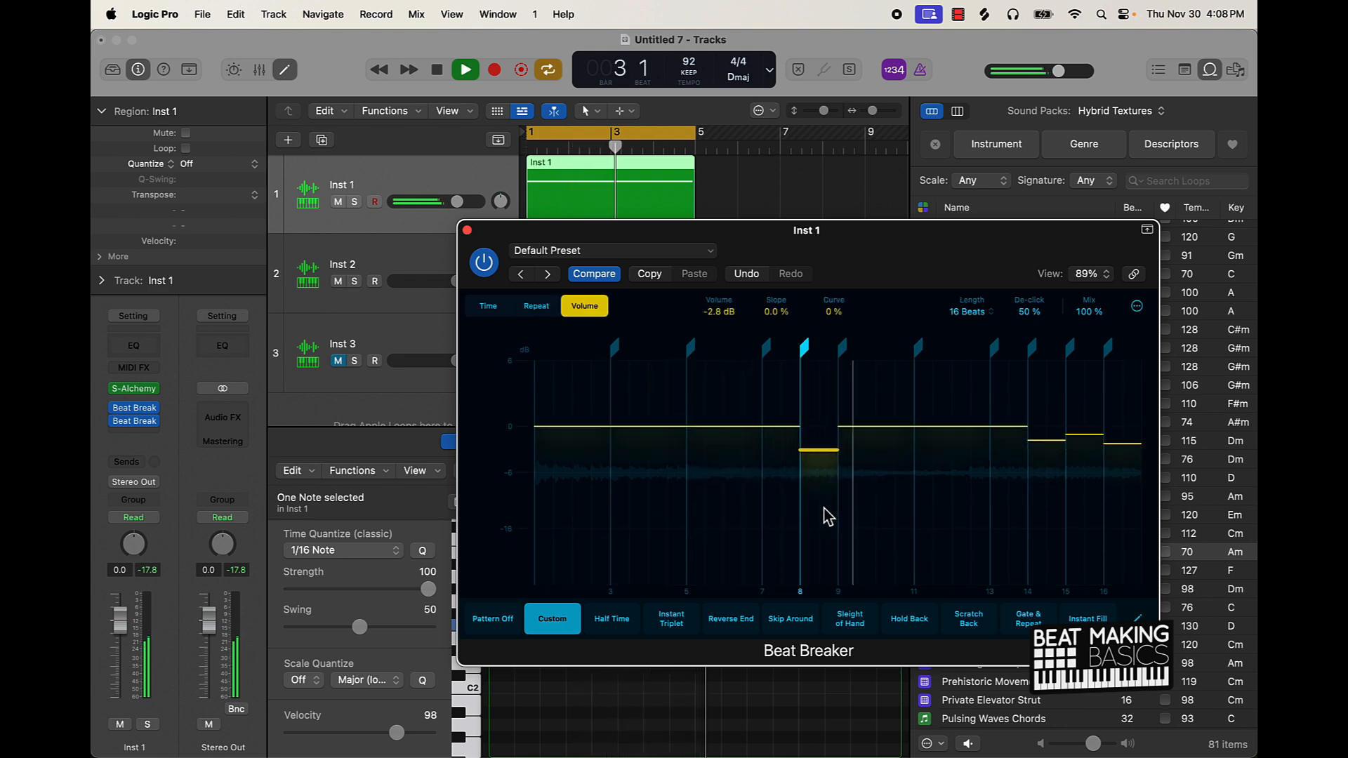
Set the repeats to 6 on slice 14, 8 on slice 16, 5 on slice 11 and 4 on slice 9, then stop playback
click(537, 307)
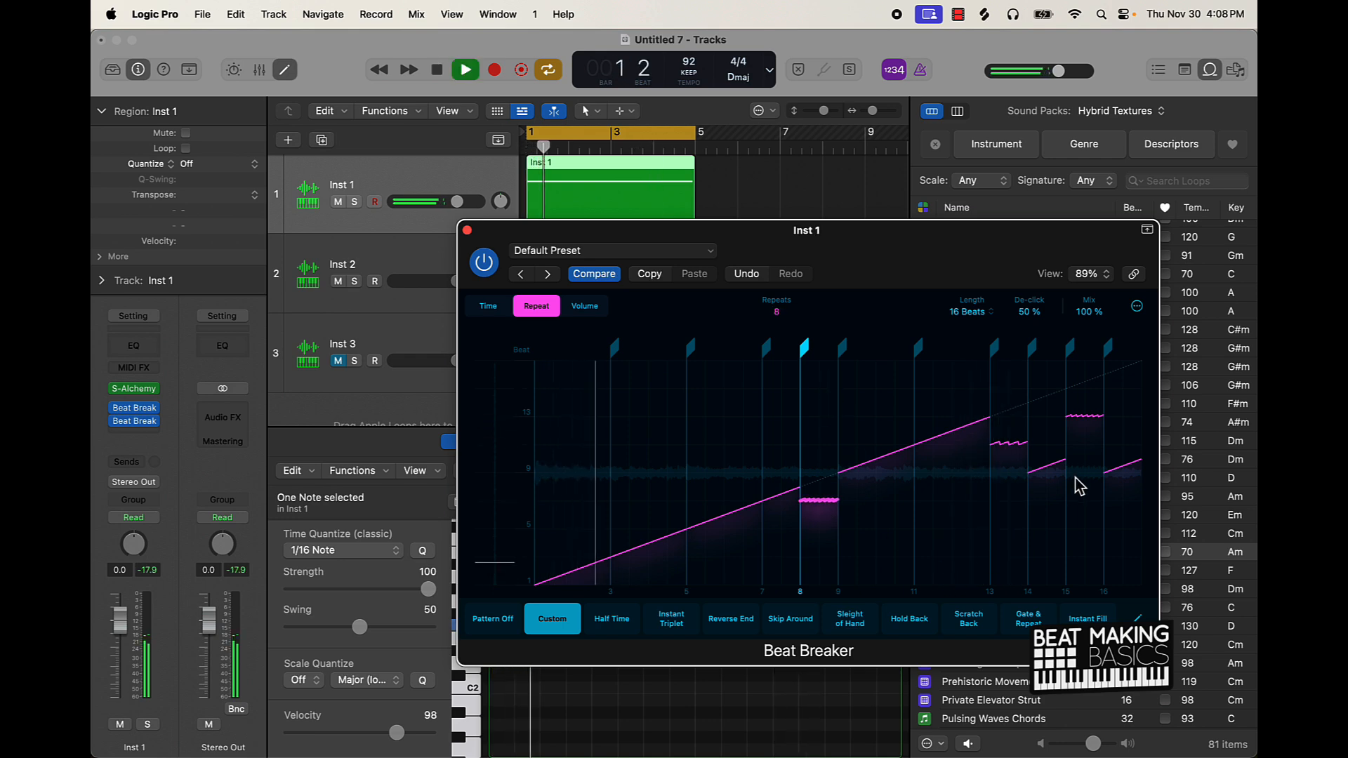
click(1049, 472)
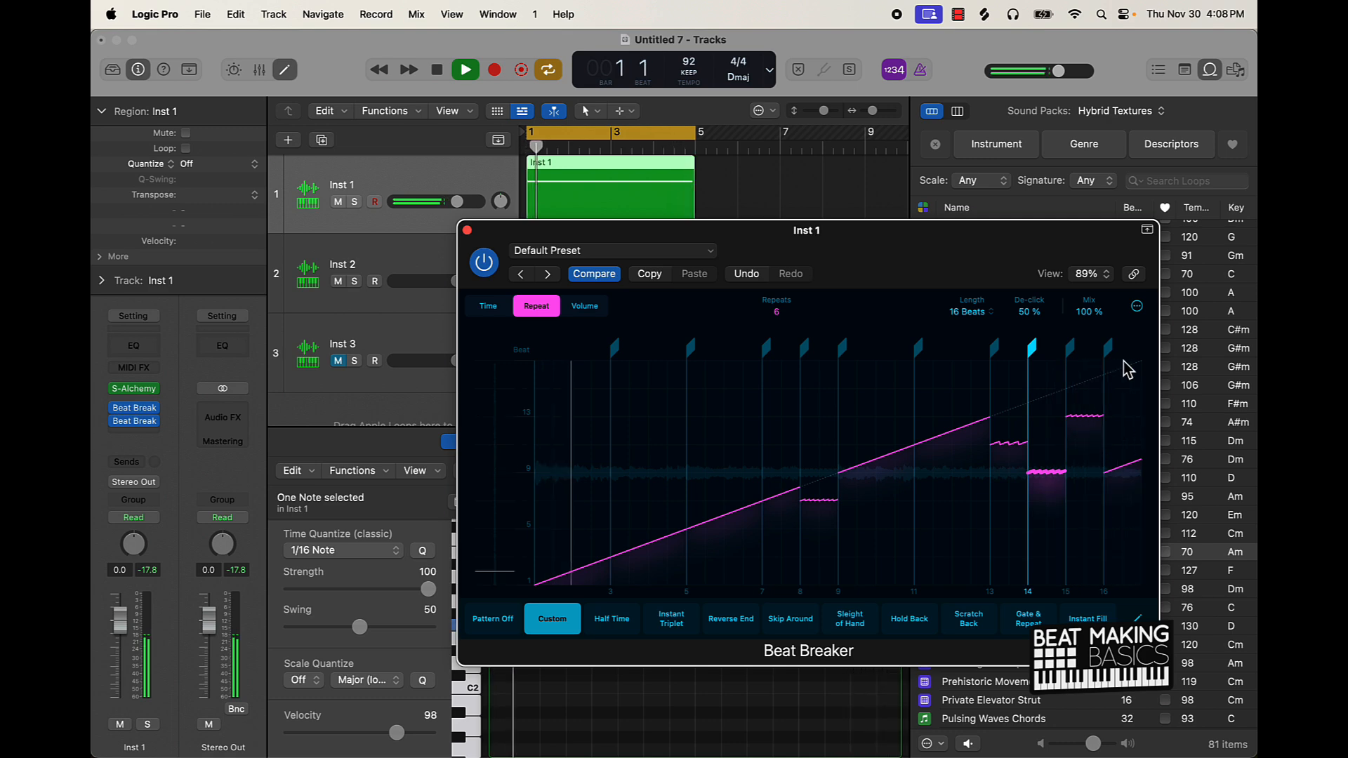
click(1131, 472)
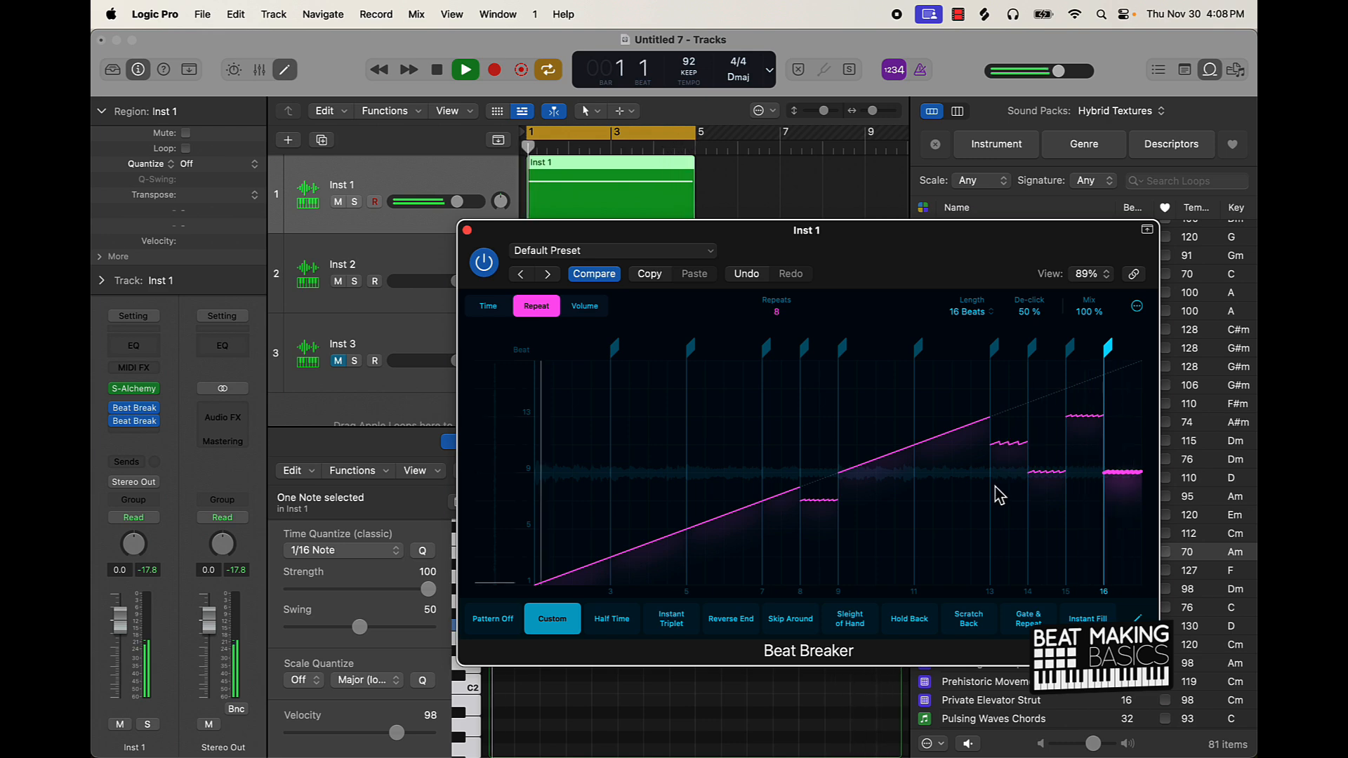
click(969, 431)
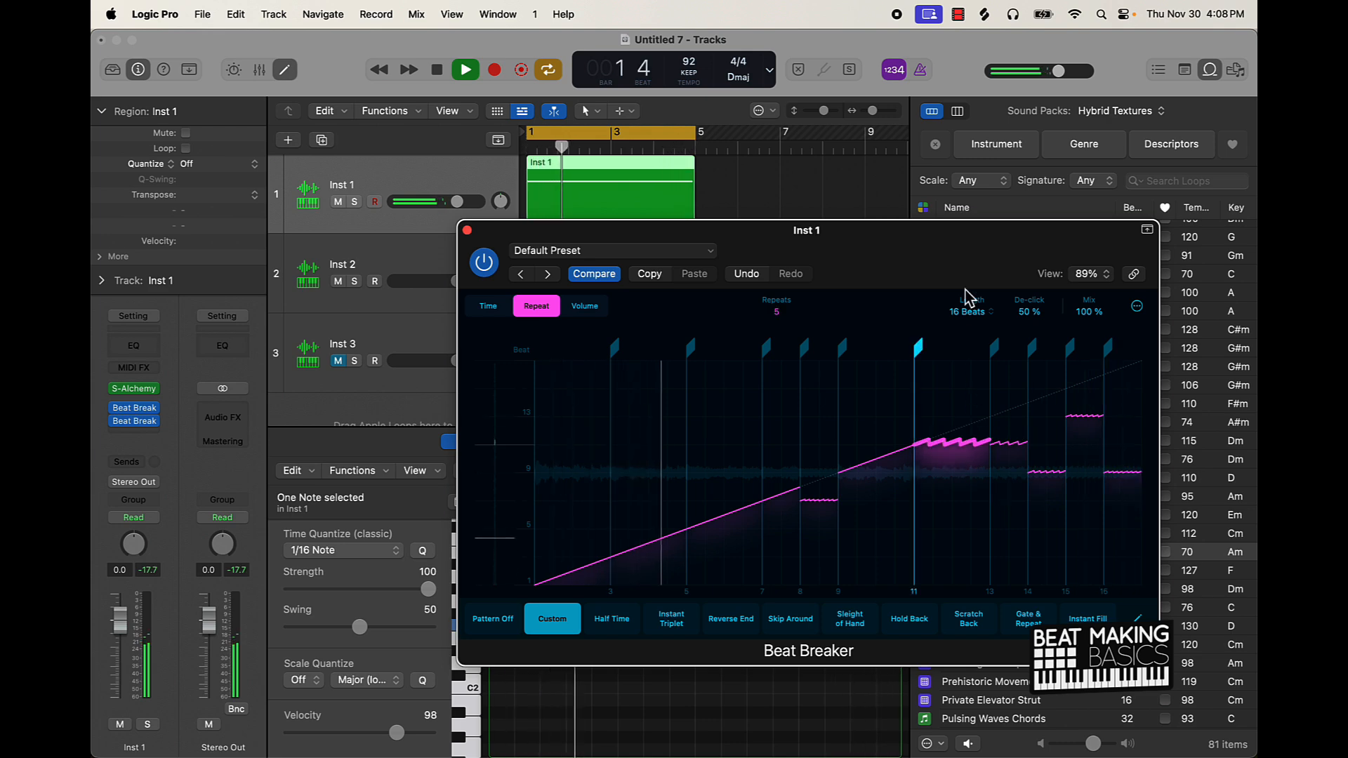
click(885, 394)
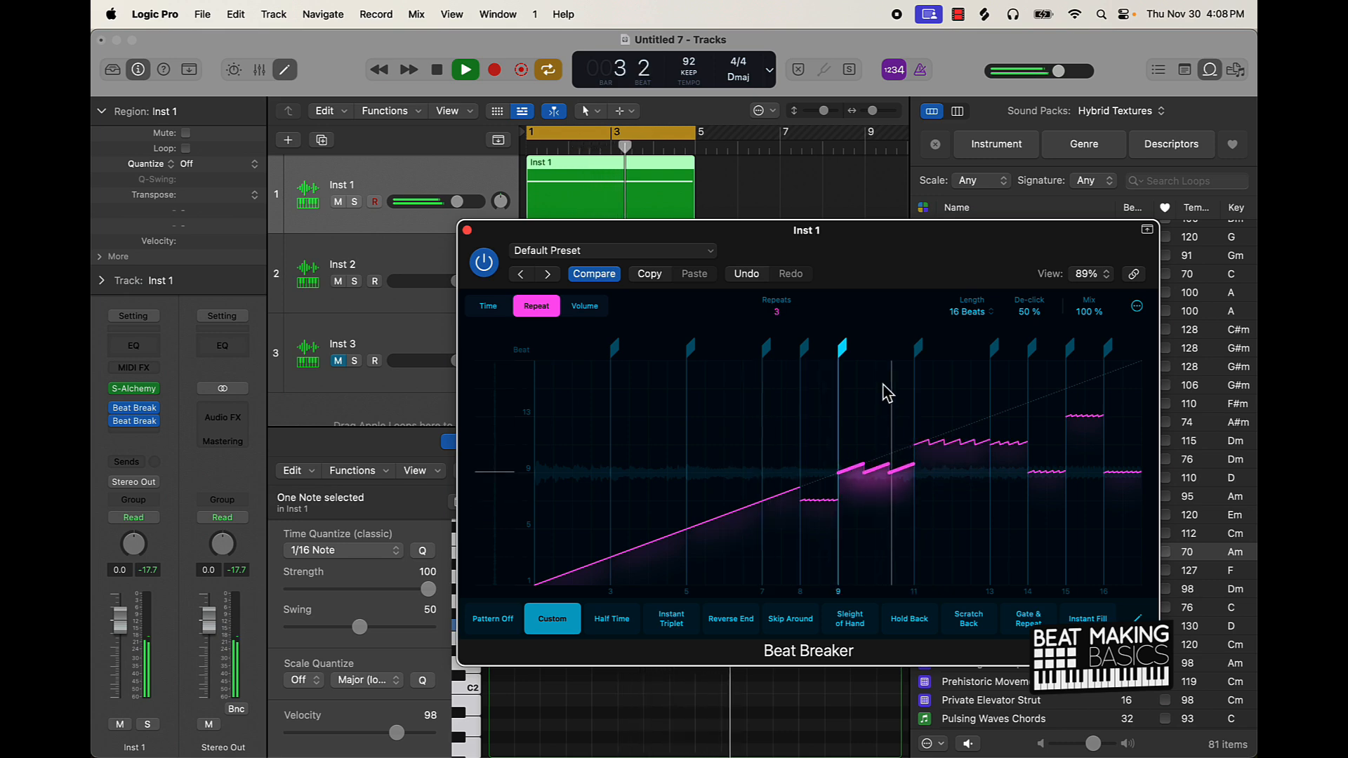
click(894, 421)
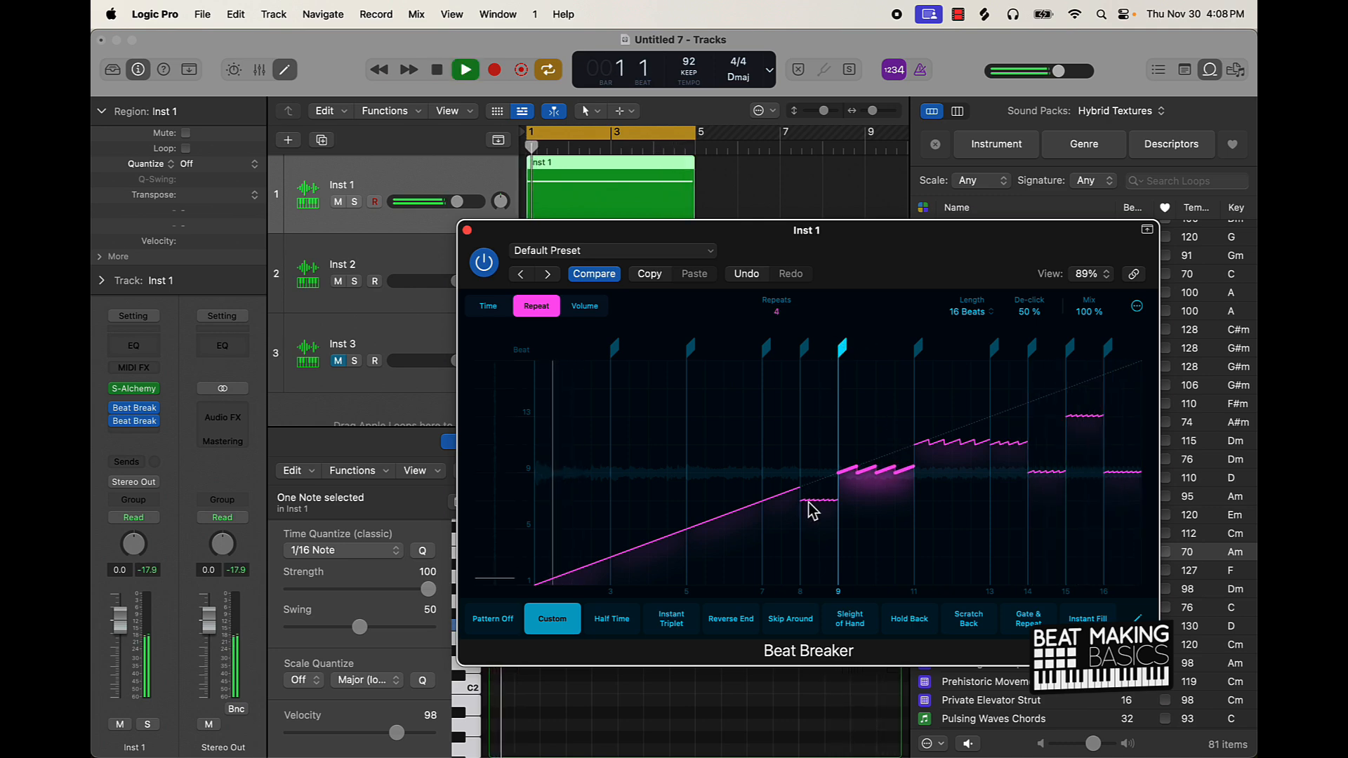
key(space)
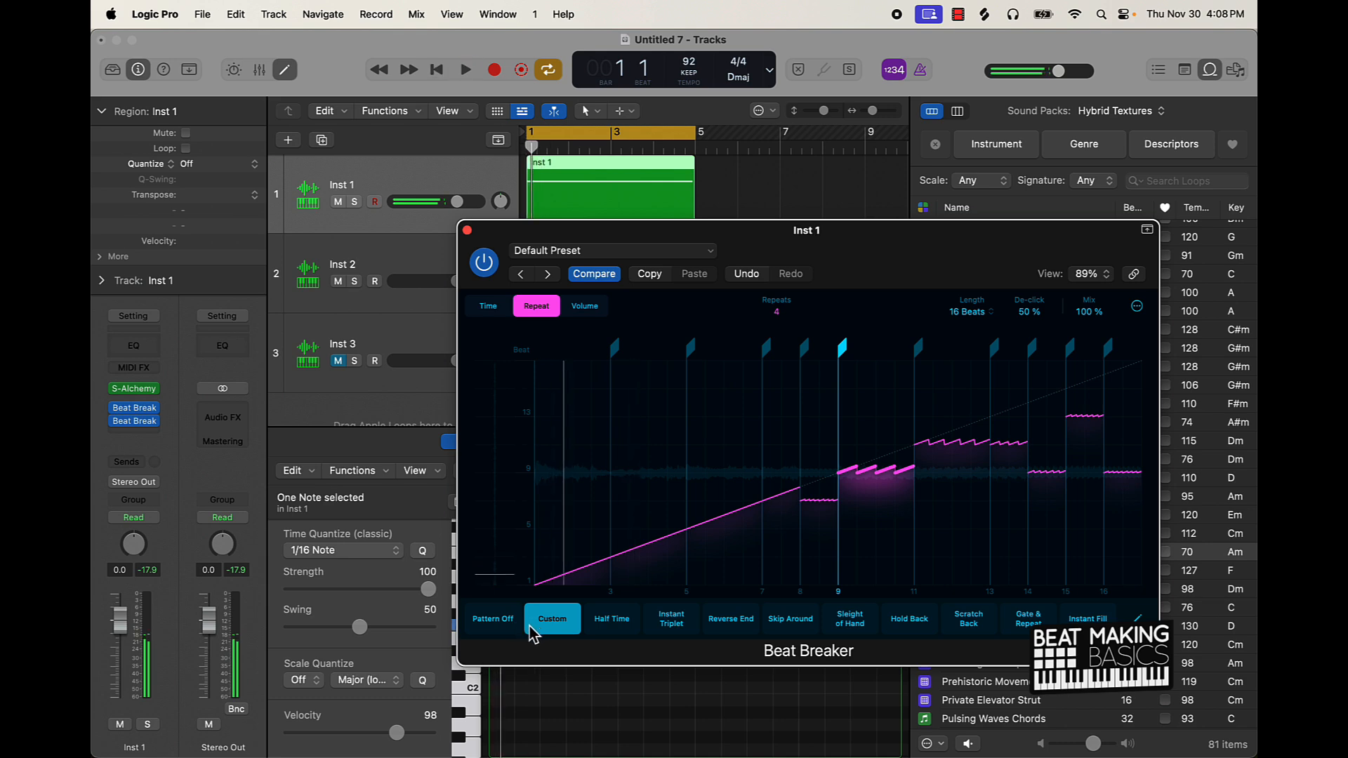
Switch the second Beat Breaker to the Half Time pattern, then close it and remove it from the Inst 1 channel strip
click(501, 626)
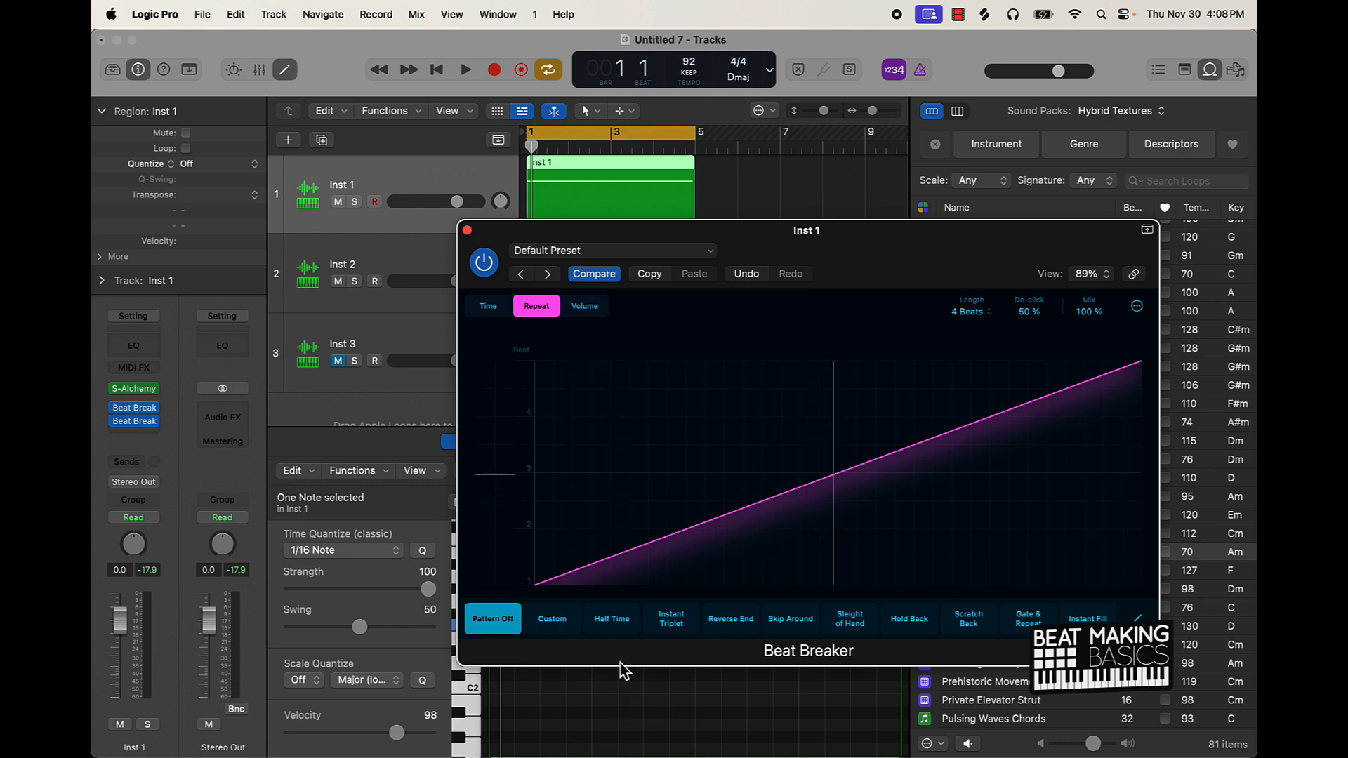
click(622, 626)
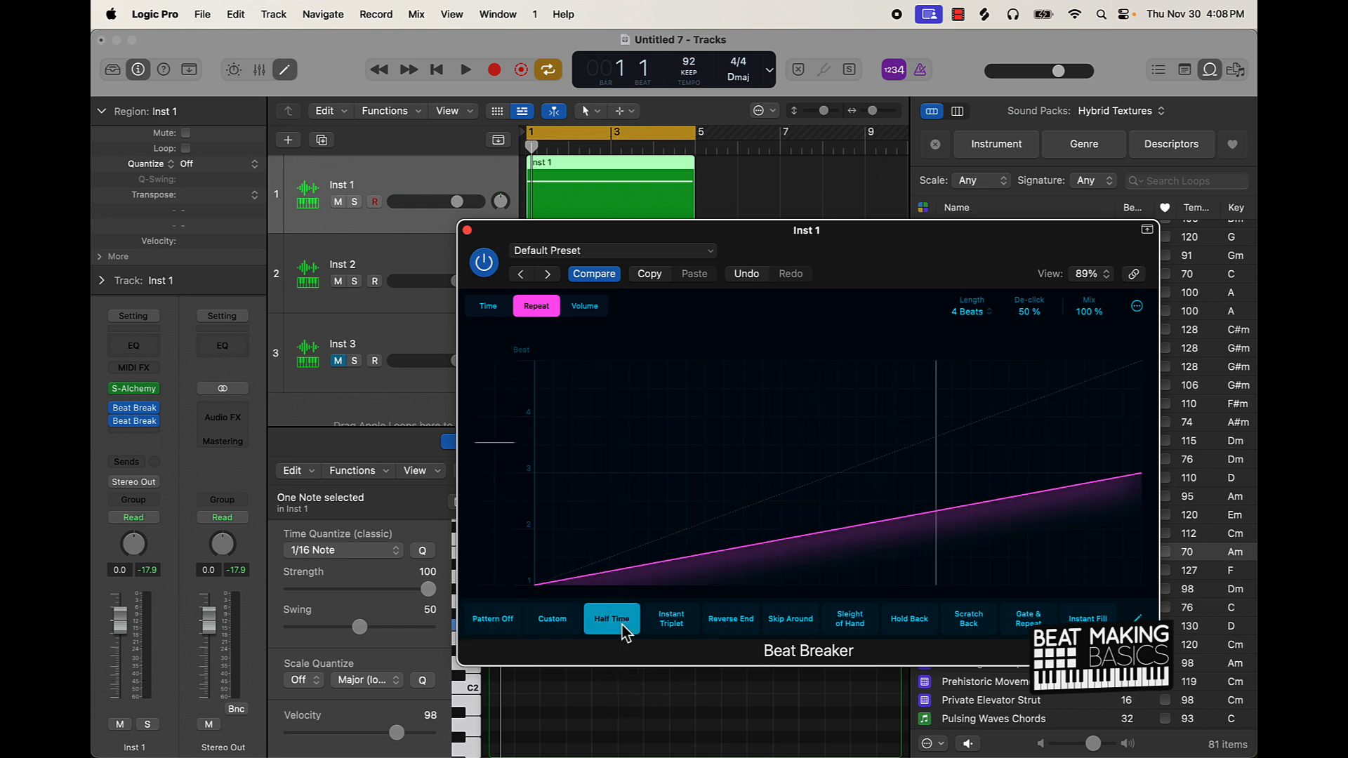
click(466, 231)
click(153, 421)
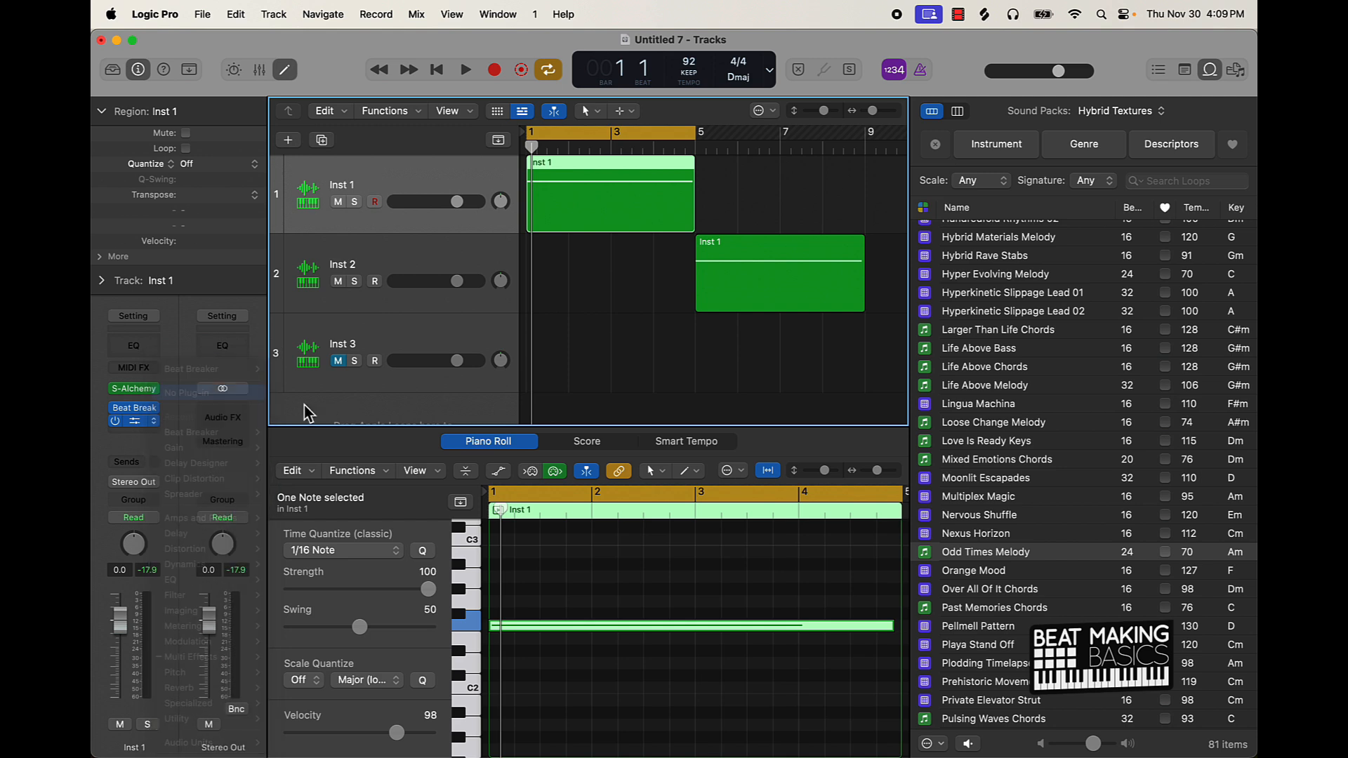
click(653, 323)
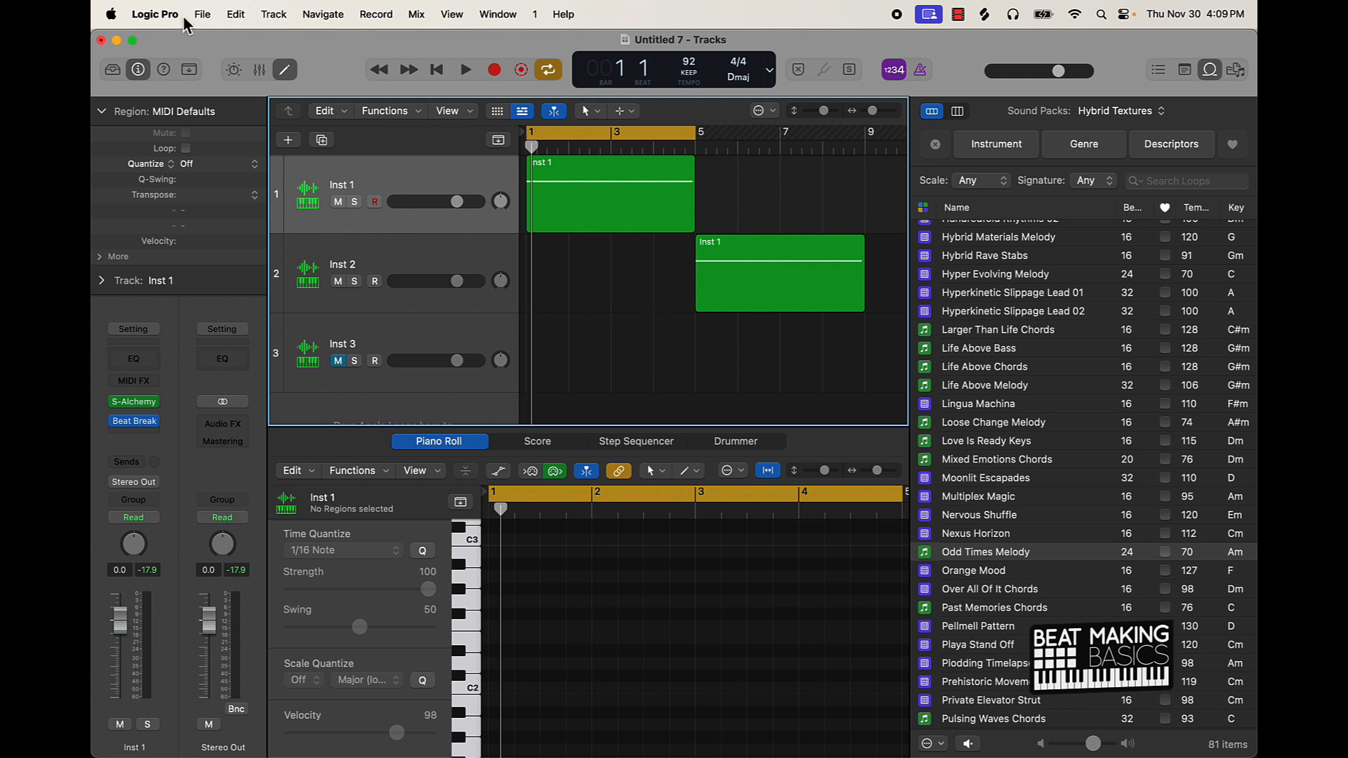
Look over the audio file type and bit depth options in the Recording settings, then close the settings
click(156, 14)
mouse_move(193, 67)
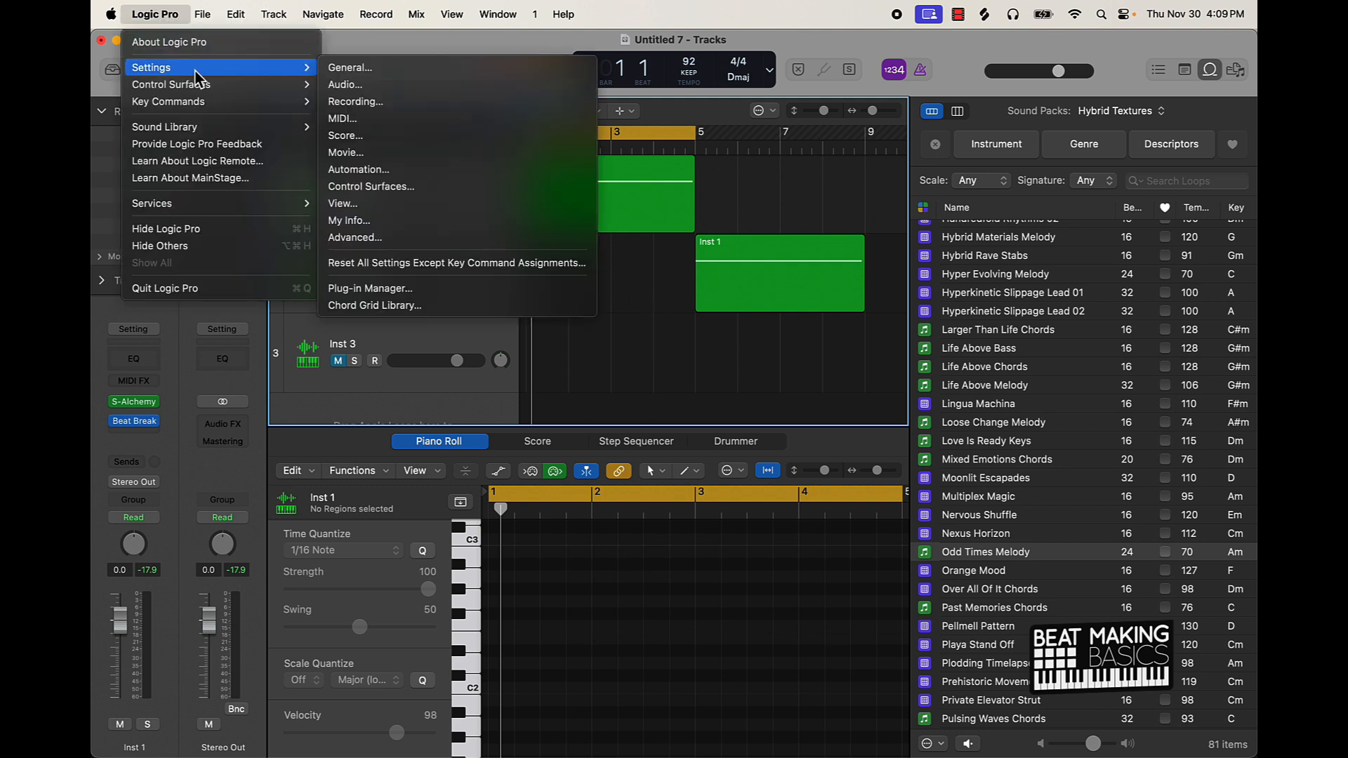
click(365, 104)
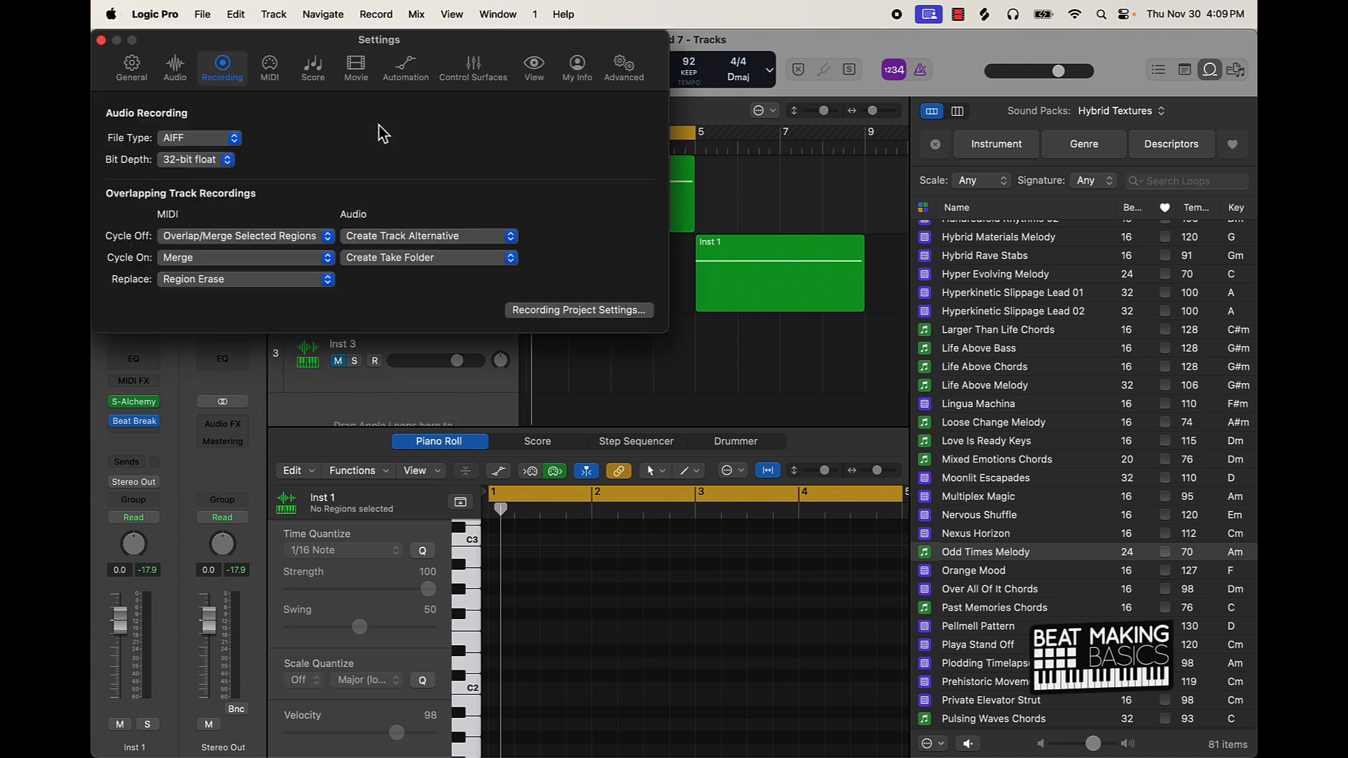
click(247, 148)
click(234, 160)
click(202, 126)
click(191, 193)
click(100, 40)
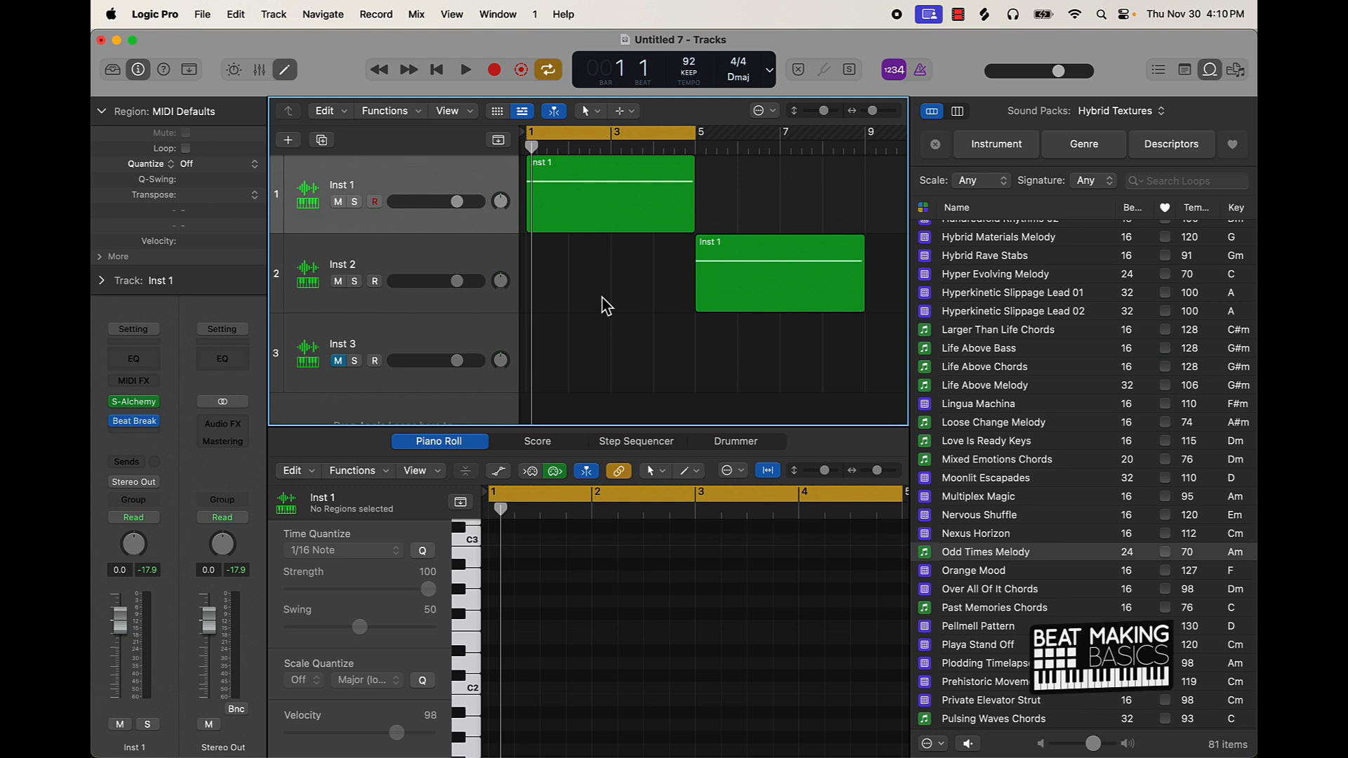
Delete all three instrument tracks with their regions and create one new Mic or Line audio track using Input 1
scroll(602, 305, right, 1)
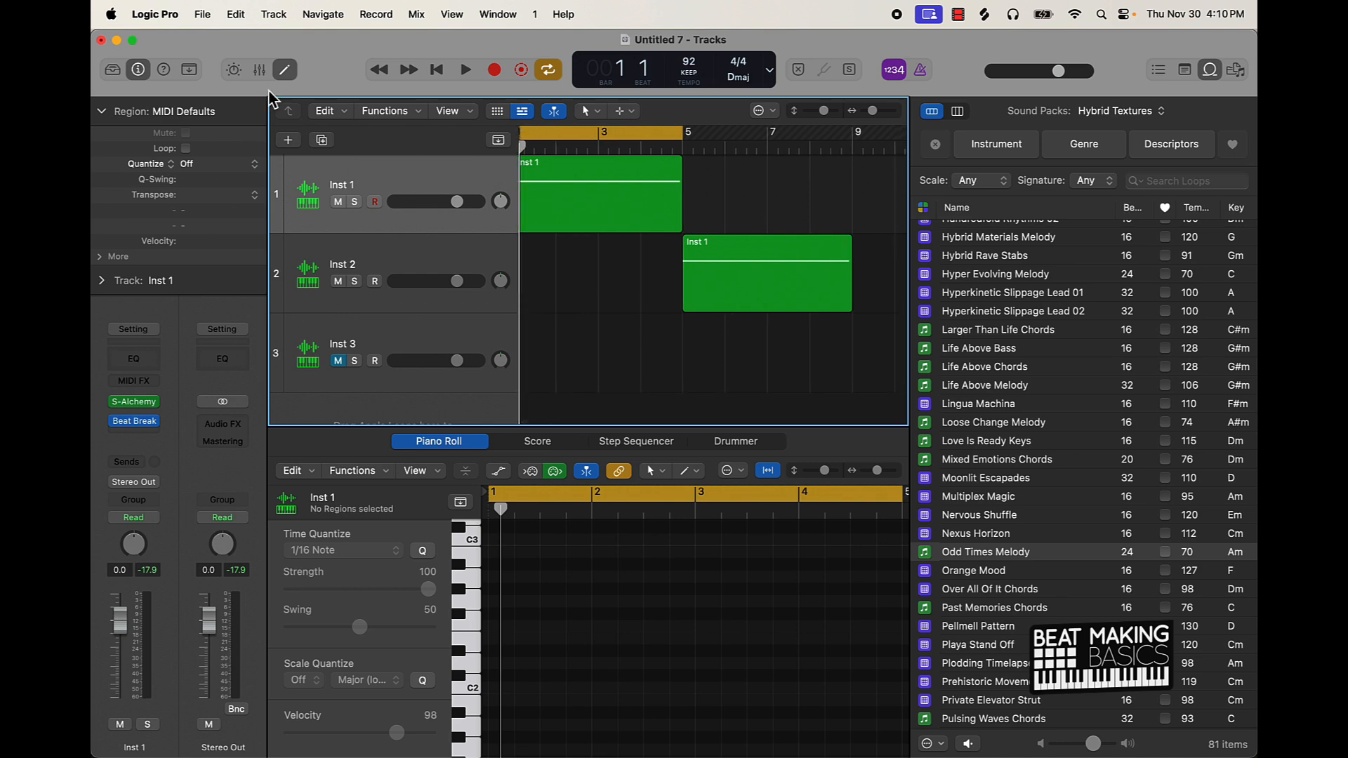
click(318, 210)
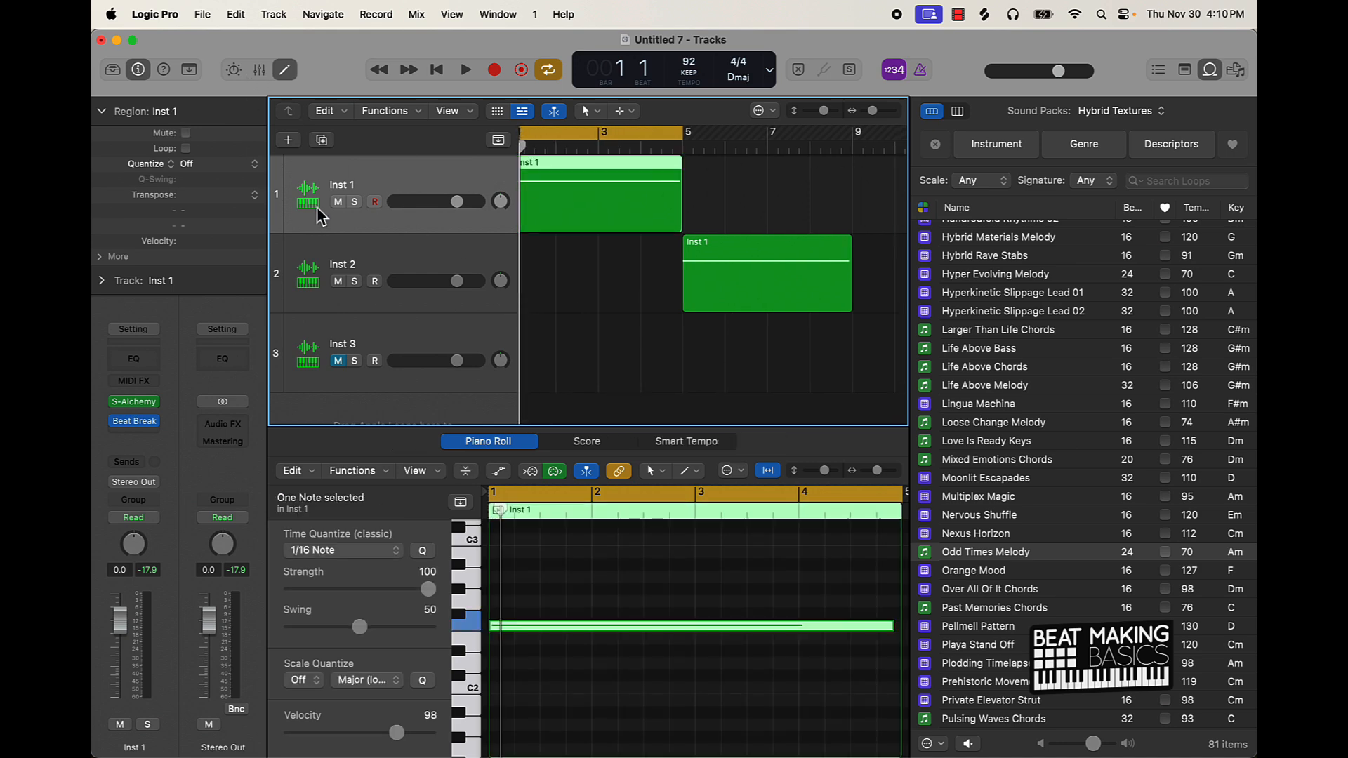
key(BackSpace)
key(BackSpace)
key(BackSpace)
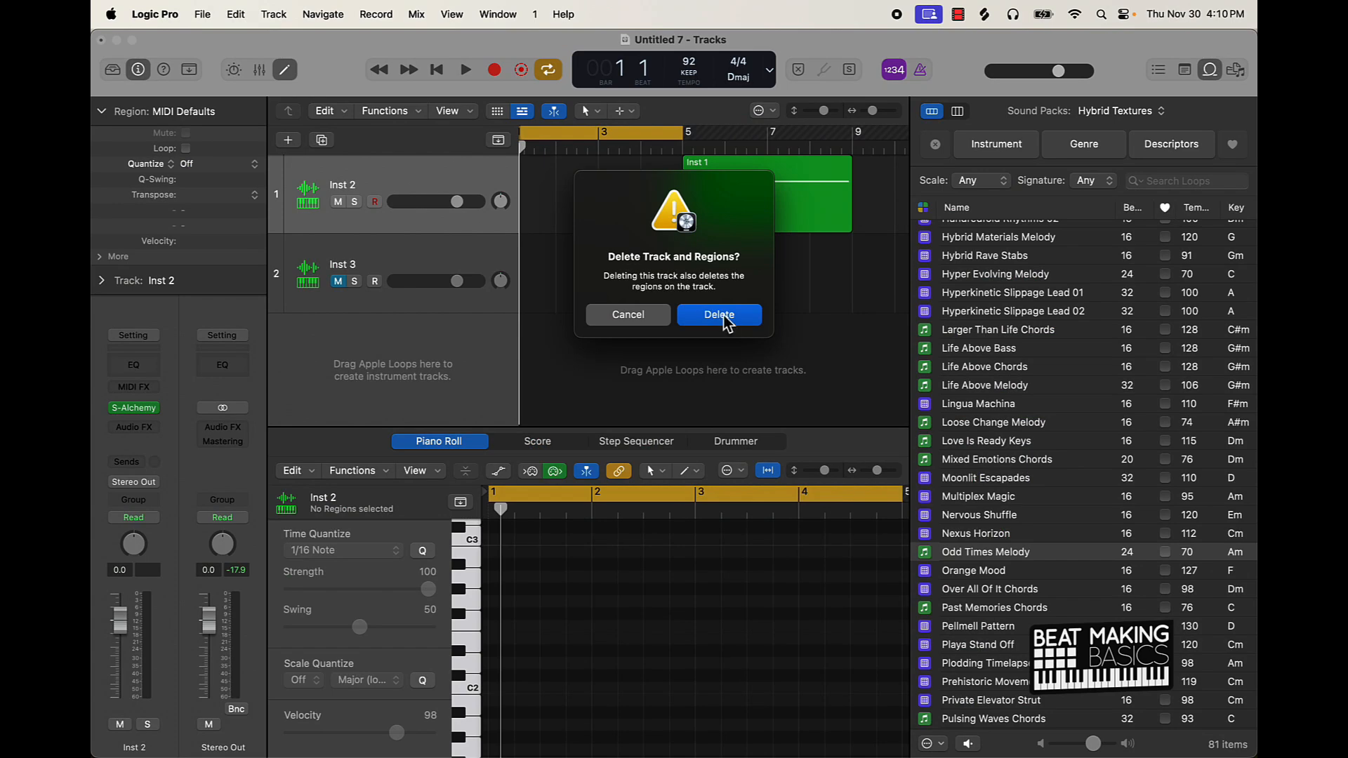
click(723, 316)
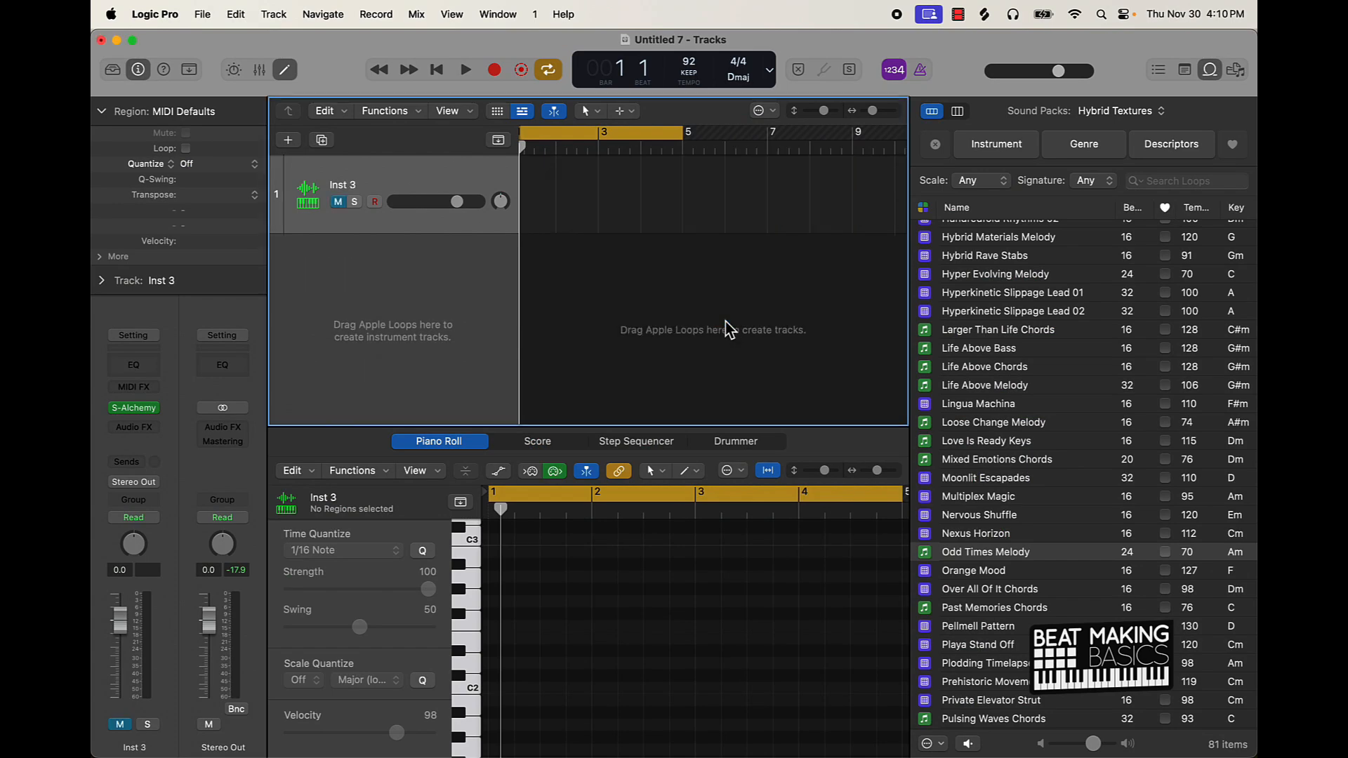
key(BackSpace)
click(968, 235)
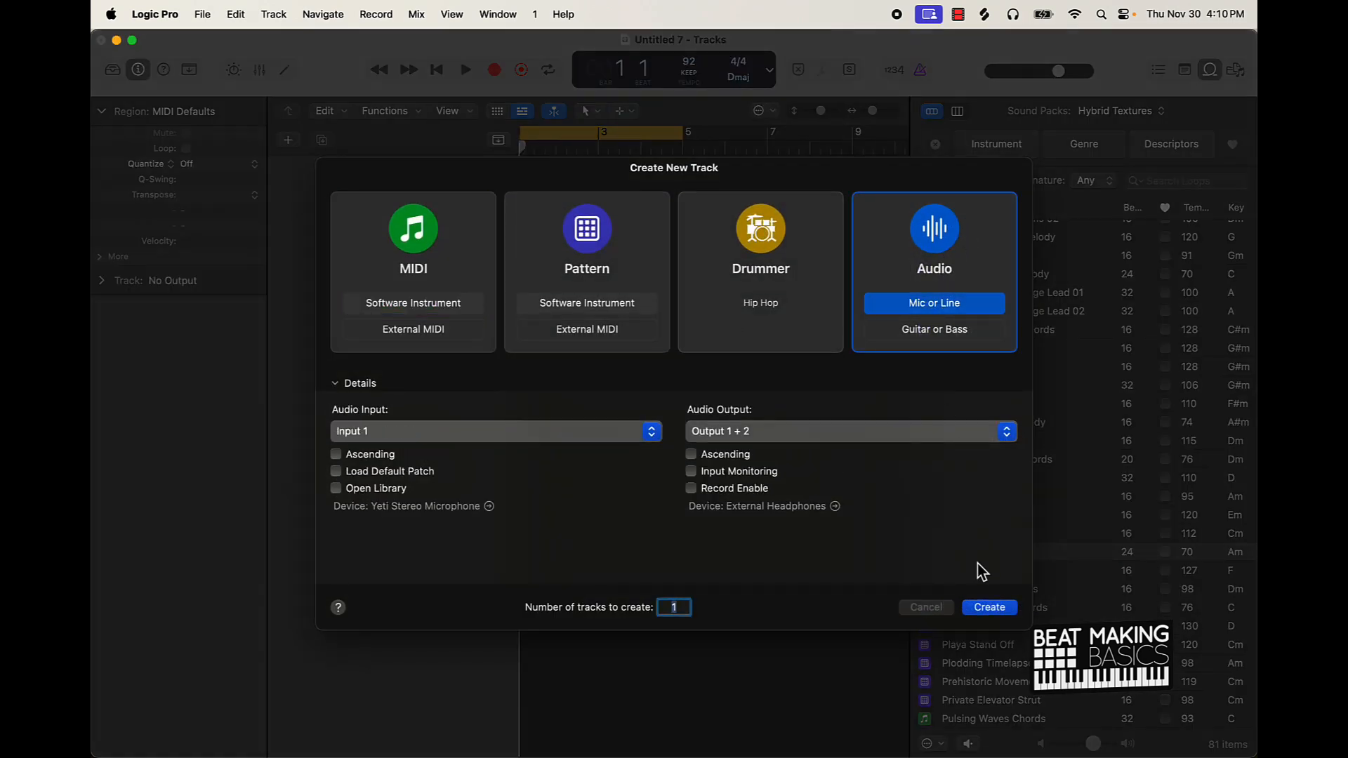
click(989, 608)
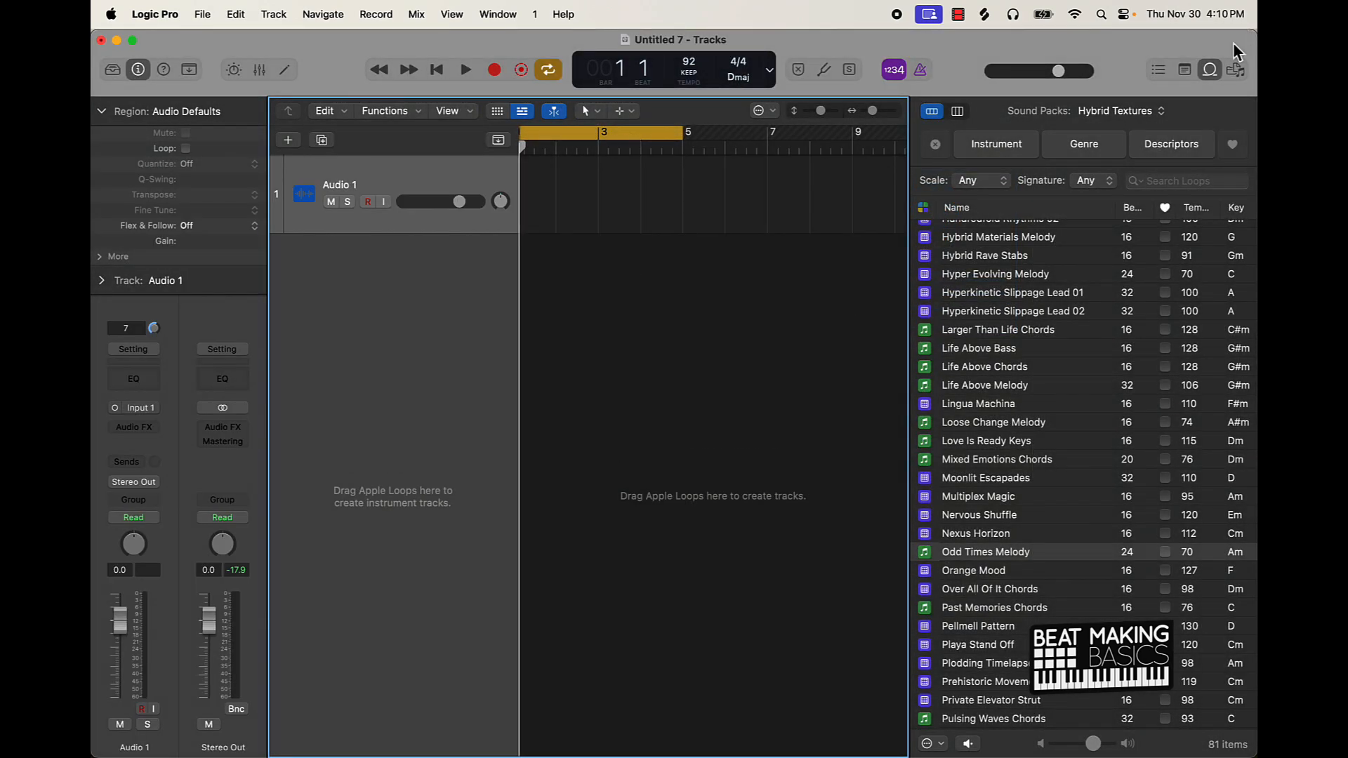
Browse all files on the computer and open the Dracula folder on the Desktop
click(1209, 69)
click(1235, 69)
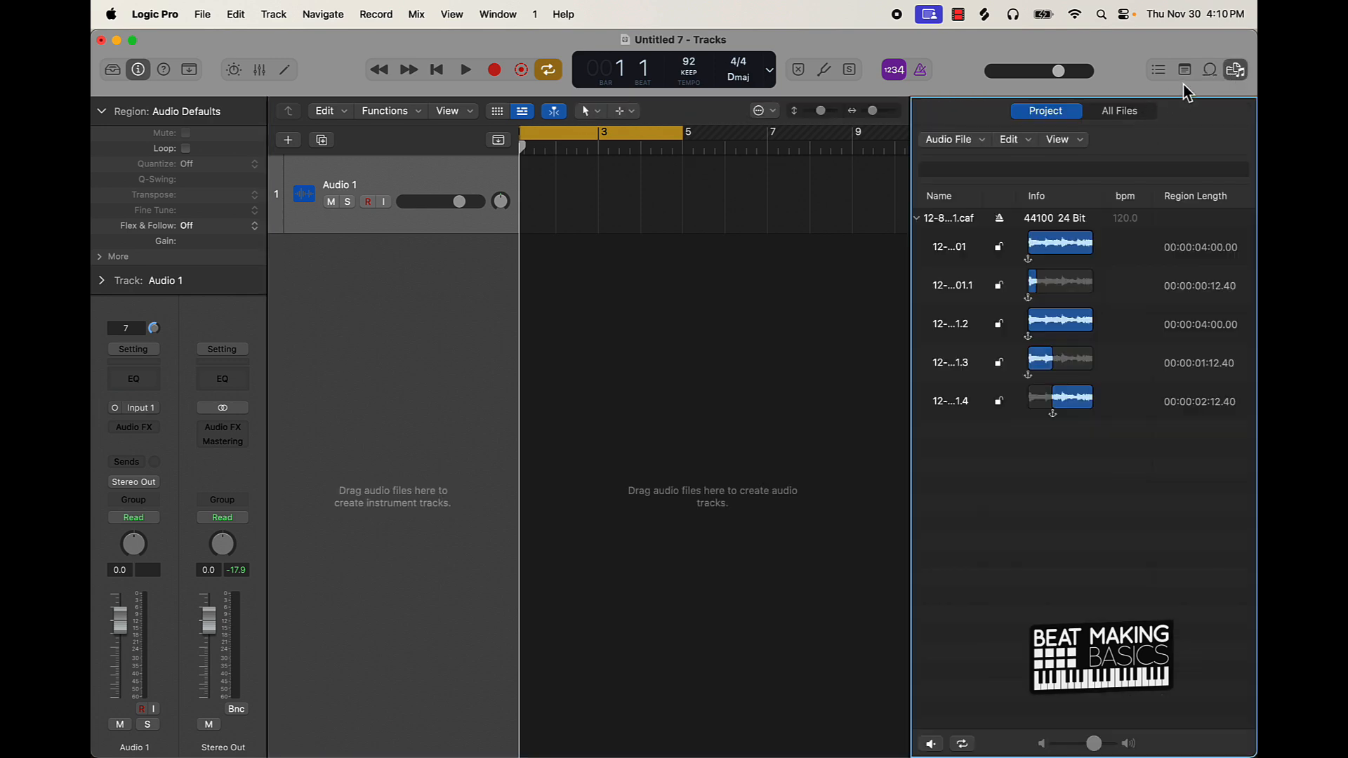
click(1126, 118)
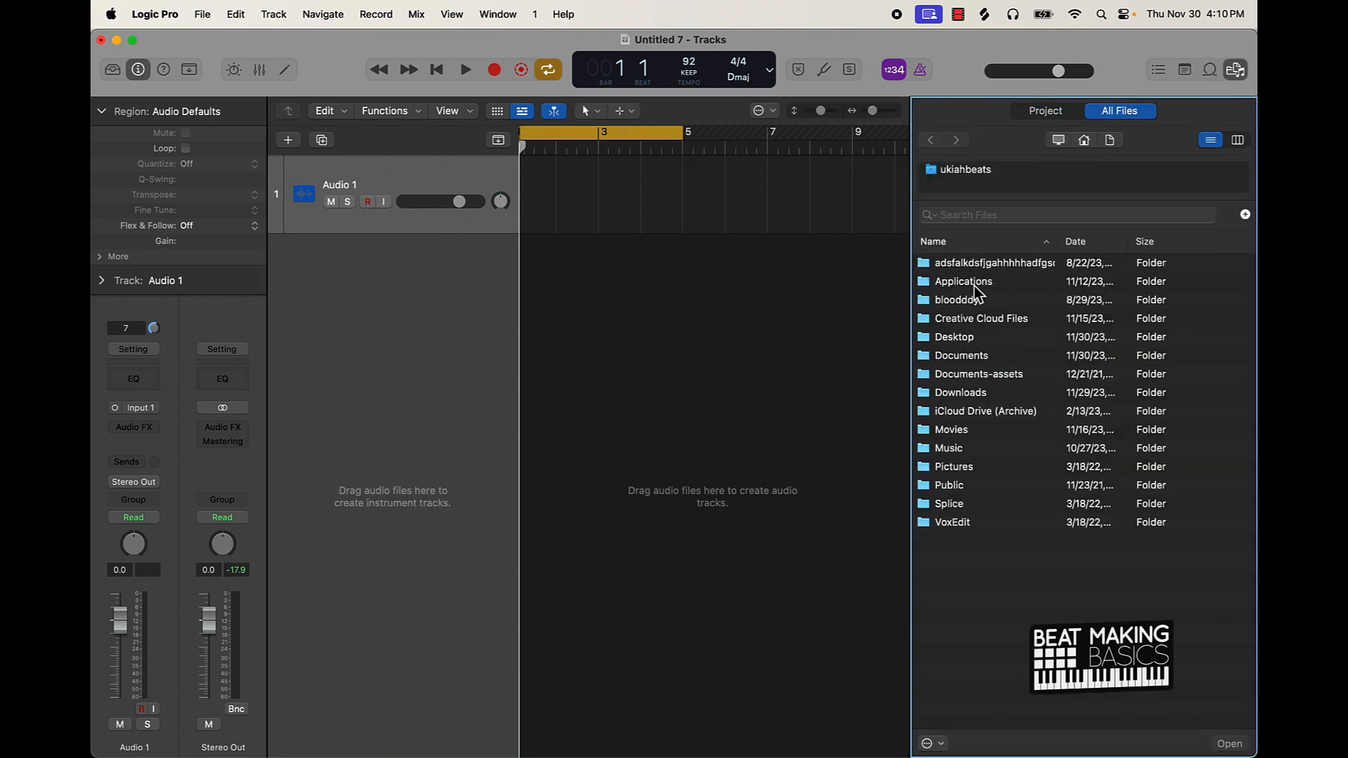
click(963, 356)
double_click(961, 337)
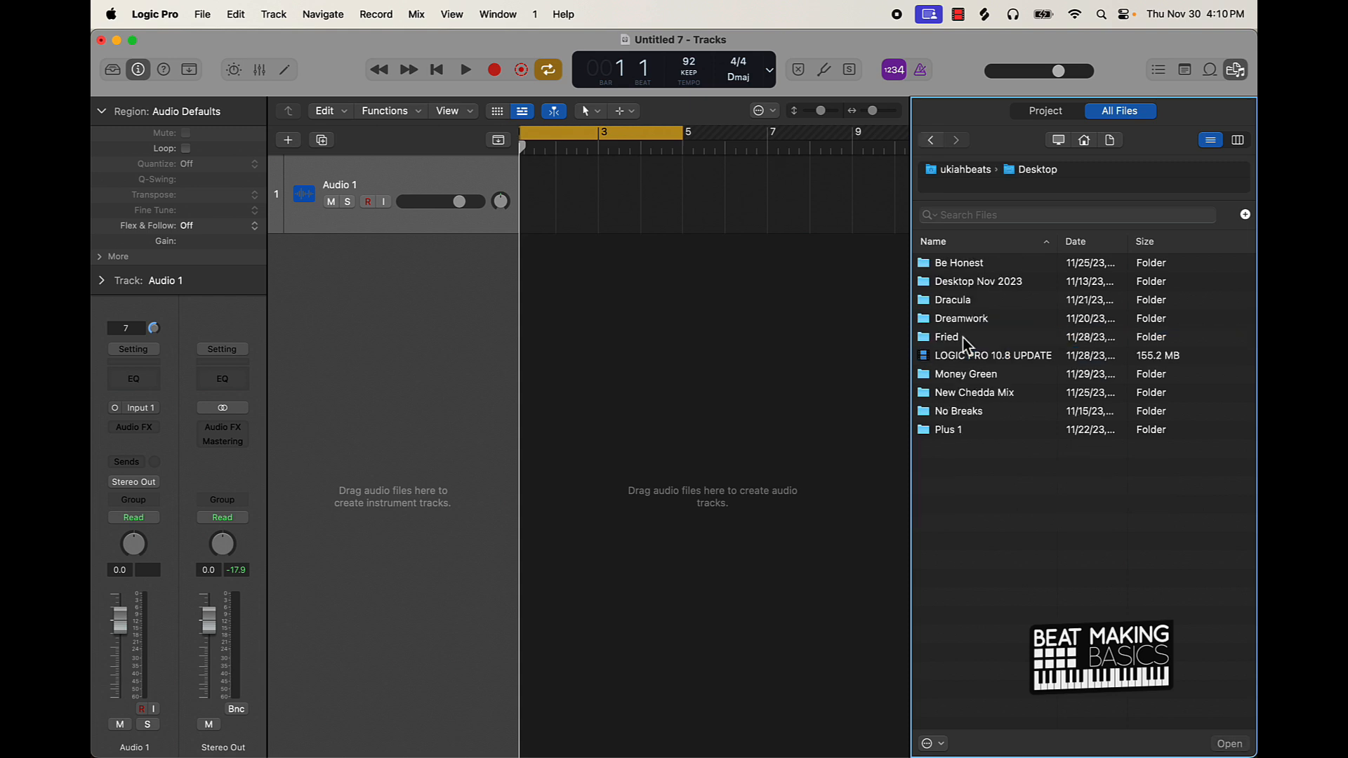
double_click(961, 302)
Add Dracula - New Mix.wav at bar 1 on a new track with its tempo information, and turn off cycle mode
drag(983, 300, 532, 271)
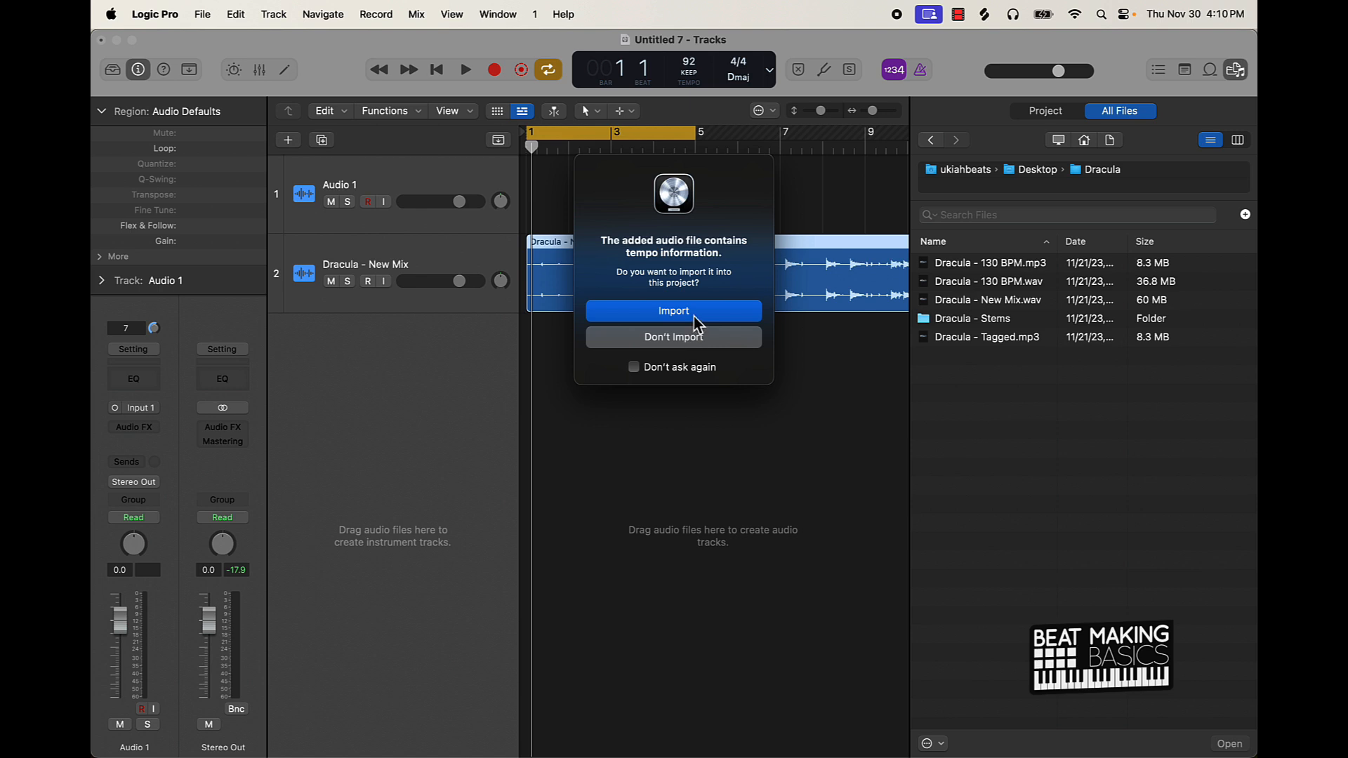
click(693, 316)
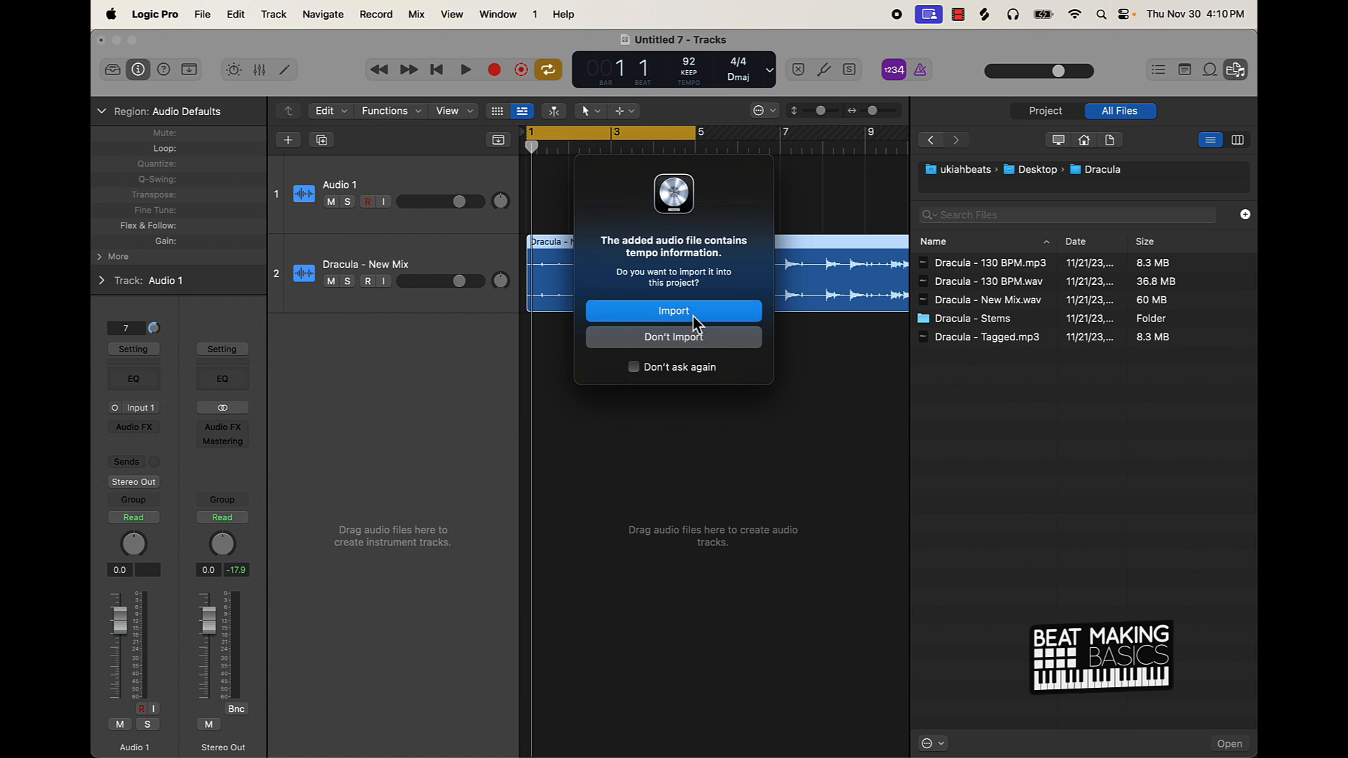
click(673, 246)
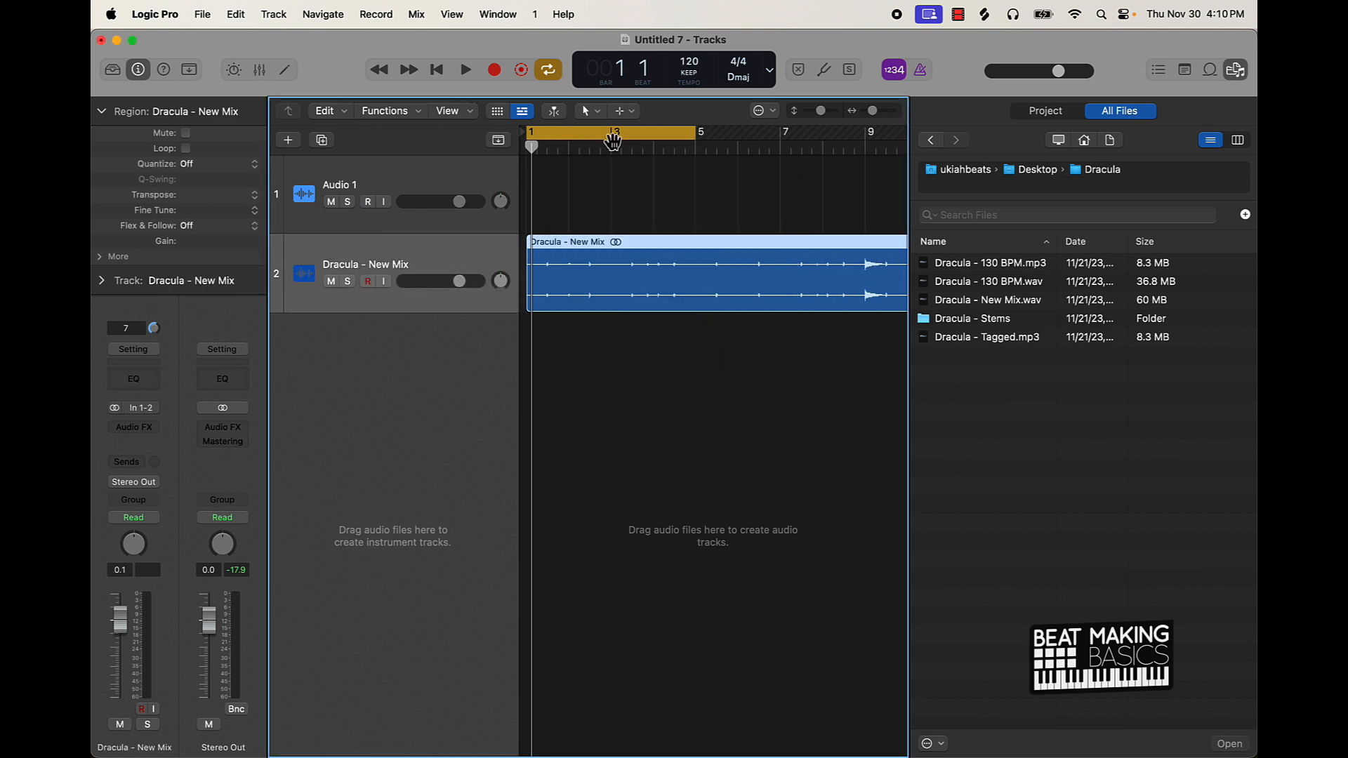
key(c)
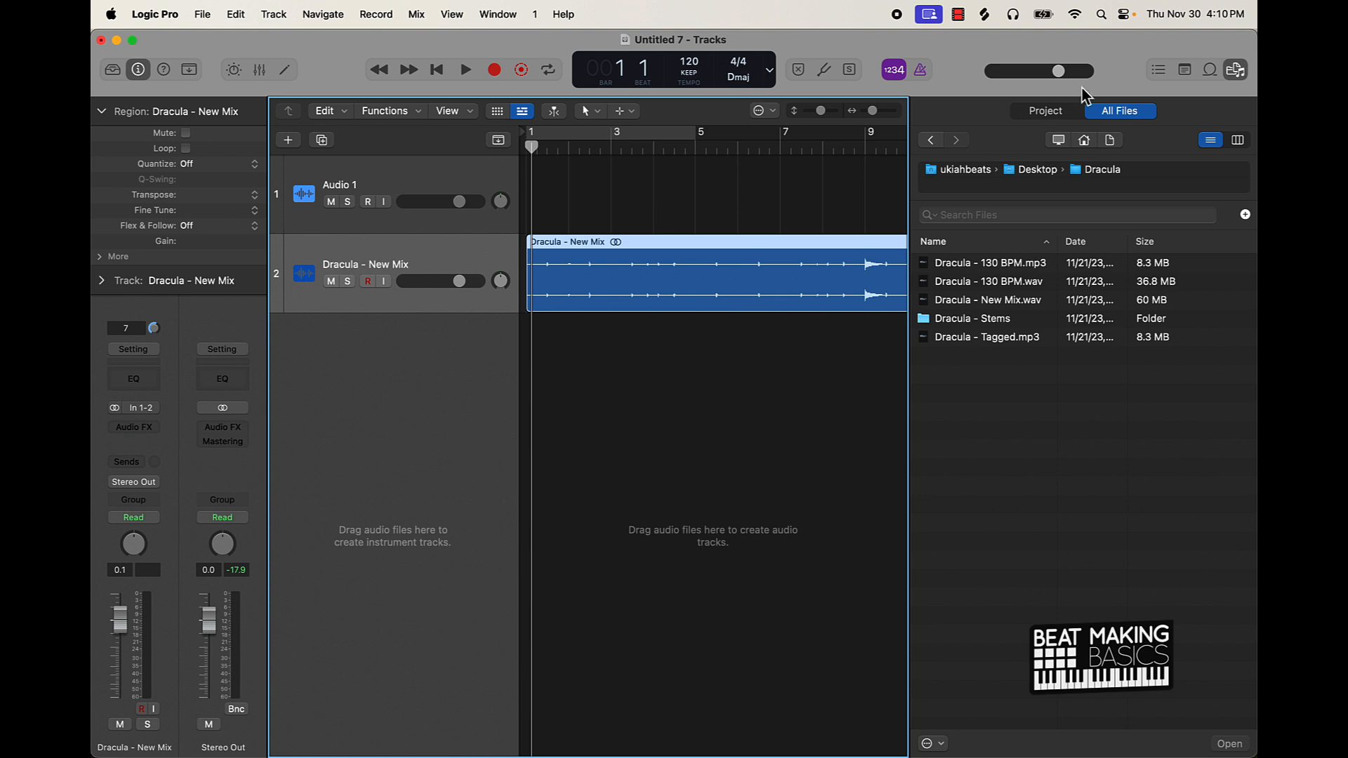
click(1235, 70)
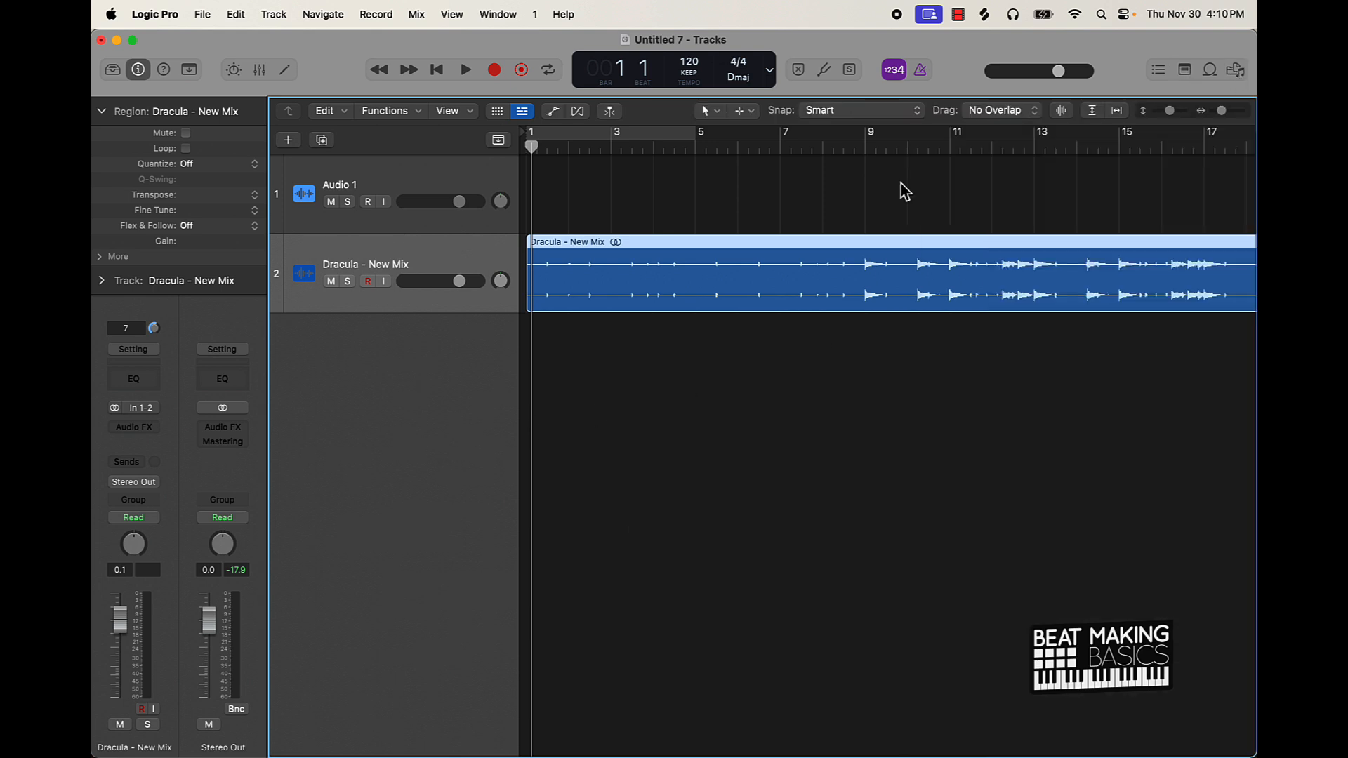
Delete the empty Audio 1 track and move the project end marker to the end of the Dracula region
click(453, 186)
key(super+BackSpace)
key(z)
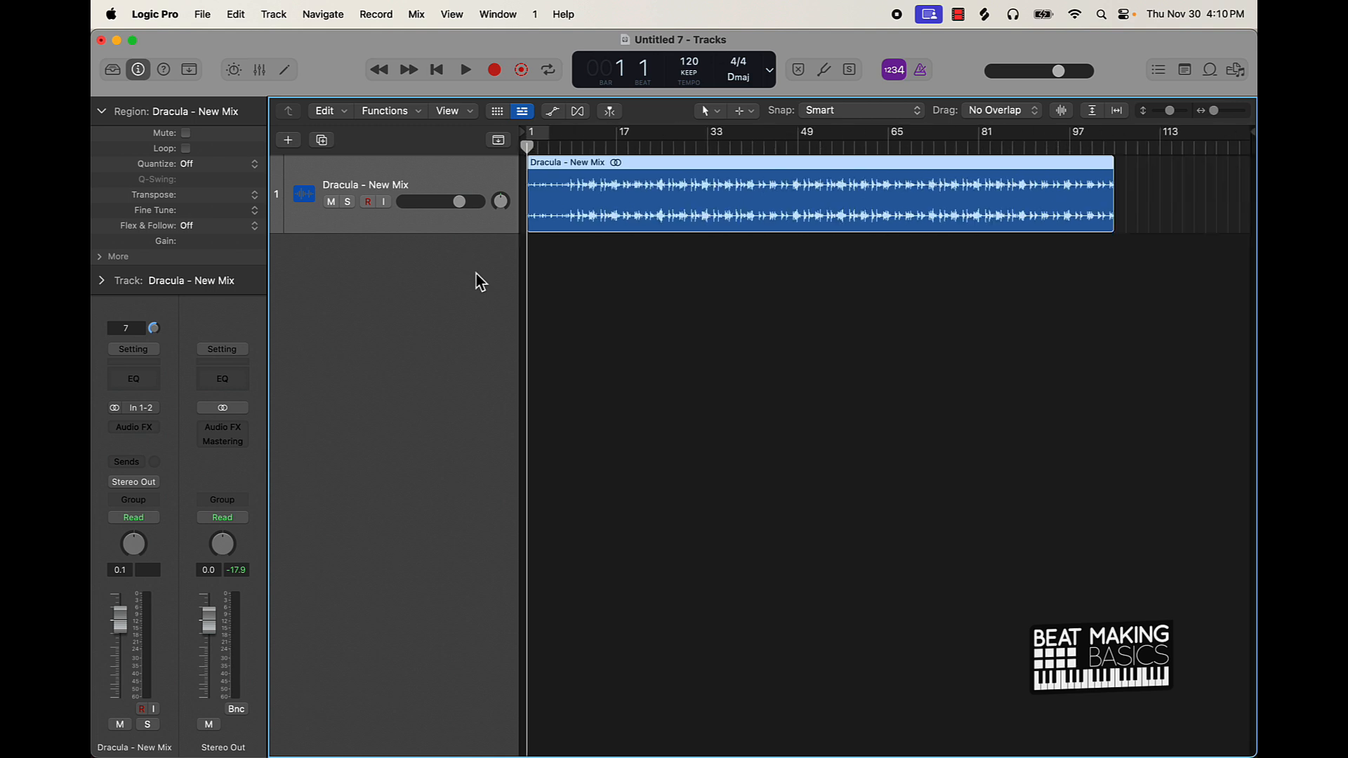
mouse_move(1253, 149)
mouse_down()
mouse_move(1246, 140)
mouse_move(1113, 242)
mouse_up()
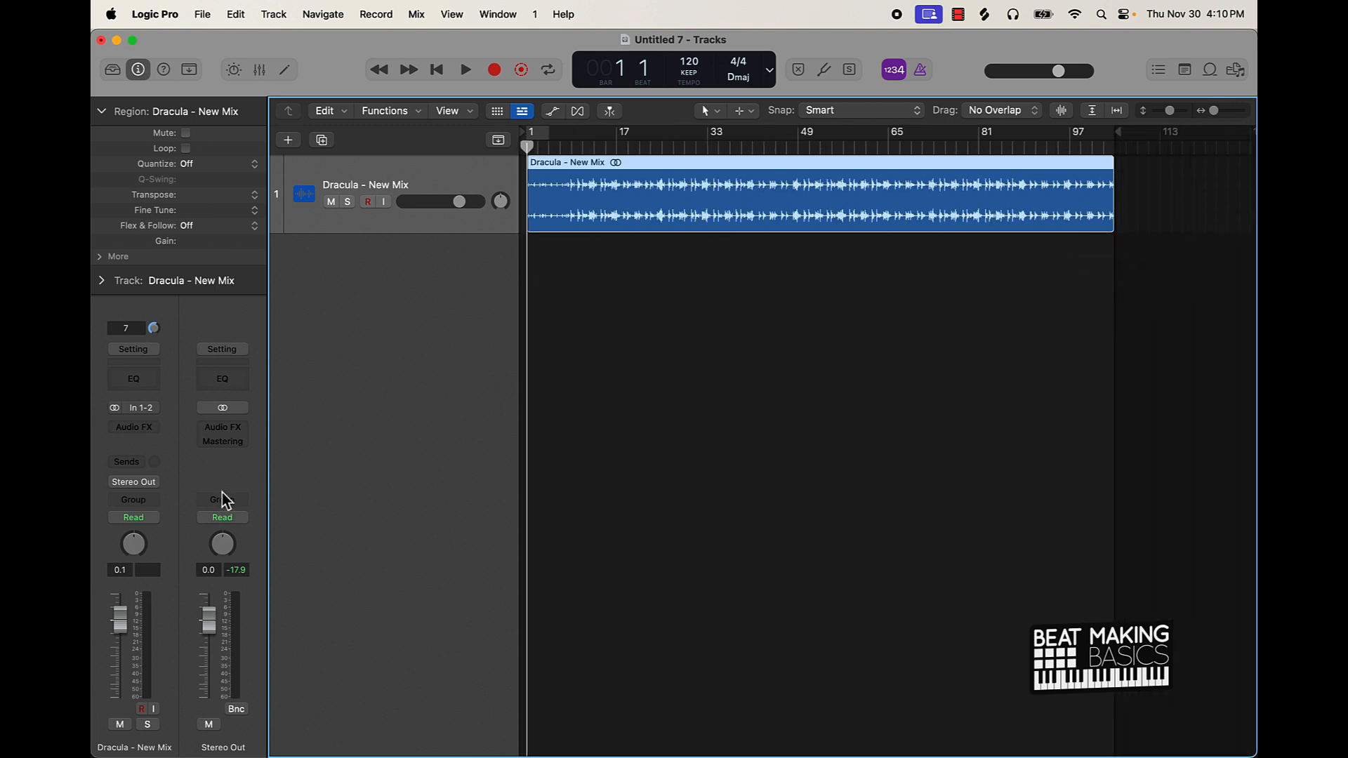
Run Mastering Assistant on the Stereo Out channel and switch the plug-in off for comparison
click(223, 441)
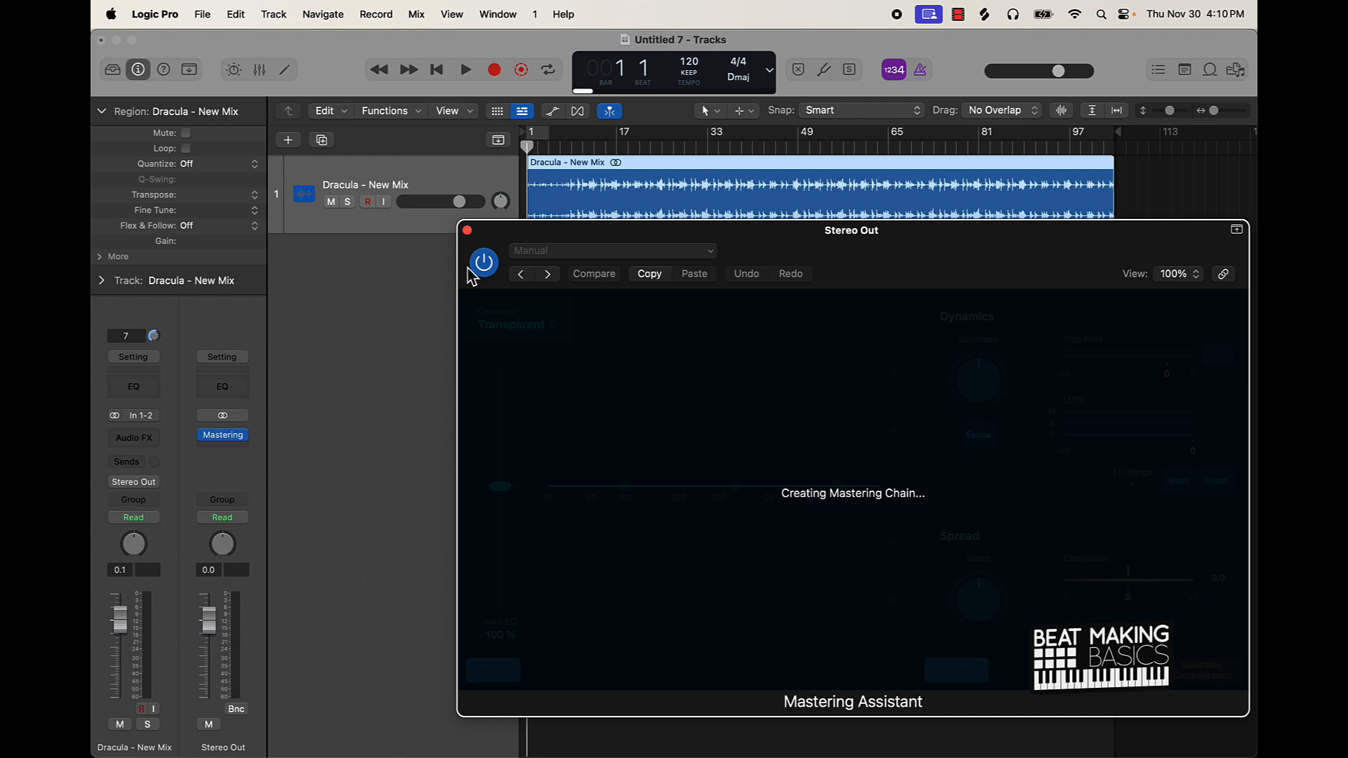
drag(942, 262, 837, 288)
click(373, 287)
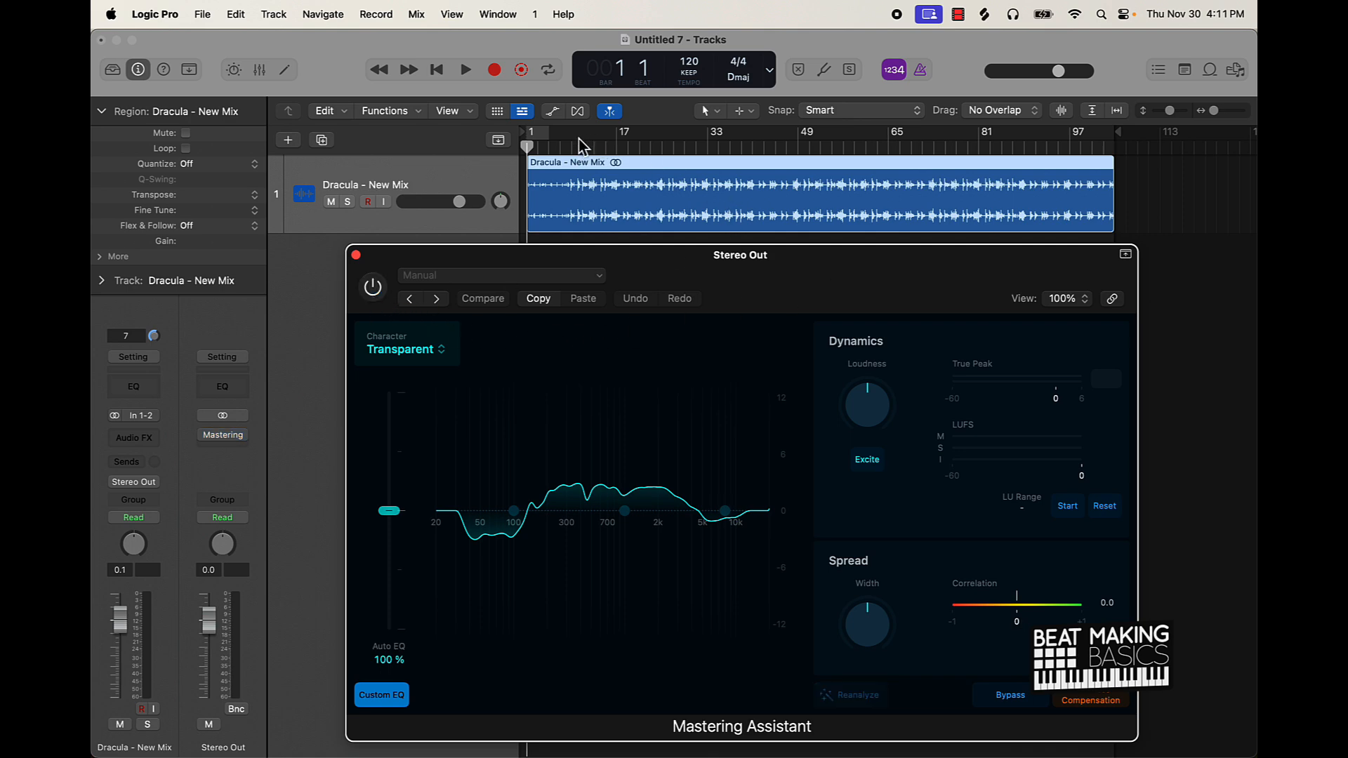
Set the cycle range to bars 9 to 17 and play that section without the mastering
drag(588, 142, 641, 138)
key(space)
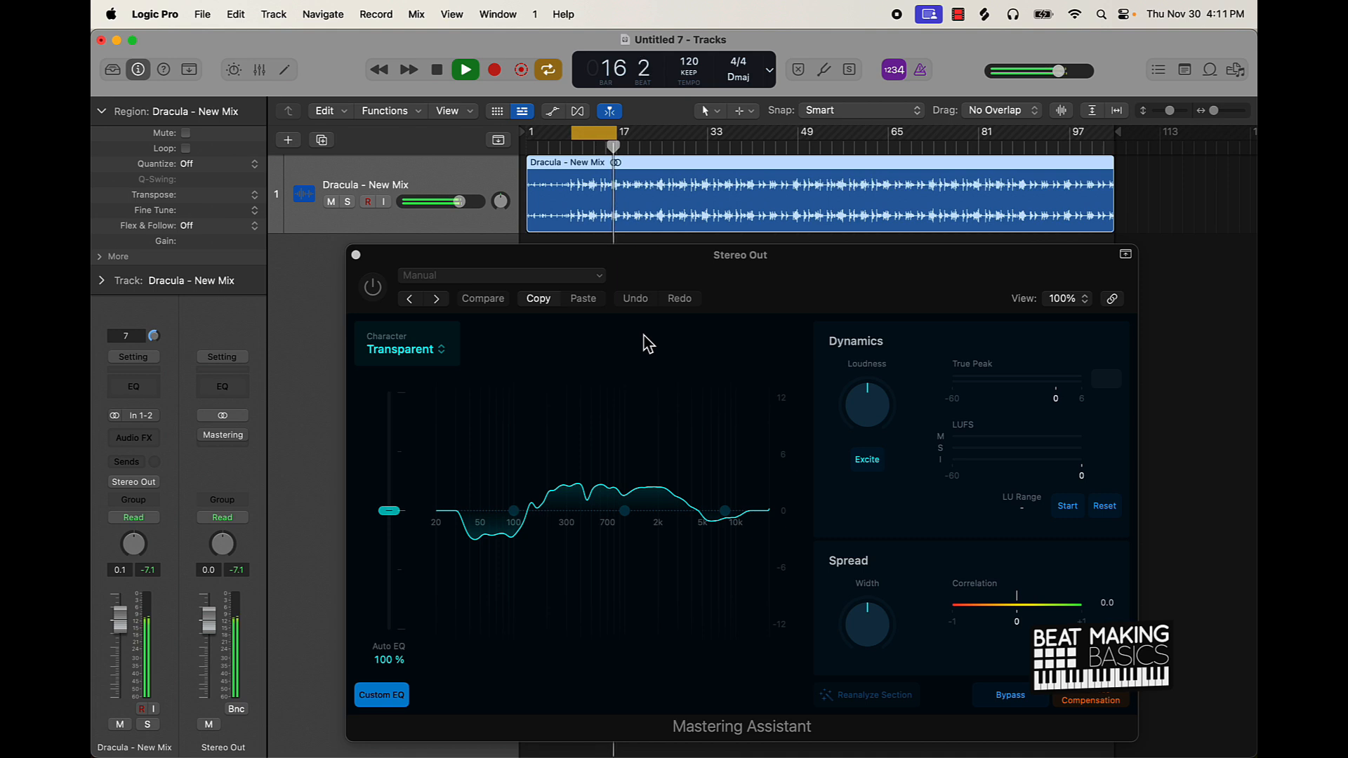
key(space)
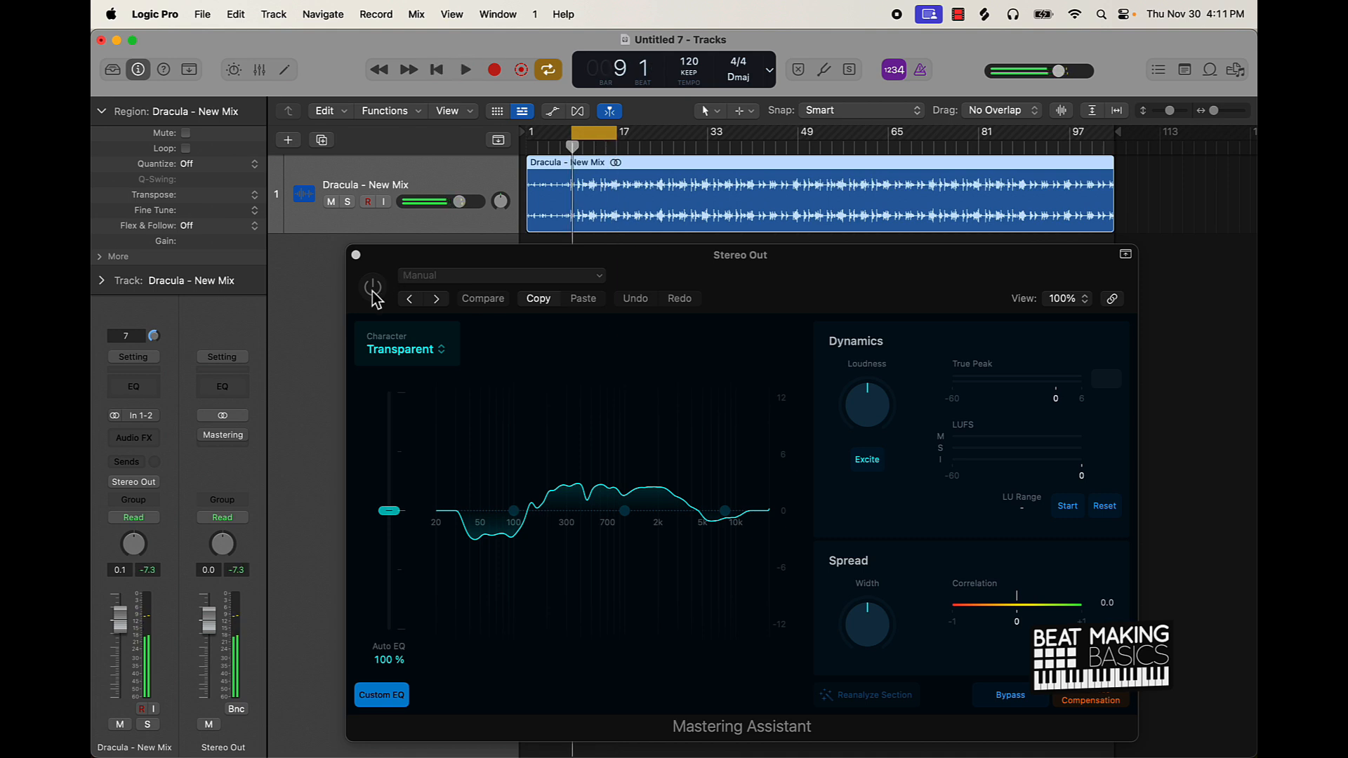
Switch Mastering Assistant back on, play the cycled section with it, and close the plug-in window
click(373, 287)
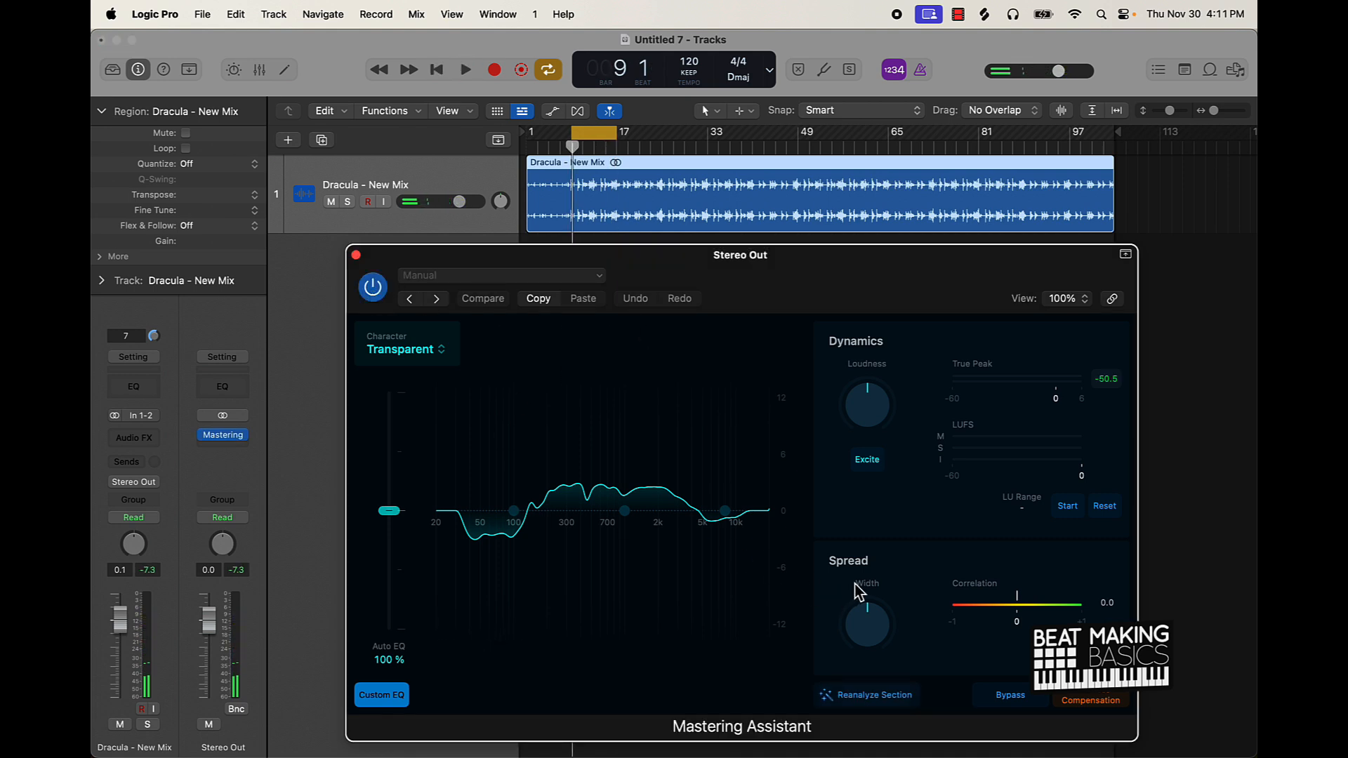
key(space)
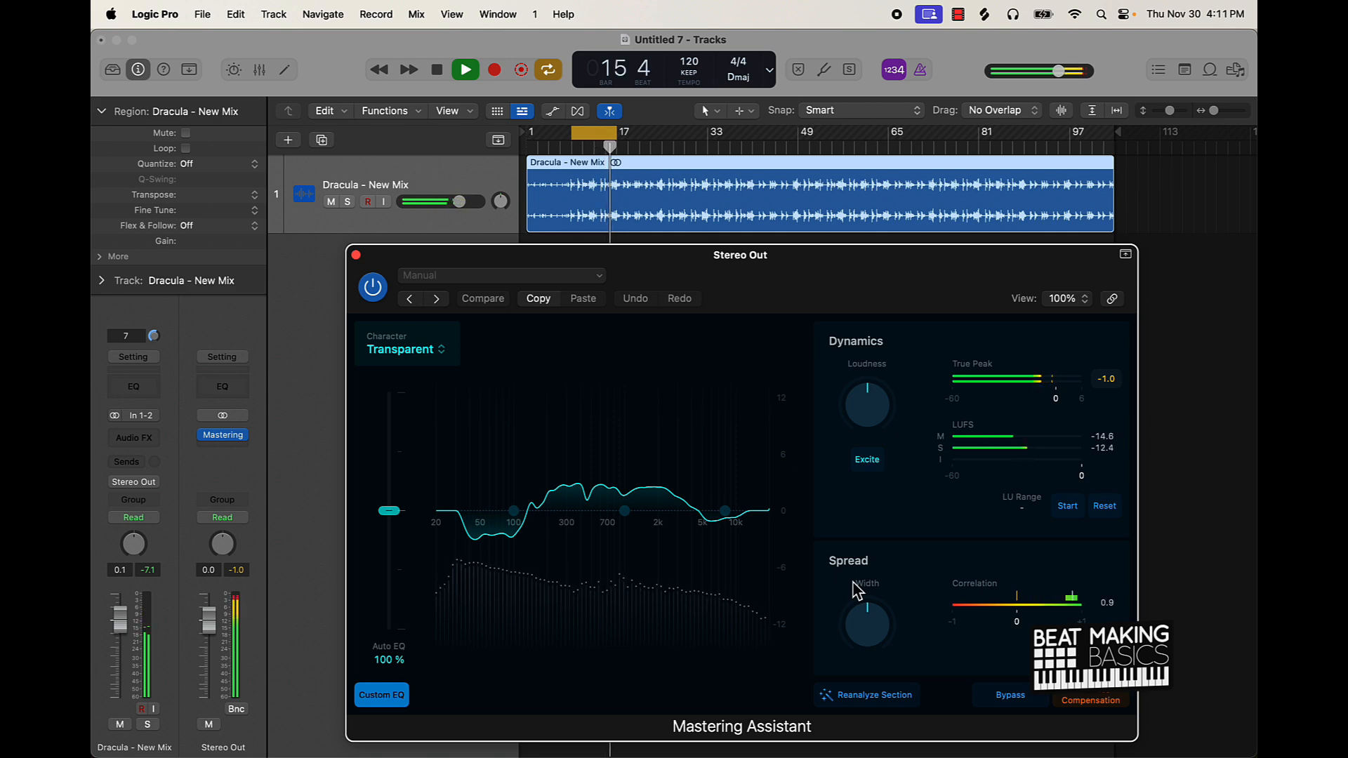
key(space)
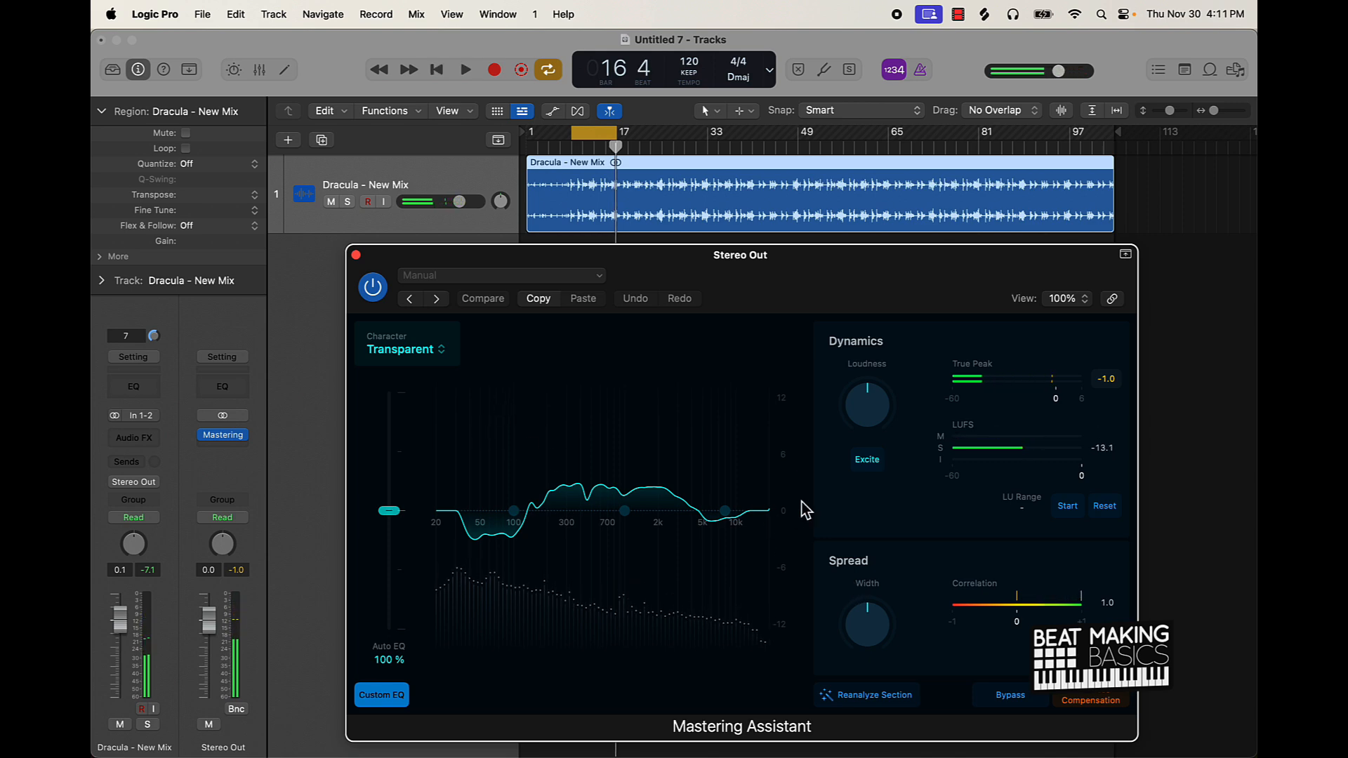
click(356, 255)
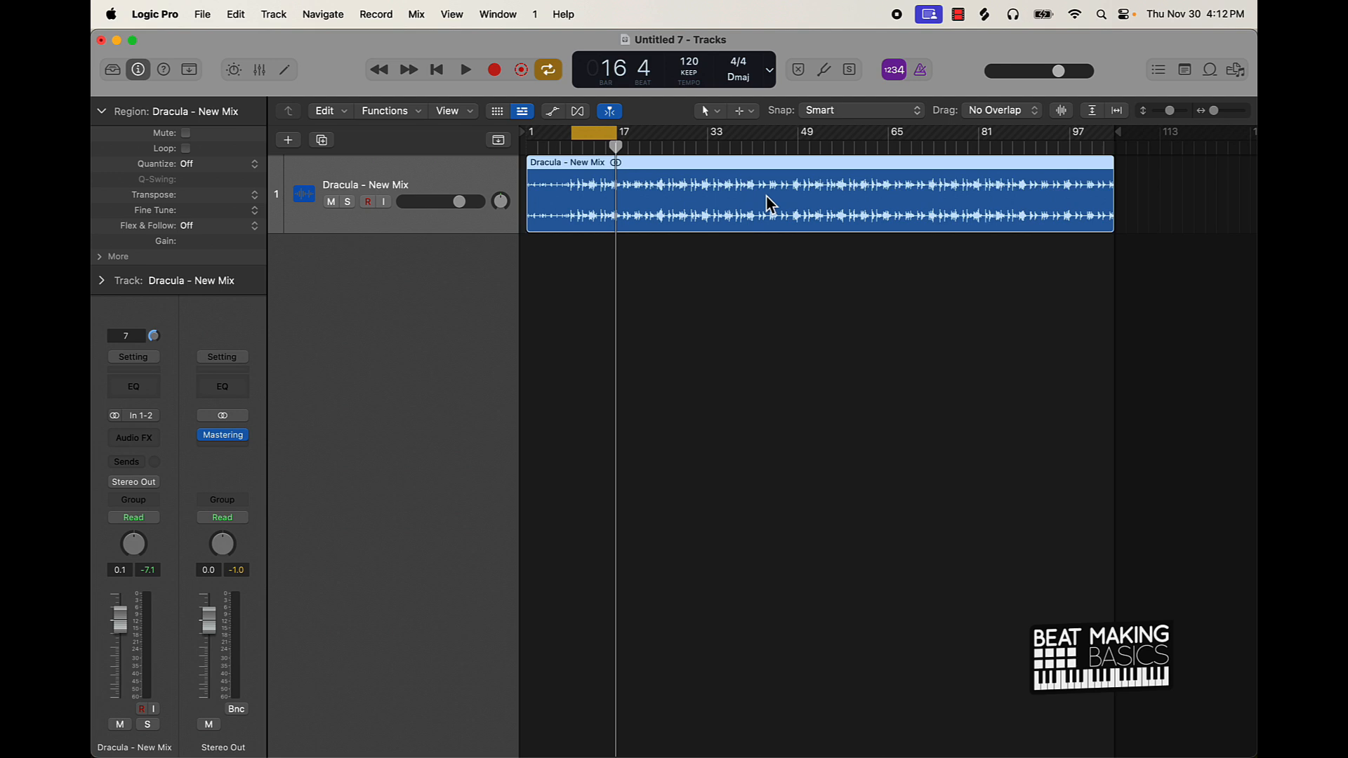
Split the Dracula - New Mix region at bar 33 and at bar 37
click(714, 147)
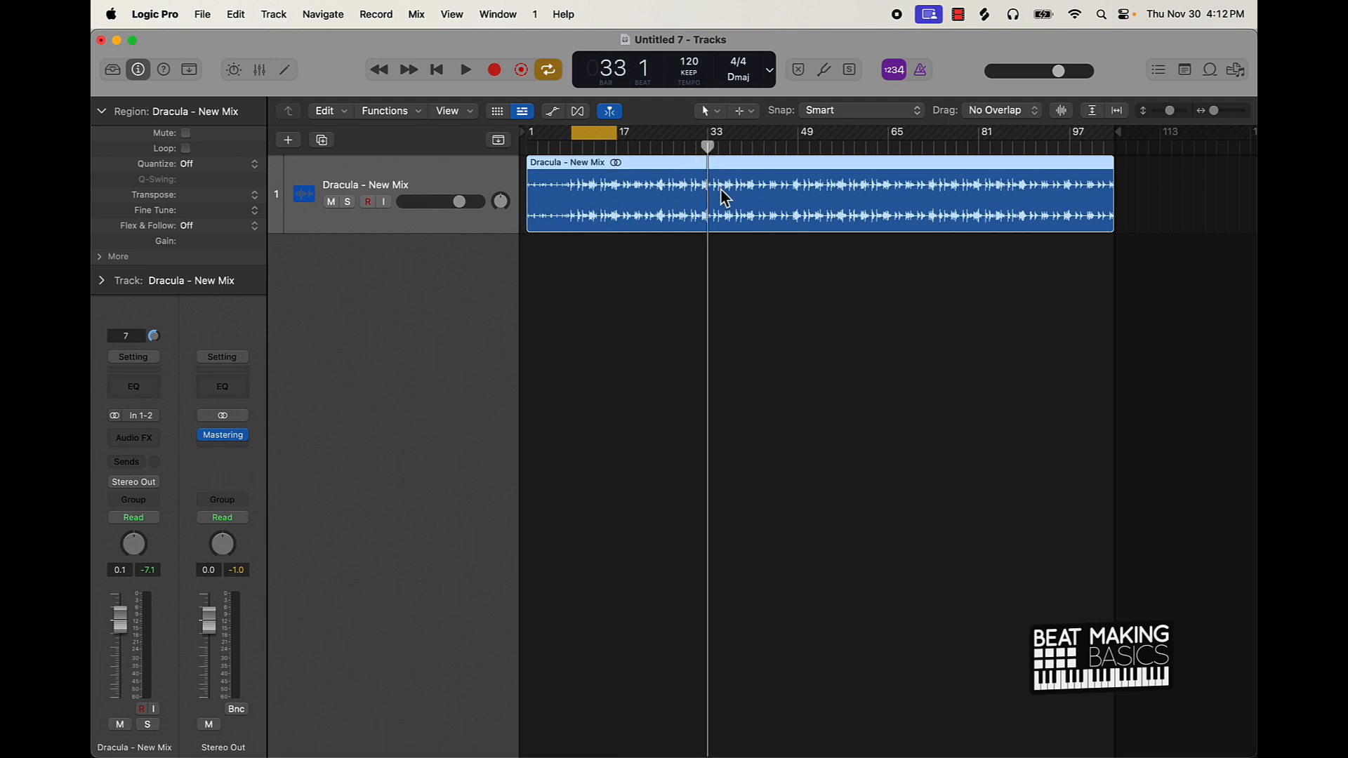
key(super+t)
drag(734, 147, 719, 148)
click(731, 146)
key(super+t)
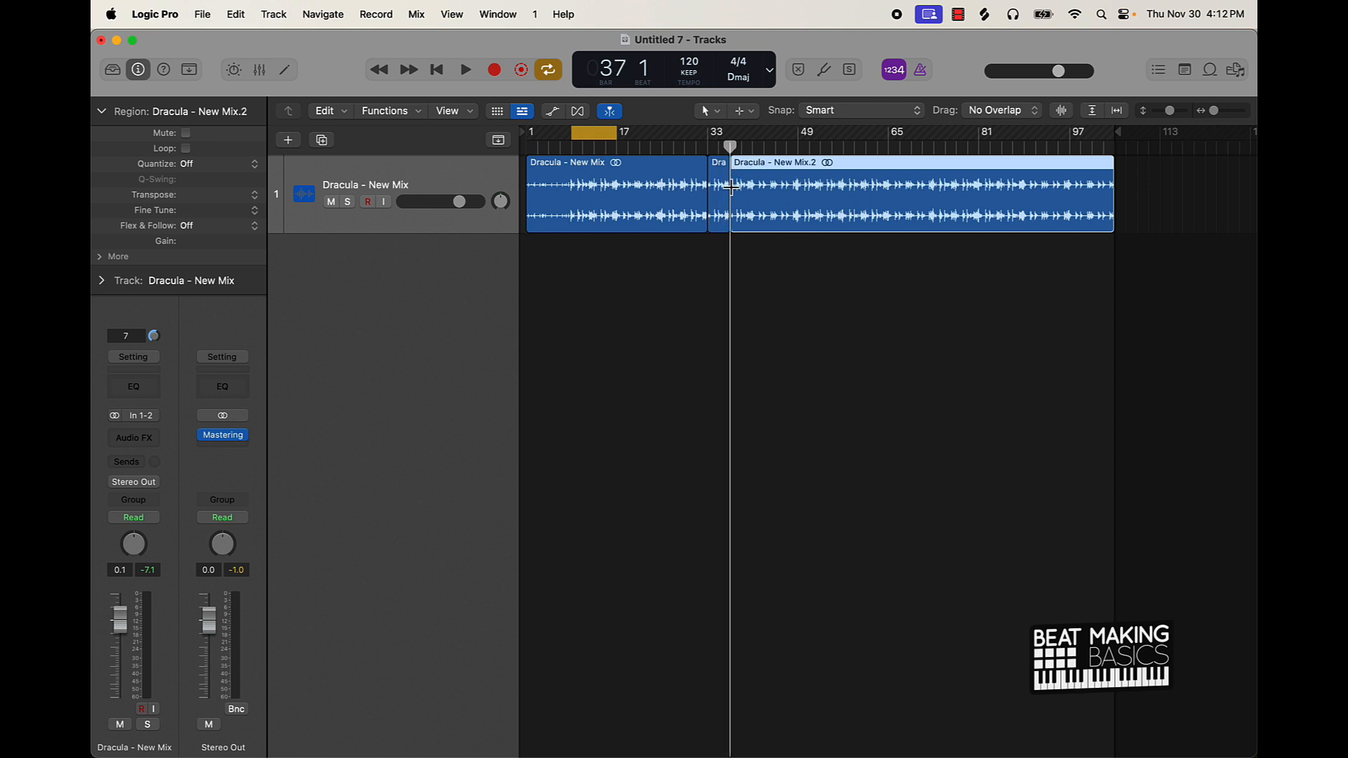
Create a new audio track below and move the four-bar piece starting at bar 33 down onto it
click(533, 210)
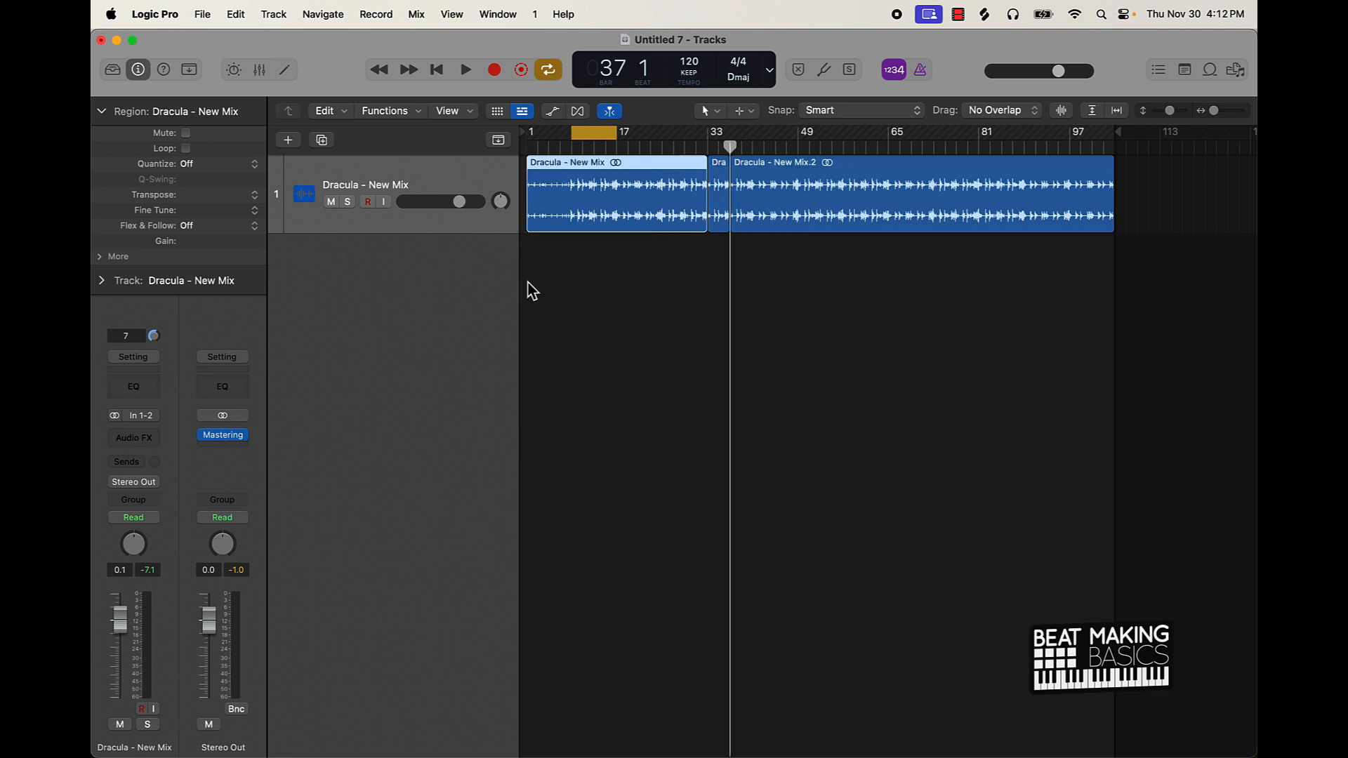
double_click(693, 264)
drag(724, 233, 725, 262)
Set the cycle range to bars 33 to 37 and mute the Dracula - New Mix track
drag(605, 144, 729, 145)
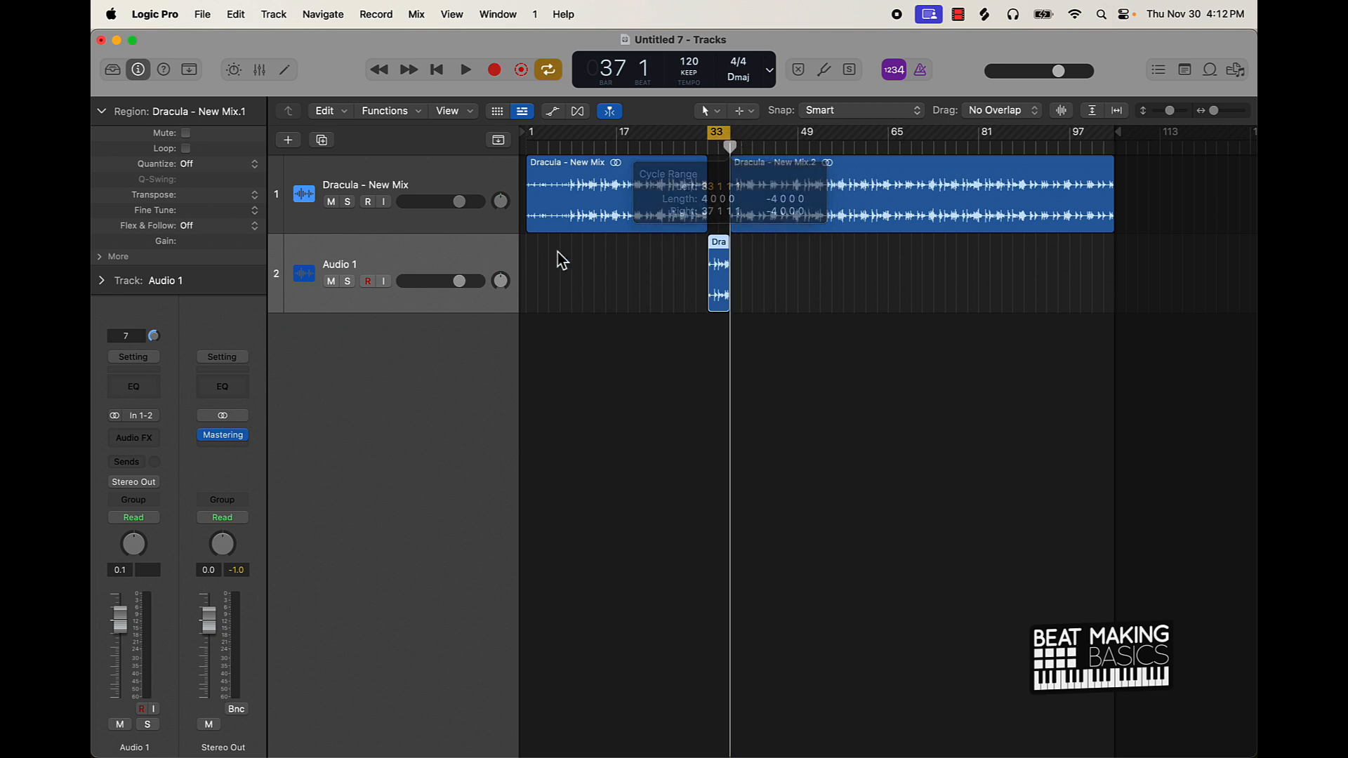
click(330, 202)
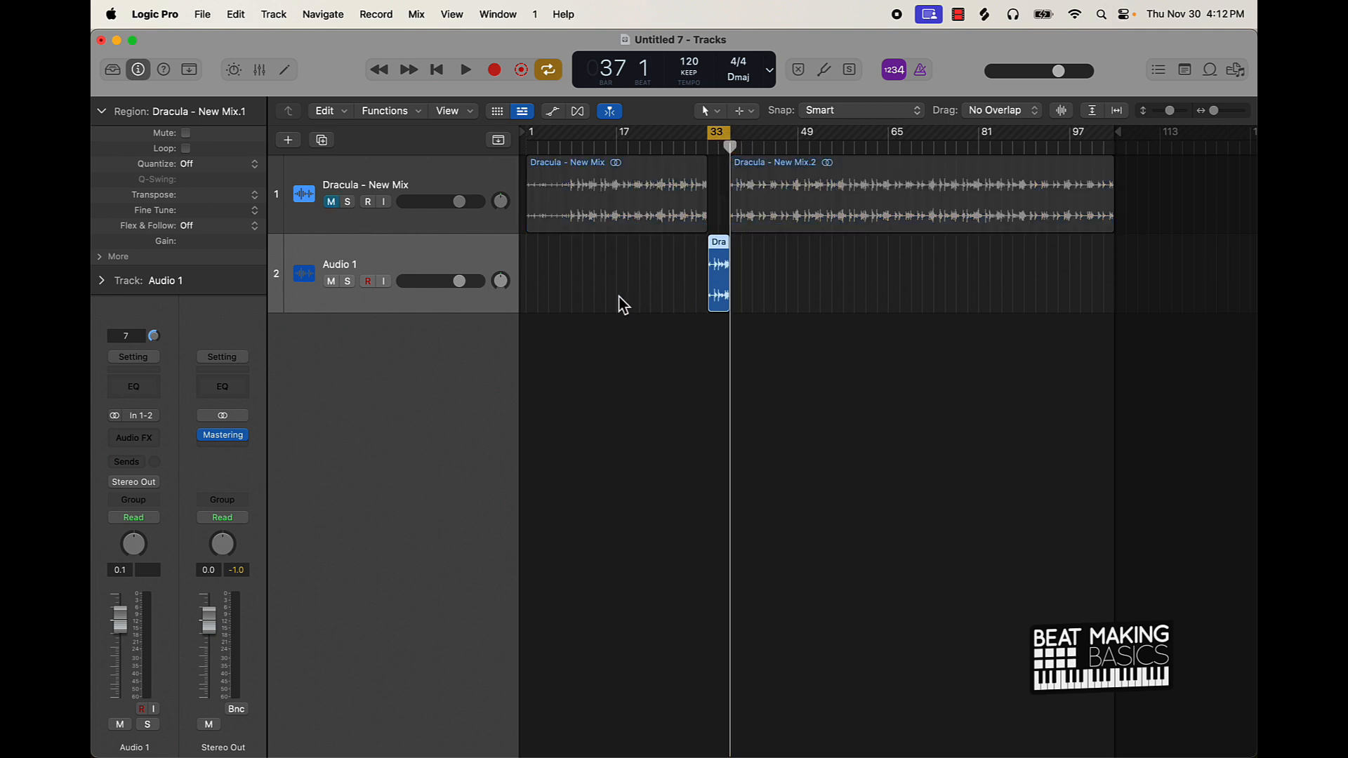
Rotate the audio inside the four-bar region on Audio 1 by about two bars using the Rotate tool, and play the cycled section
scroll(619, 298, up, 5)
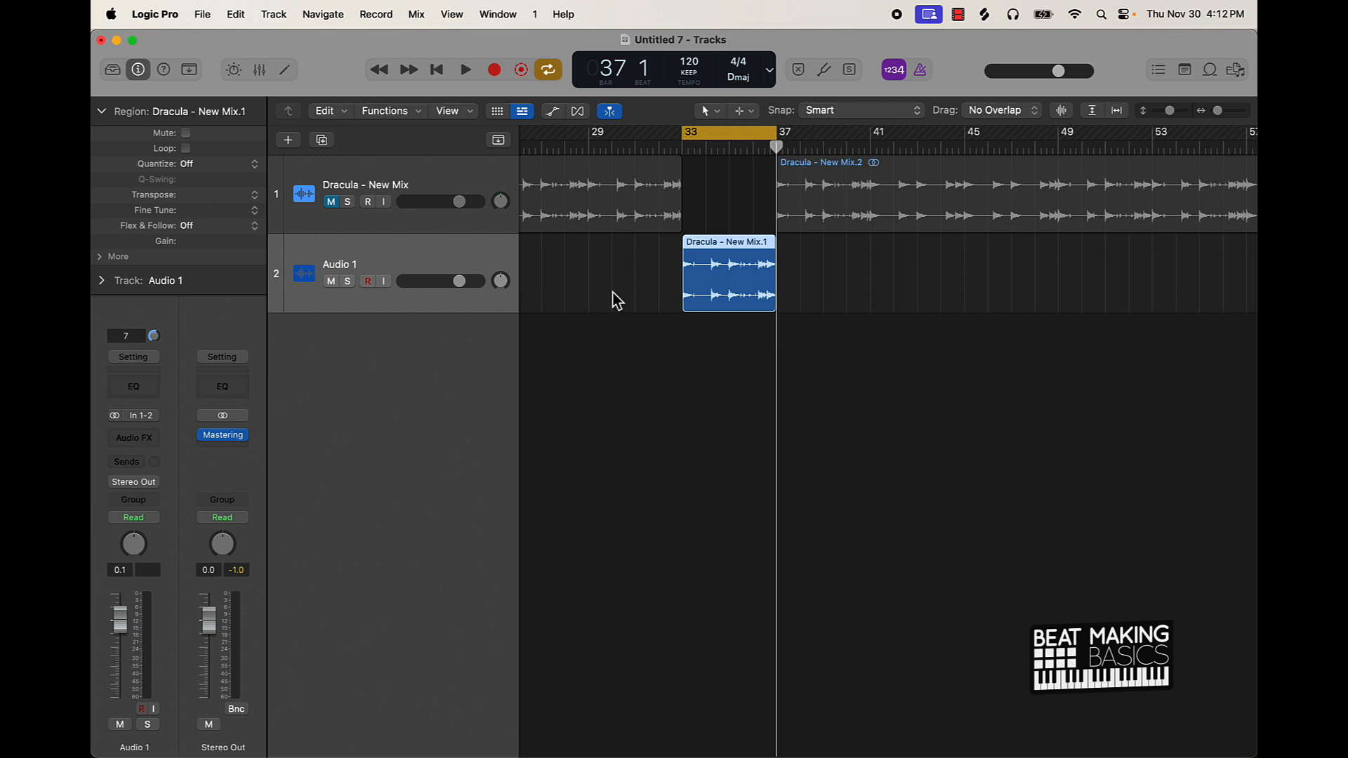
key(t)
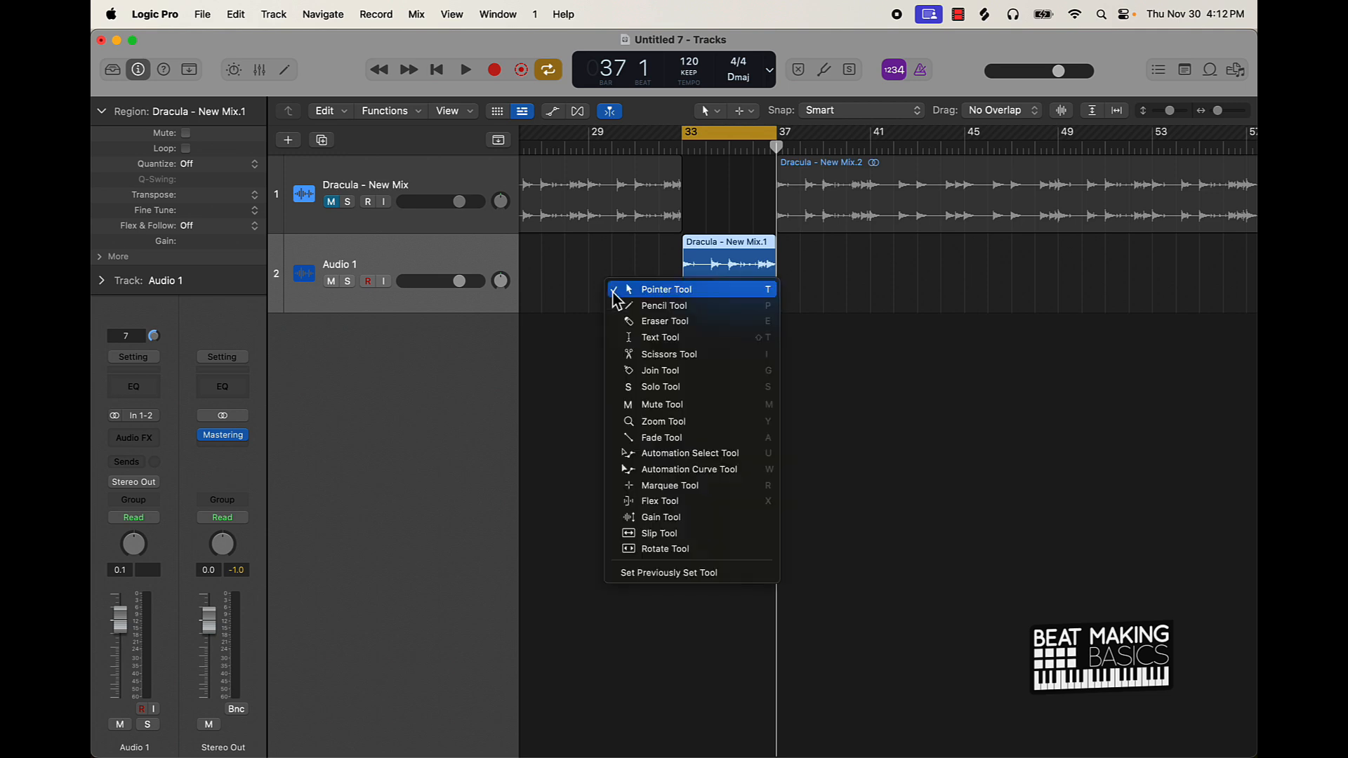
click(680, 549)
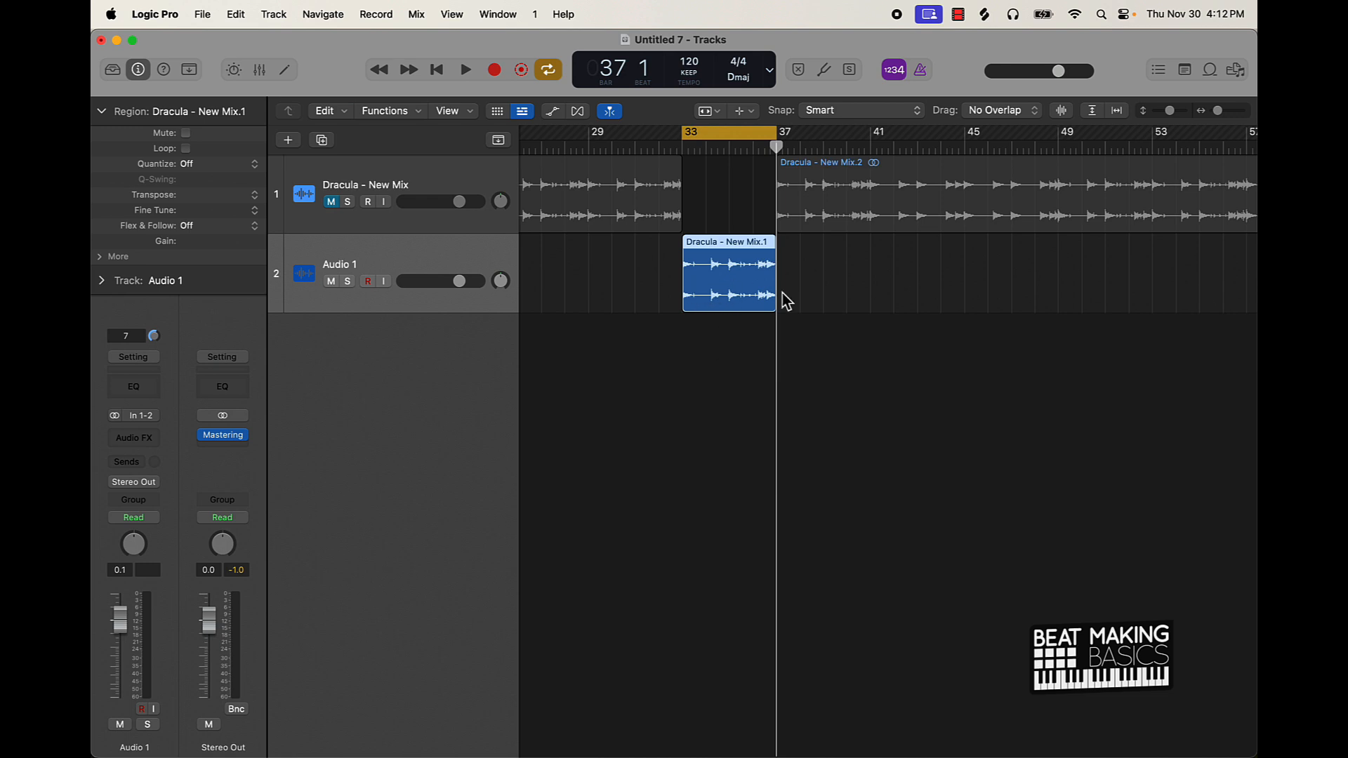
mouse_move(752, 291)
mouse_down()
mouse_move(689, 292)
mouse_move(754, 290)
mouse_up()
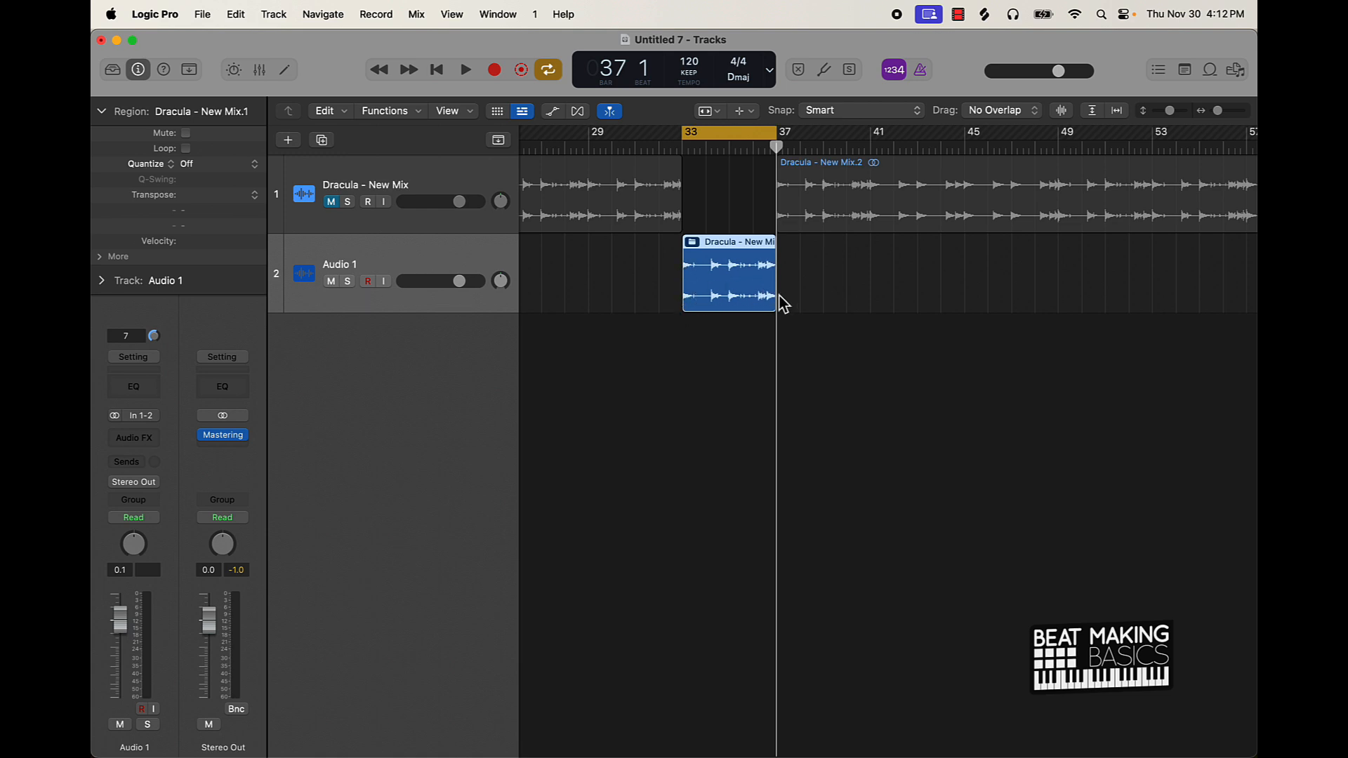
drag(746, 288, 699, 289)
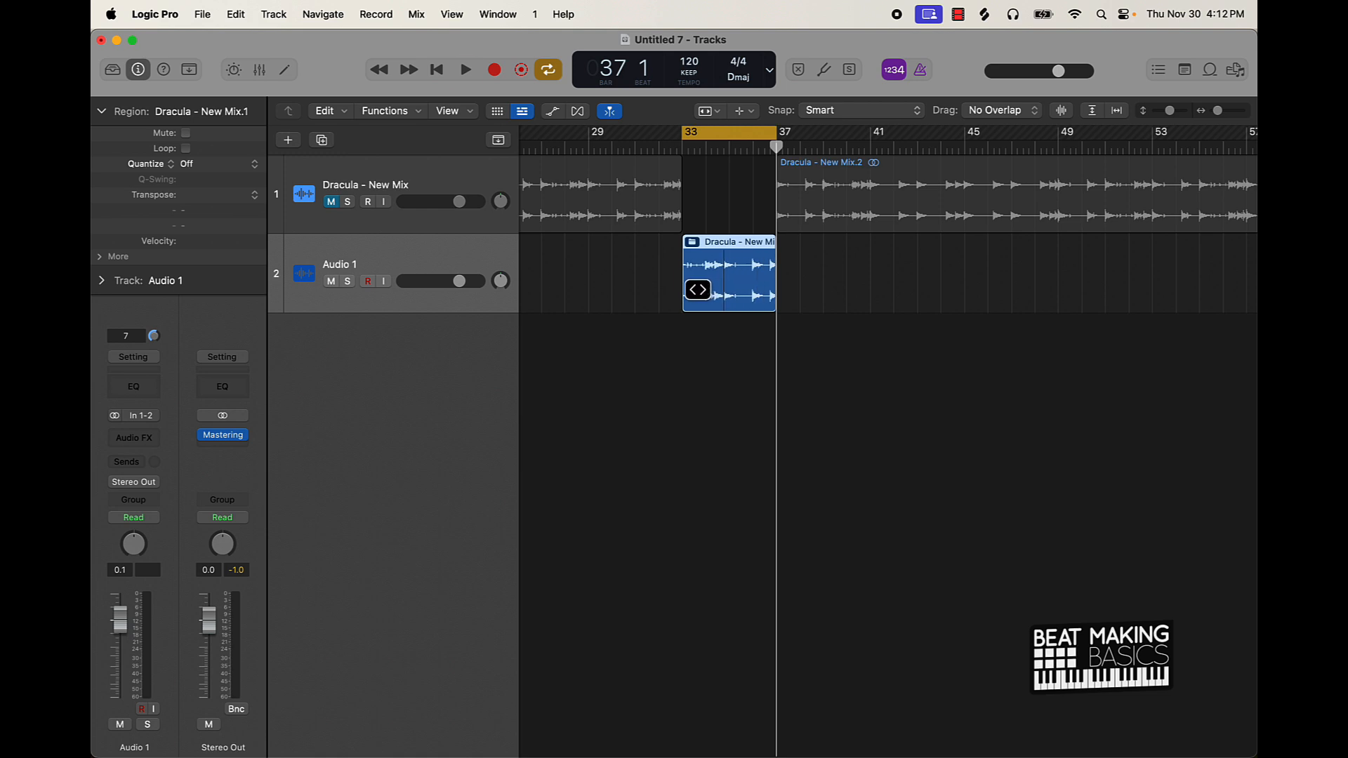
key(space)
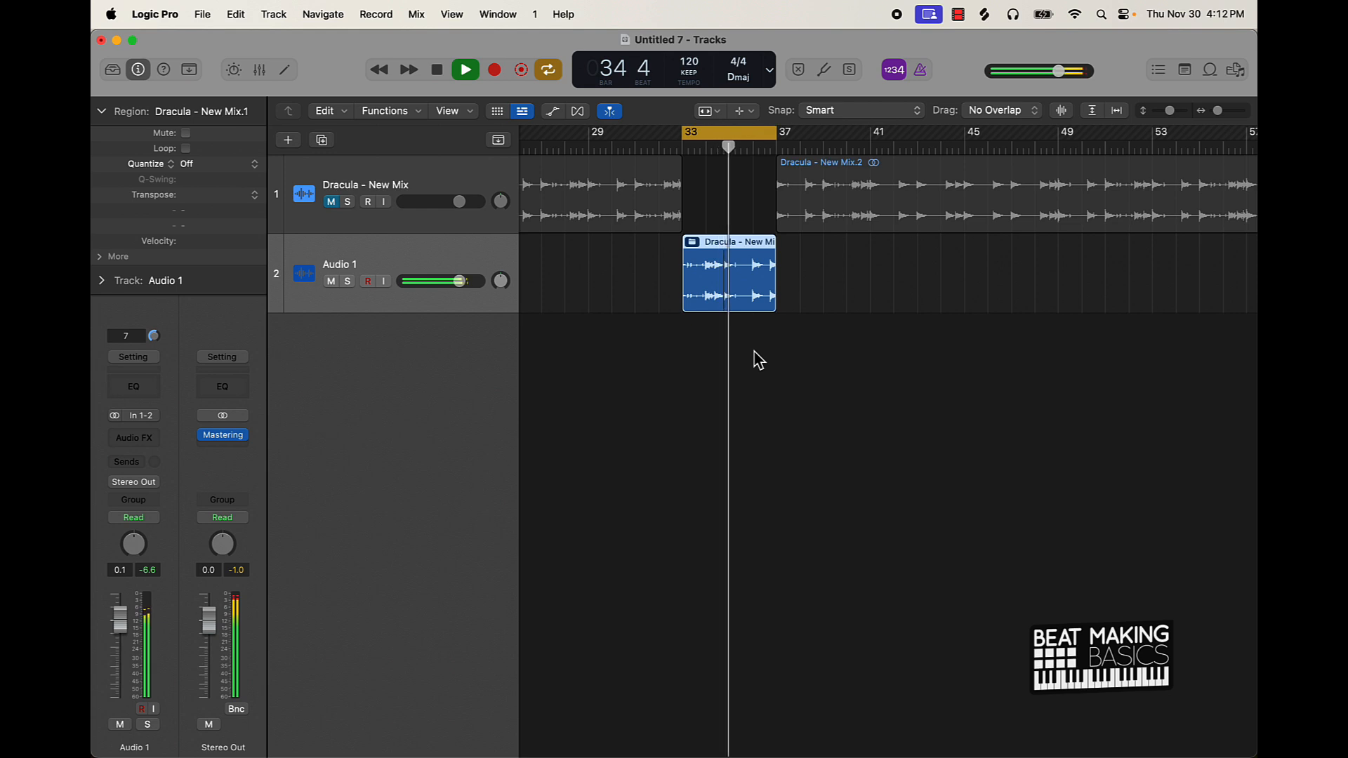
key(space)
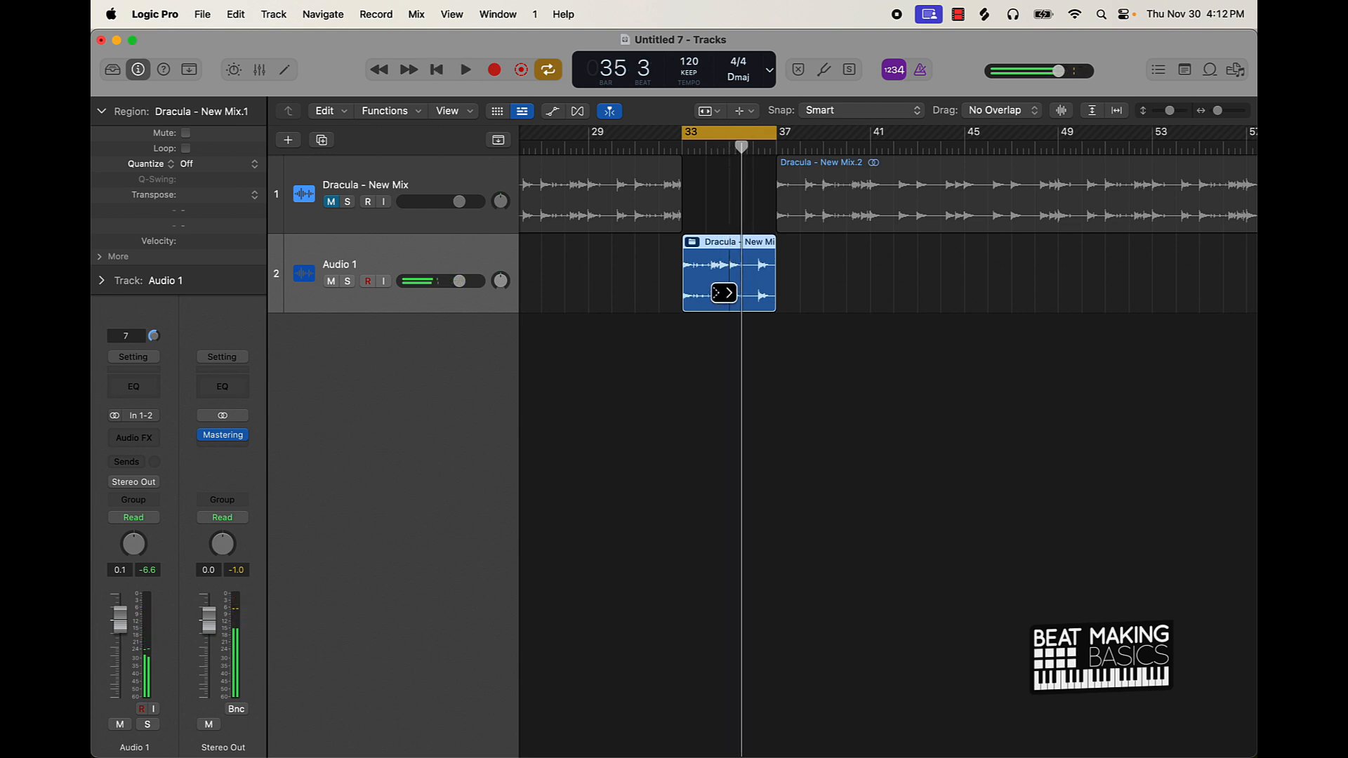
key(space)
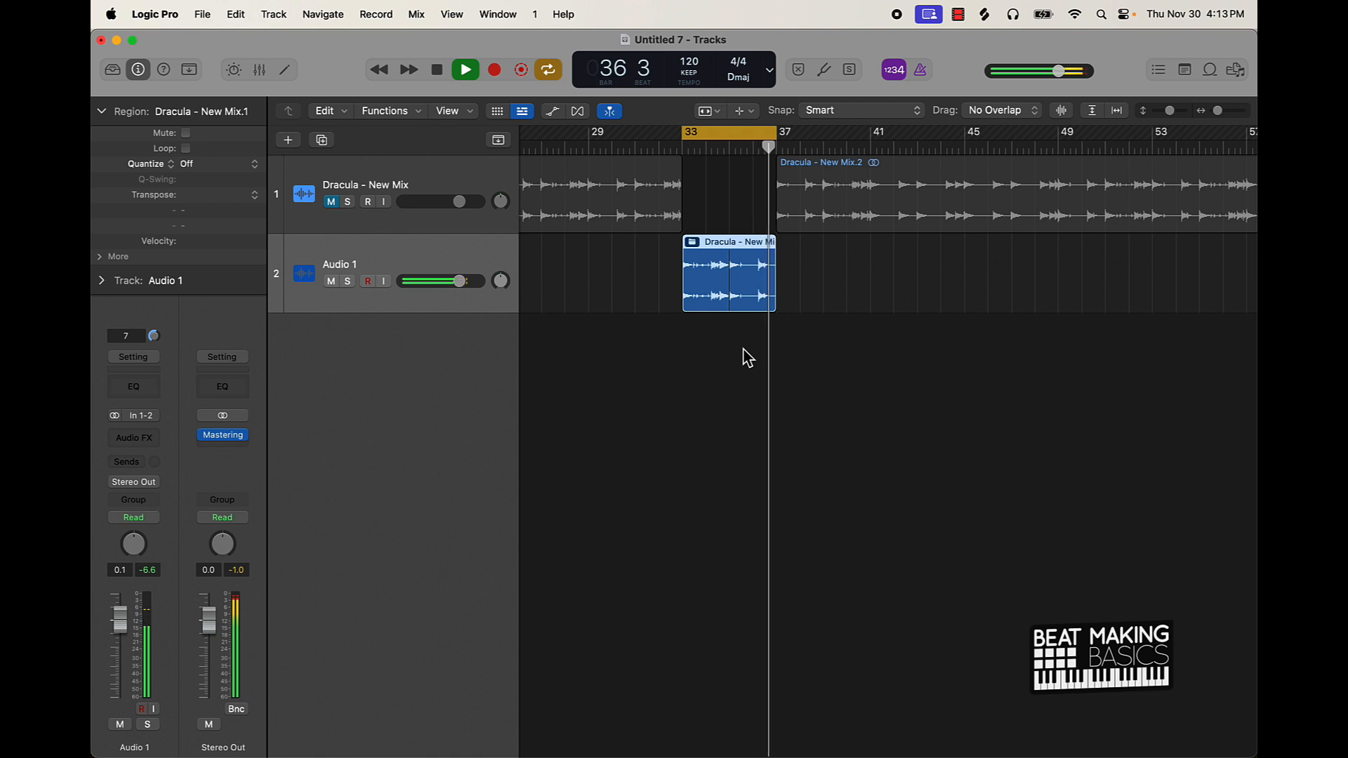
key(space)
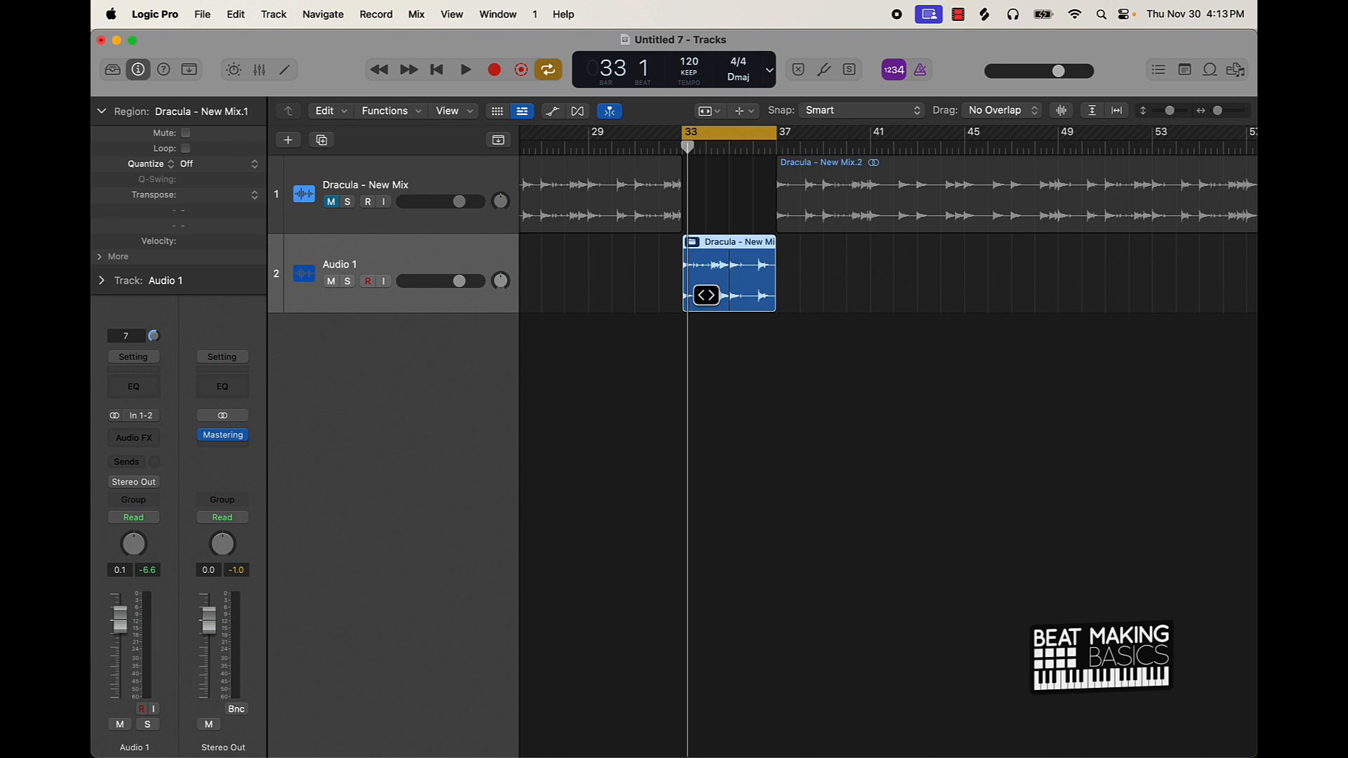
Shift the audio inside the Audio 1 region about one bar later using the Slip tool, and play the start of the cycle
key(t)
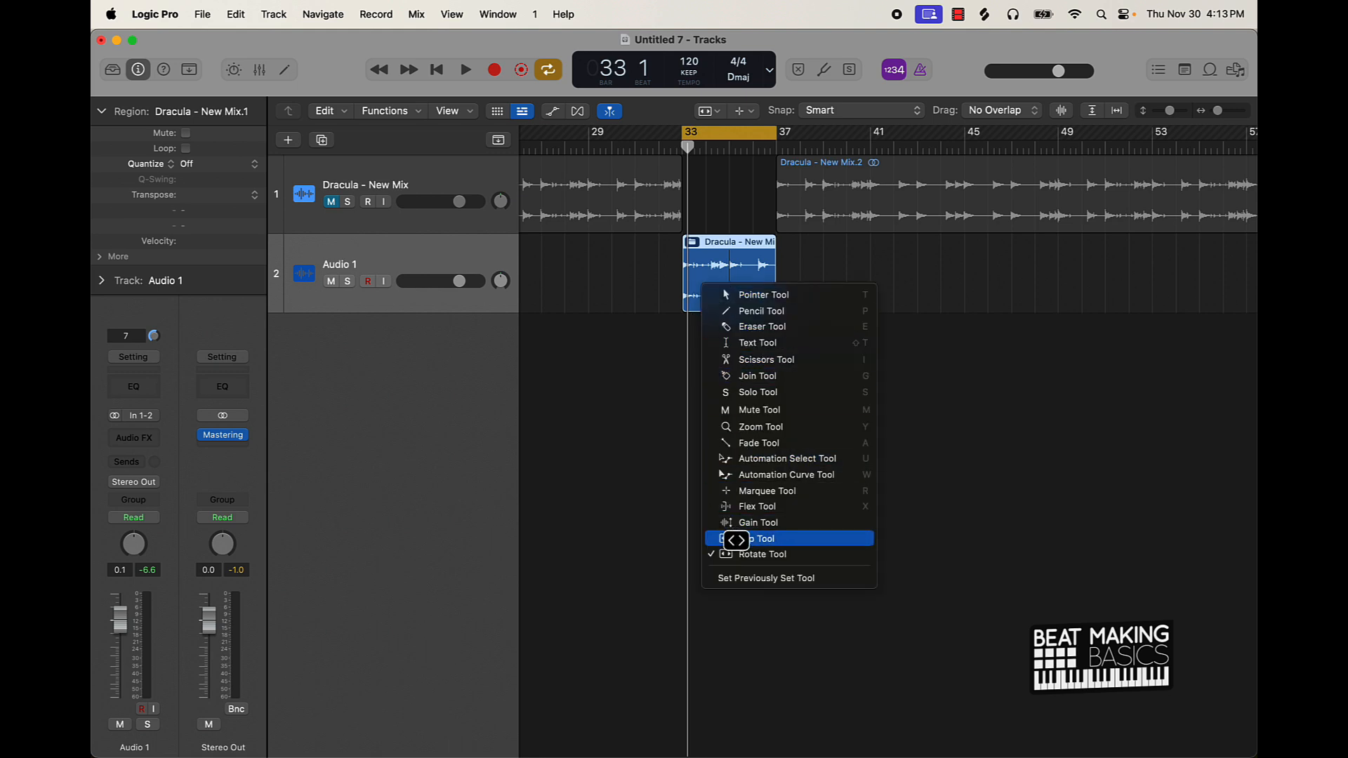
click(732, 538)
mouse_move(749, 287)
mouse_down()
mouse_move(704, 287)
mouse_move(803, 278)
mouse_move(767, 283)
mouse_up()
key(space)
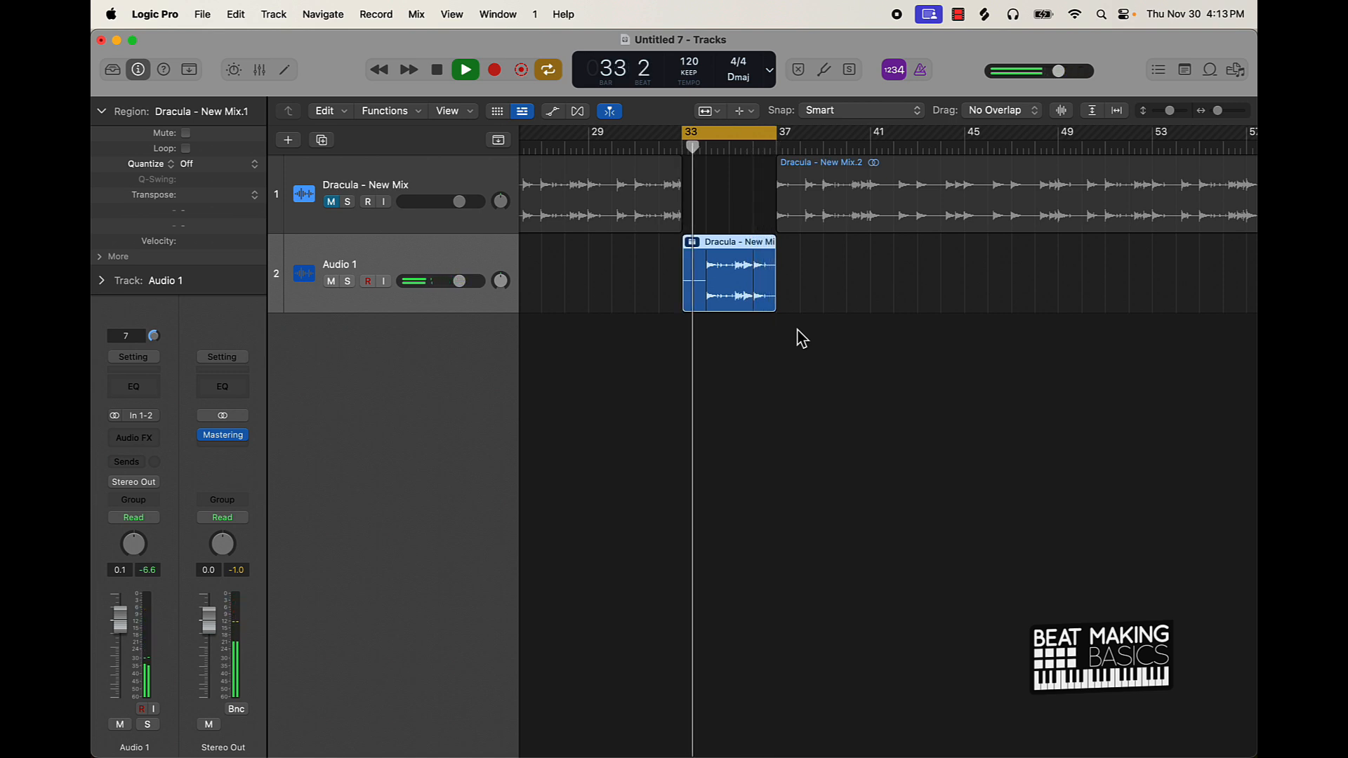
key(space)
Return to the Pointer tool and delete the four-bar region together with the Audio 1 track
key(t)
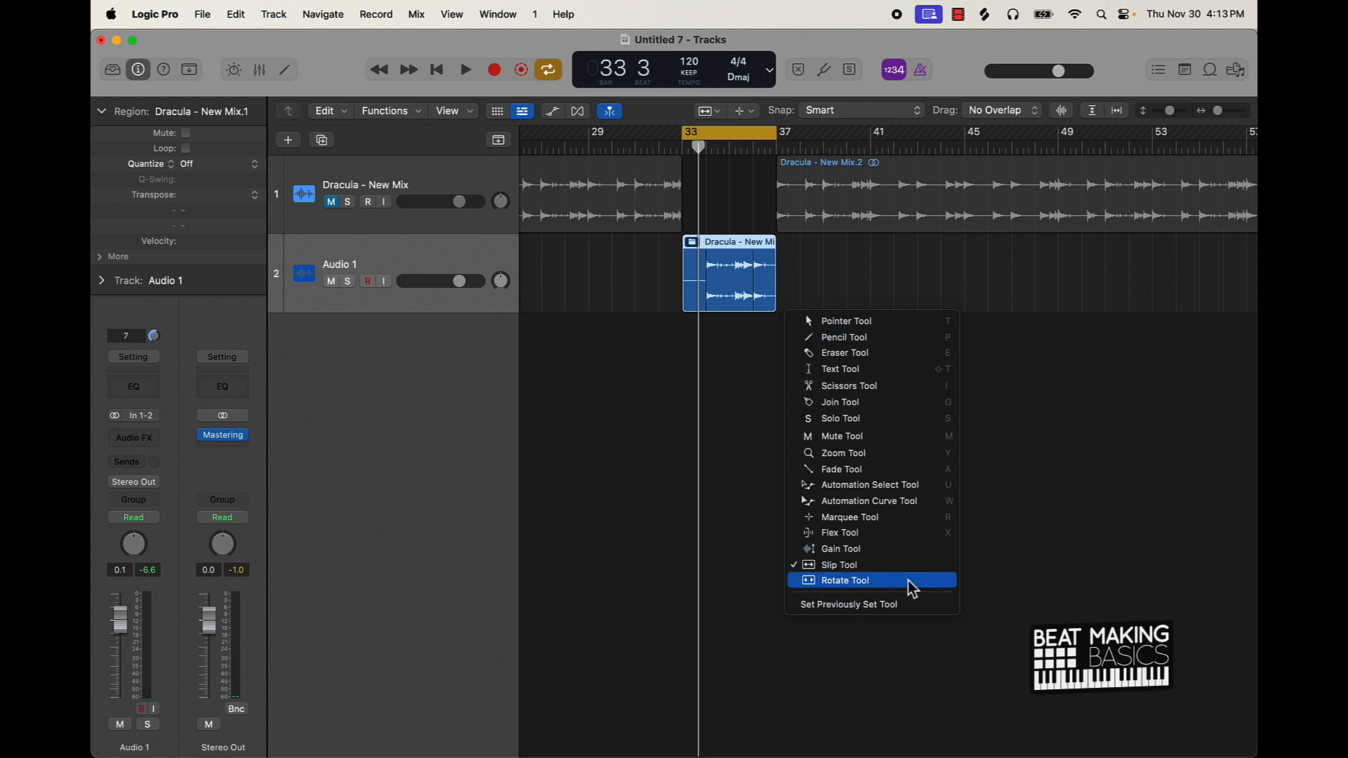
key(t)
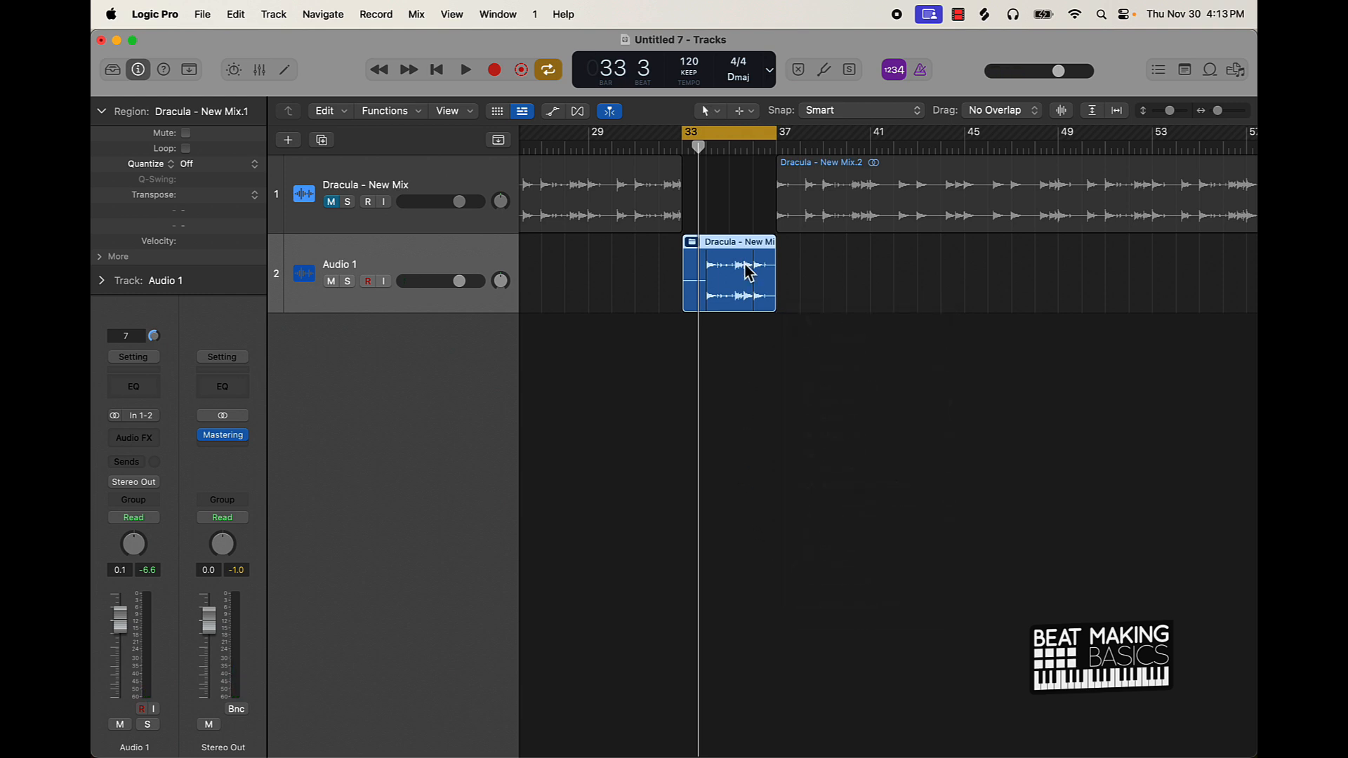
key(Delete)
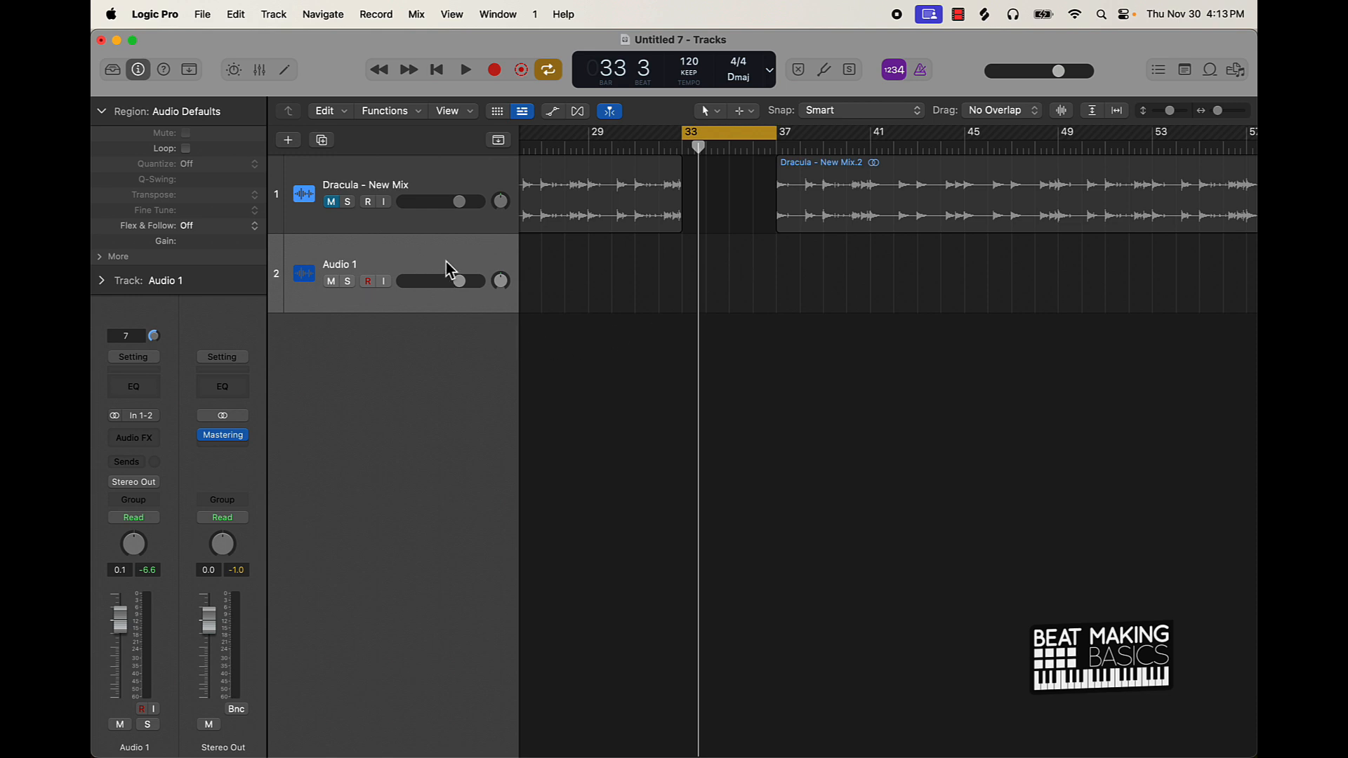
key(super+BackSpace)
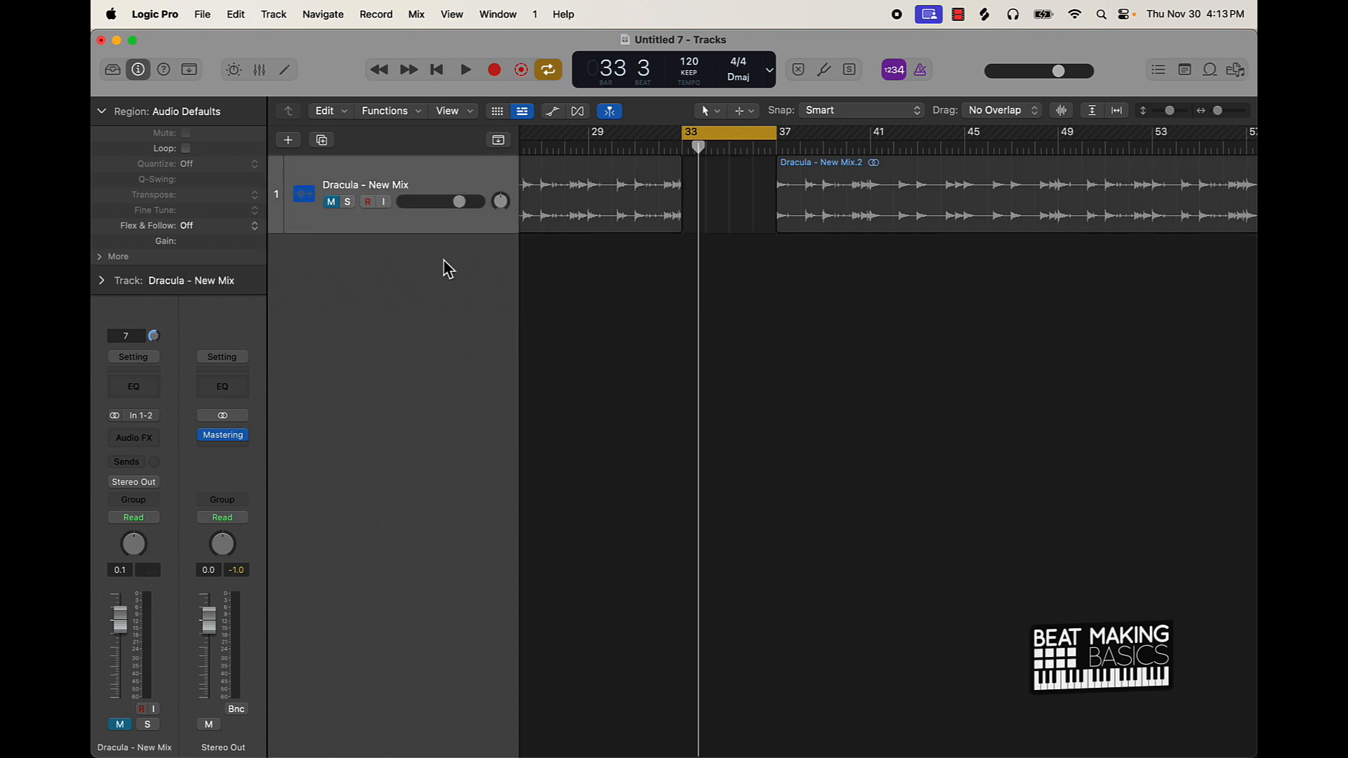